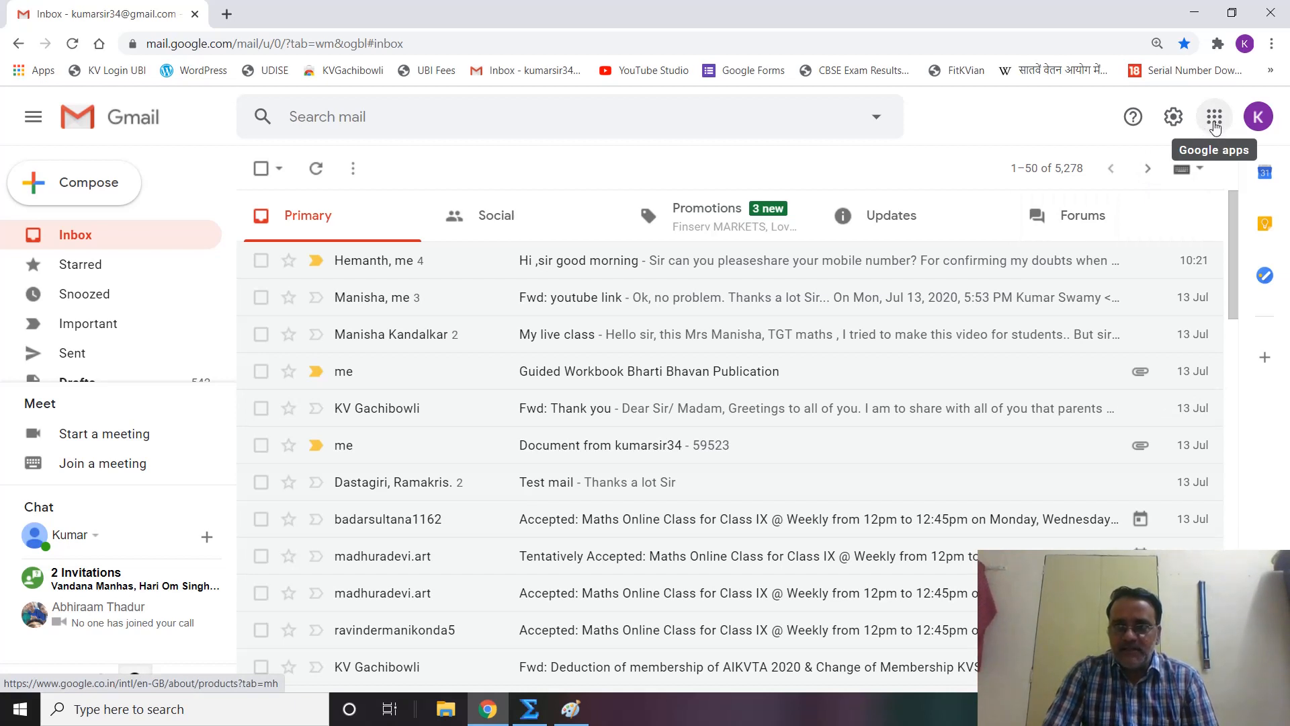
# Go from Gmail to Google Docs and switch from there to Google Forms.
pyautogui.click(1215, 121)
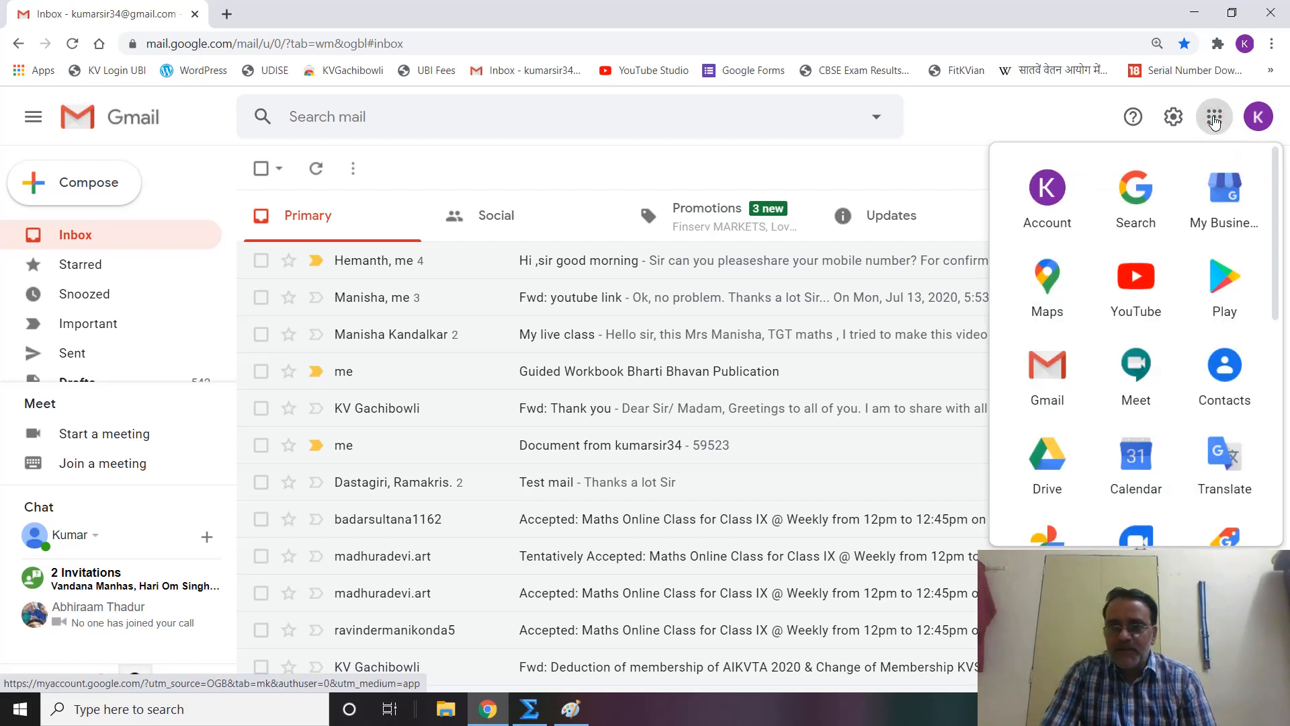
pyautogui.scroll(-3, 1133, 375)
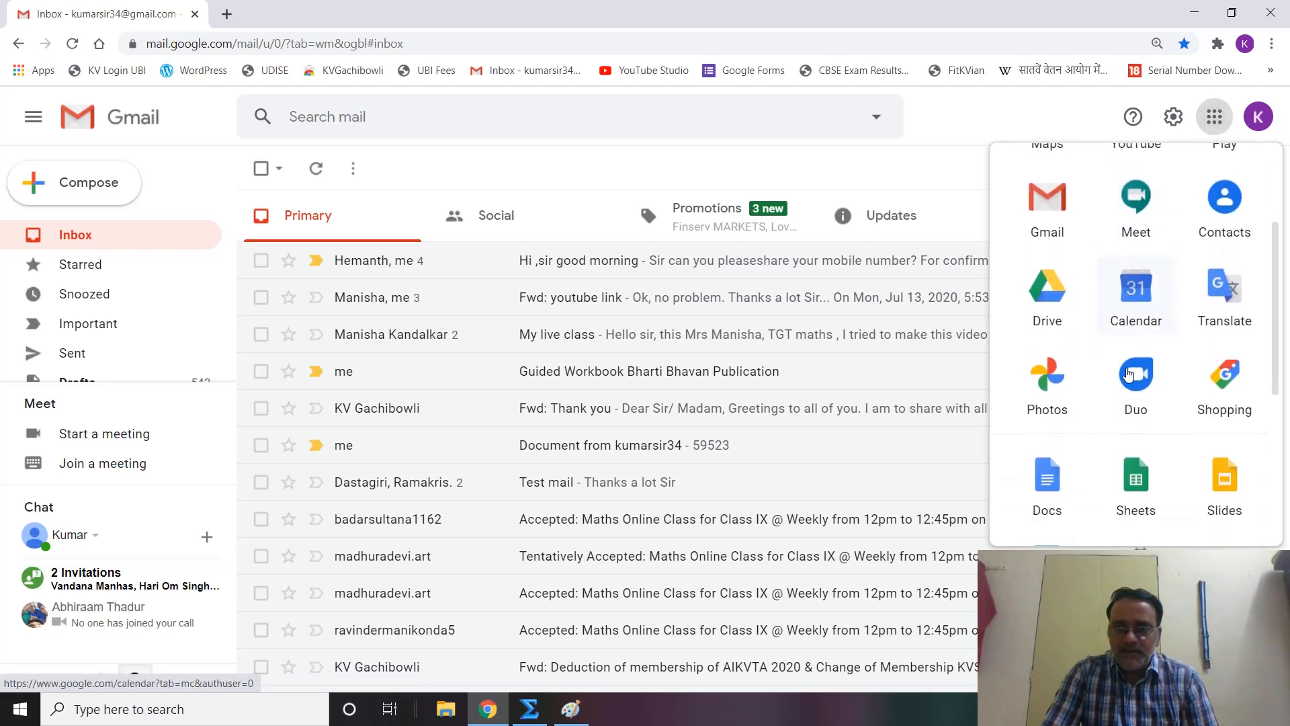
pyautogui.scroll(-1, 1130, 374)
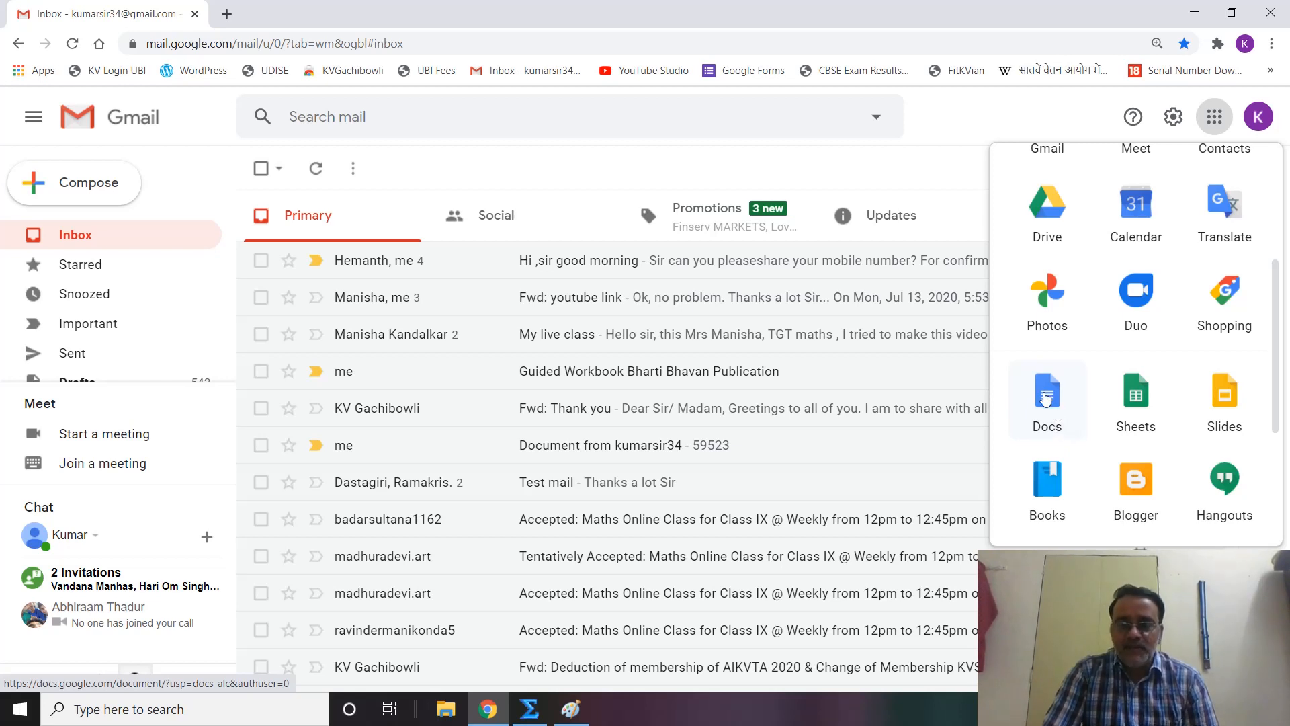
pyautogui.click(1047, 398)
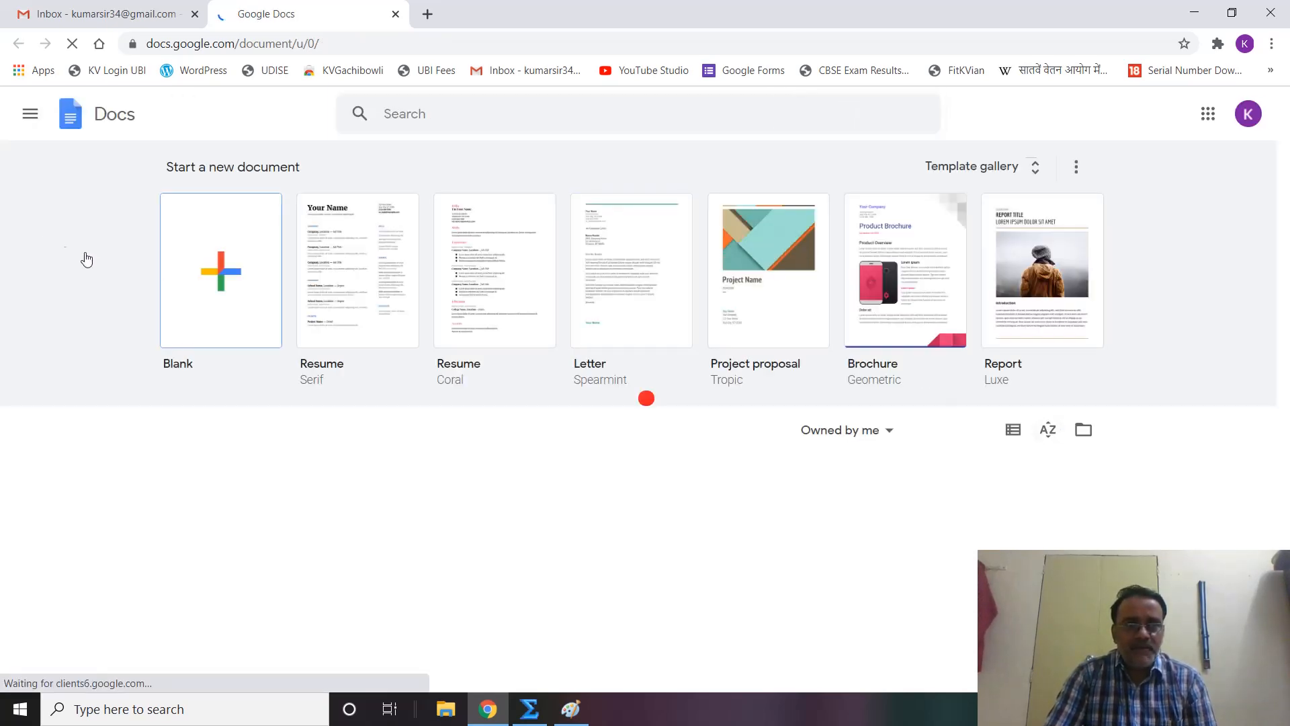
pyautogui.click(29, 117)
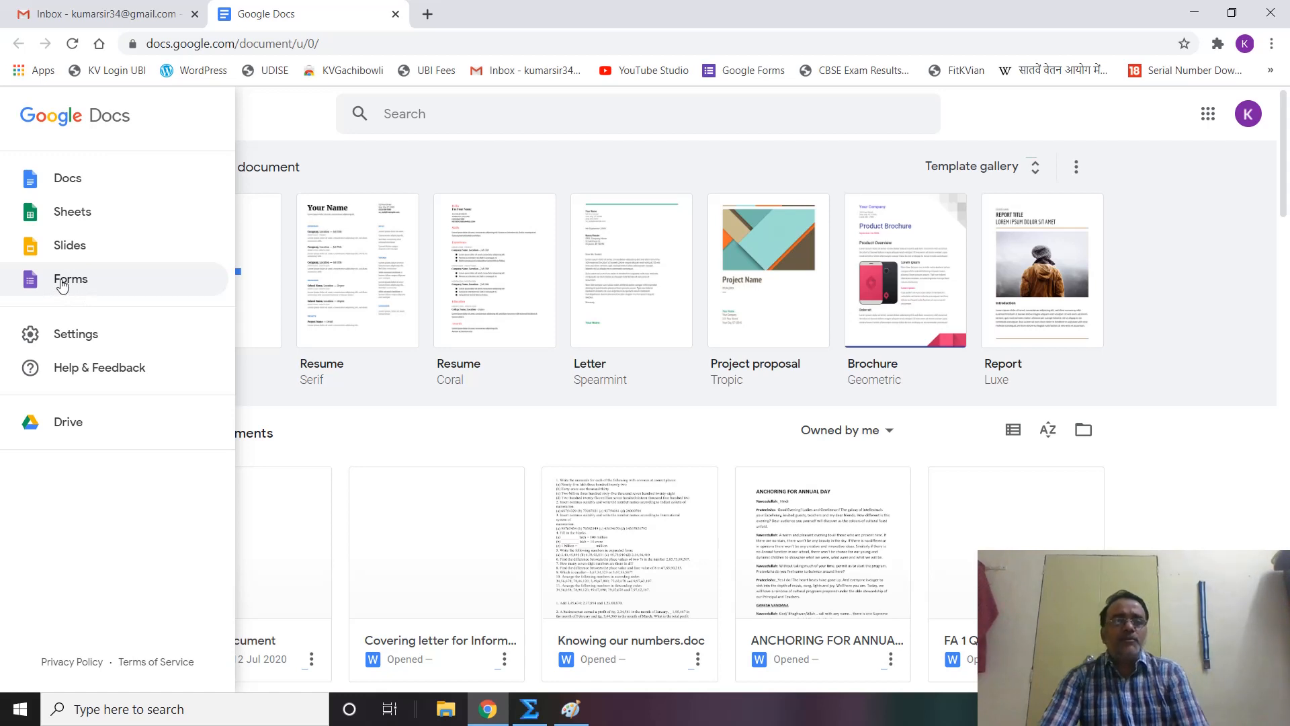
pyautogui.click(61, 283)
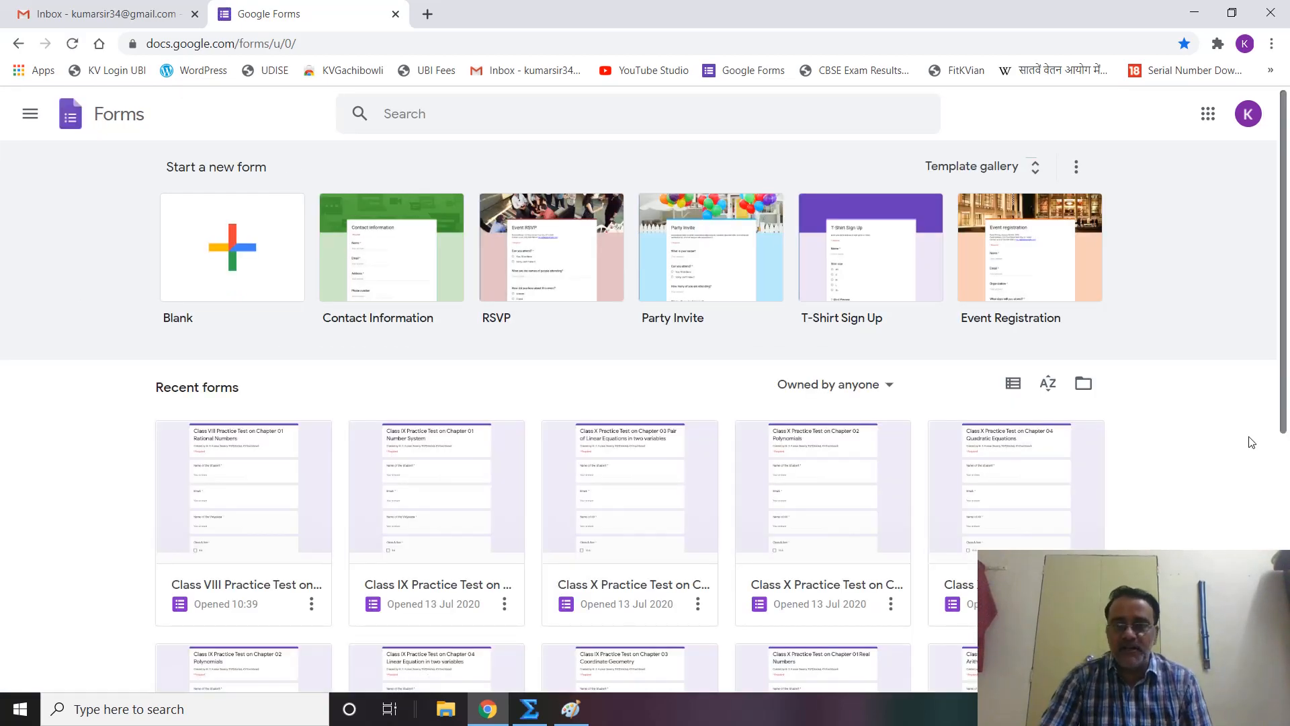
# Create a new blank form.
pyautogui.scroll(-5, 1230, 515)
pyautogui.scroll(5, 1228, 513)
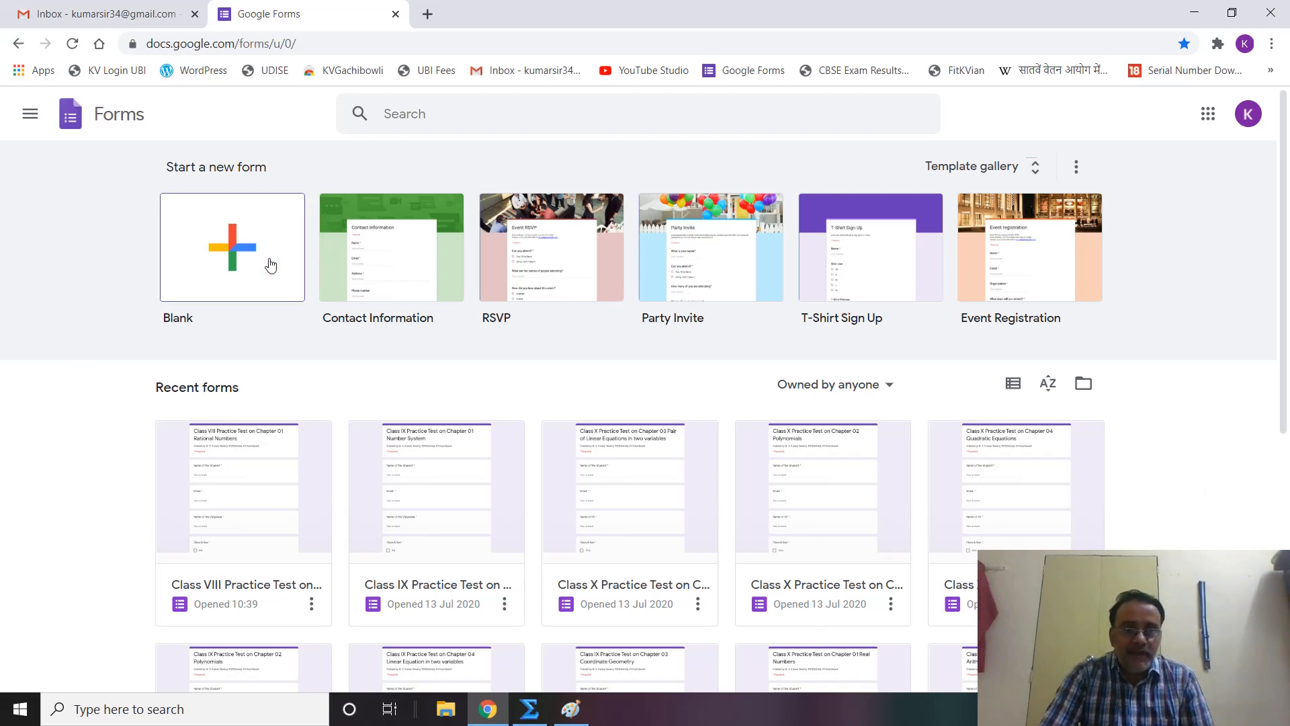
pyautogui.click(241, 259)
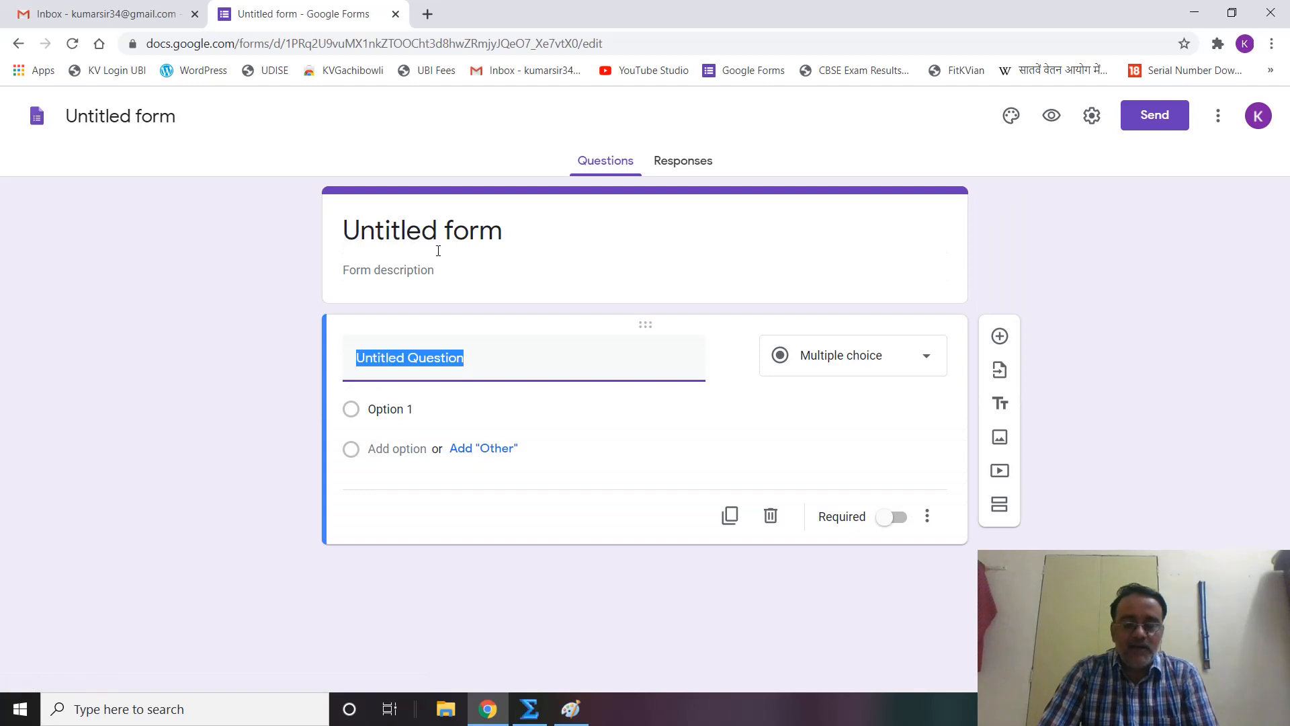
# Title the form "Class IX Practice Test Paper on Chapter 01 Number system".
pyautogui.click(424, 242)
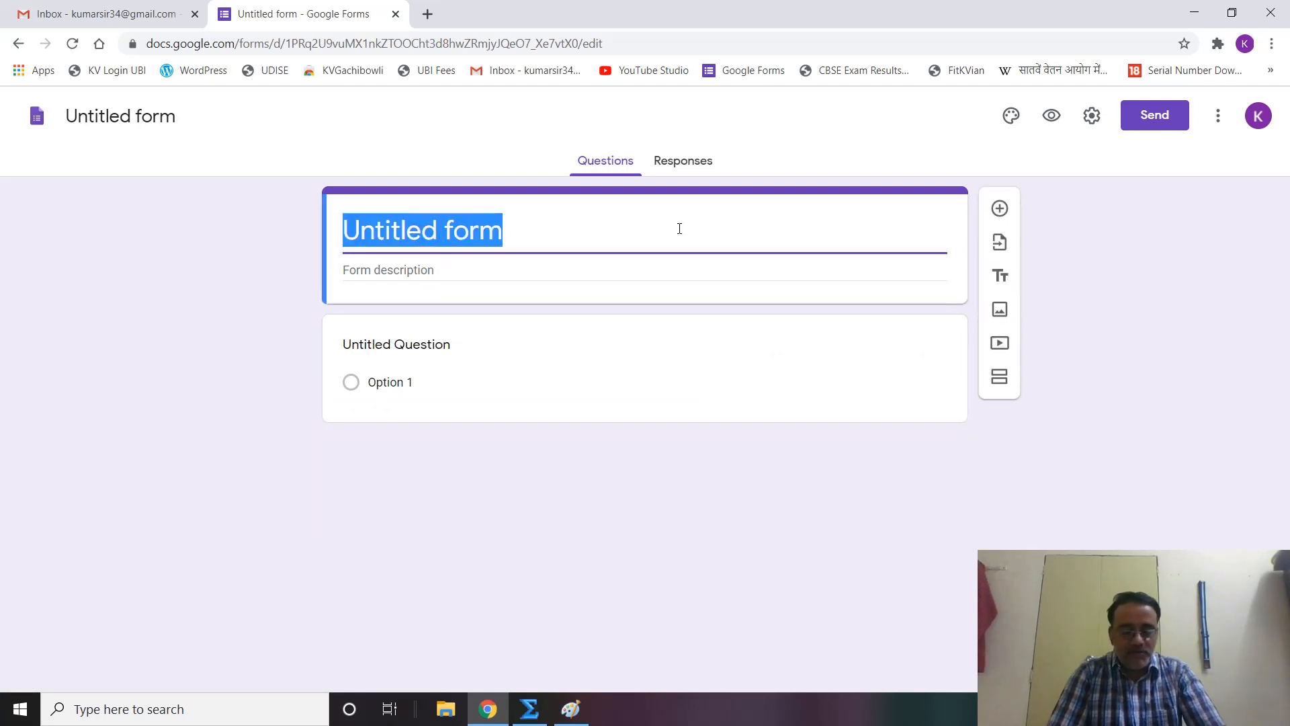
pyautogui.write('Class IX')
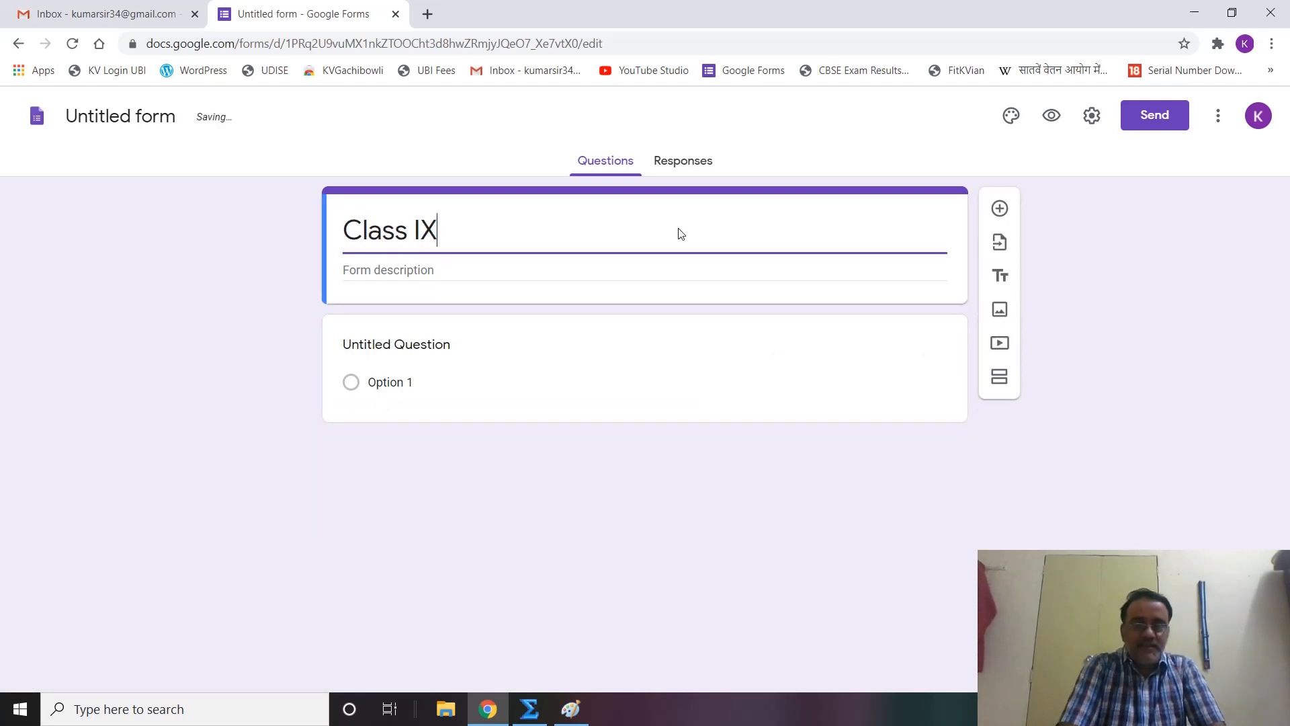
pyautogui.write(' Practi')
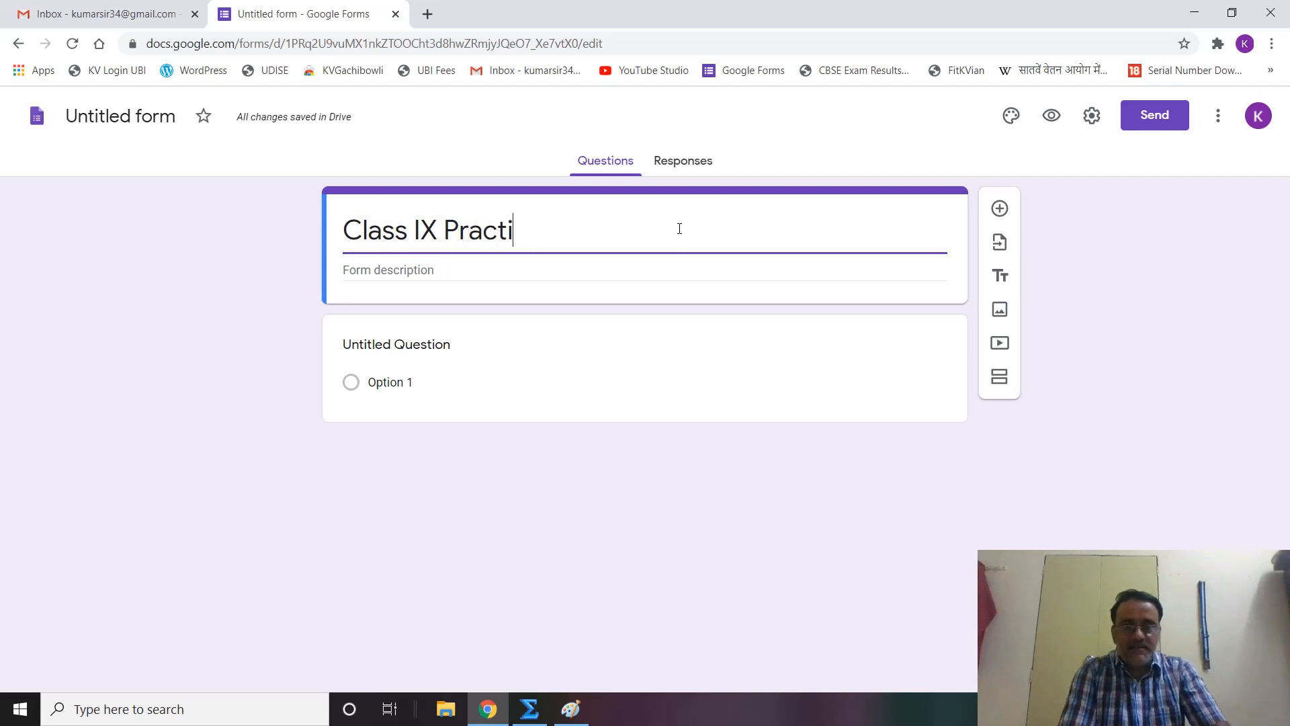
pyautogui.write('ce Test ')
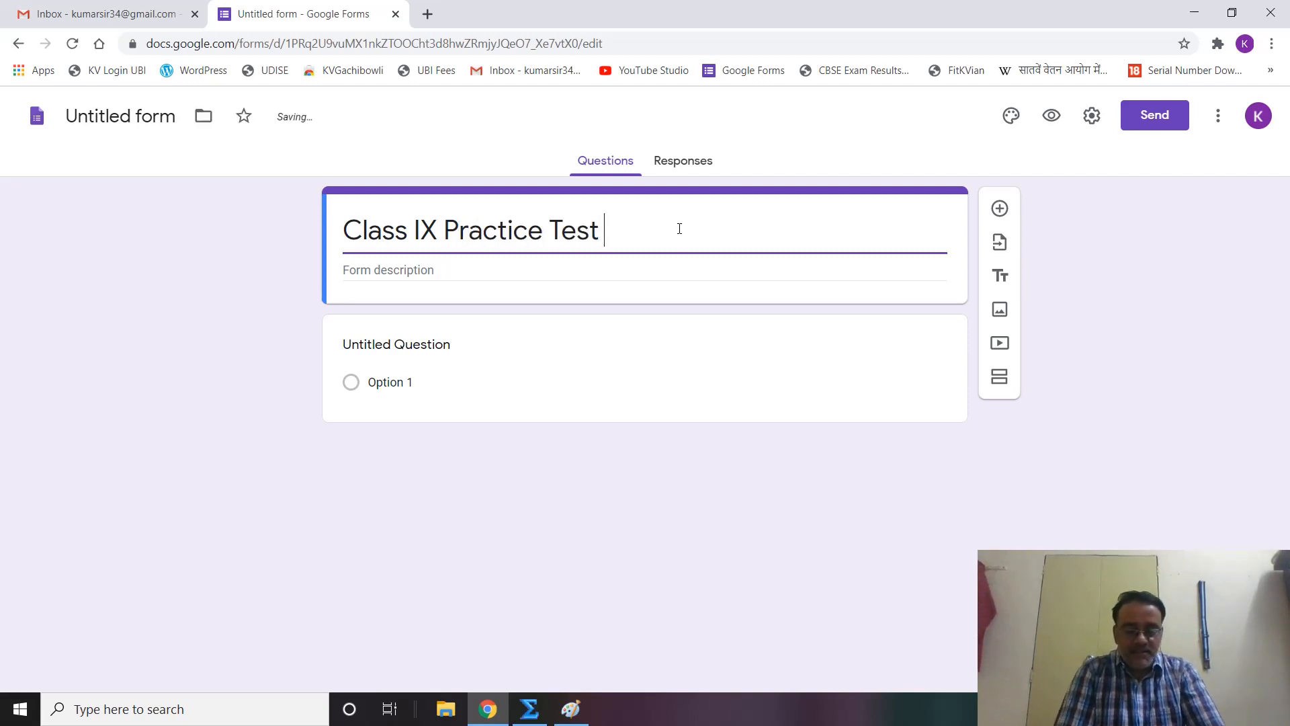
pyautogui.write('Paper')
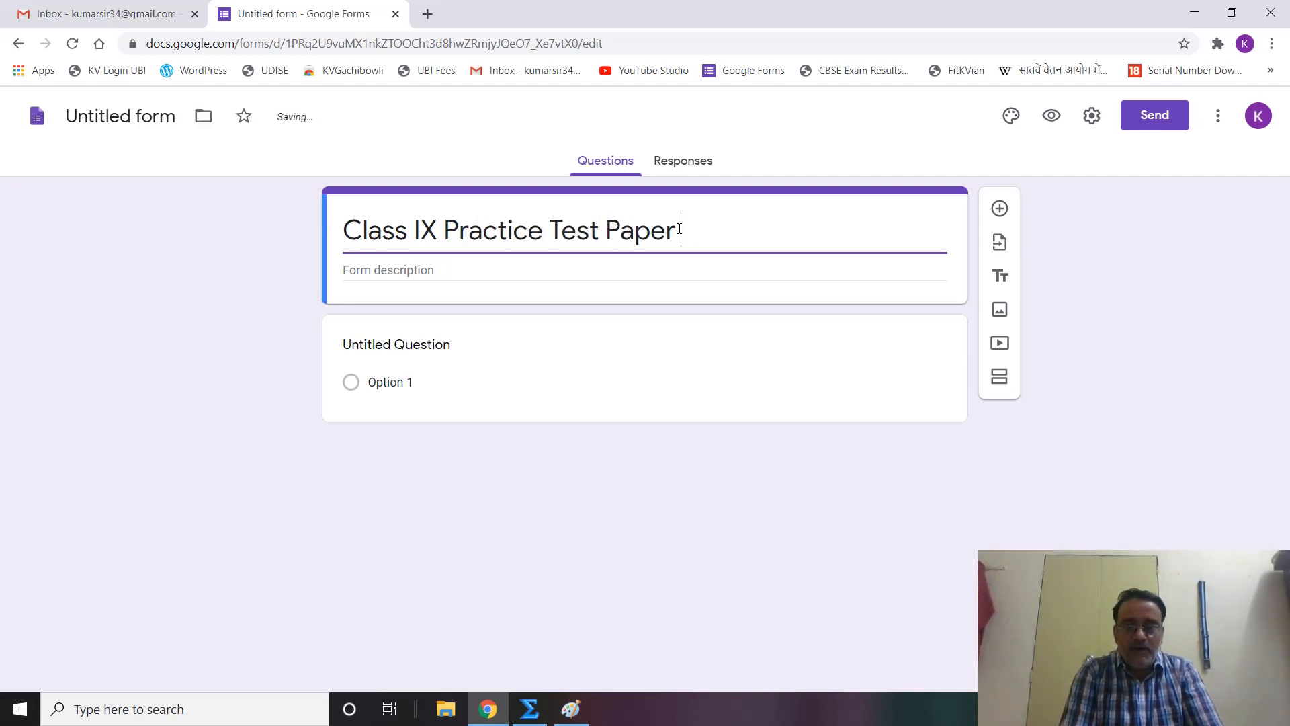
pyautogui.write(' on Chapter ')
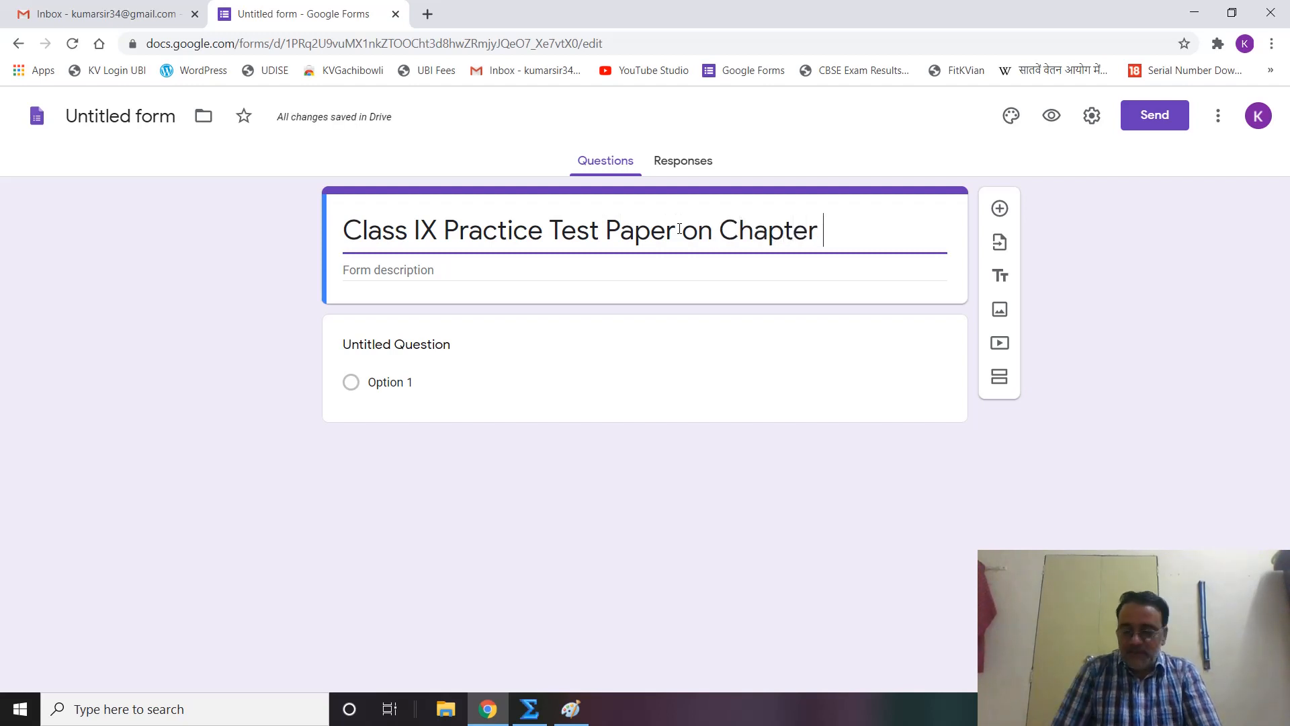
pyautogui.write('01 Number ')
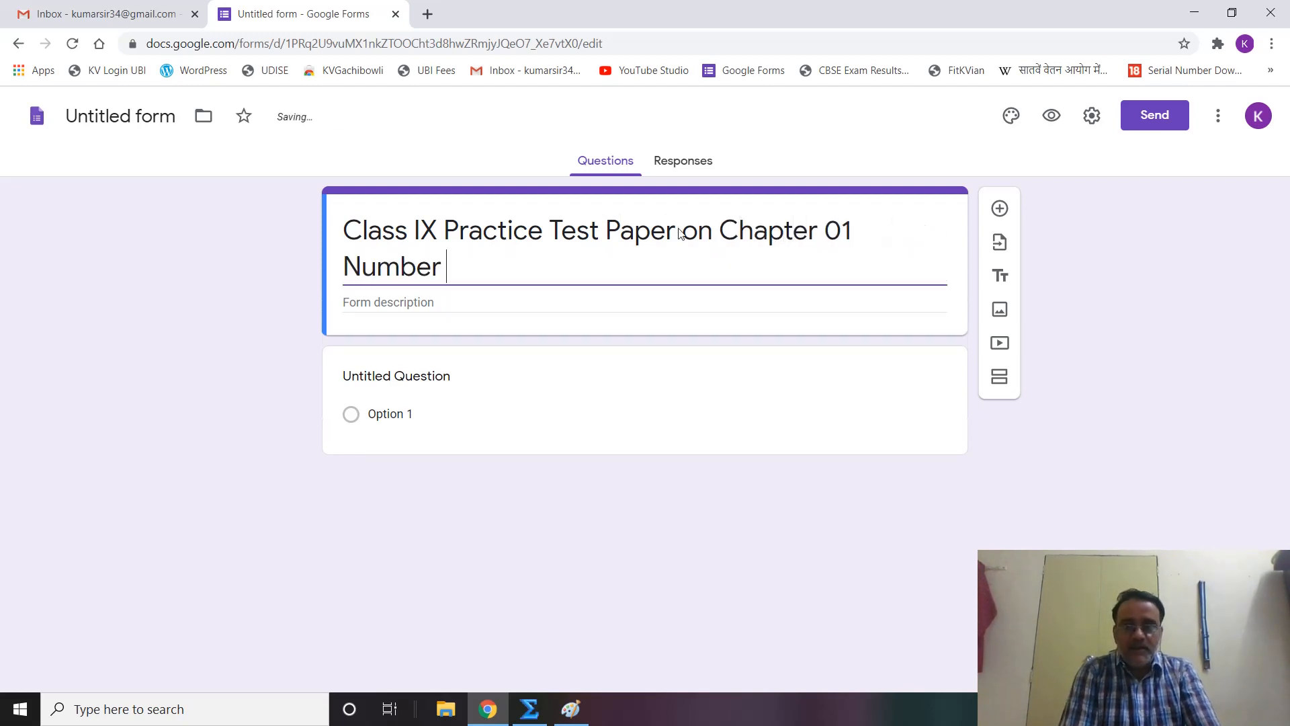
pyautogui.write('system')
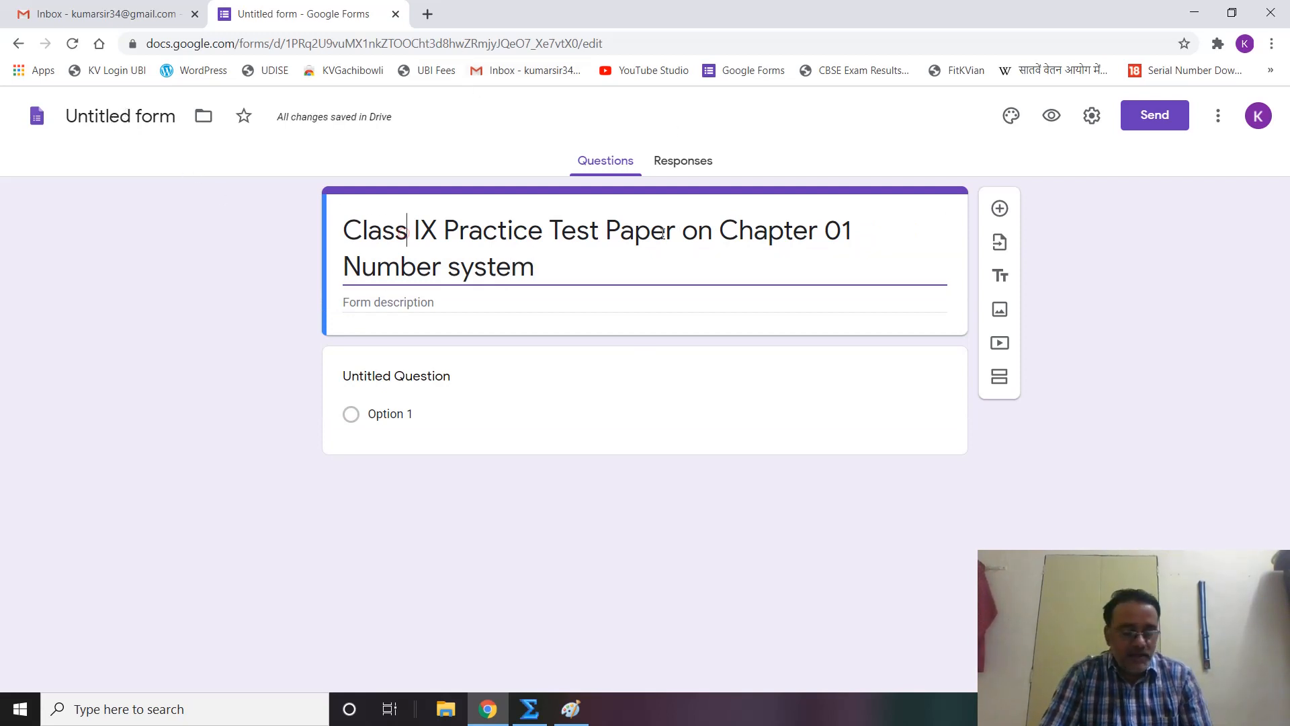
# Name the untitled form file the same as the form's title, "Class IX Practice Test Paper on Chapter 01 Number system".
pyautogui.hotkey('ctrl', 'a')
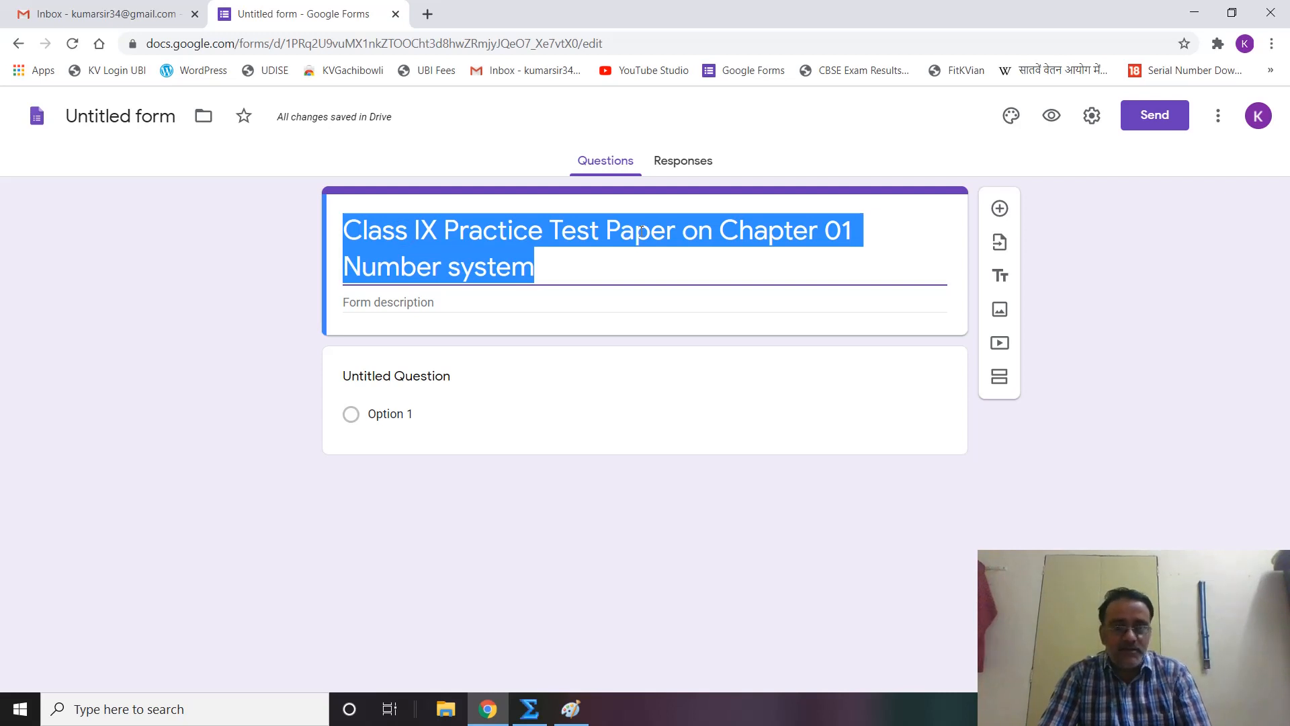
pyautogui.click(140, 118)
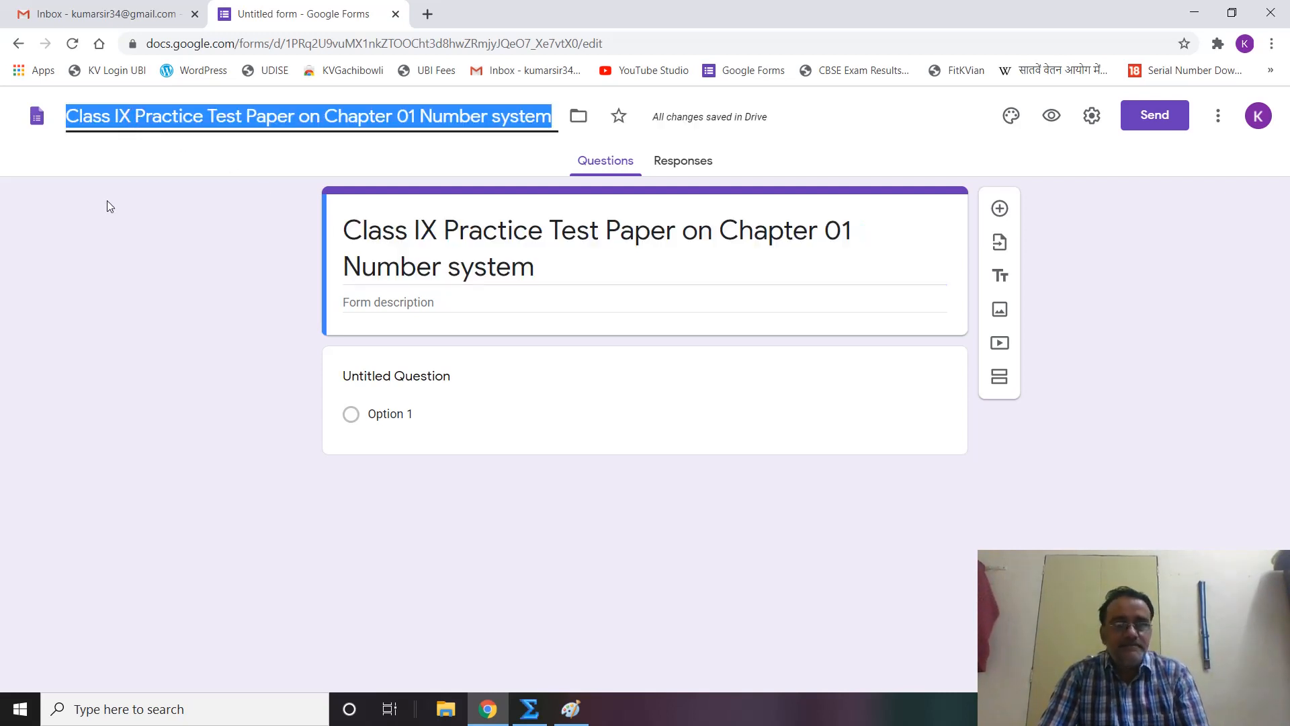
pyautogui.click(103, 228)
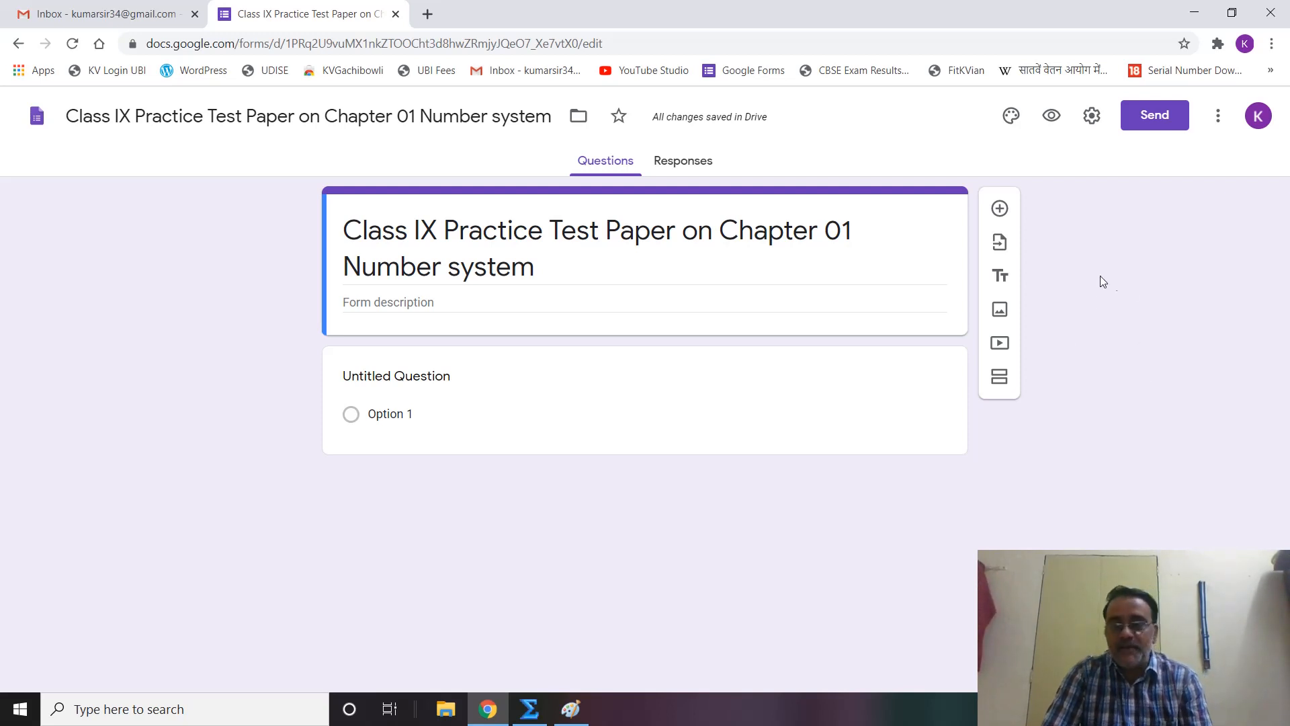
# Limit the form to 1 response per respondent, make it a quiz, and save the settings.
pyautogui.click(1092, 119)
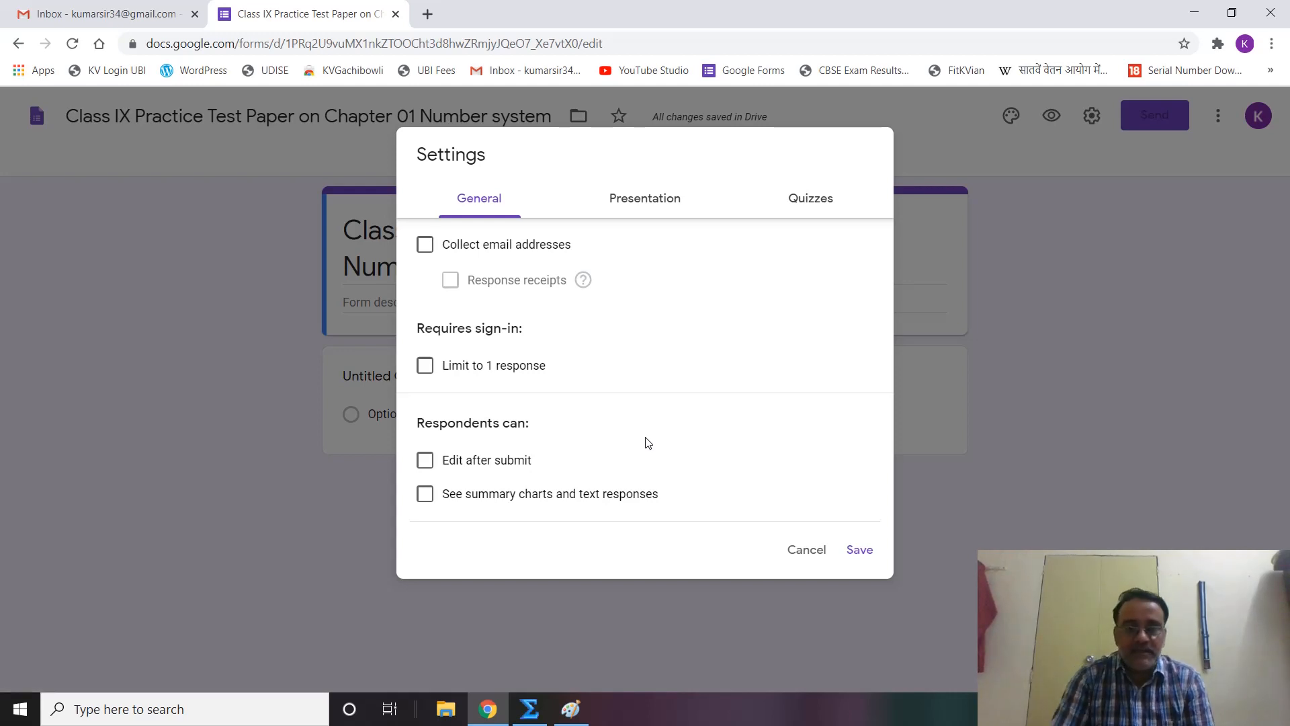
pyautogui.click(426, 367)
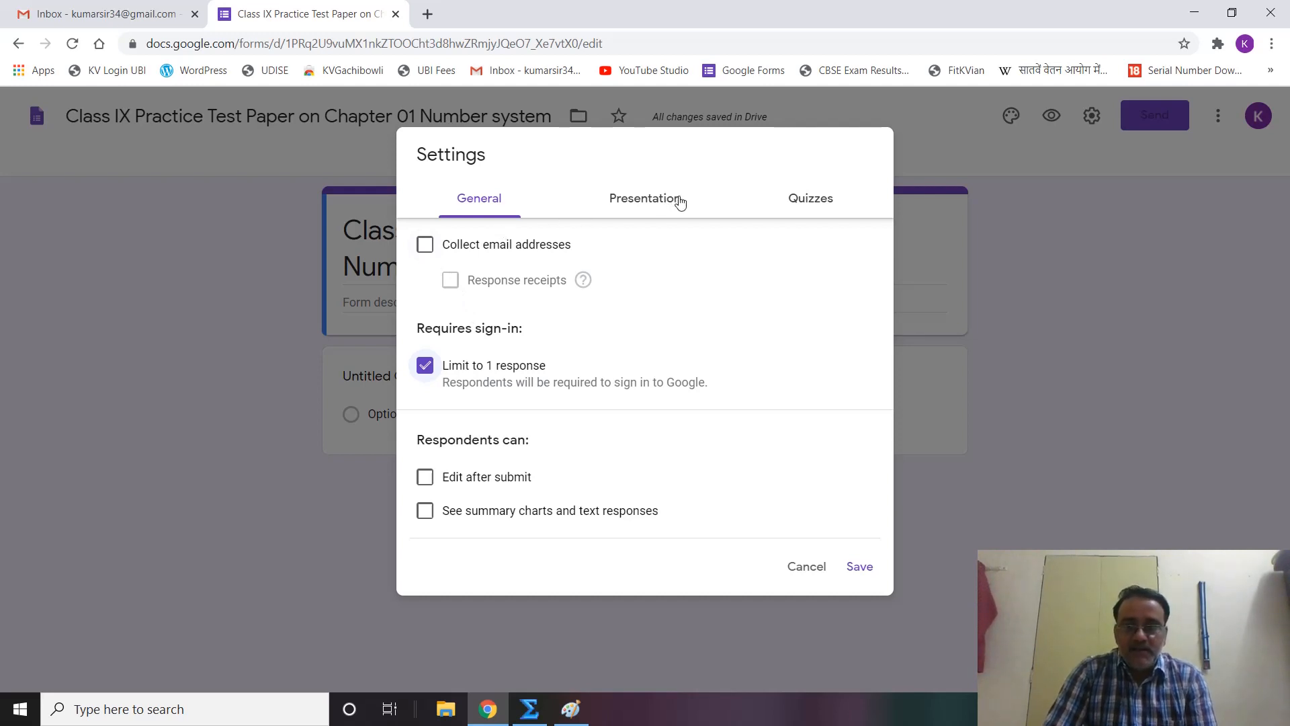
pyautogui.click(810, 202)
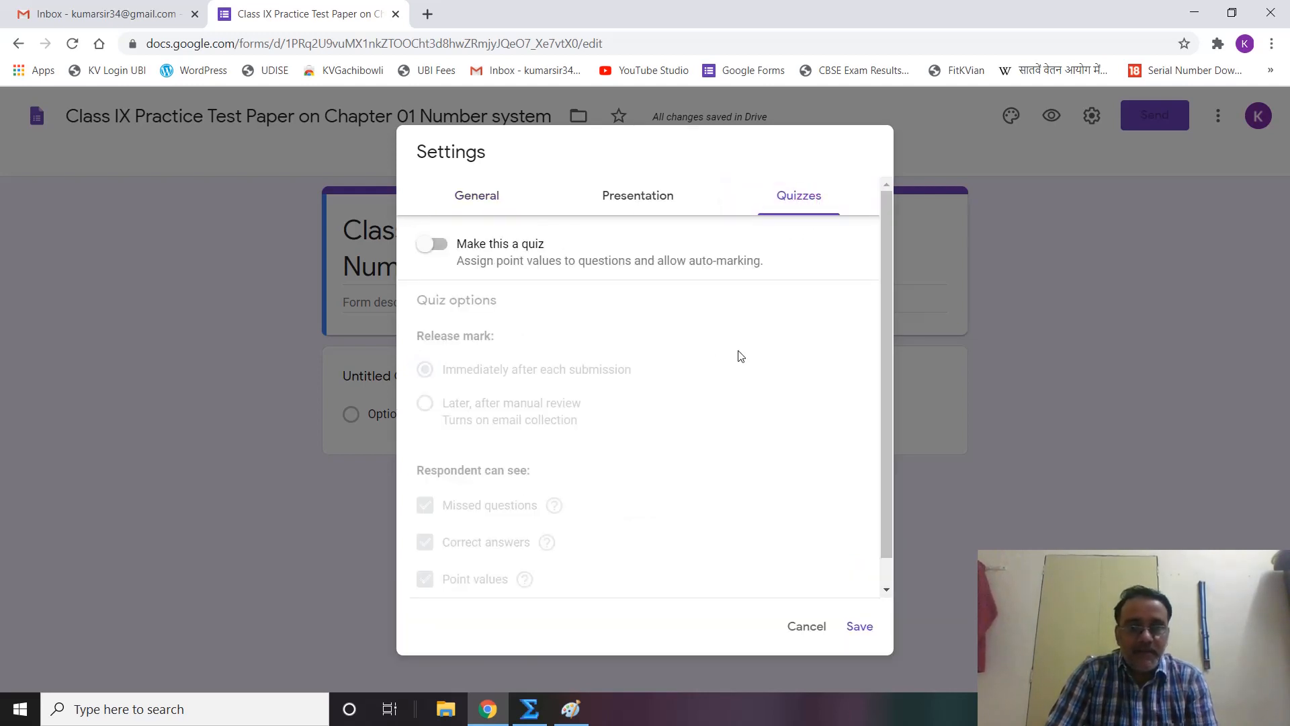
pyautogui.click(434, 245)
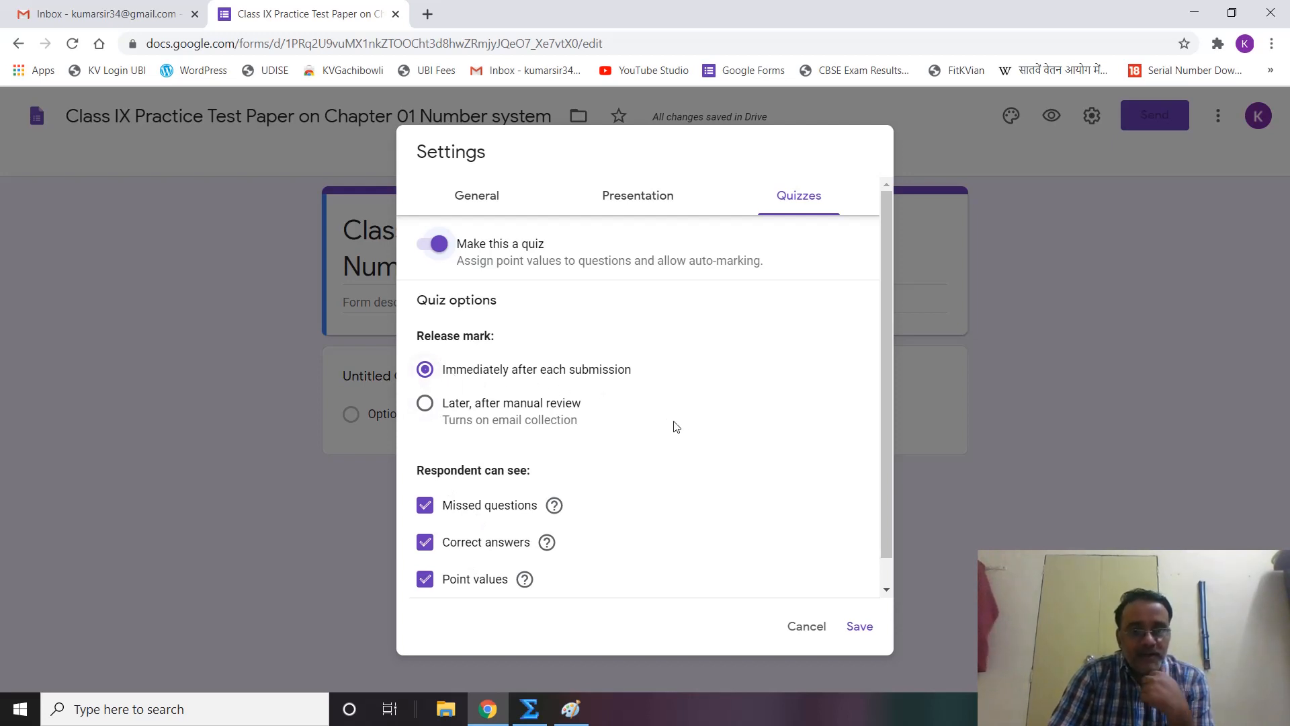
pyautogui.scroll(-1, 683, 427)
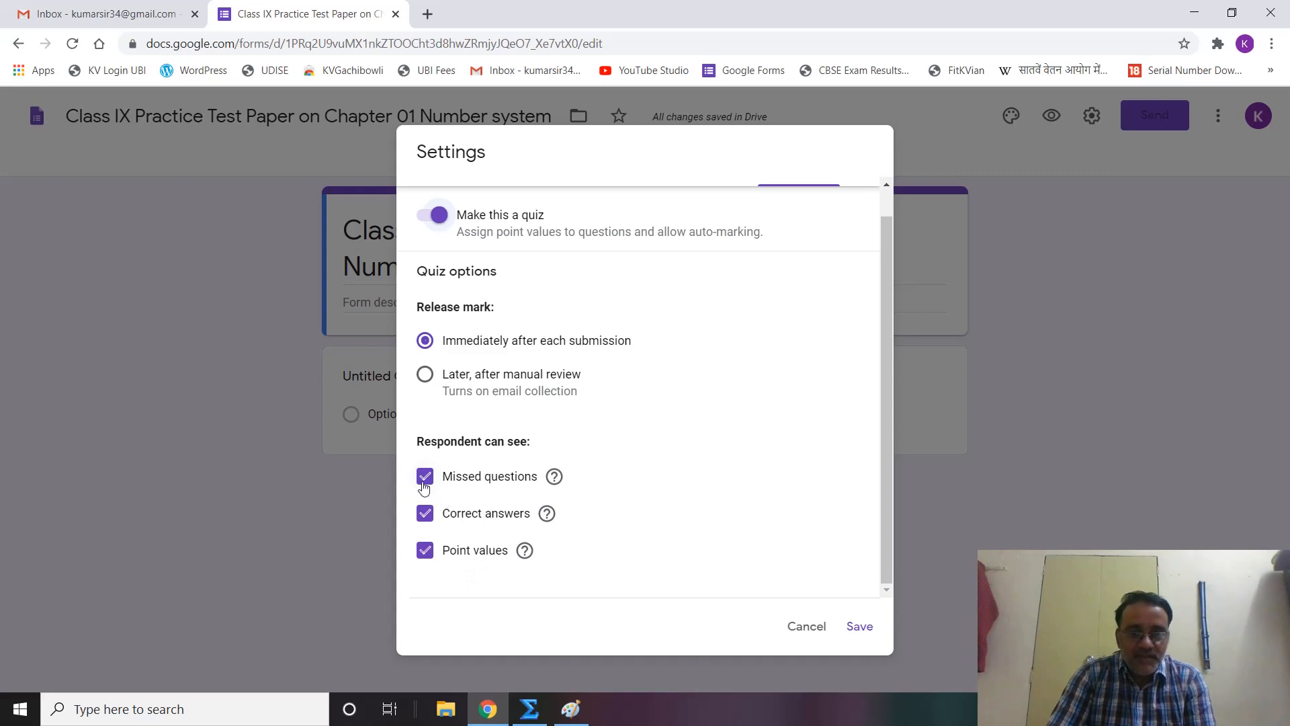
pyautogui.click(860, 626)
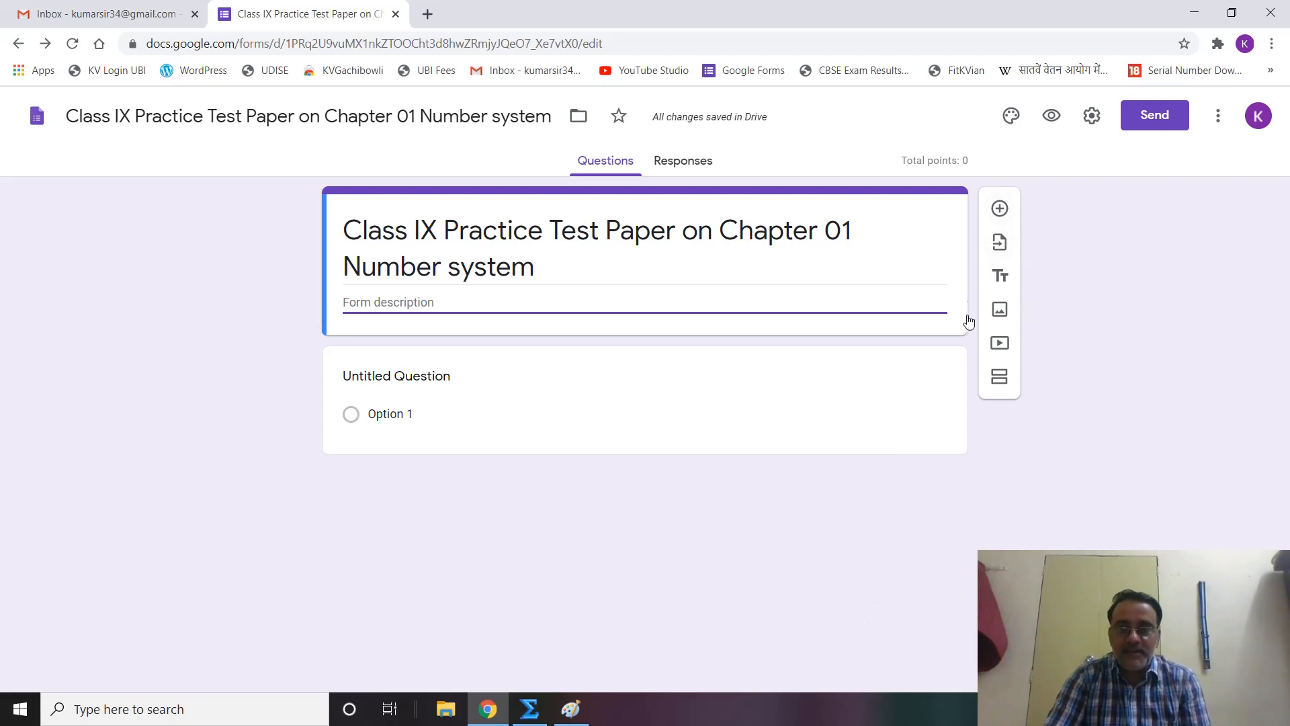
# Add a new question below the form title and set its type to Short answer.
pyautogui.click(1000, 210)
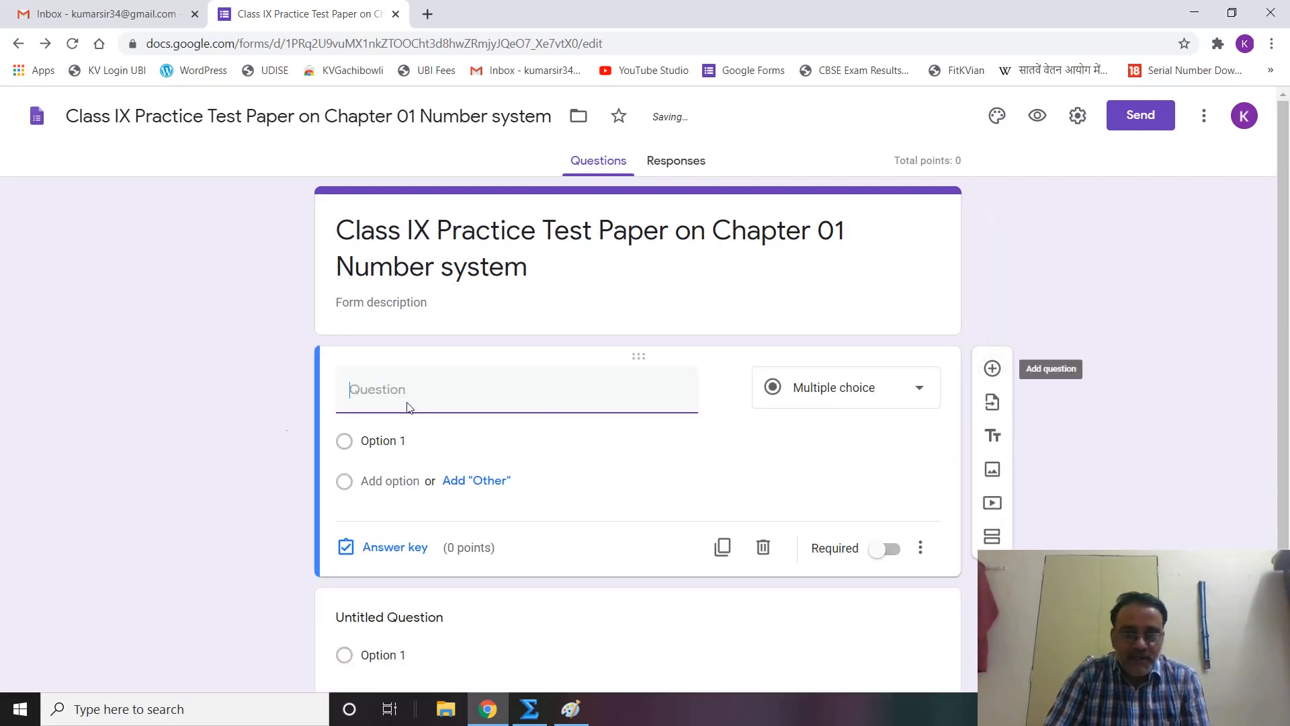
pyautogui.click(914, 387)
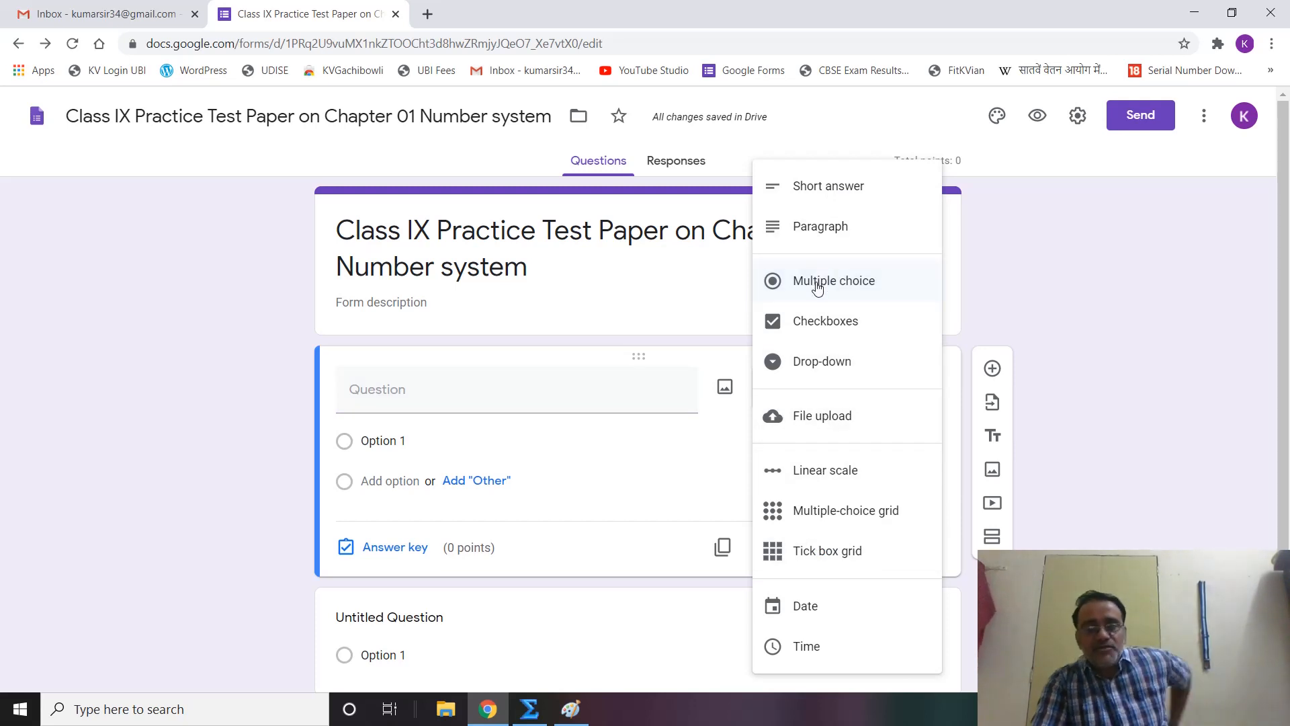
pyautogui.click(815, 196)
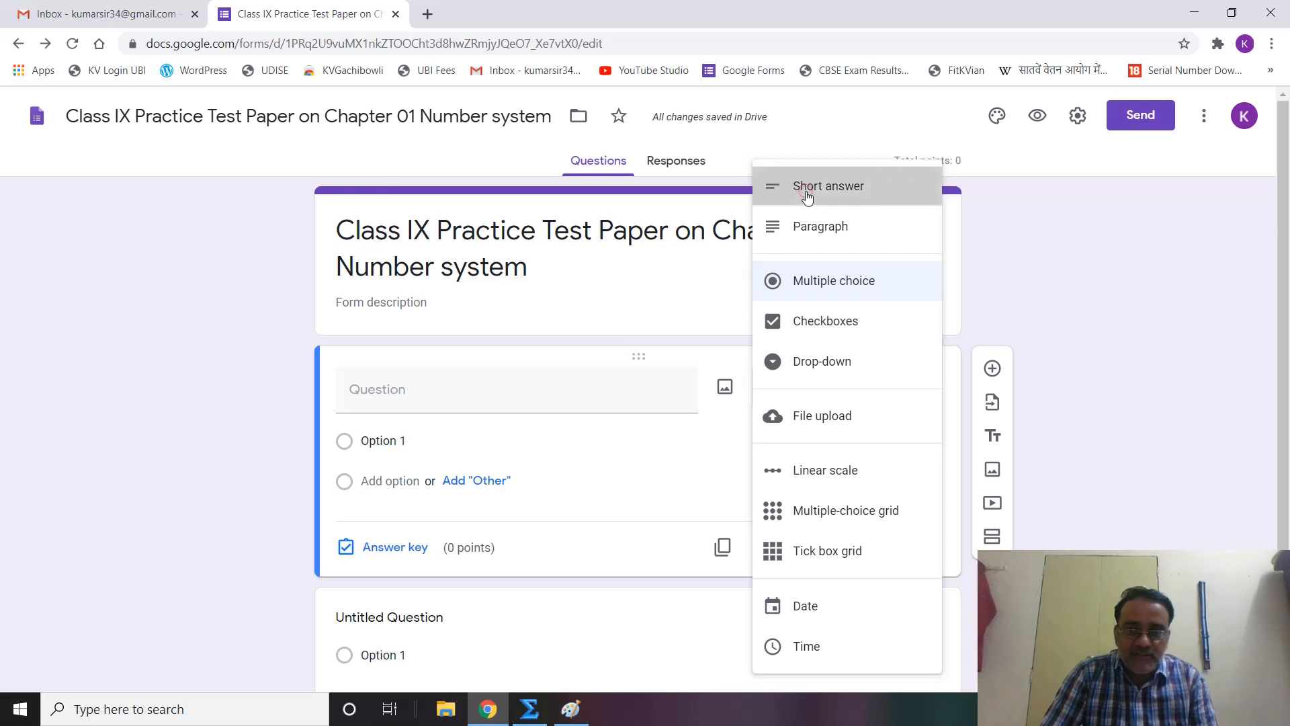
# Enter "Name of the students" as the text of the short-answer question.
pyautogui.click(397, 388)
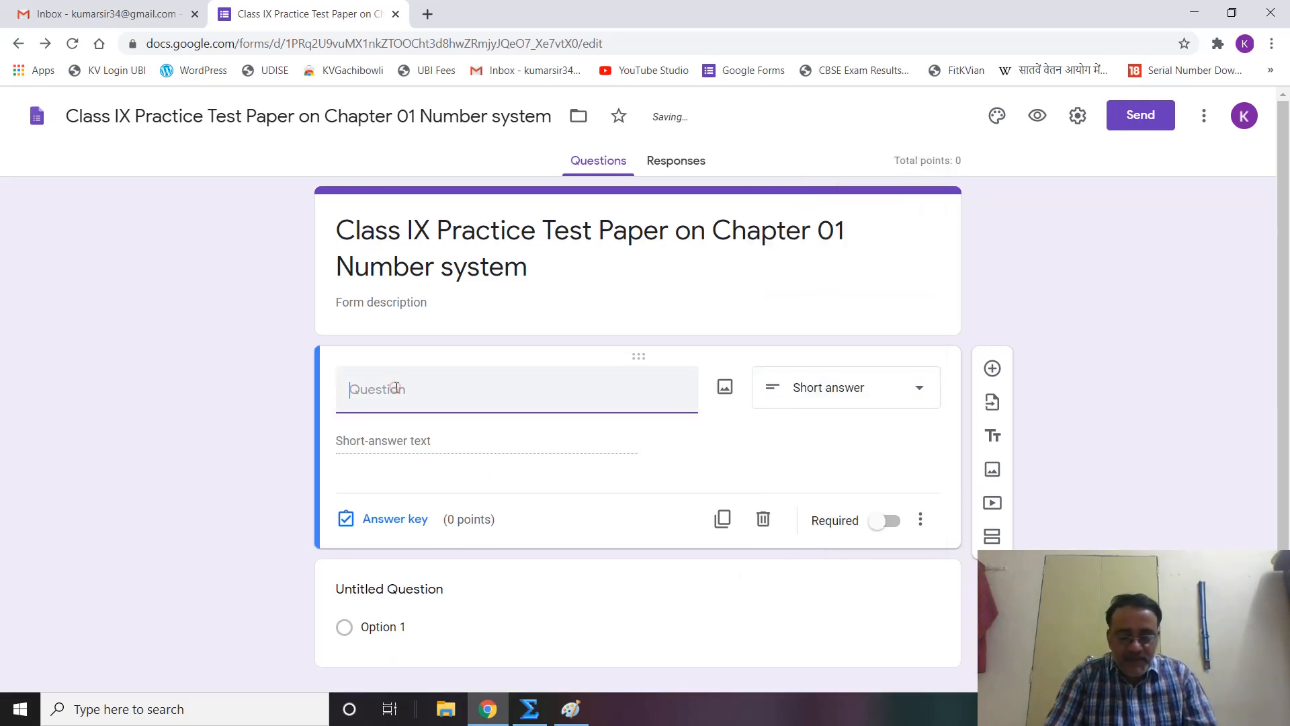
pyautogui.write('Ne of the')
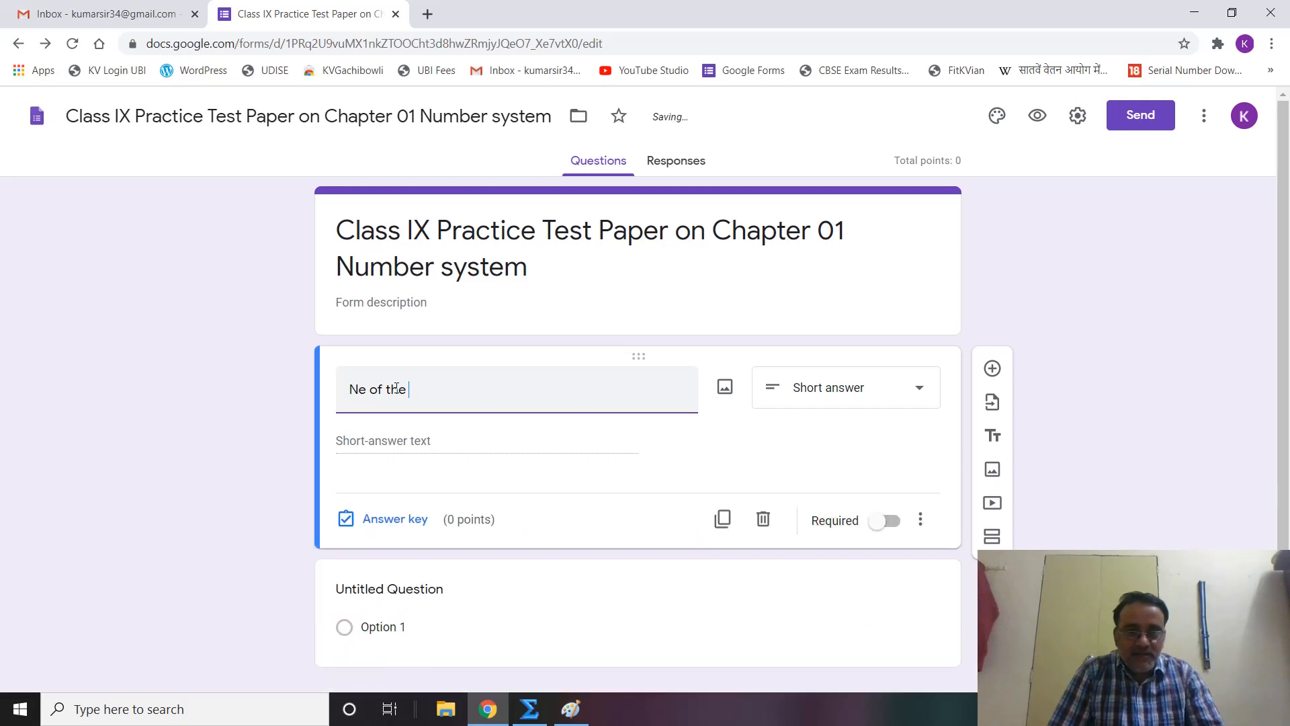
pyautogui.hotkey('ctrl', 'shift', 'Left')
pyautogui.hotkey('ctrl', 'shift', 'Left')
pyautogui.hotkey('ctrl', 'shift', 'Left')
pyautogui.write('N')
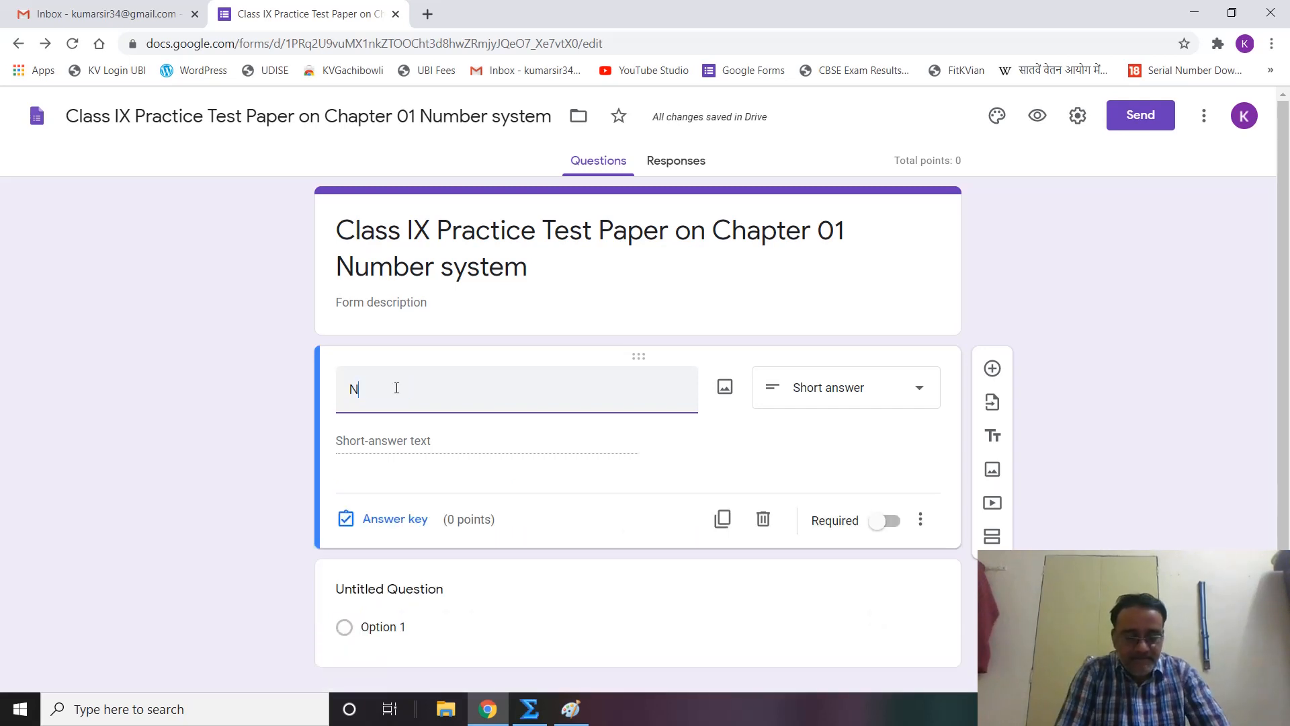
pyautogui.write(' of the Student')
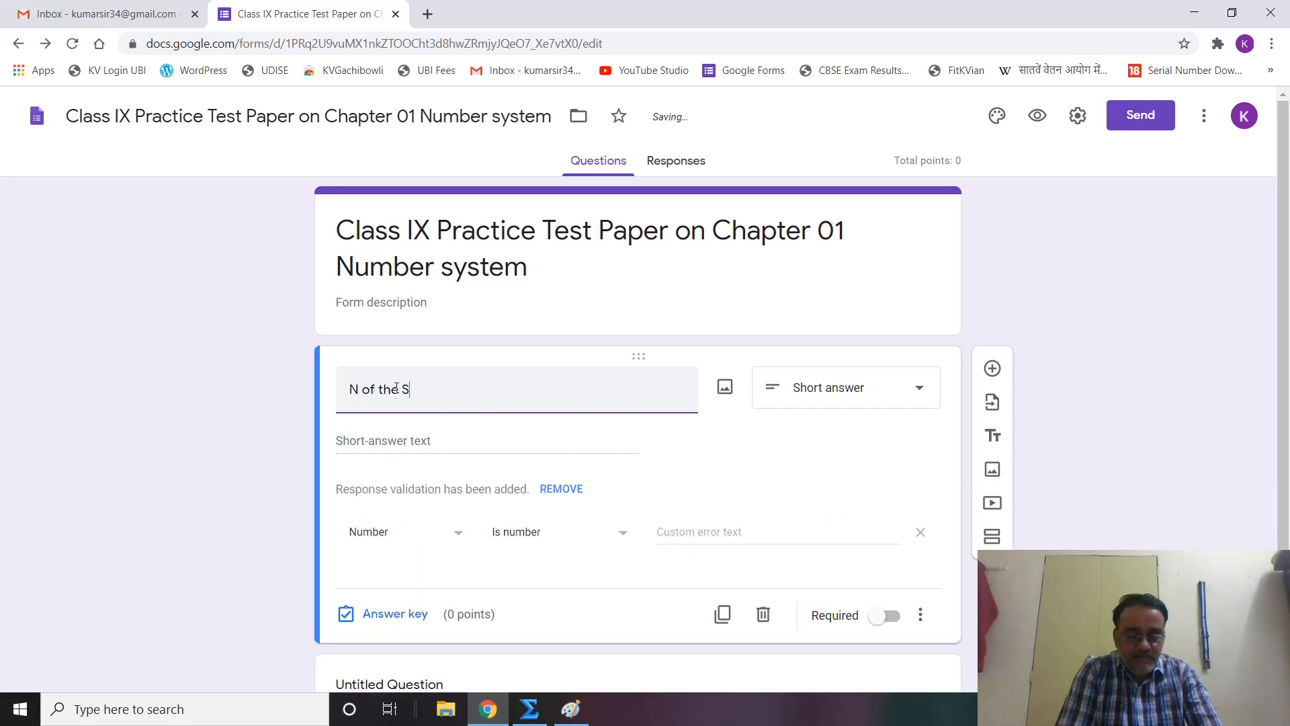
pyautogui.hotkey('ctrl', 'Left')
pyautogui.hotkey('ctrl', 'Left')
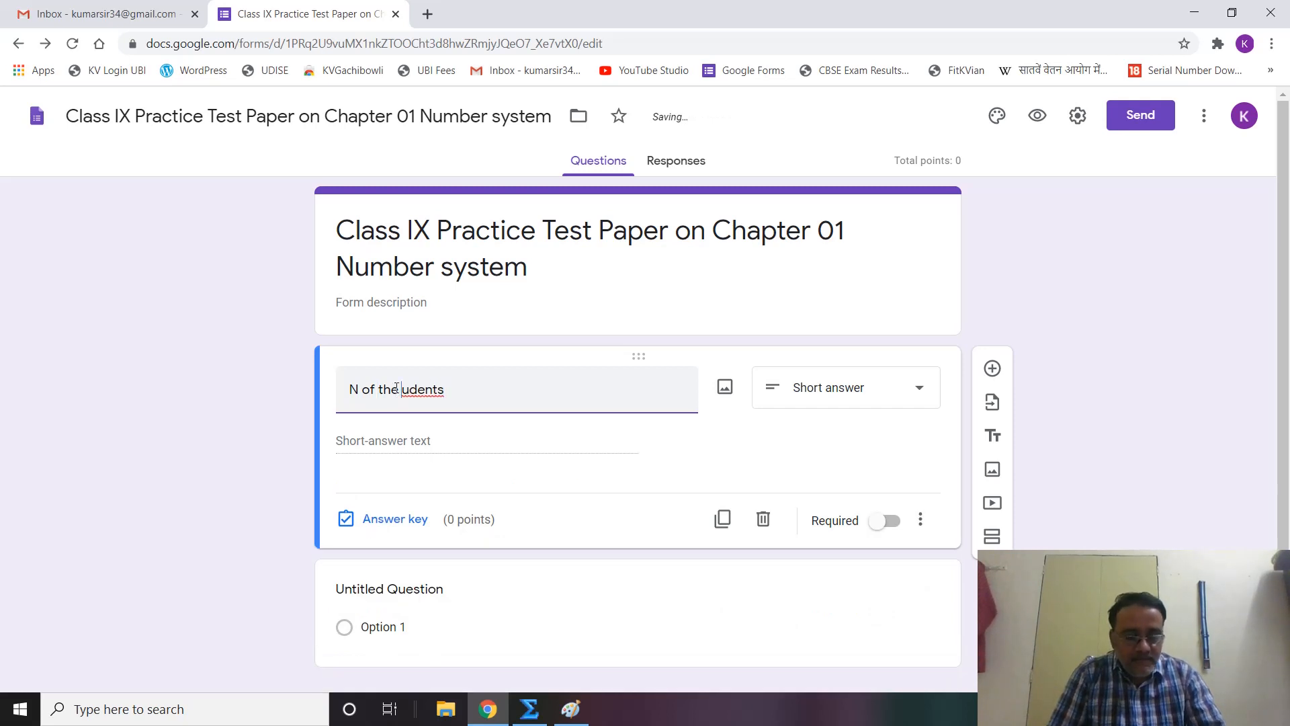
pyautogui.write('st')
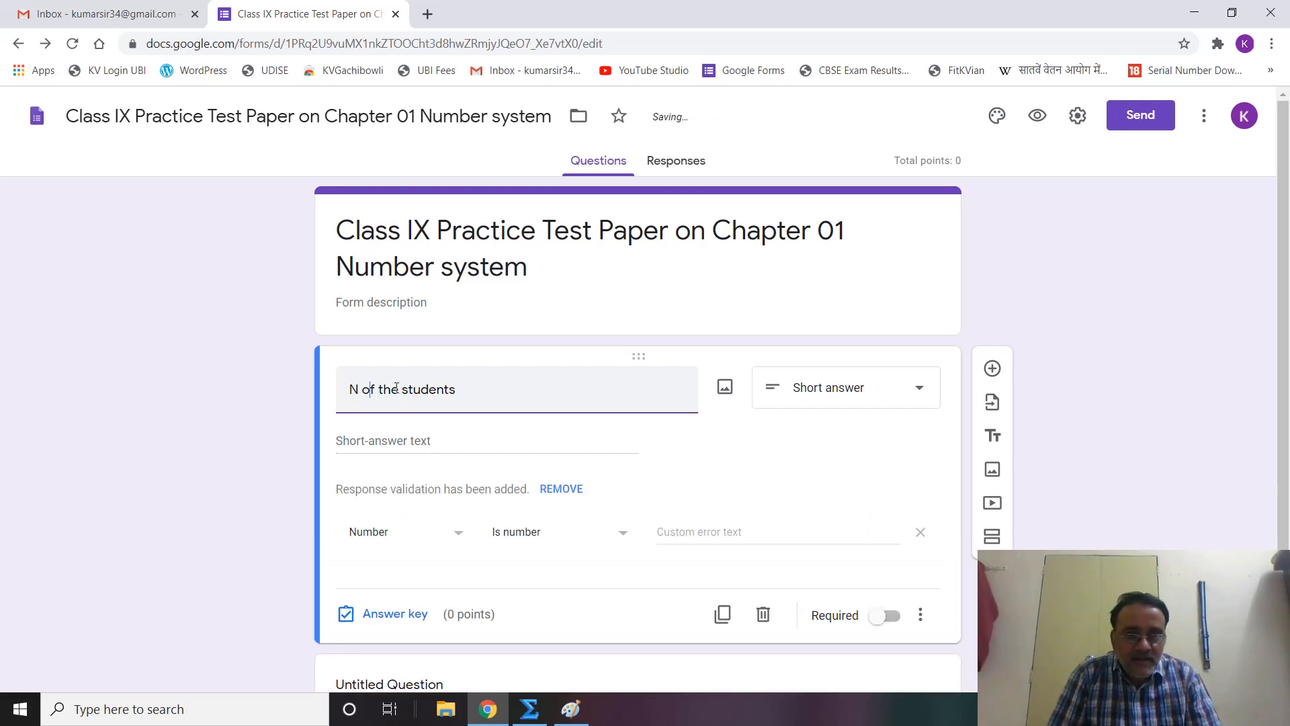
pyautogui.write('ame')
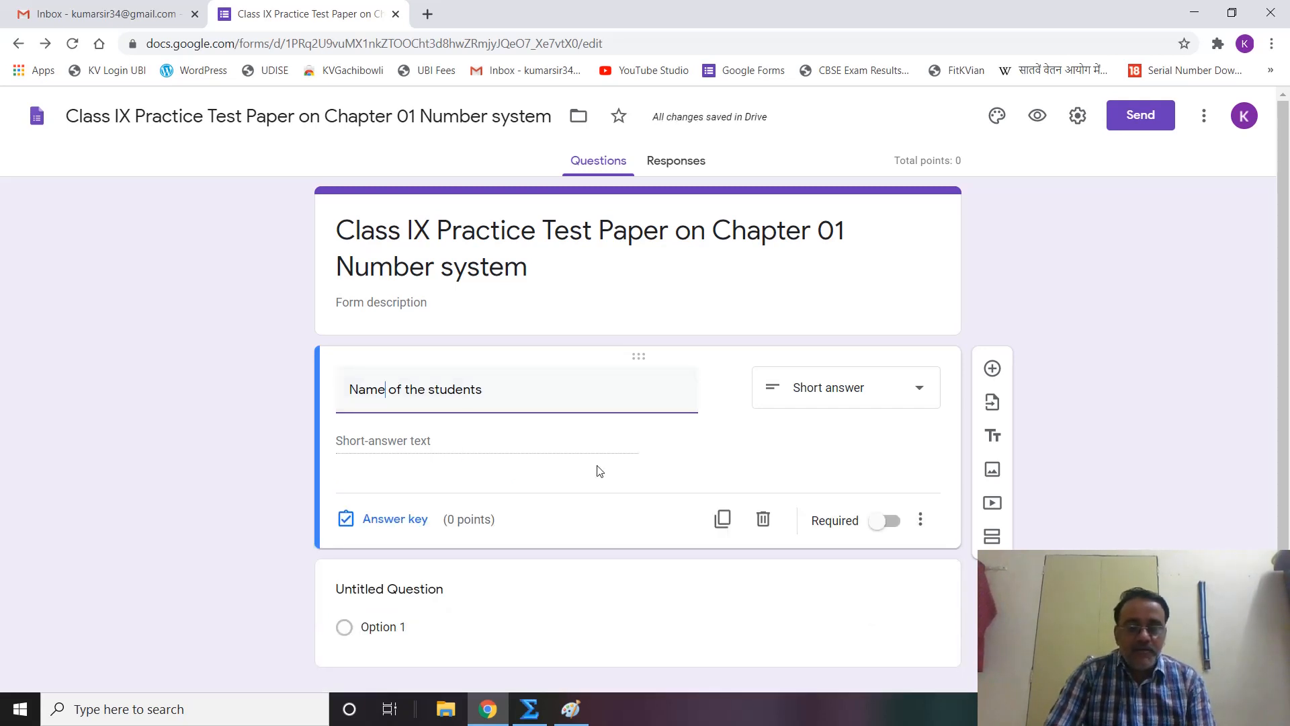
# Make the "Name of the students" question required and add a Short answer question directly below it.
pyautogui.click(896, 524)
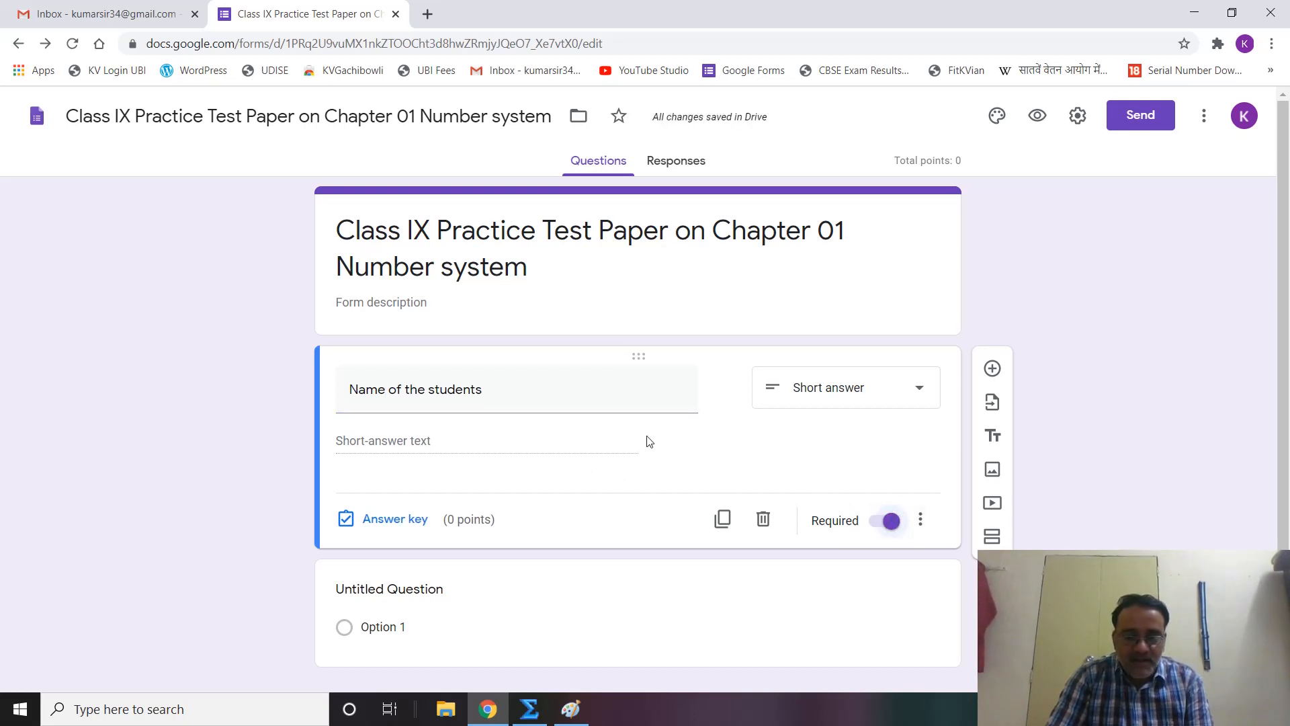
pyautogui.scroll(-1, 148, 436)
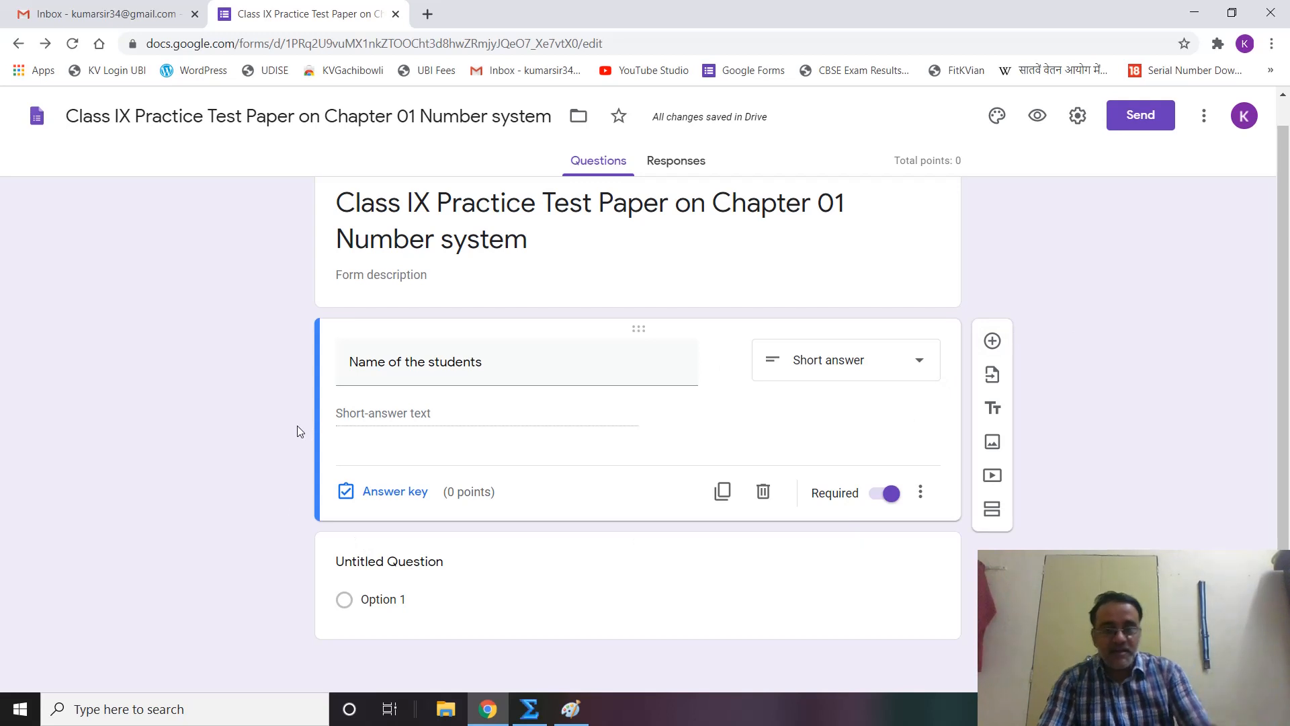
pyautogui.click(993, 343)
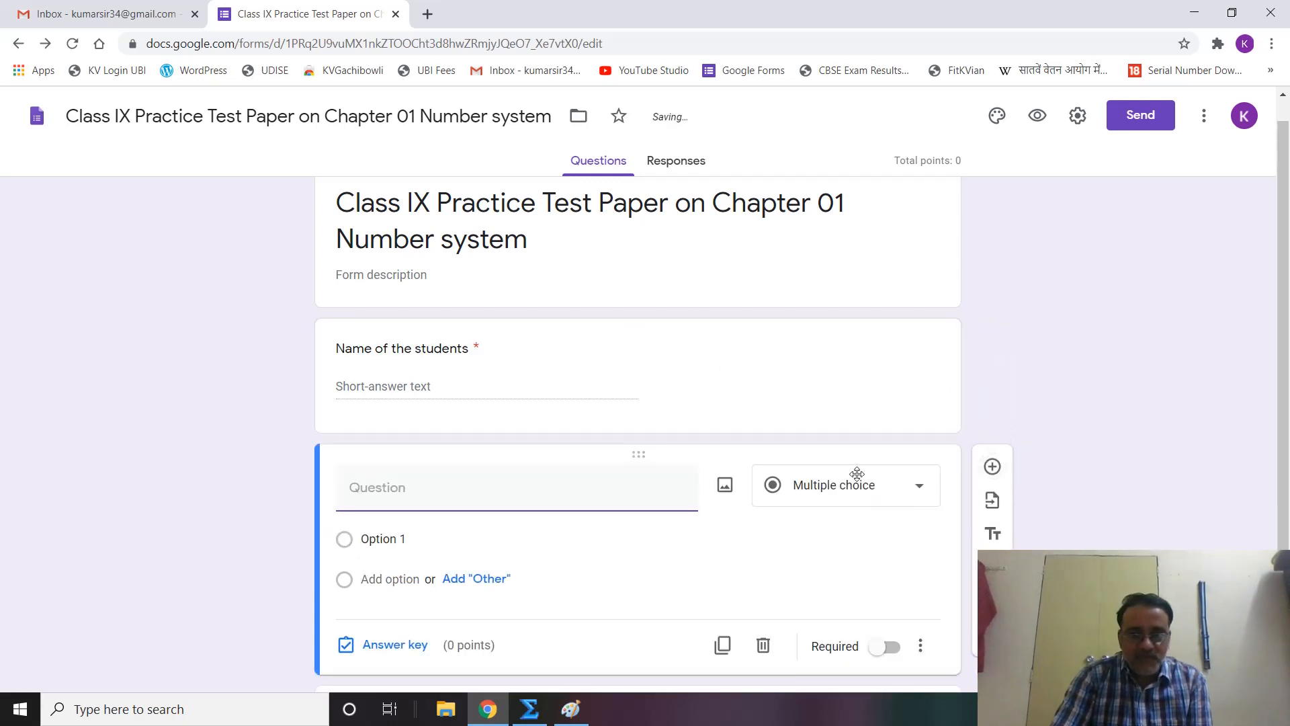
pyautogui.click(909, 490)
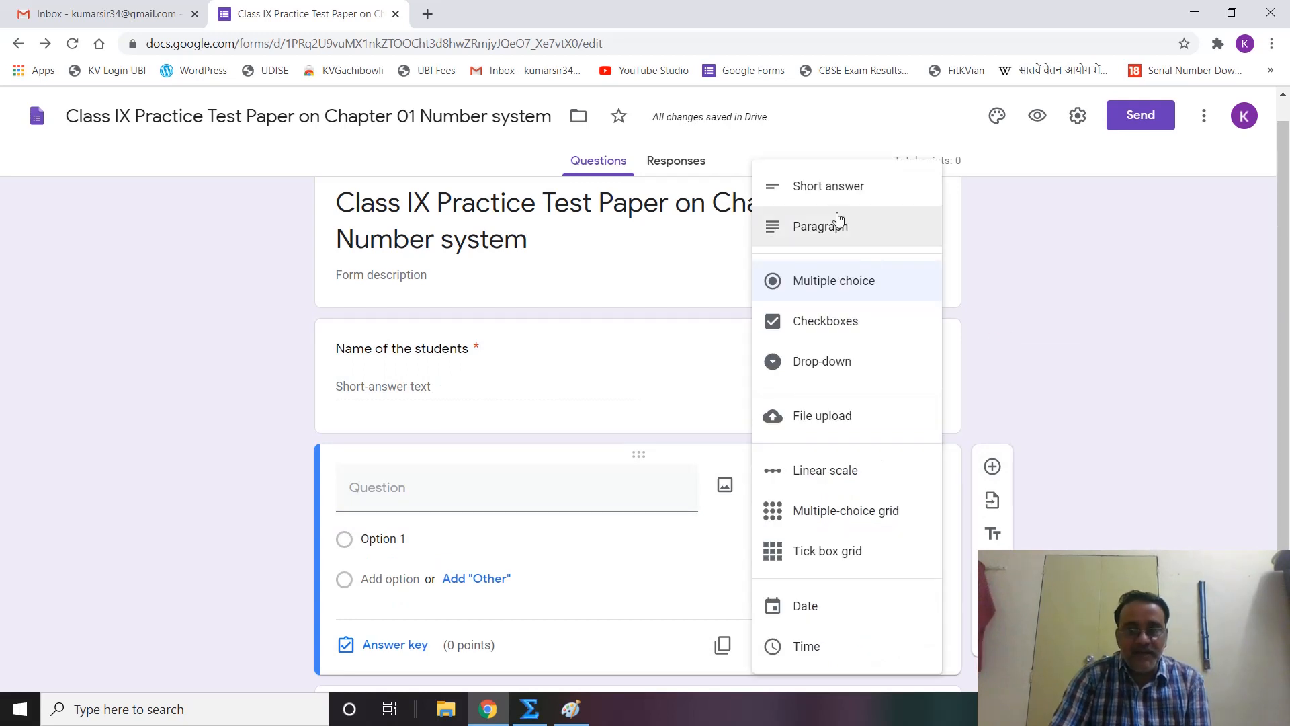
pyautogui.click(829, 195)
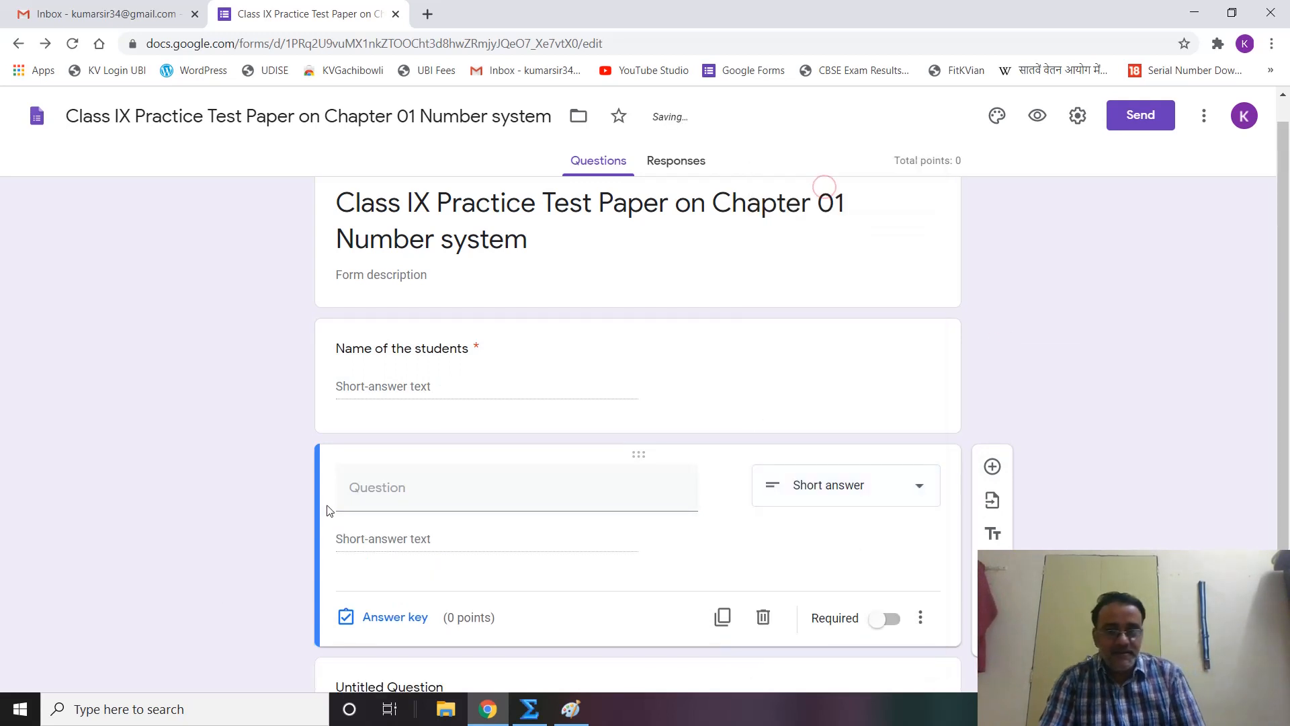
# Enter "Email:" as the text of the new short-answer question and make it required.
pyautogui.click(376, 485)
pyautogui.write('Email:')
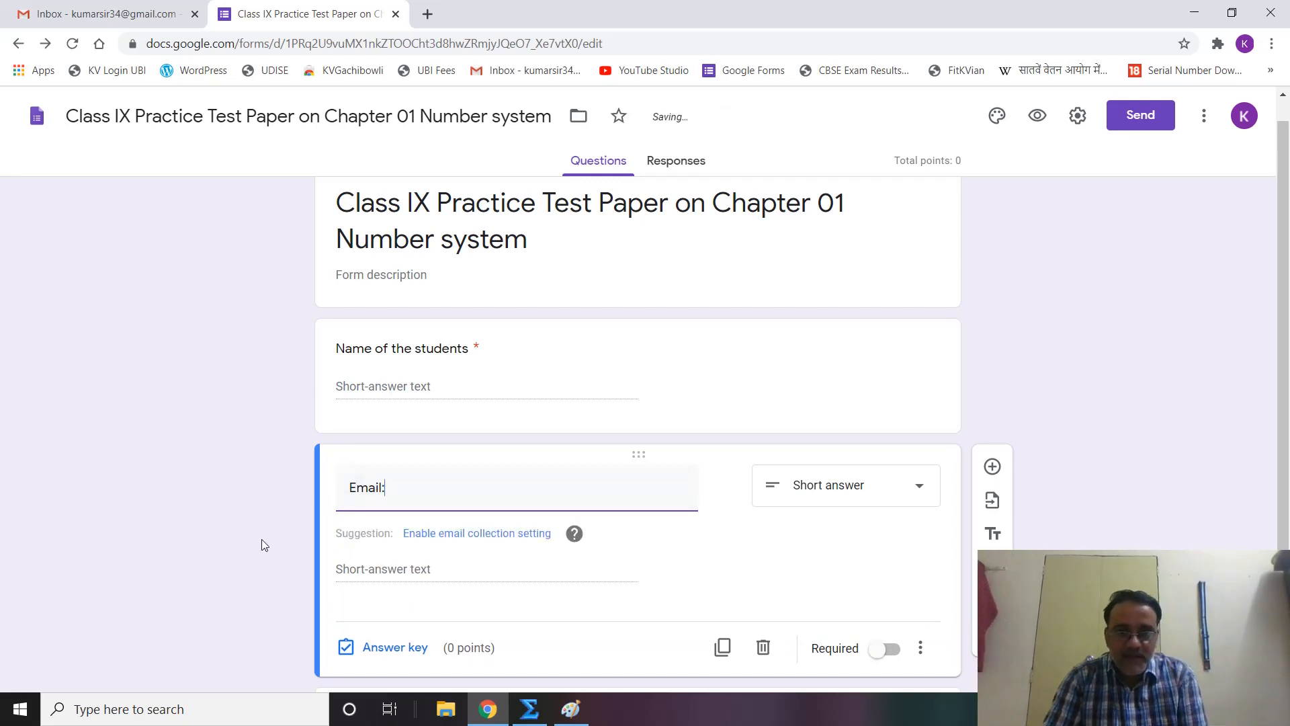
pyautogui.click(890, 650)
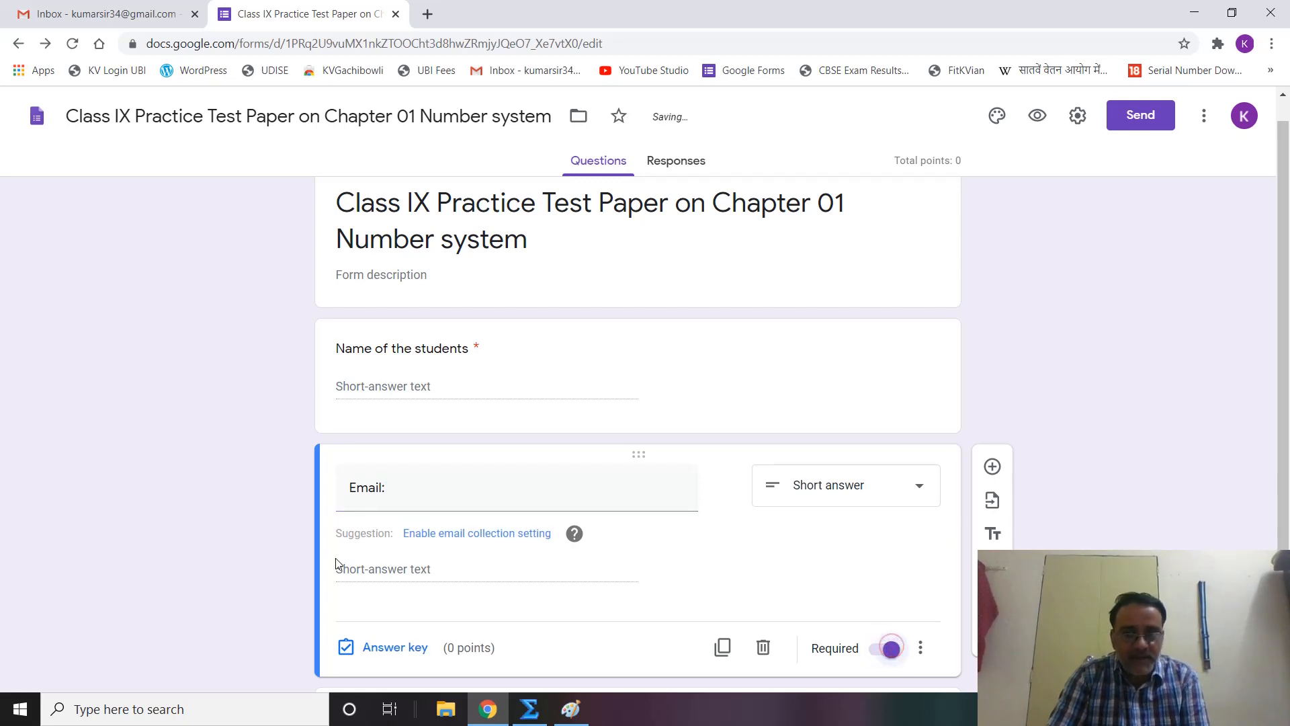
# Add a required question with the text "Name of the Vidyalaya" below the Email question.
pyautogui.click(992, 467)
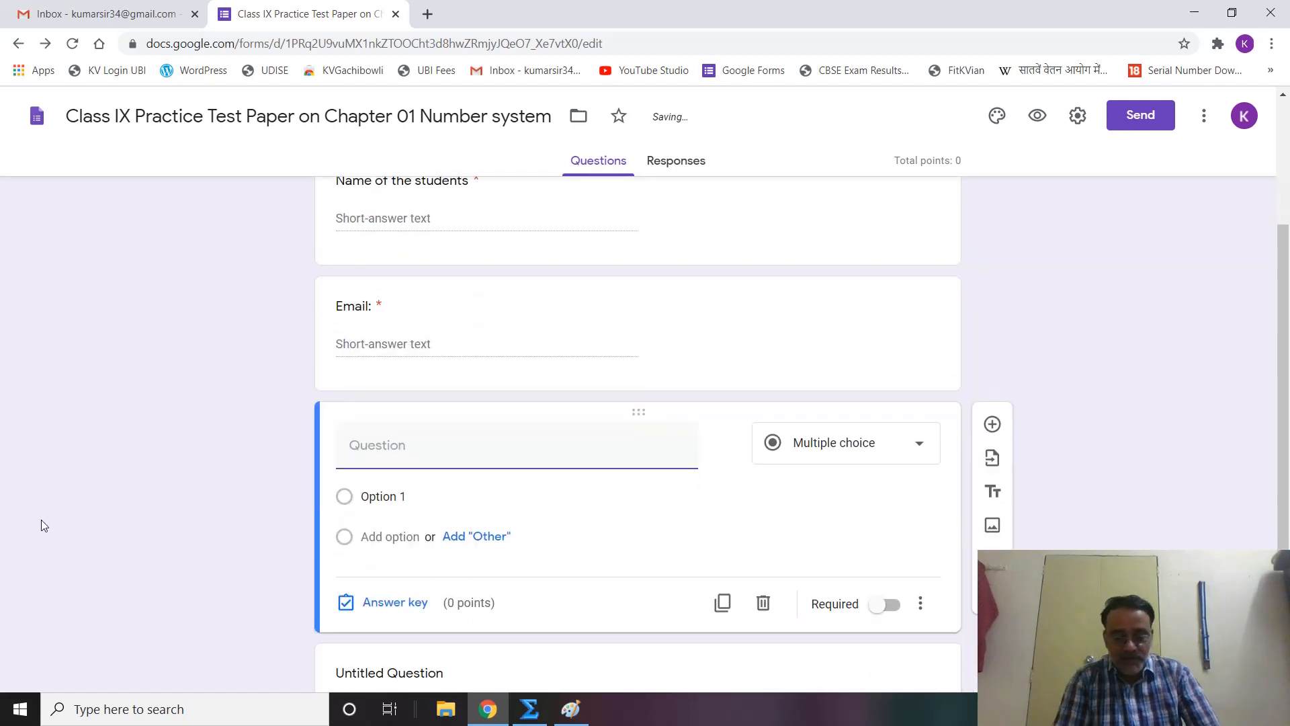
pyautogui.write('Name of')
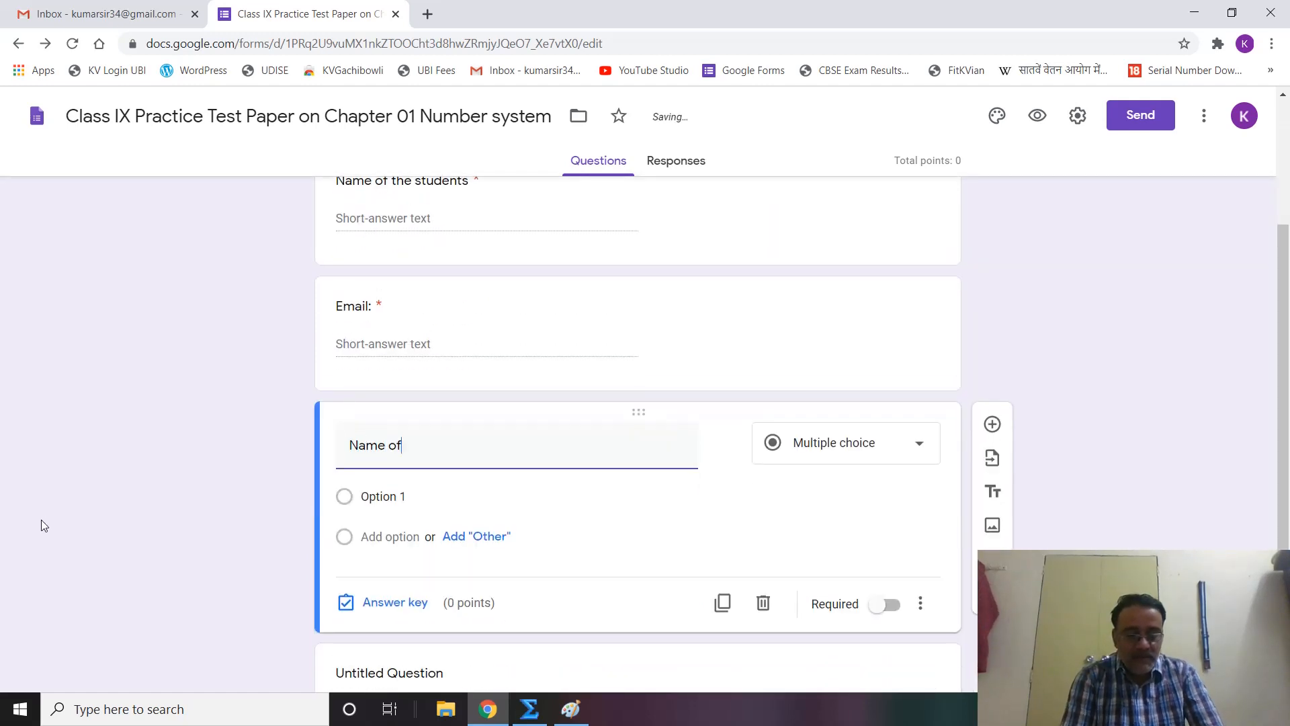
pyautogui.write(' the Vidyalaya')
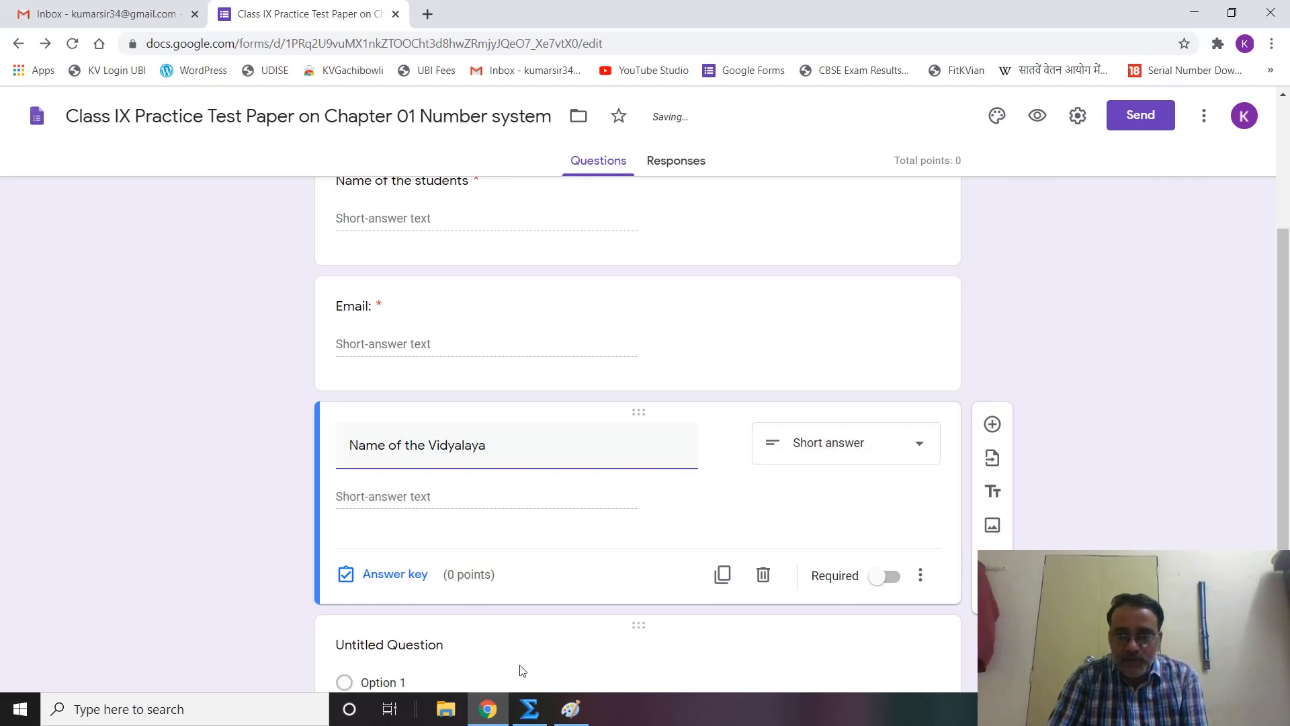
pyautogui.click(889, 578)
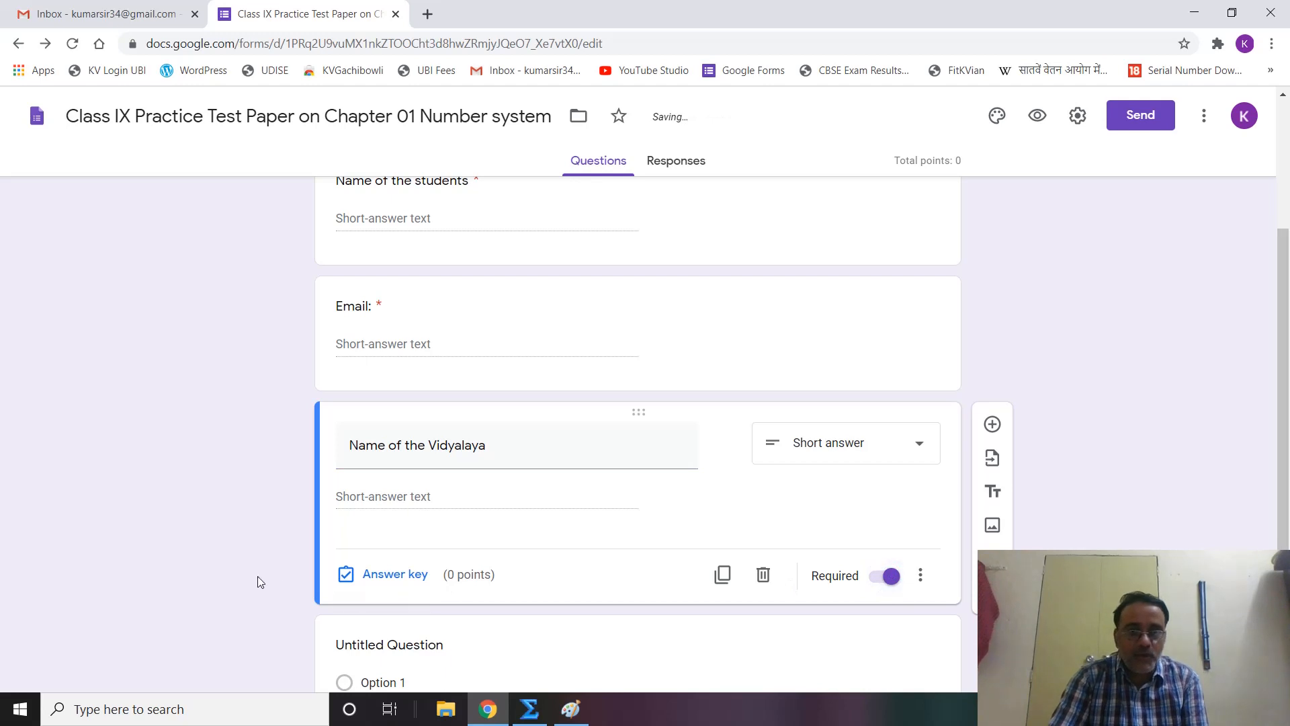
# Add a question below "Name of the Vidyalaya" with the text "Find the value of x2 + y2 + 5xy".
pyautogui.scroll(-1, 260, 582)
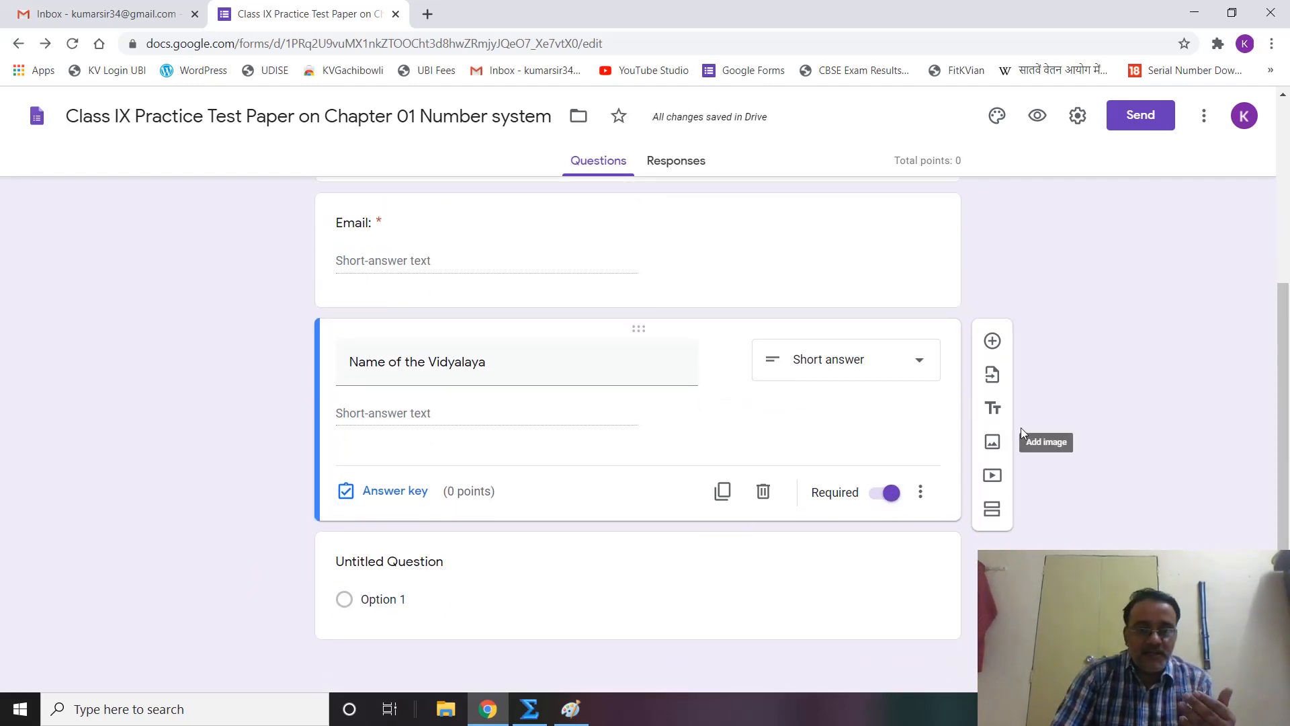
pyautogui.click(992, 341)
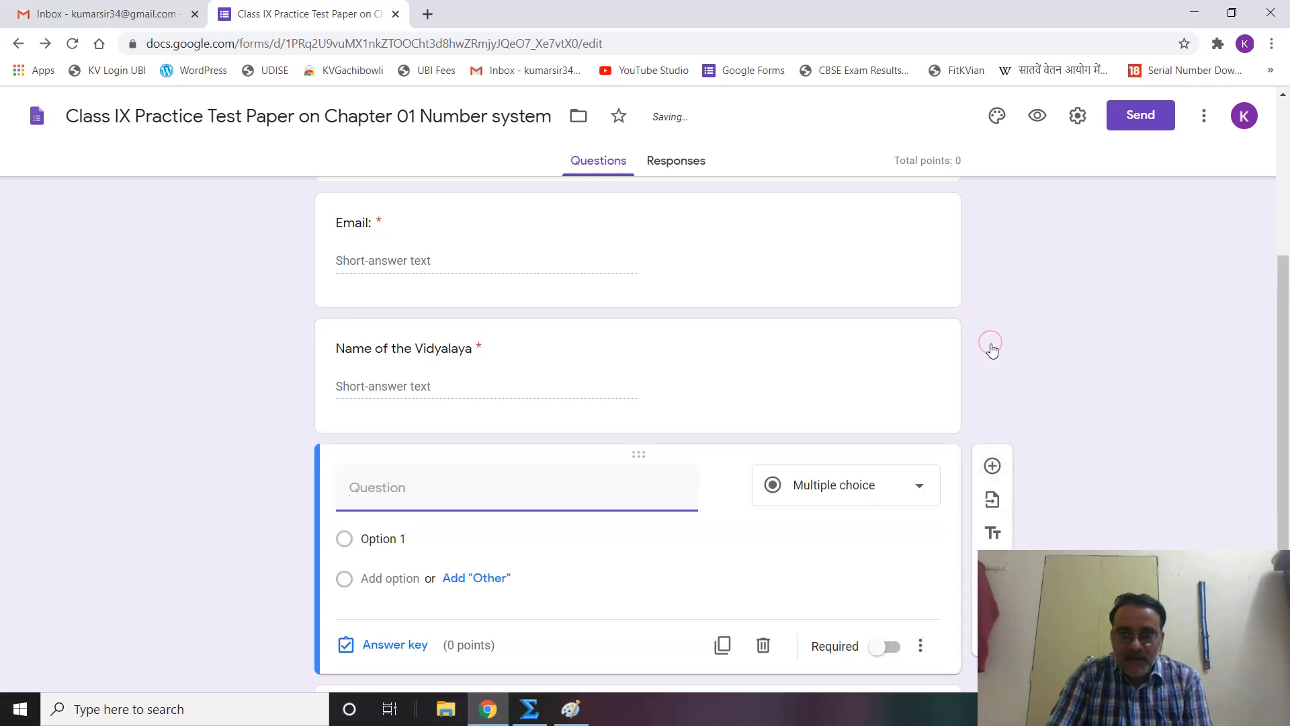
pyautogui.scroll(-2, 1062, 396)
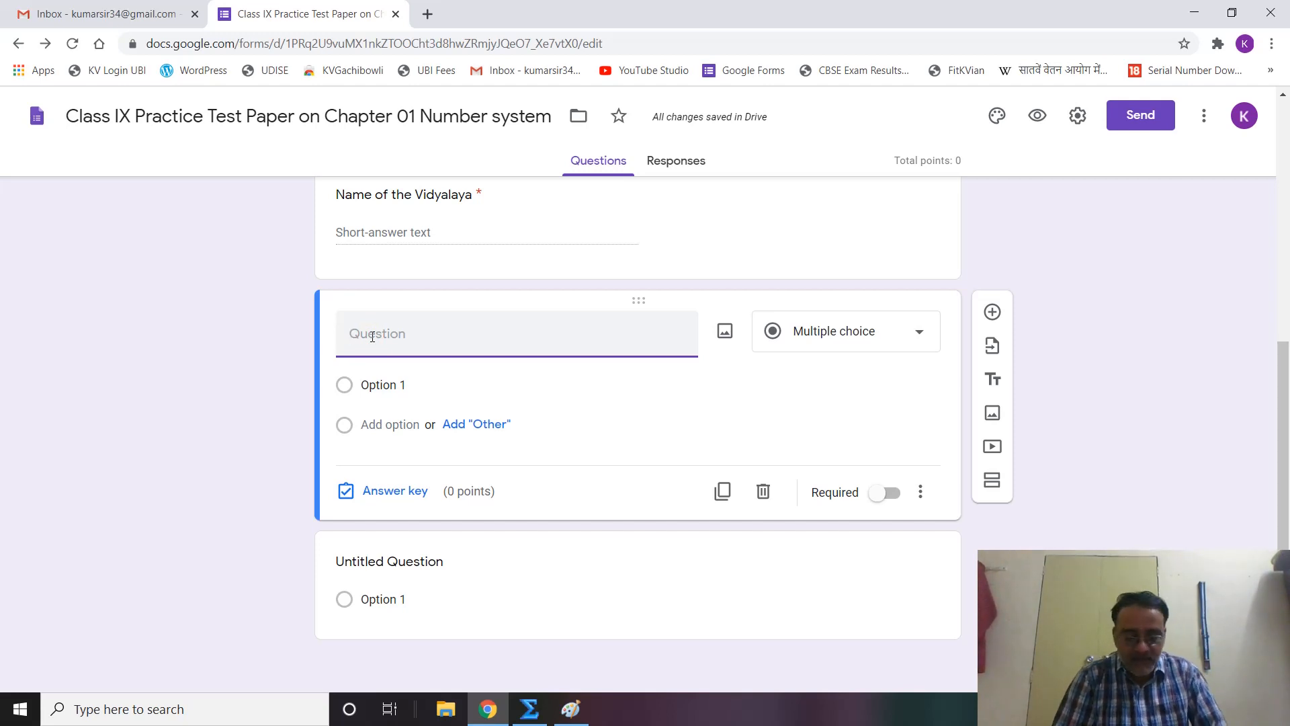
pyautogui.write('Find the')
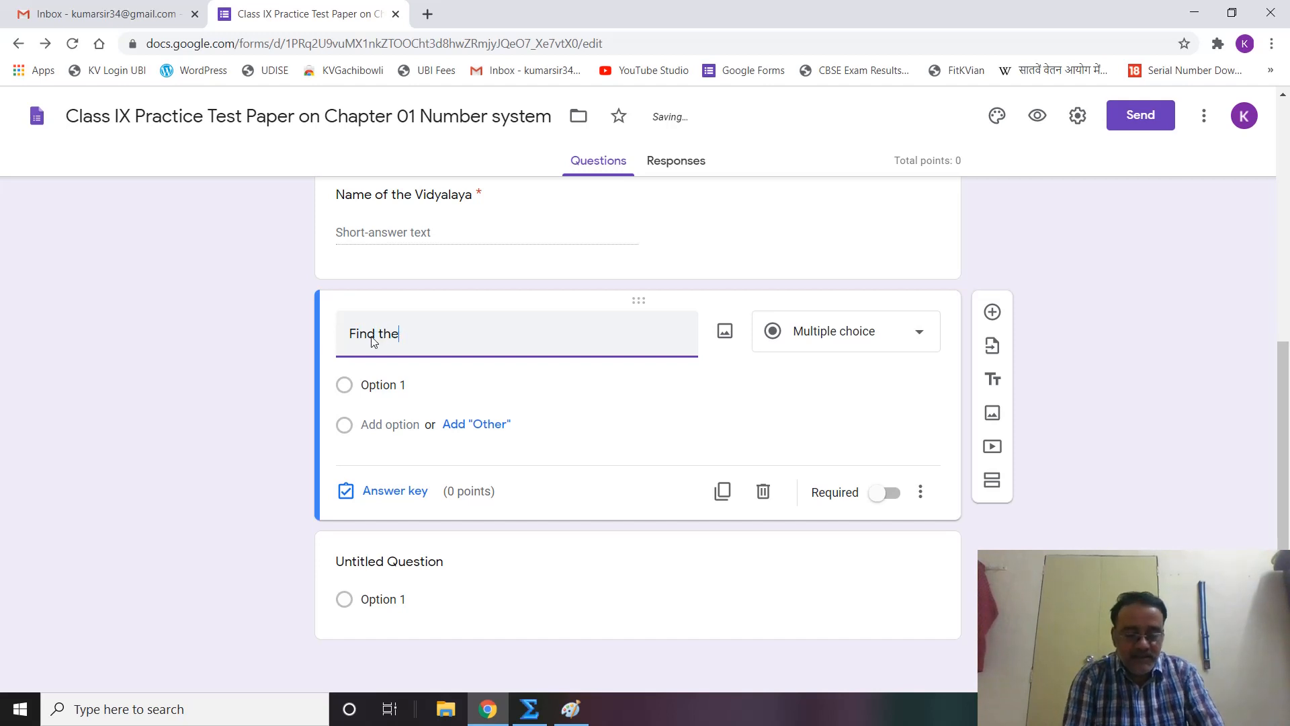
pyautogui.write(' value of a and')
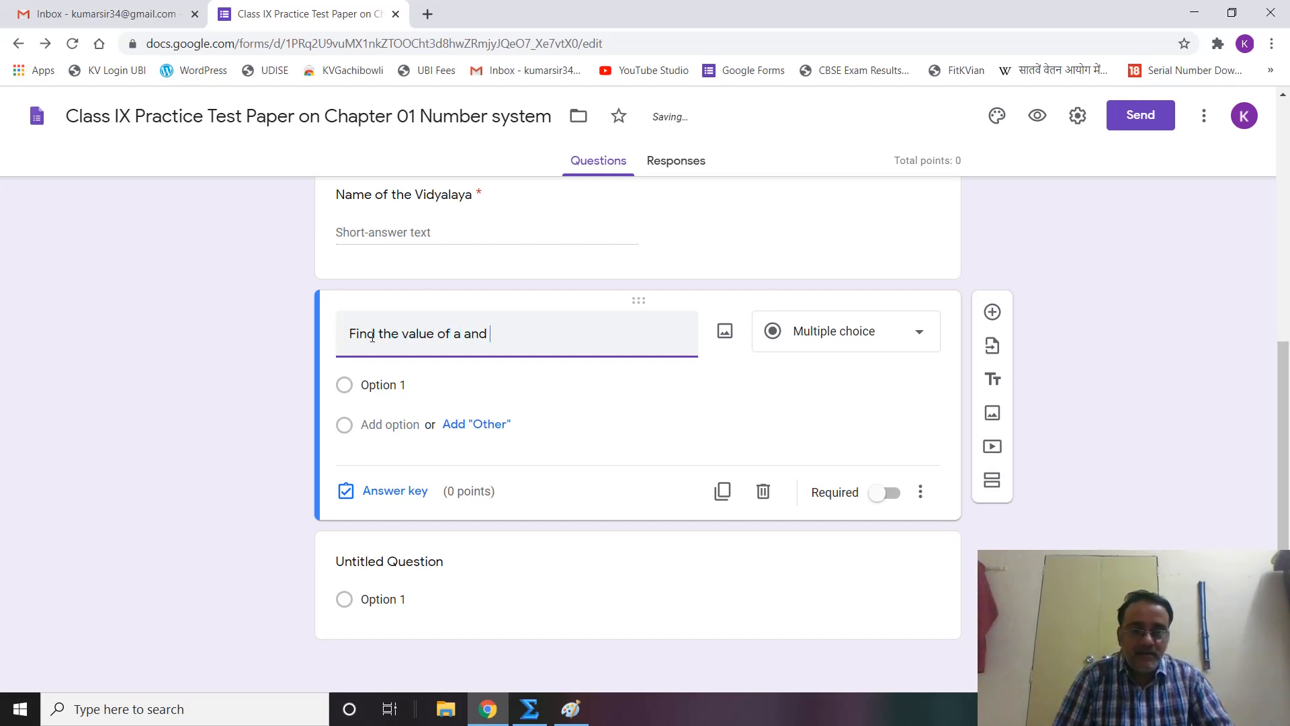
pyautogui.hotkey('ctrl', 'shift', 'Left')
pyautogui.hotkey('ctrl', 'shift', 'Left')
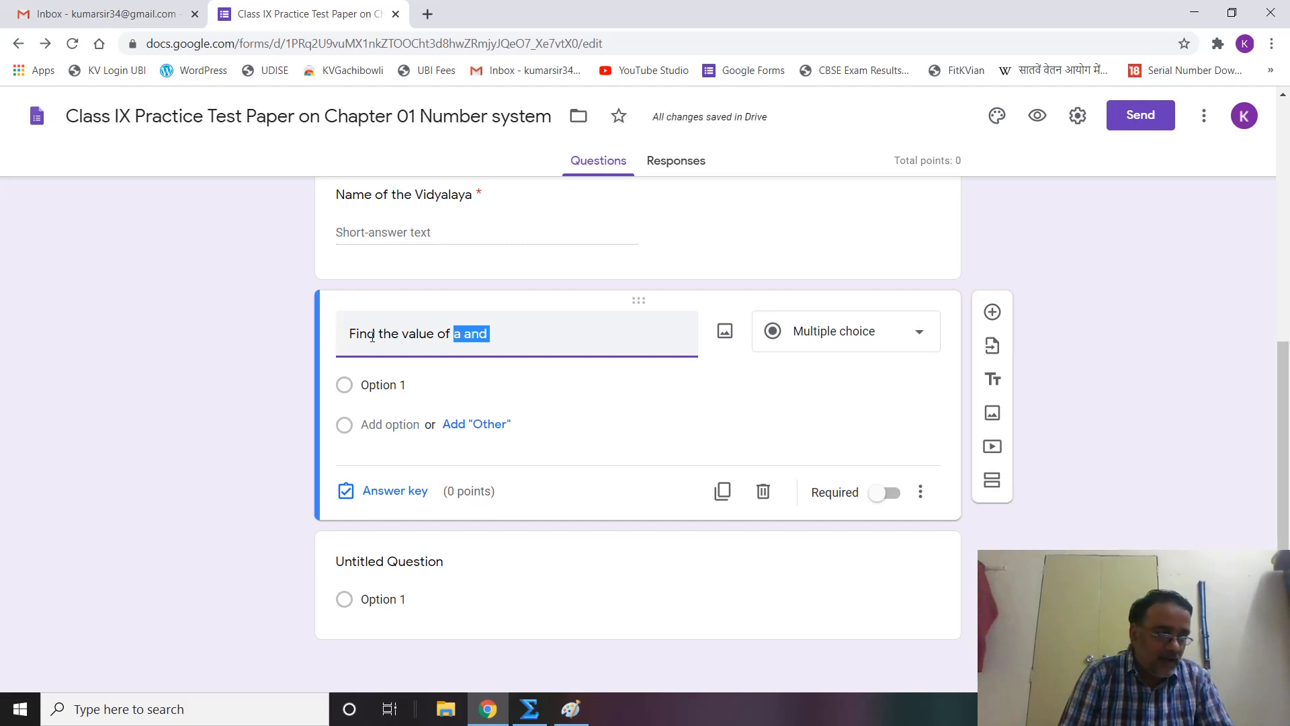
pyautogui.write('x')
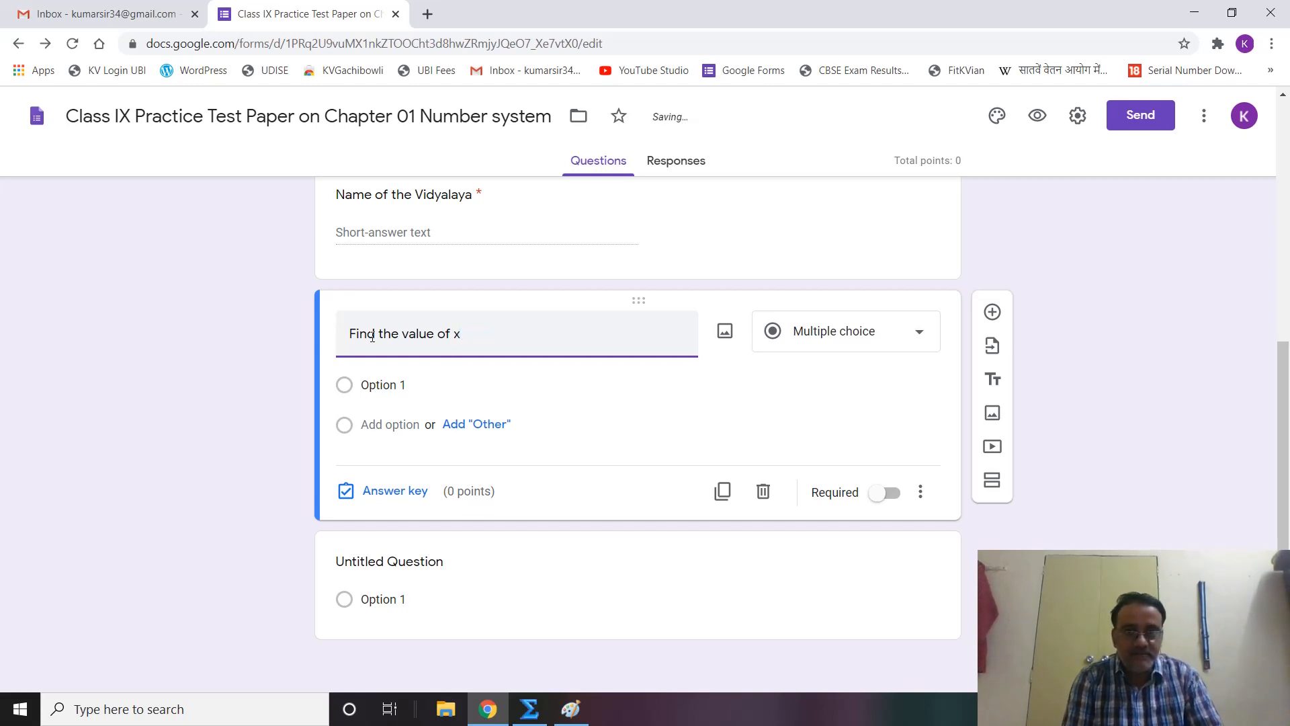
pyautogui.write('2 + y2')
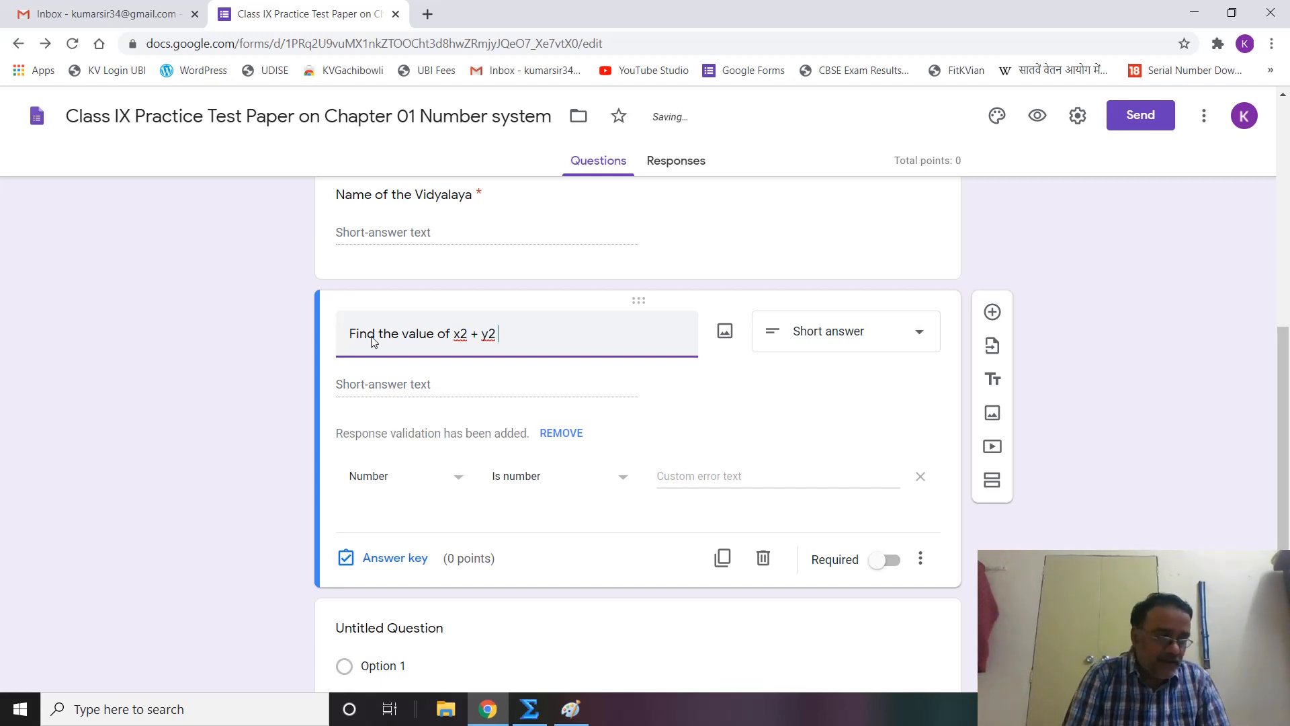
pyautogui.write(' + 5')
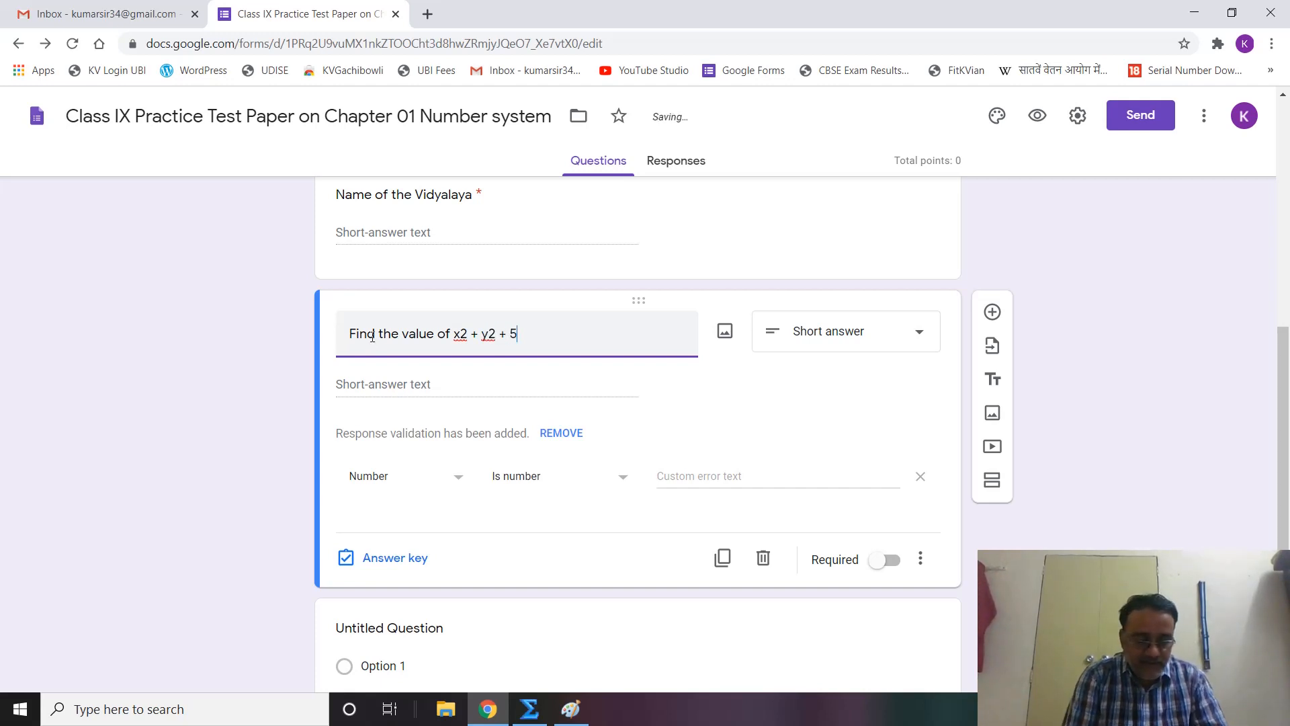
pyautogui.write('xy')
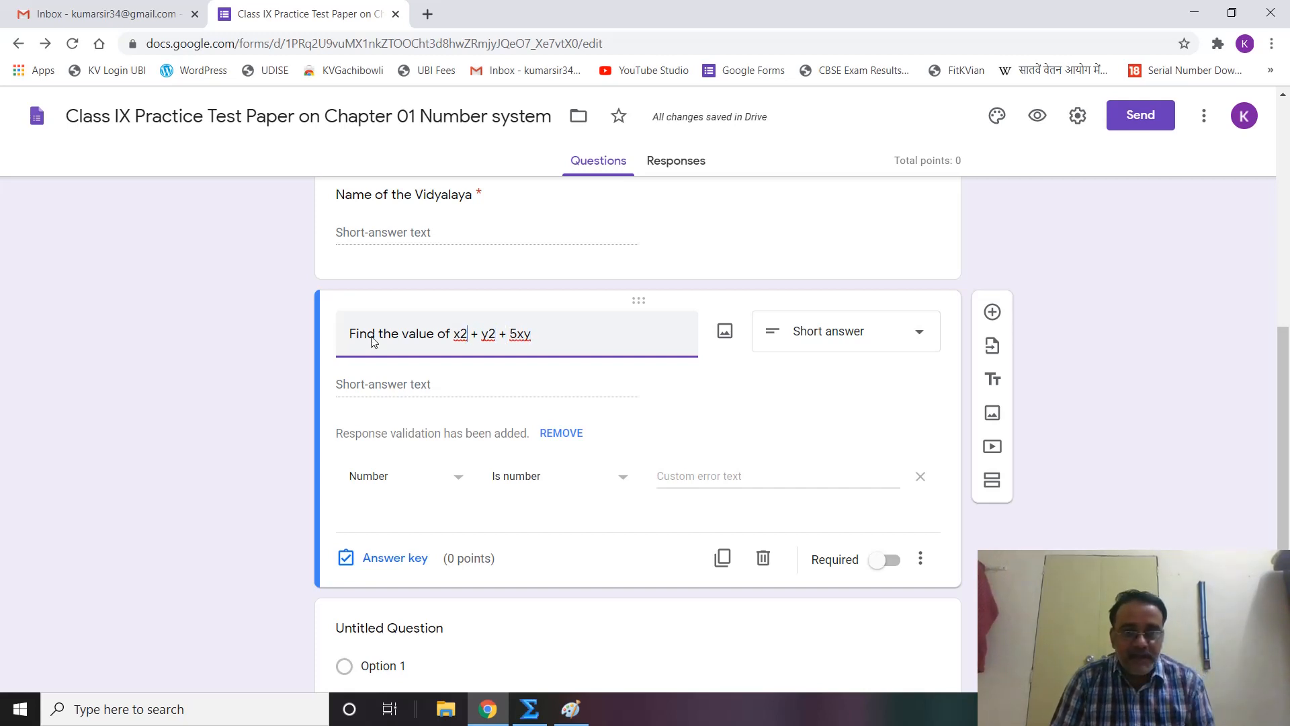
# Replace the plain 2 after x in the question text with the superscript ² from the emoji picker's symbols.
pyautogui.press('BackSpace')
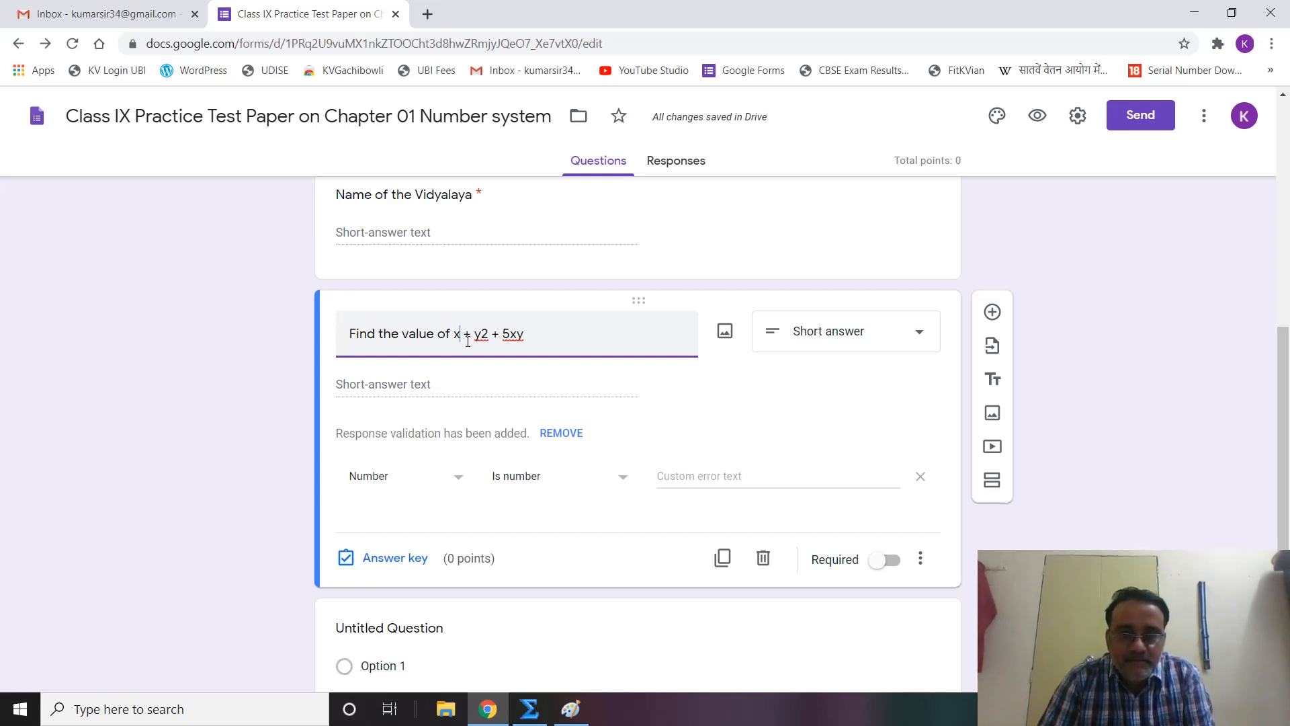
pyautogui.rightClick(460, 334)
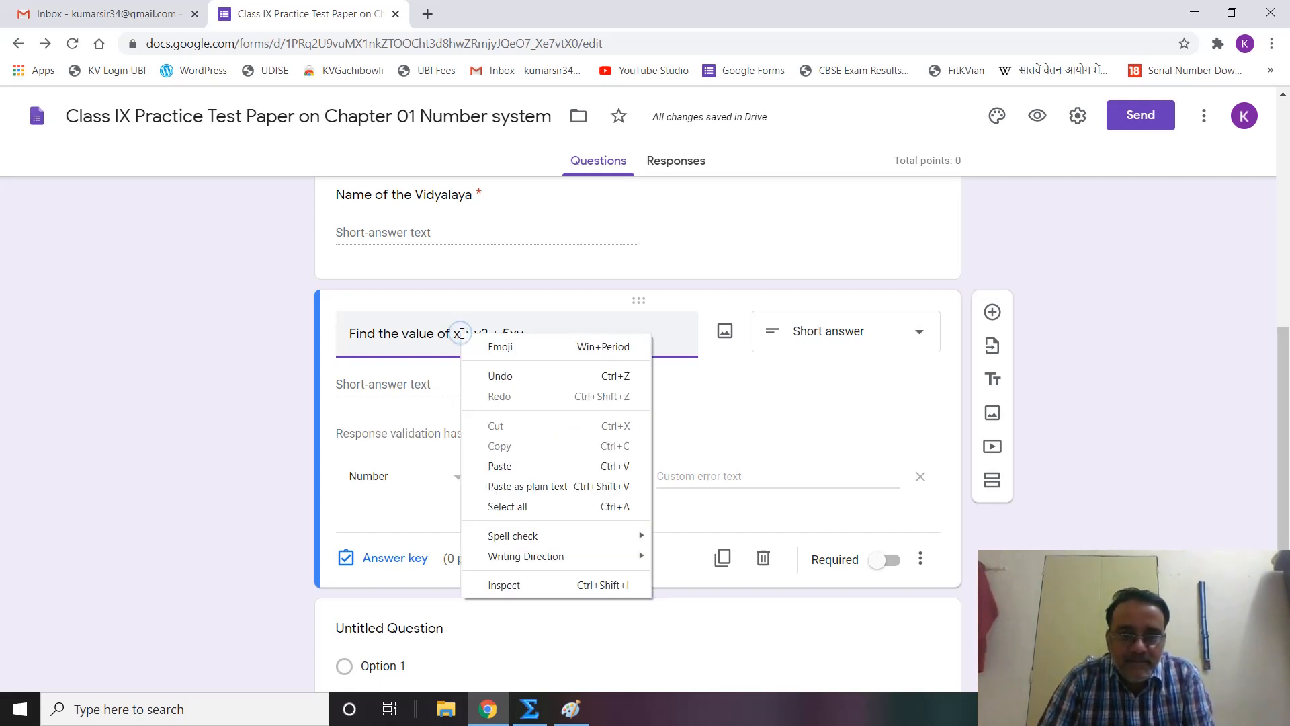
pyautogui.click(531, 348)
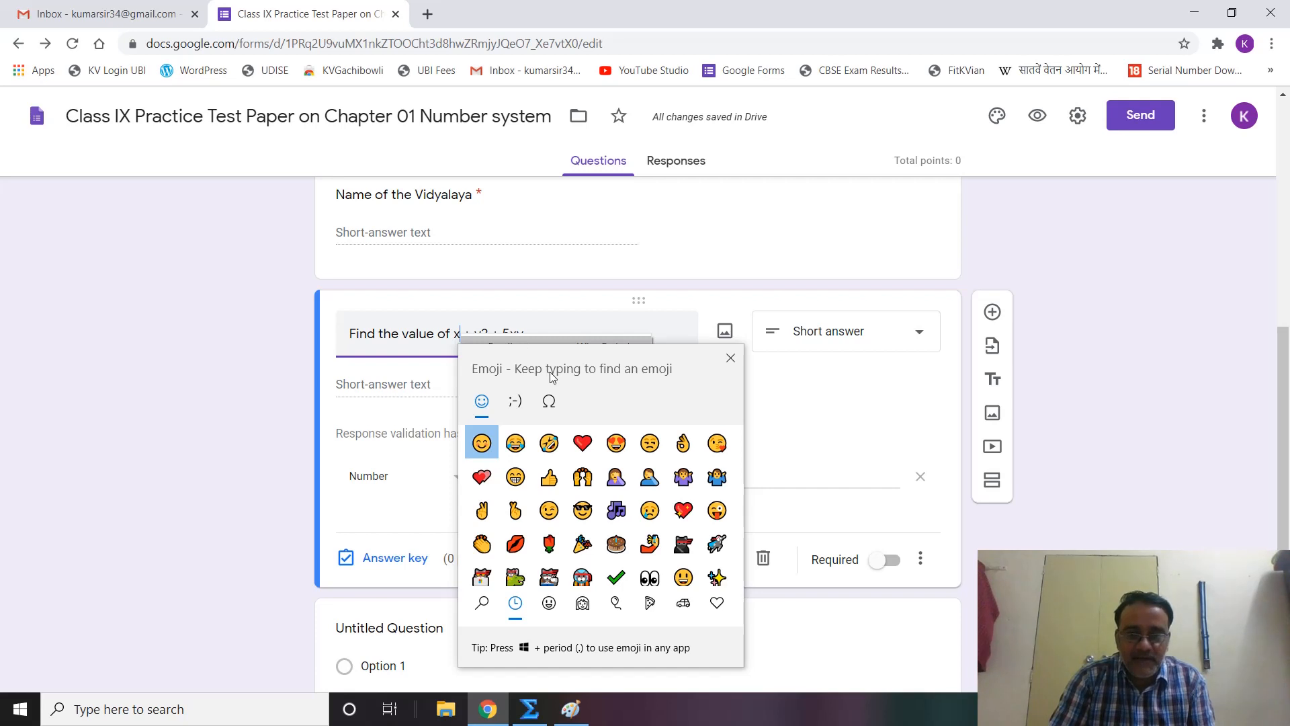
pyautogui.click(282, 366)
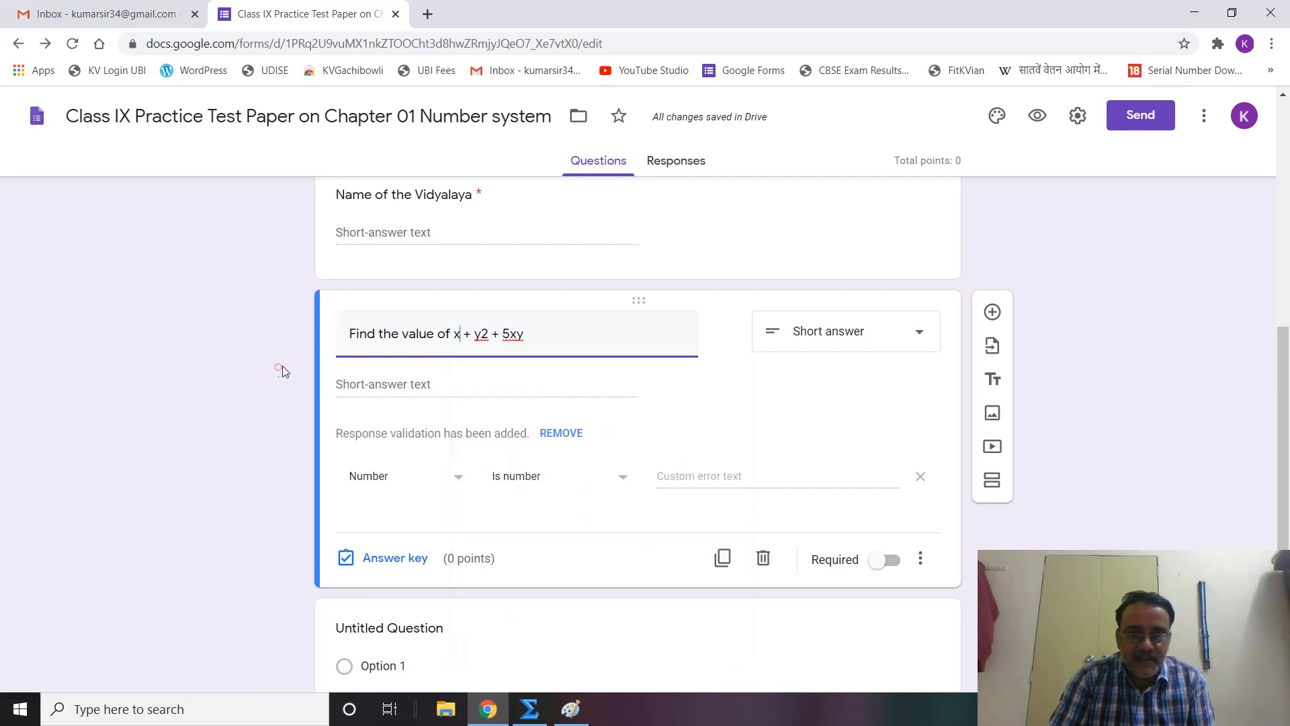
pyautogui.rightClick(460, 333)
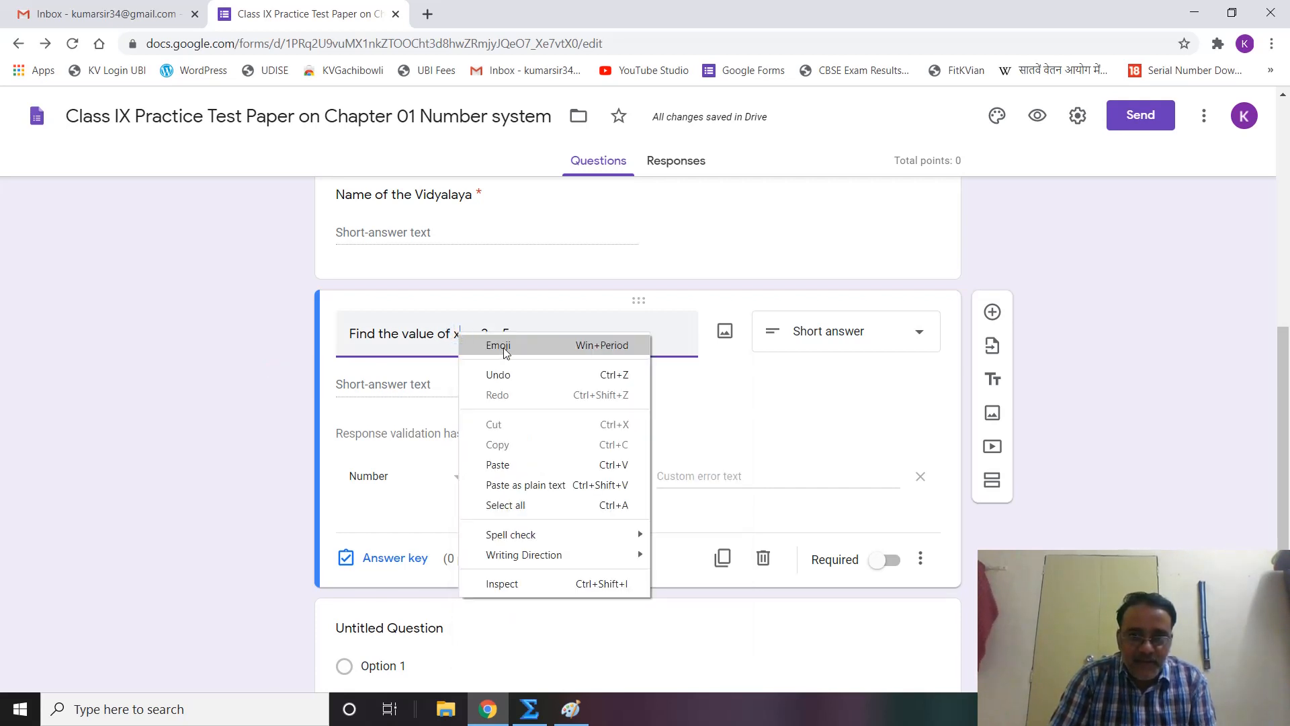
pyautogui.click(531, 343)
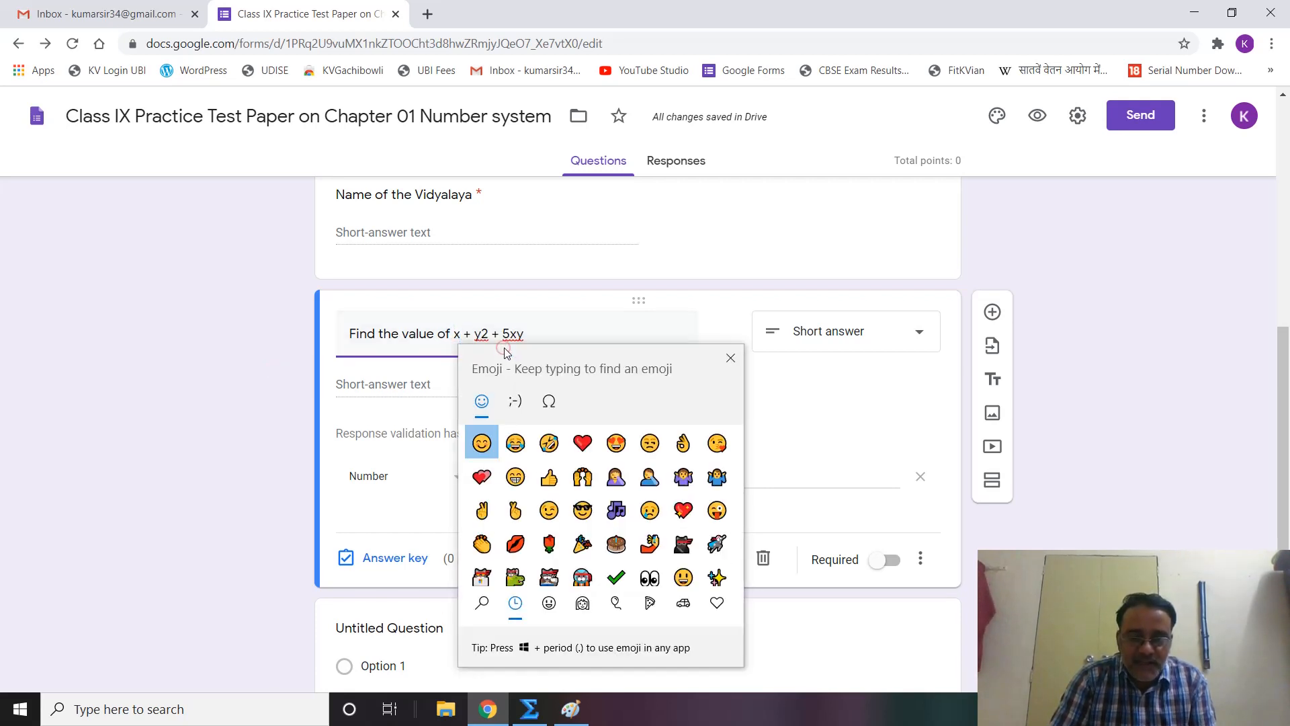
pyautogui.click(549, 402)
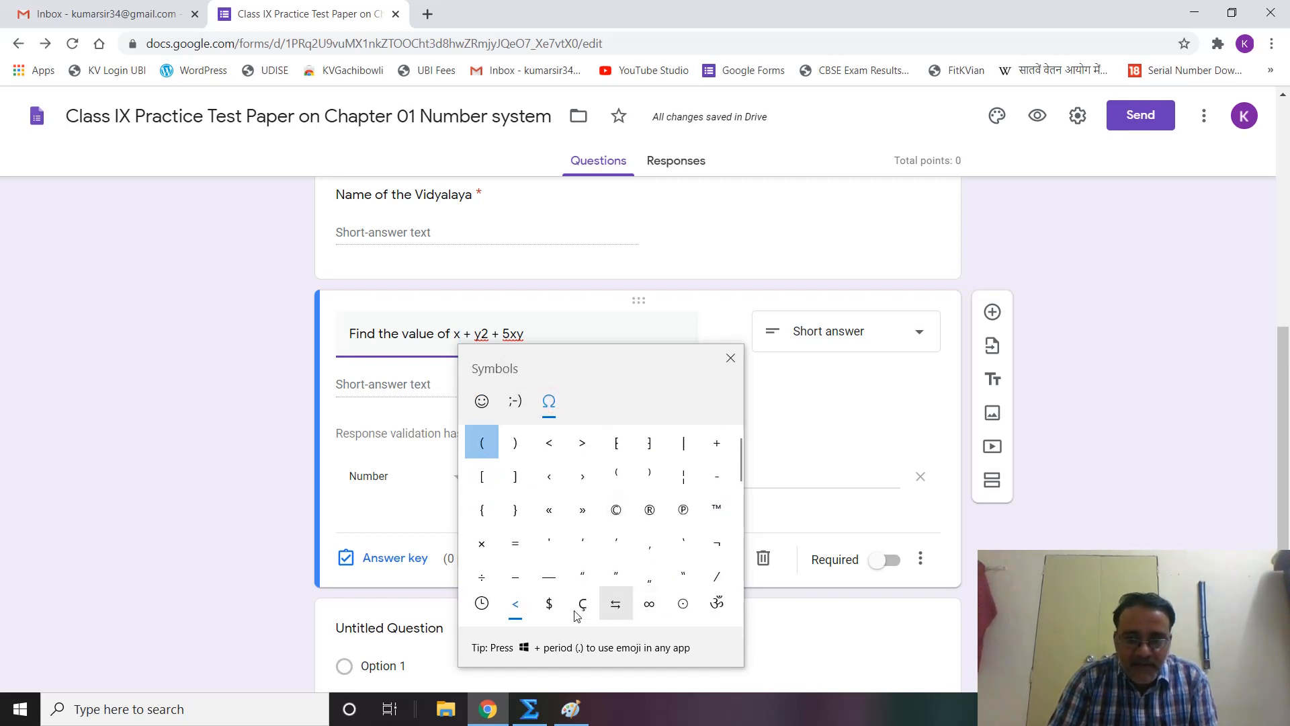
pyautogui.scroll(-1, 565, 501)
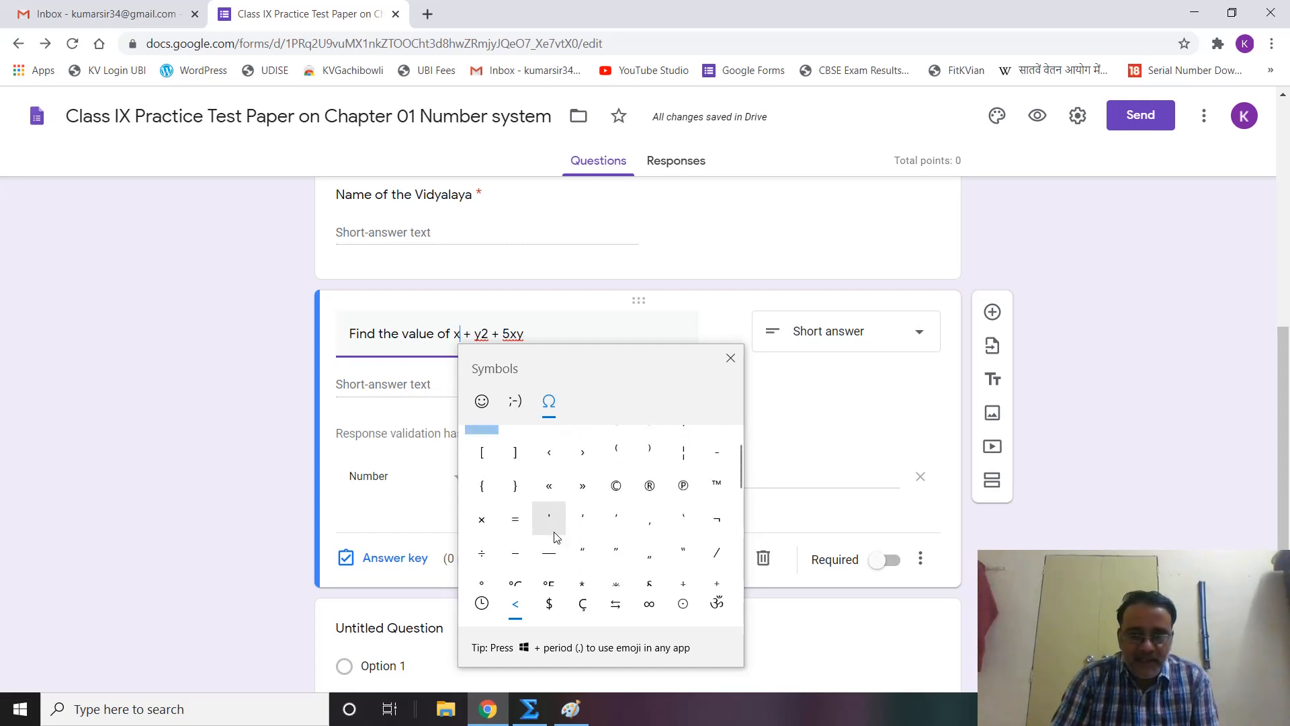
pyautogui.click(649, 605)
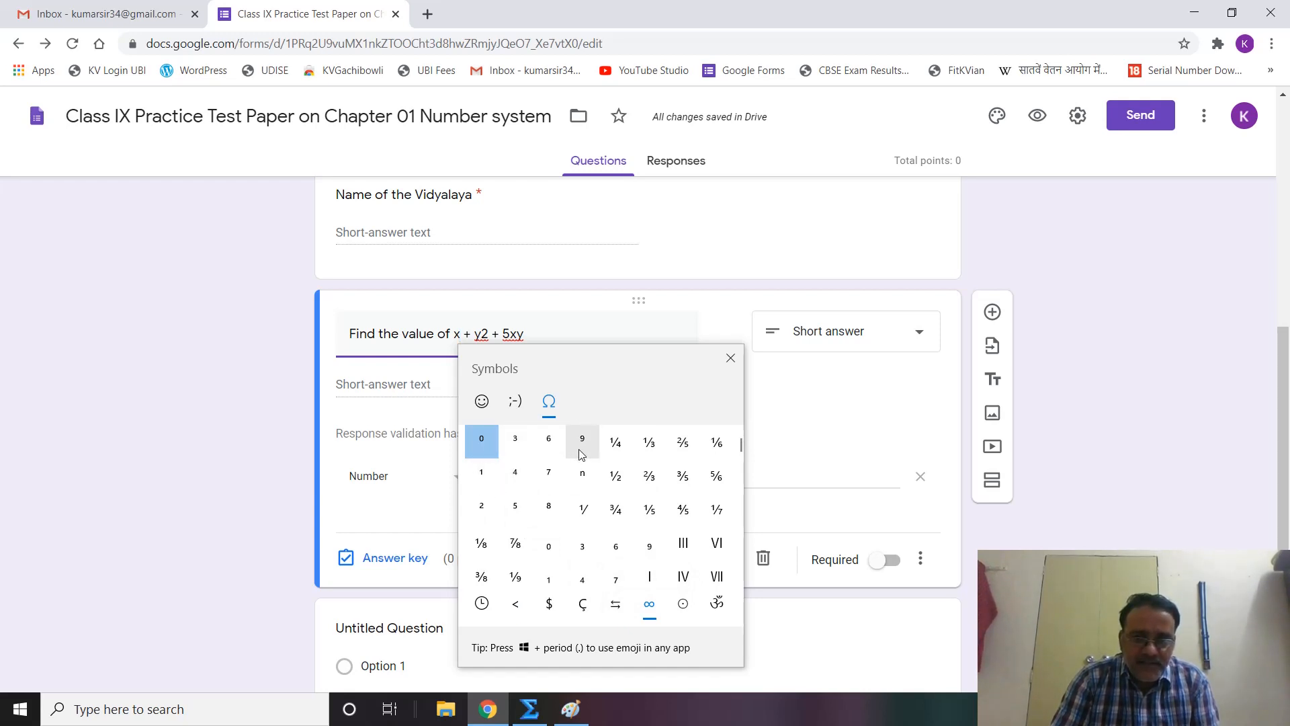
pyautogui.click(482, 515)
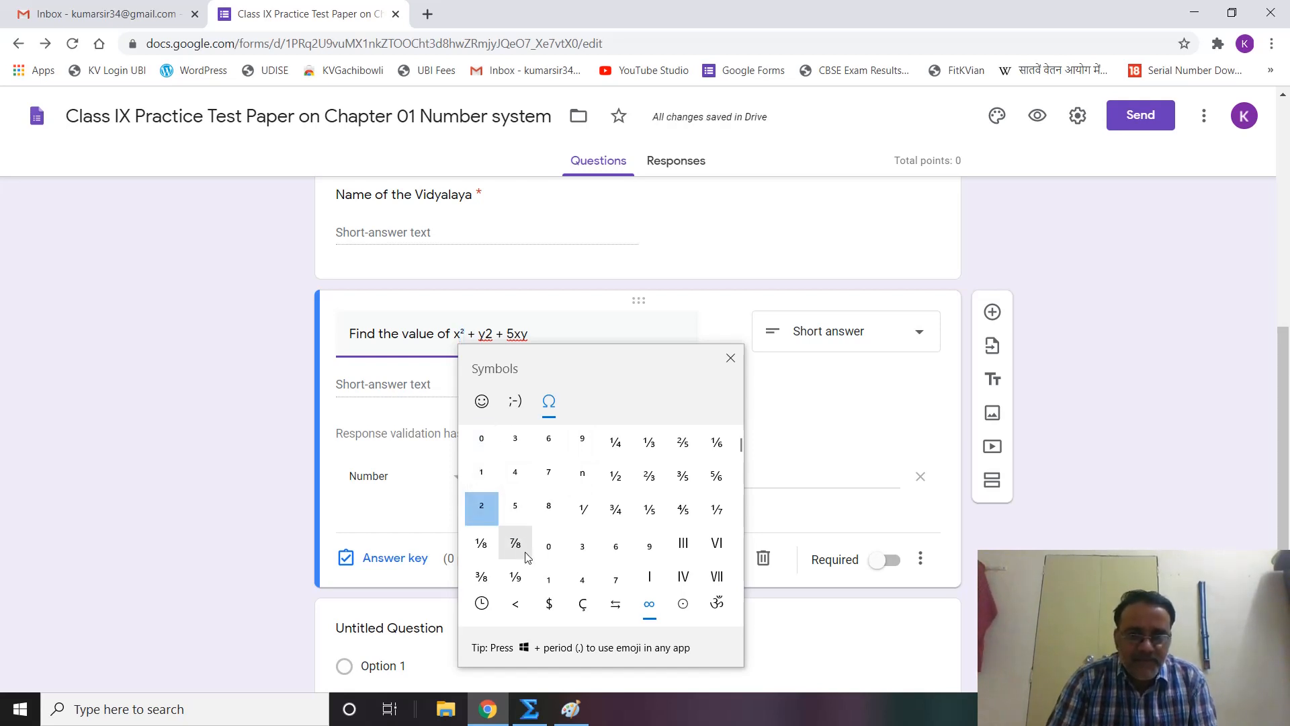
# Replace the plain 2 after y in the question text with the superscript ² from the recently used symbols.
pyautogui.click(494, 336)
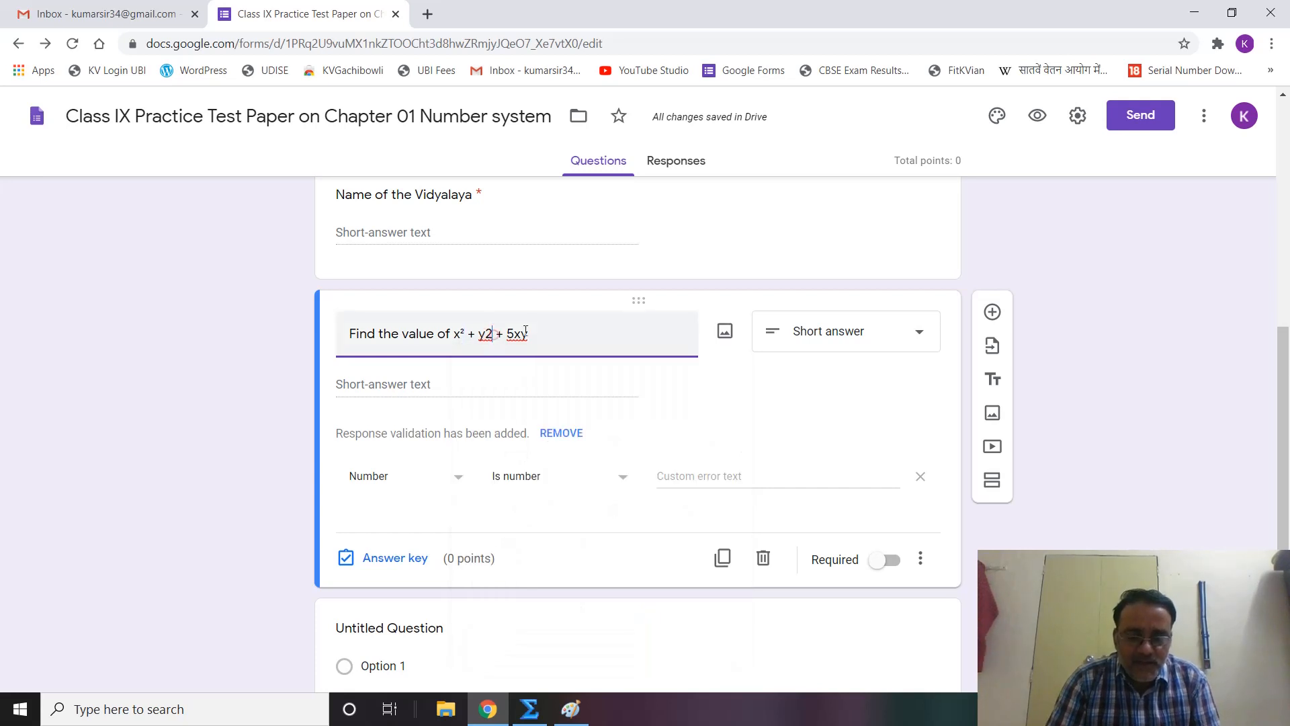
pyautogui.press('BackSpace')
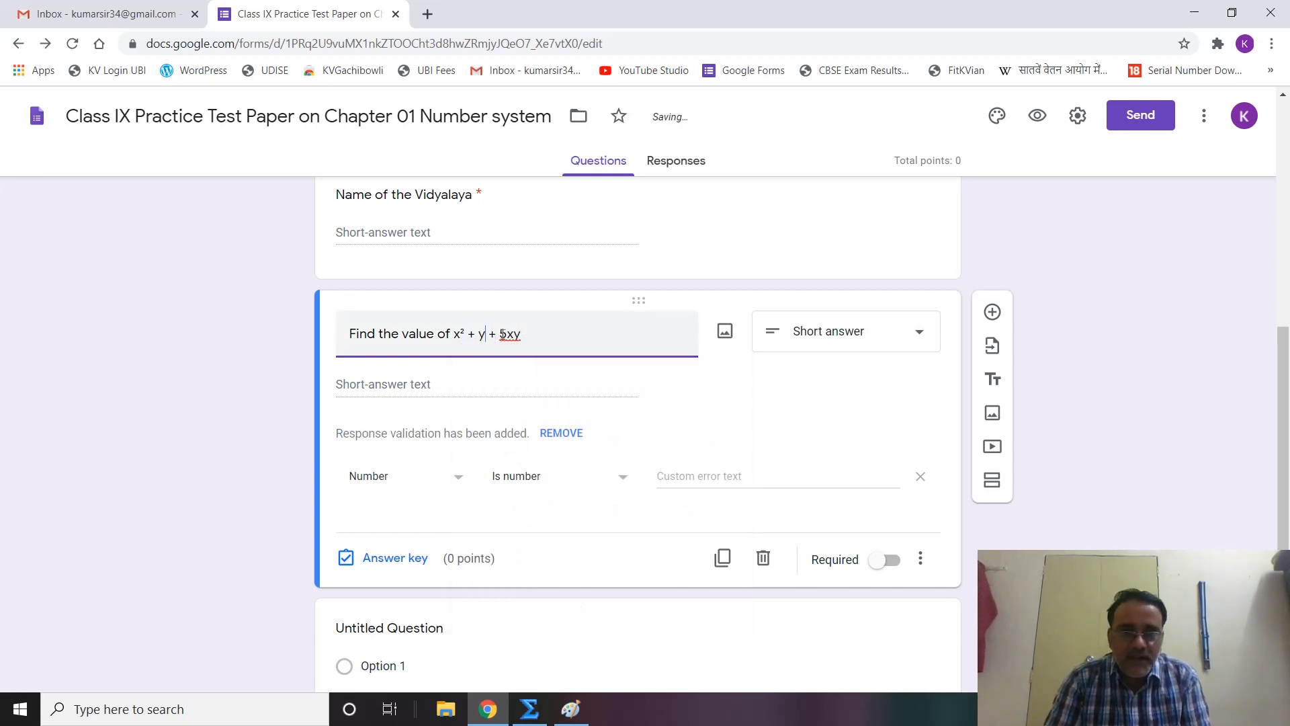
pyautogui.rightClick(485, 334)
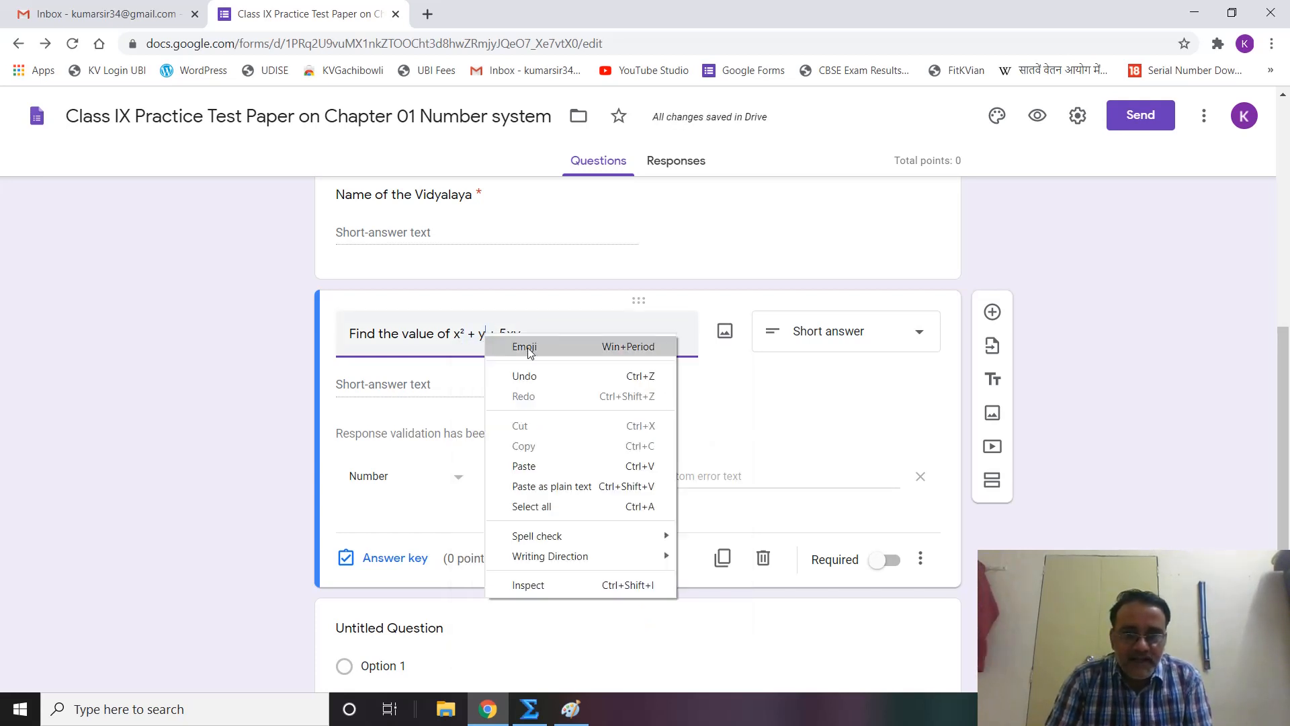
pyautogui.click(576, 345)
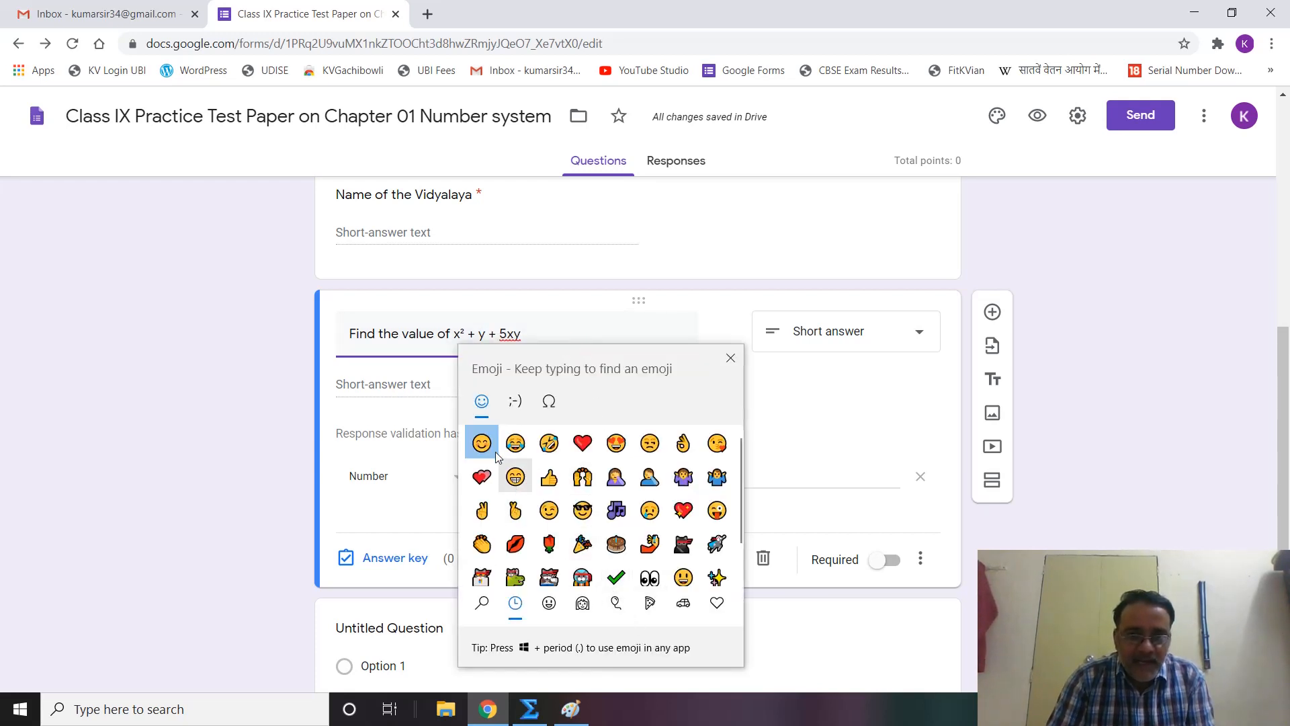
pyautogui.click(549, 405)
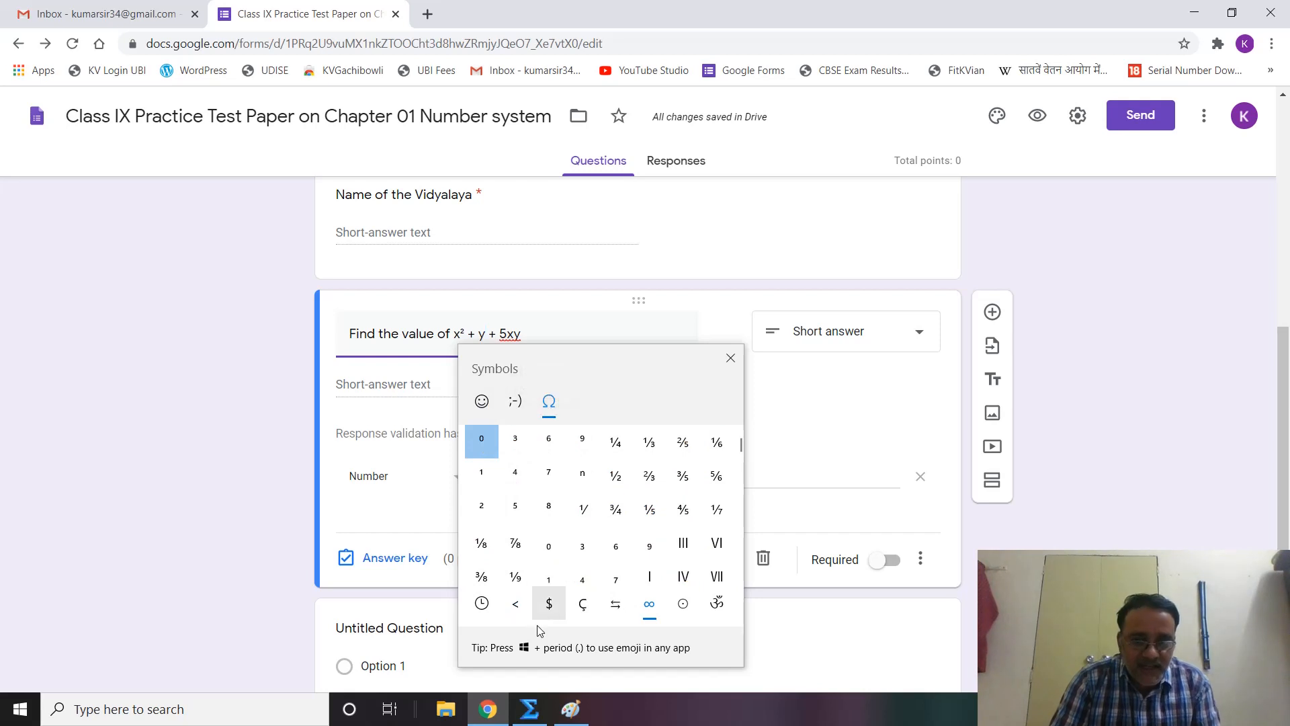
pyautogui.click(484, 604)
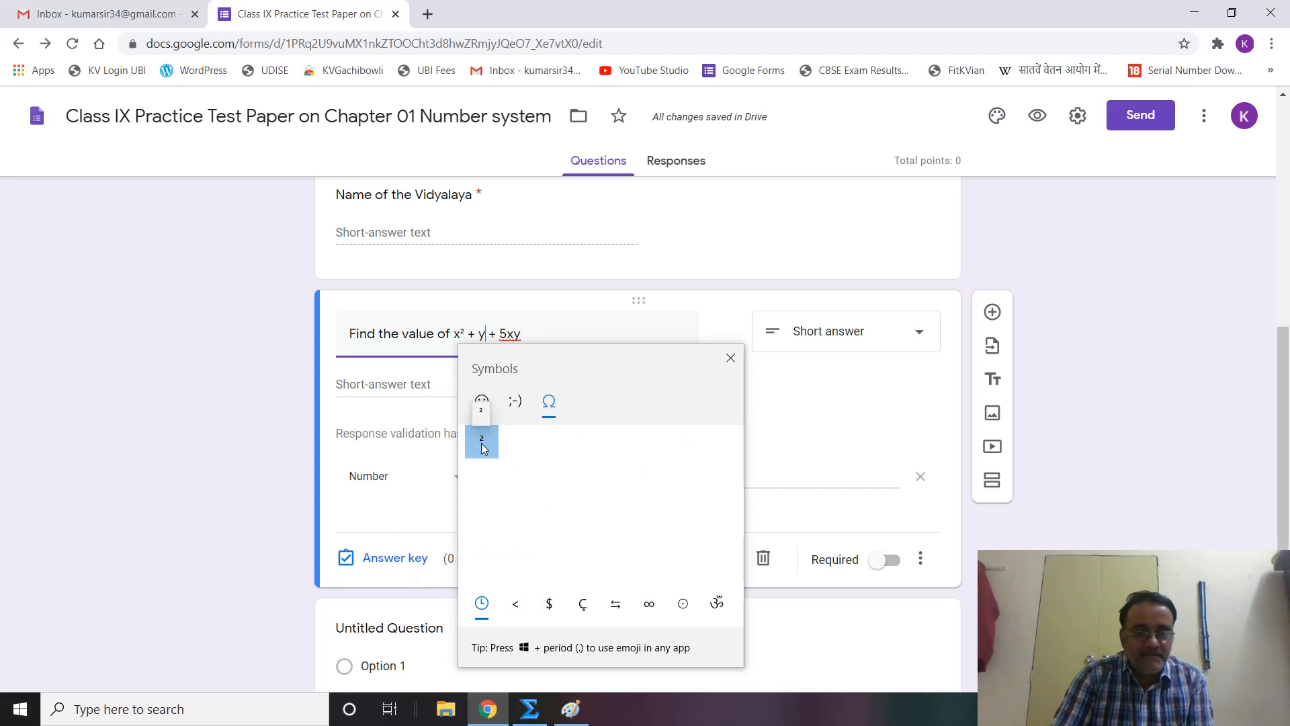
pyautogui.click(481, 443)
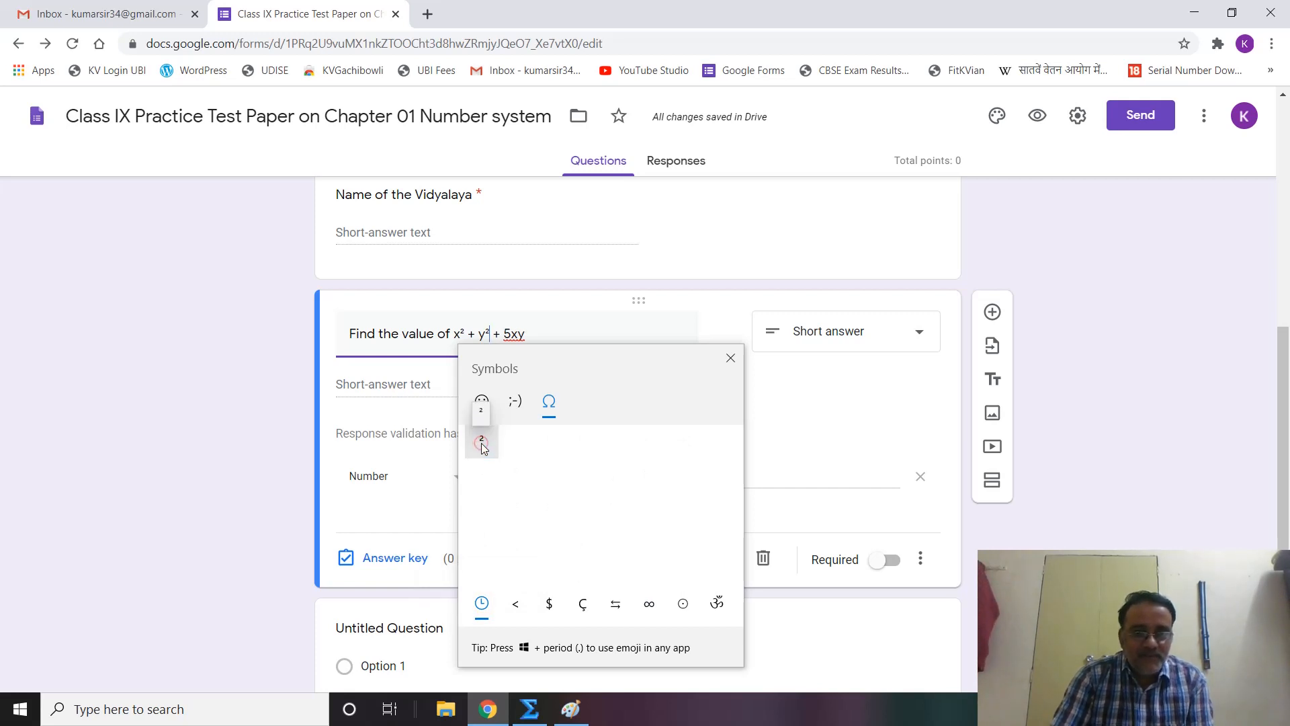
# Append "if" to the end of the question text after 5xy.
pyautogui.click(536, 332)
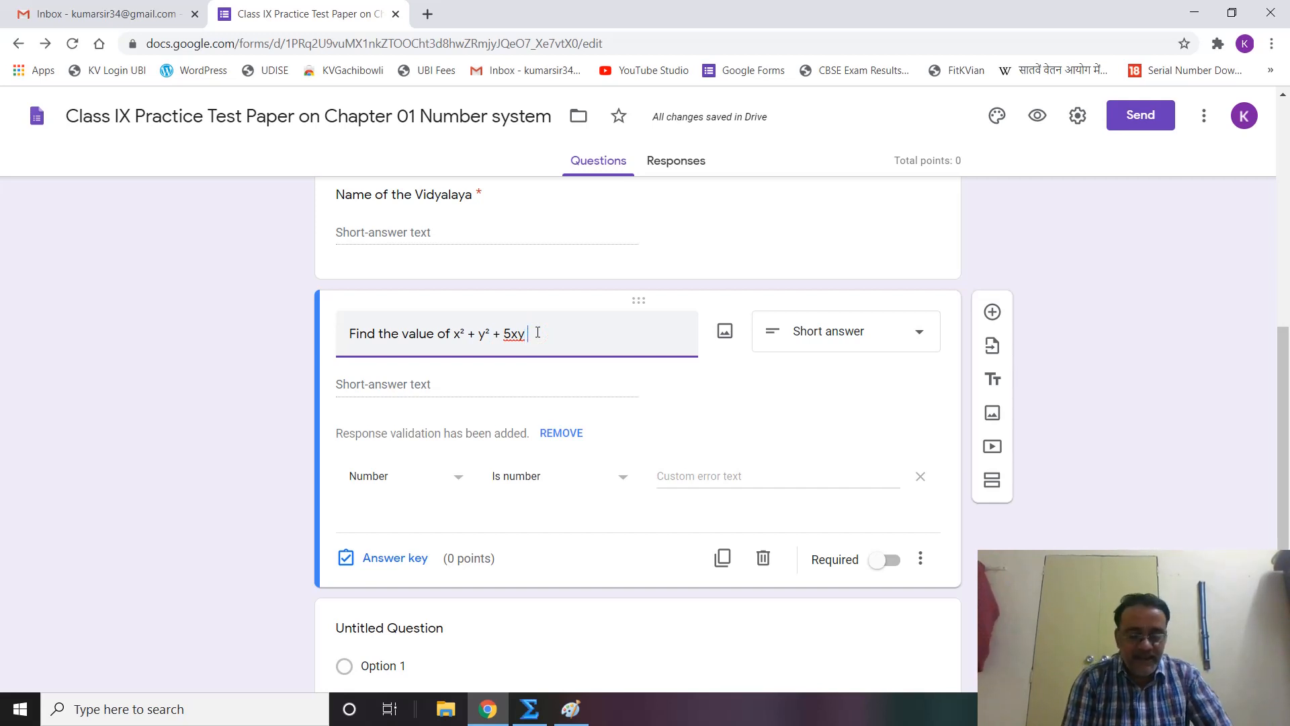
pyautogui.write('if')
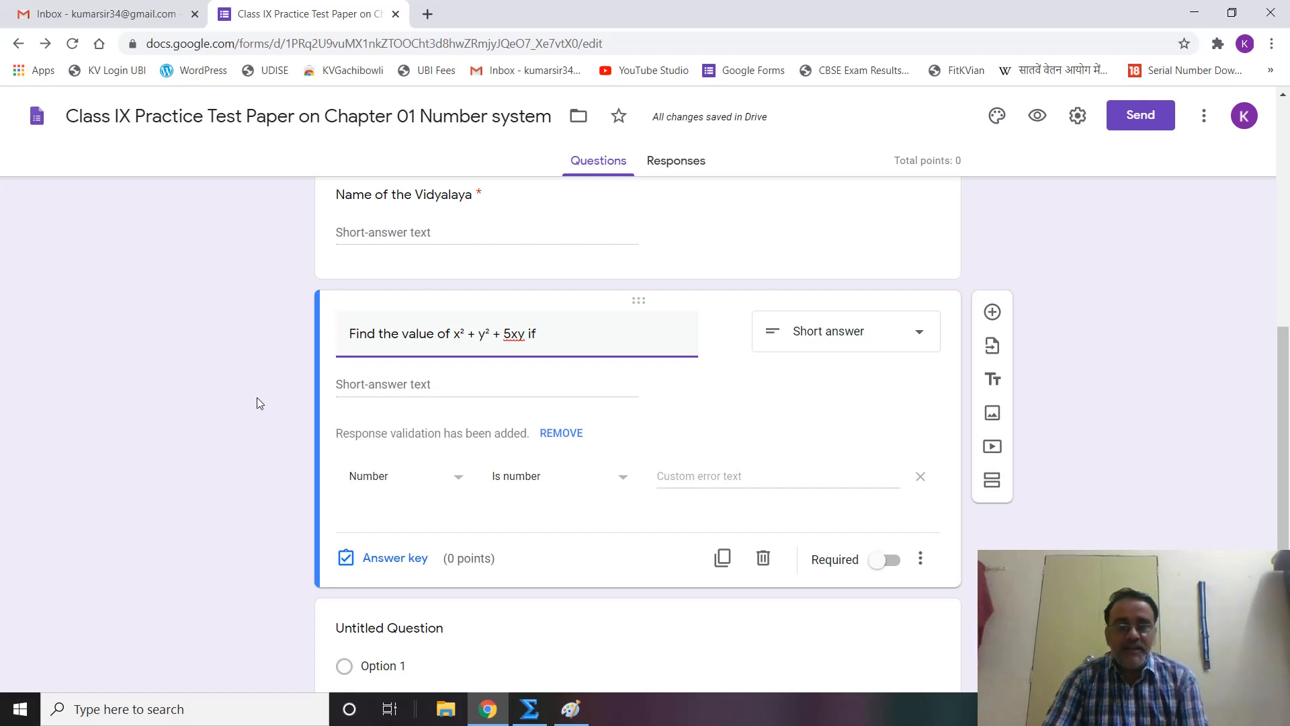
pyautogui.click(257, 397)
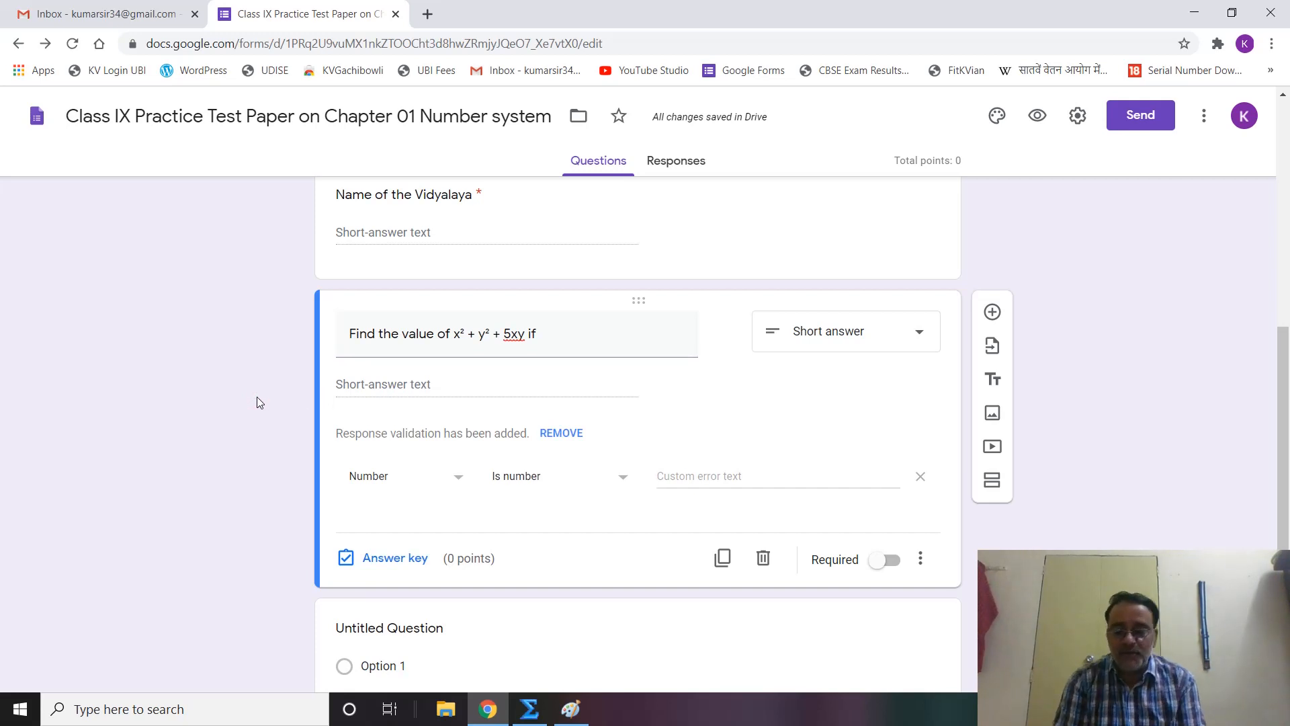
# Switch to MathType and start the equation x = with a fraction that has √3 in its numerator.
pyautogui.click(532, 714)
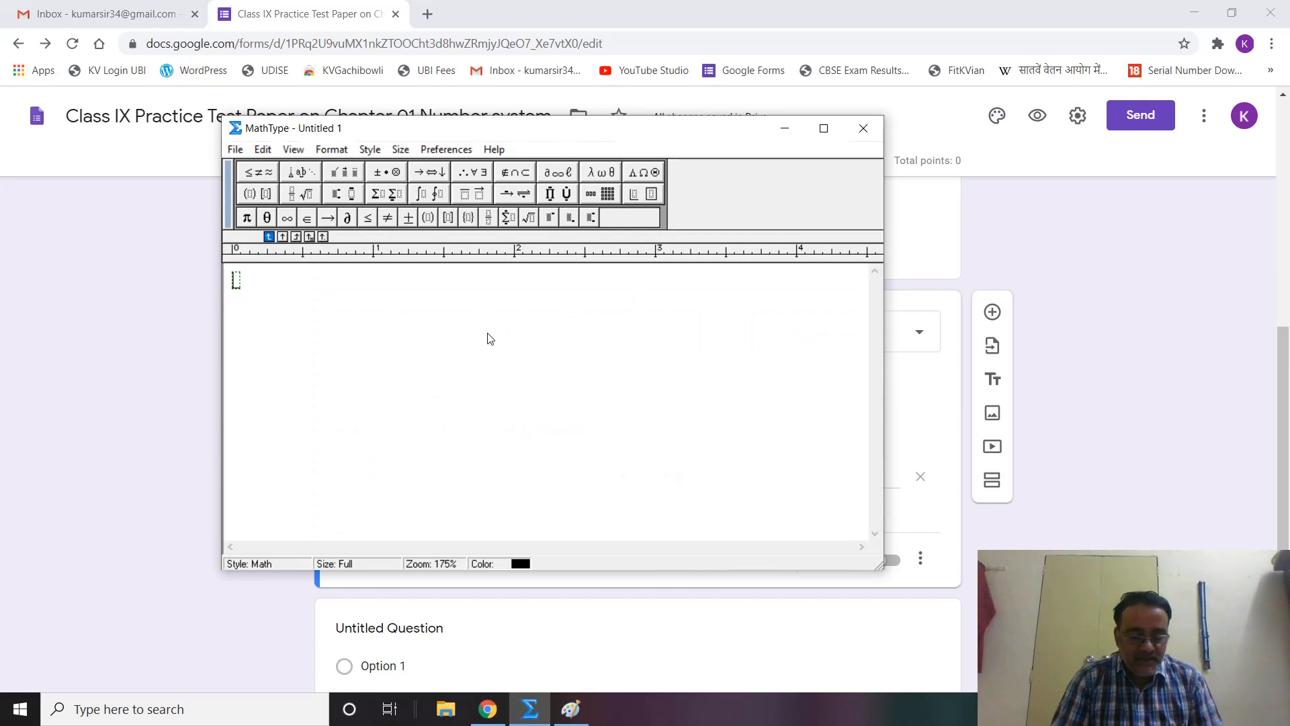
pyautogui.write('x =')
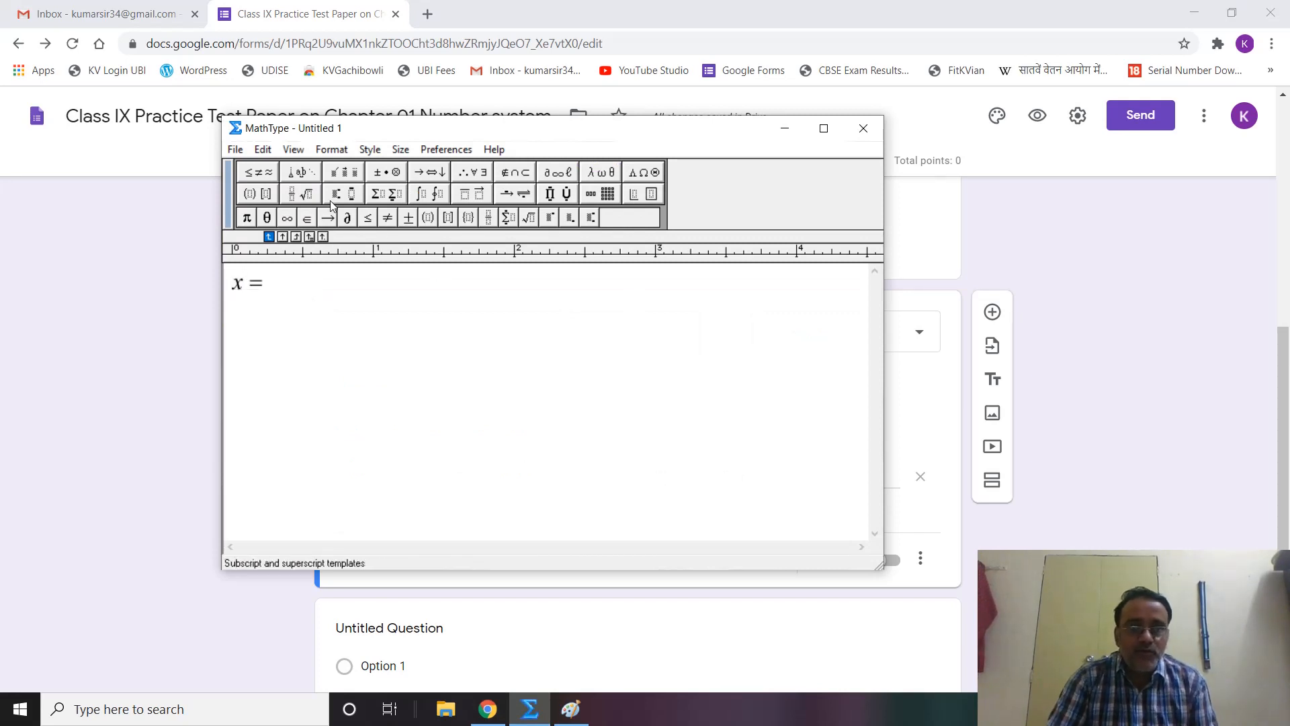
pyautogui.click(291, 195)
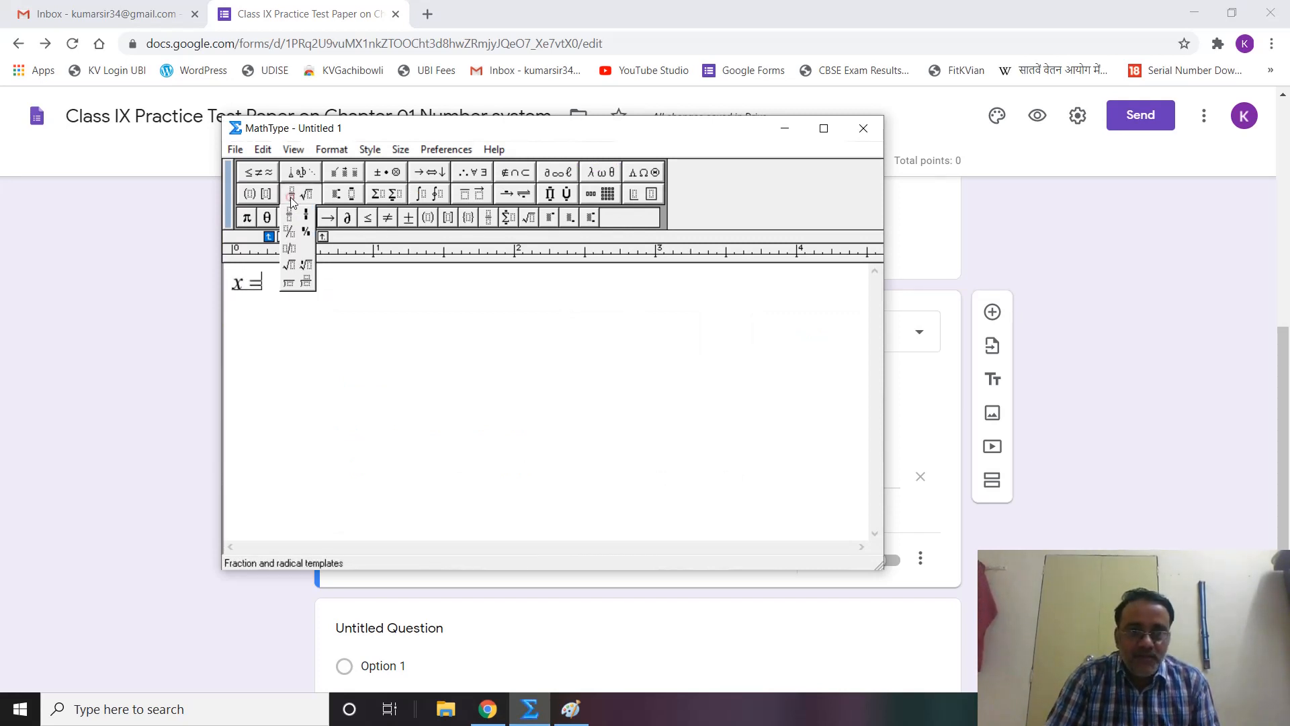
pyautogui.click(289, 215)
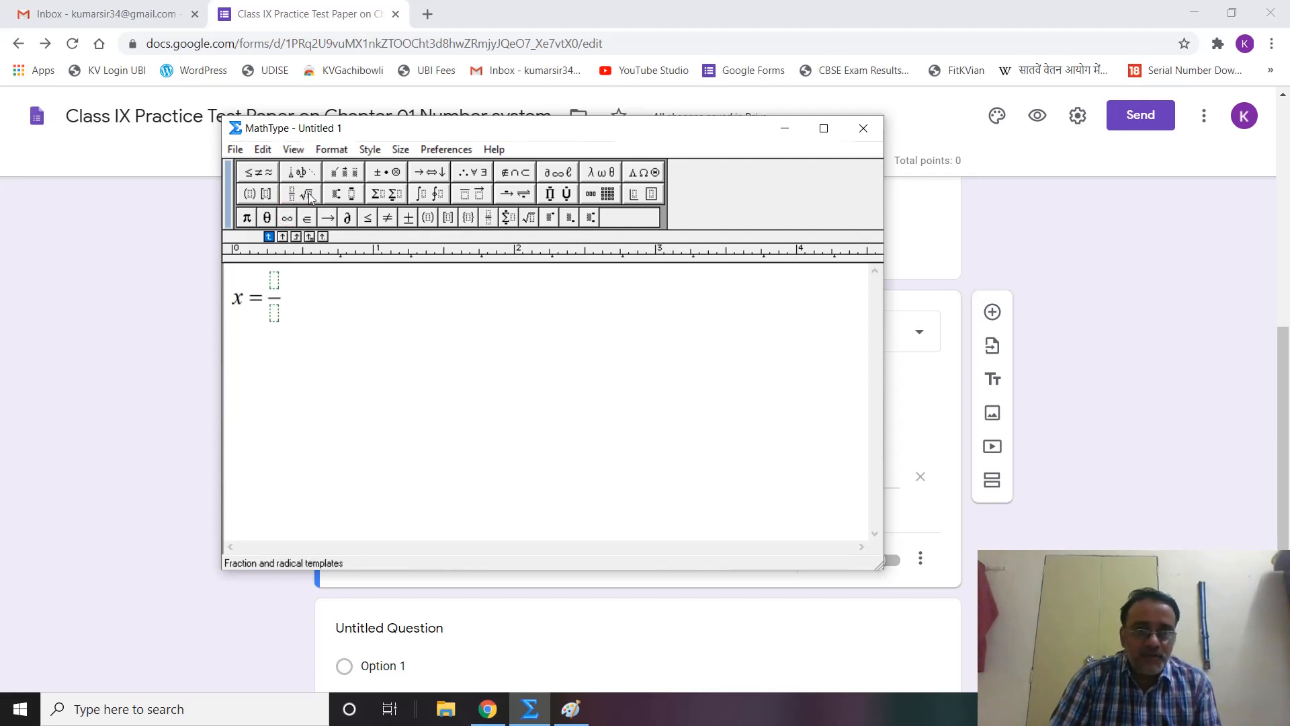
pyautogui.click(309, 192)
pyautogui.click(292, 267)
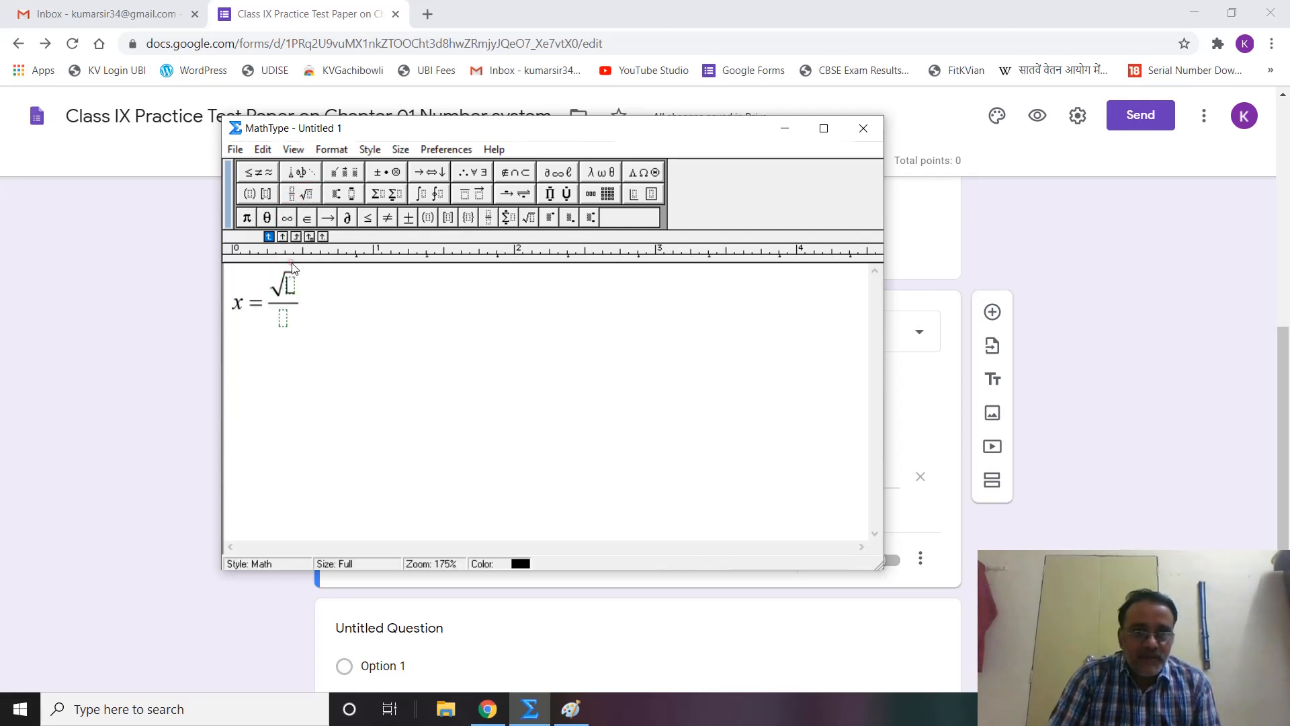
pyautogui.write('3')
pyautogui.press('Right')
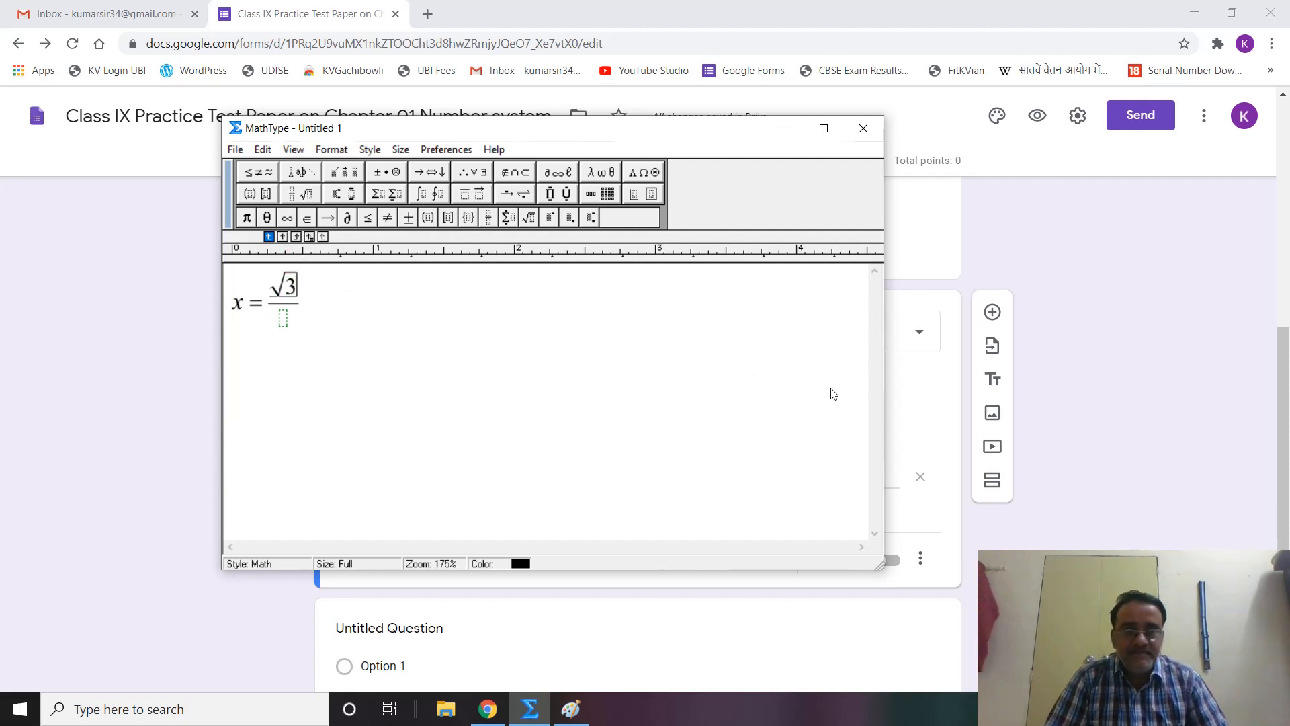
# Extend the numerator with − √2 by reusing a copy of the √3 term.
pyautogui.press('BackSpace')
pyautogui.hotkey('ctrl', 'c')
pyautogui.hotkey('ctrl', 'z')
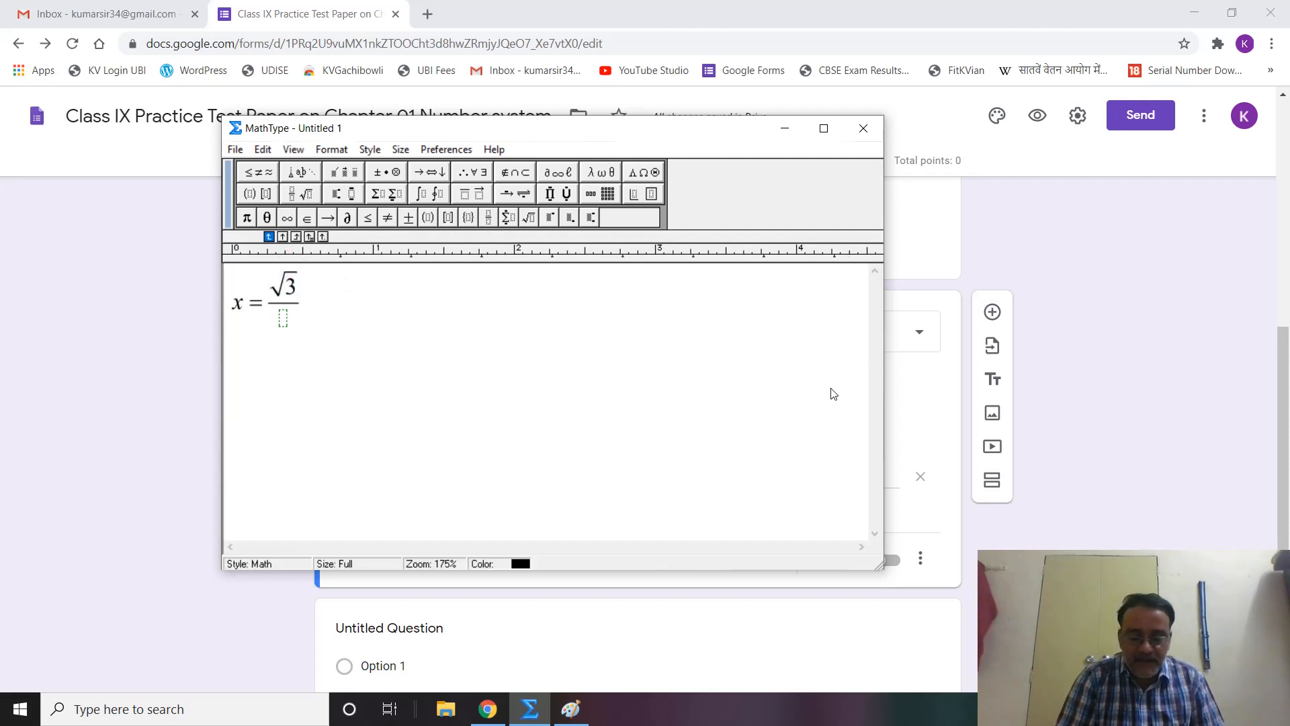
pyautogui.write('-')
pyautogui.hotkey('ctrl', 'v')
pyautogui.press('Left')
pyautogui.press('BackSpace')
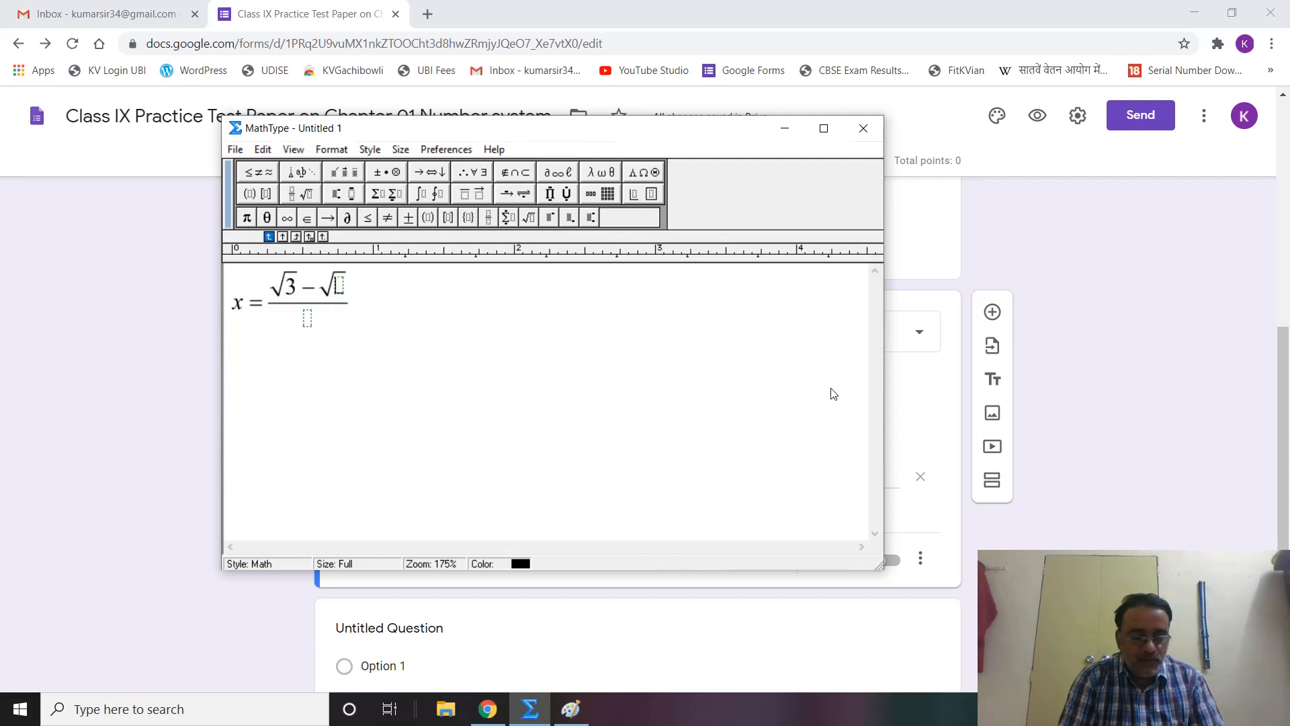
pyautogui.write('2')
# Copy the numerator √3 − √2 into the denominator and change its sign there to make √3 + √2.
pyautogui.hotkey('shift', 'Left')
pyautogui.hotkey('shift', 'Left')
pyautogui.hotkey('shift', 'Left')
pyautogui.hotkey('shift', 'Left')
pyautogui.hotkey('shift', 'Right')
pyautogui.hotkey('shift', 'Left')
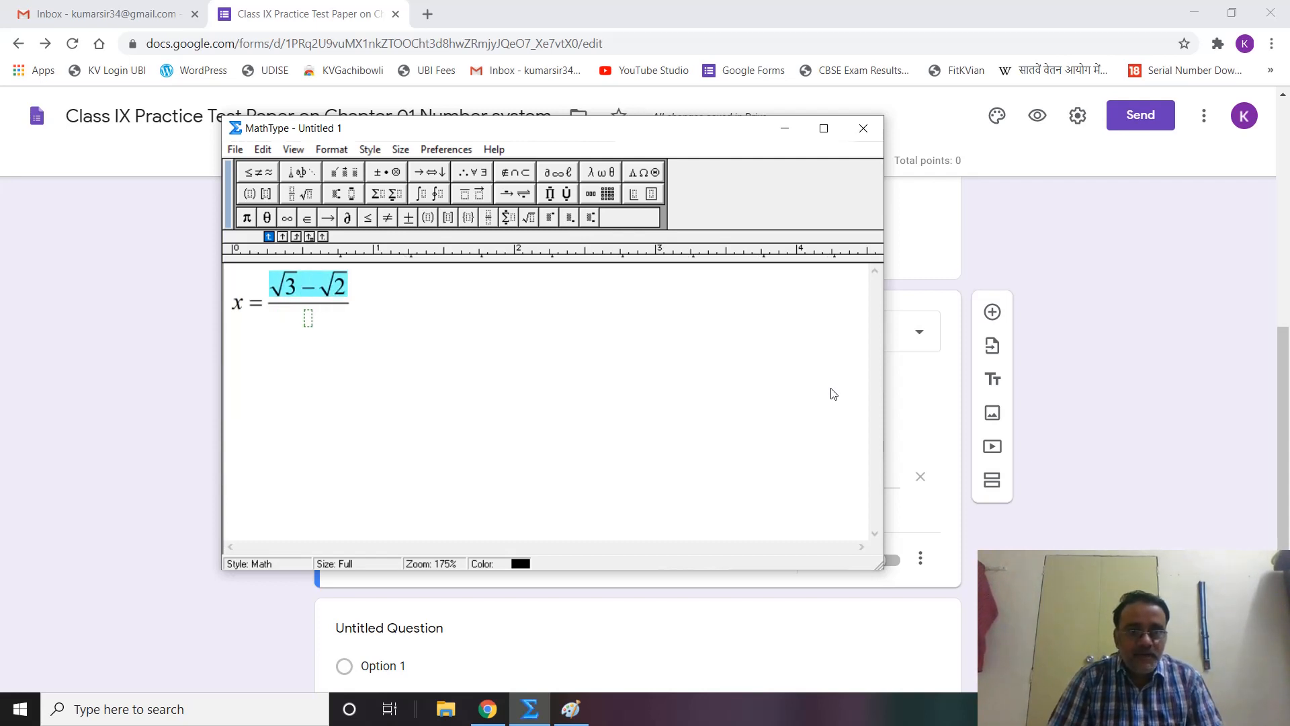
pyautogui.hotkey('ctrl', 'c')
pyautogui.press('Left')
pyautogui.press('Down')
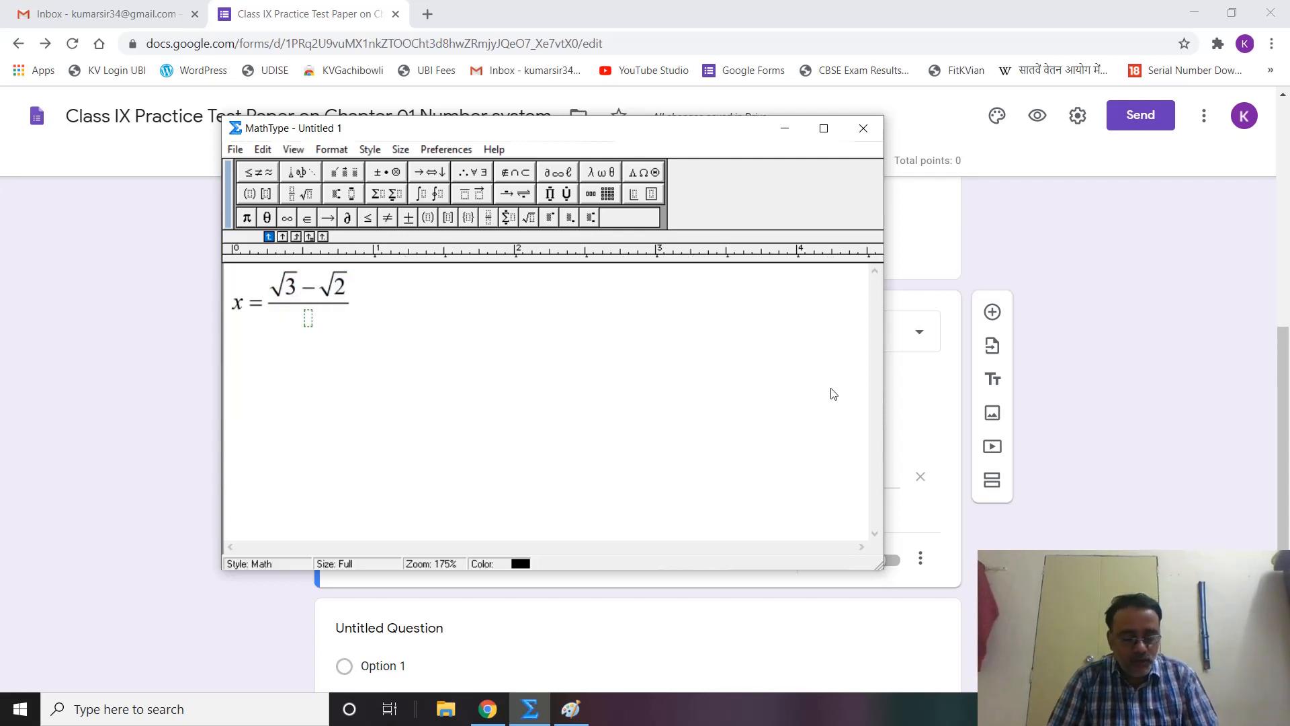
pyautogui.hotkey('ctrl', 'v')
pyautogui.press('BackSpace')
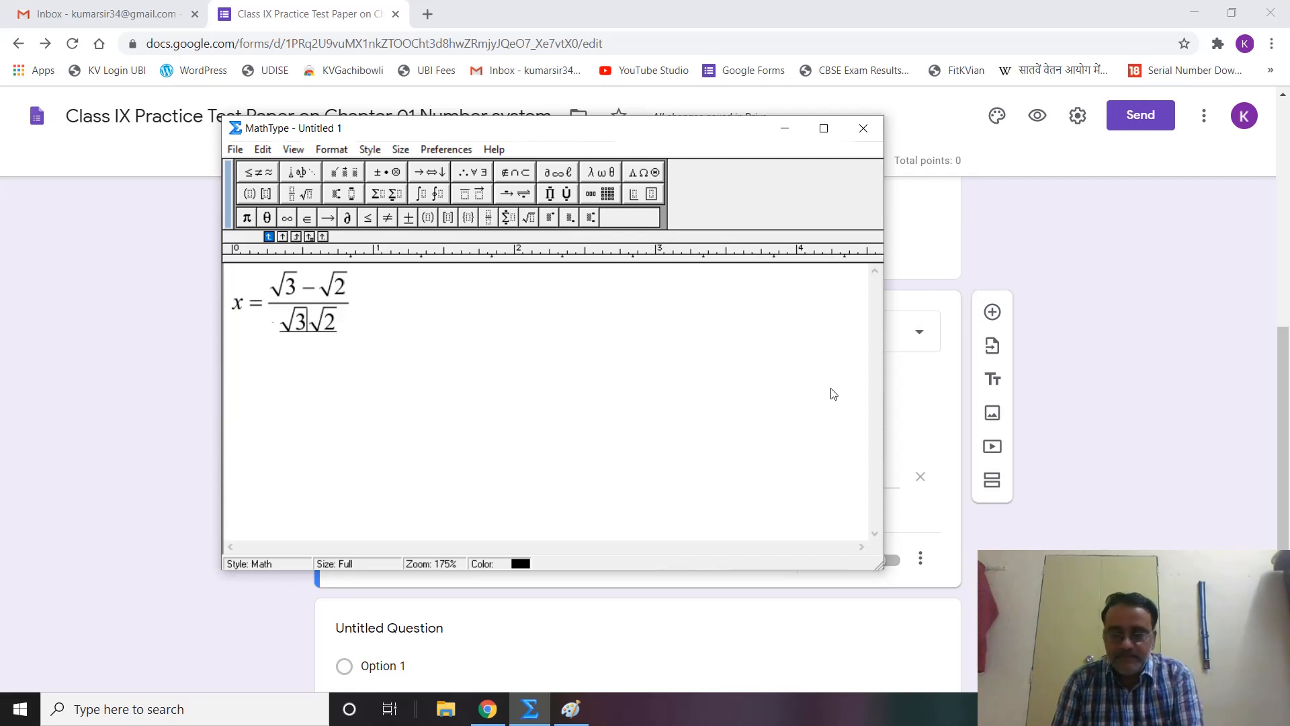
pyautogui.write('+')
# Add a comma after the x equation and paste a copy of the whole equation behind it.
pyautogui.hotkey('ctrl', 'a')
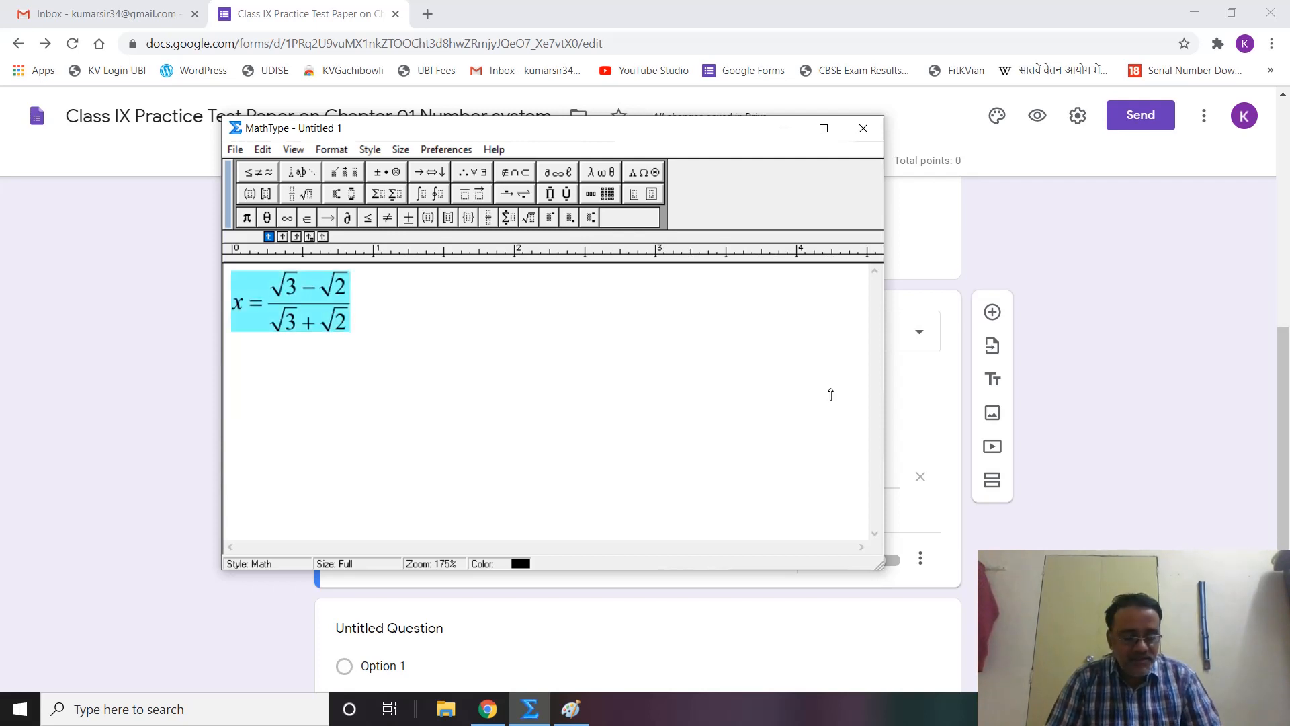
pyautogui.hotkey('ctrl', 'c')
pyautogui.press('Right')
pyautogui.write(',')
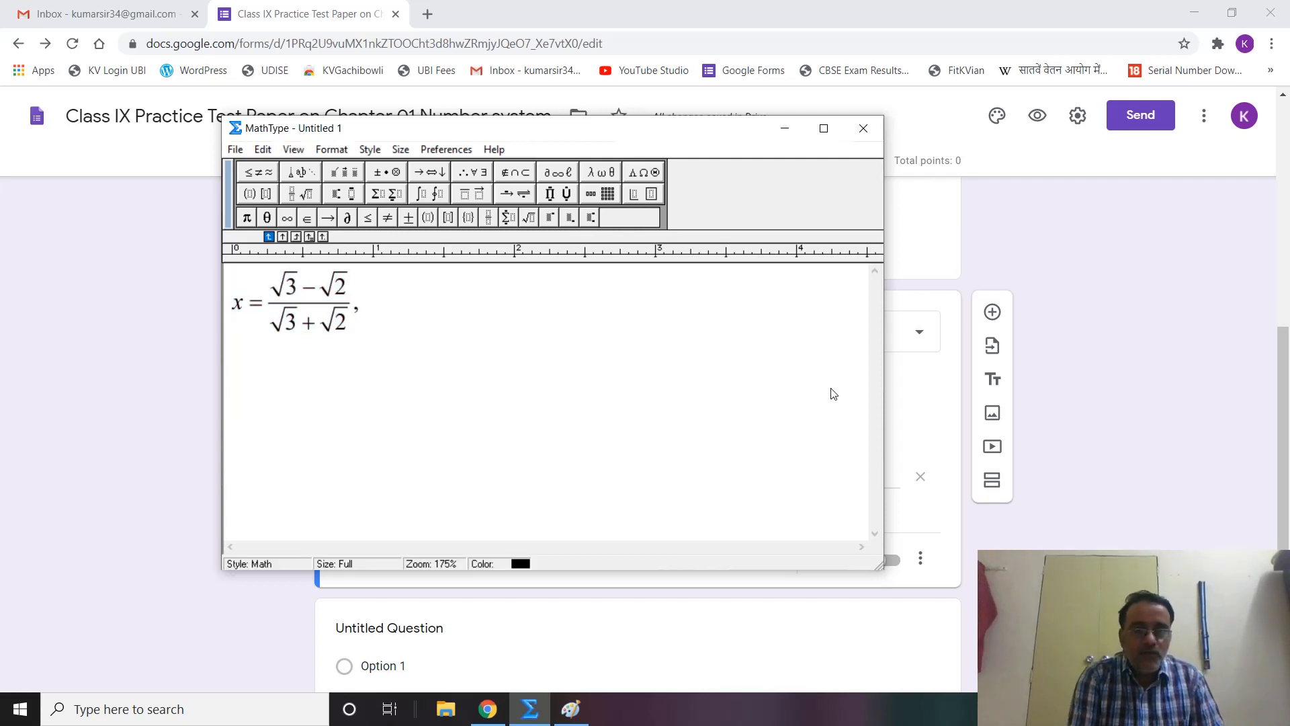
pyautogui.hotkey('ctrl', 'v')
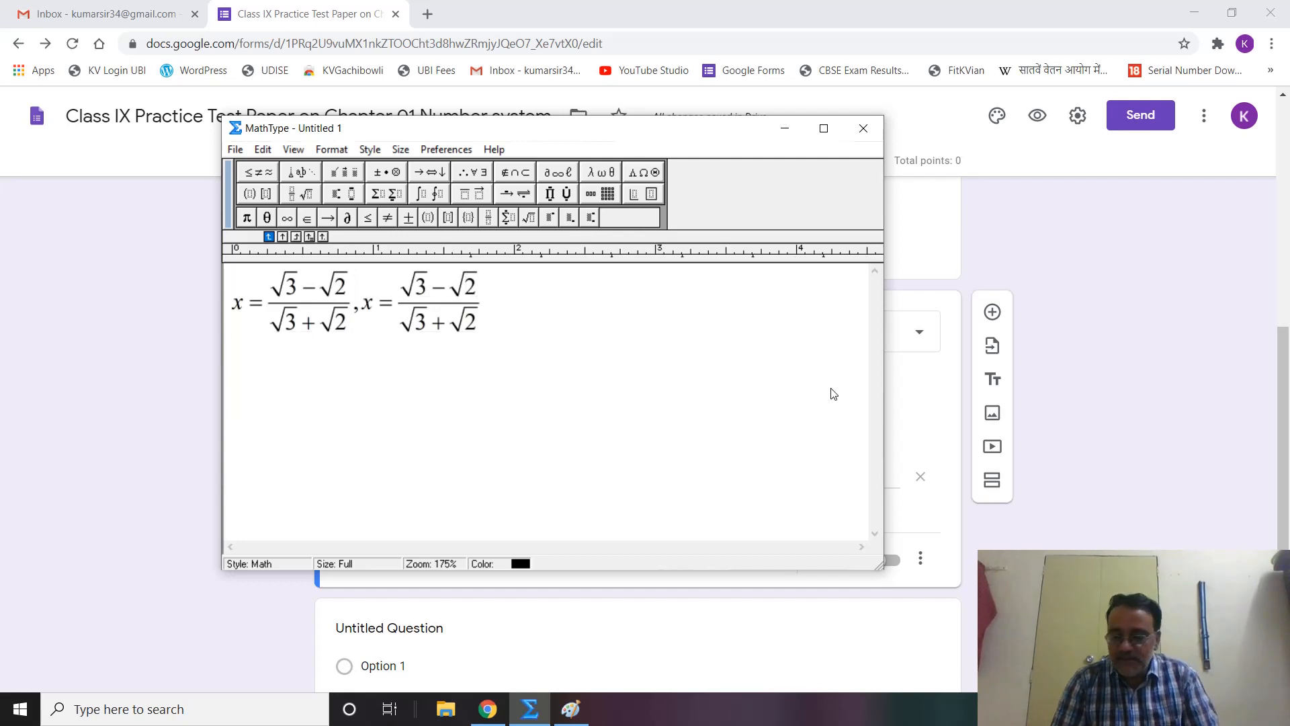
# Swap the signs in the second fraction so it reads √3 + √2 over √3 − √2.
pyautogui.press('BackSpace')
pyautogui.write('+')
pyautogui.press('Down')
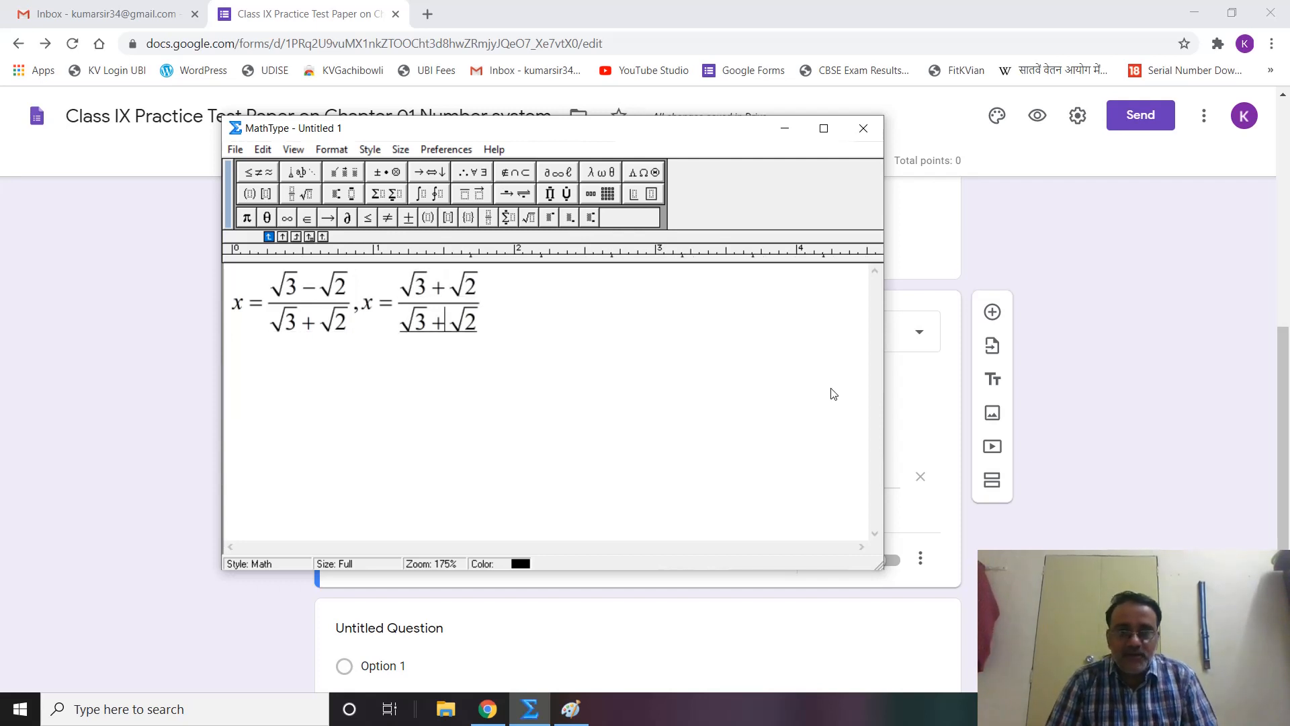
pyautogui.press('BackSpace')
pyautogui.write('-')
# Change the variable of the second equation from x to y.
pyautogui.press('Left')
pyautogui.press('Left')
pyautogui.press('Left')
pyautogui.press('Left')
pyautogui.press('Left')
pyautogui.press('Left')
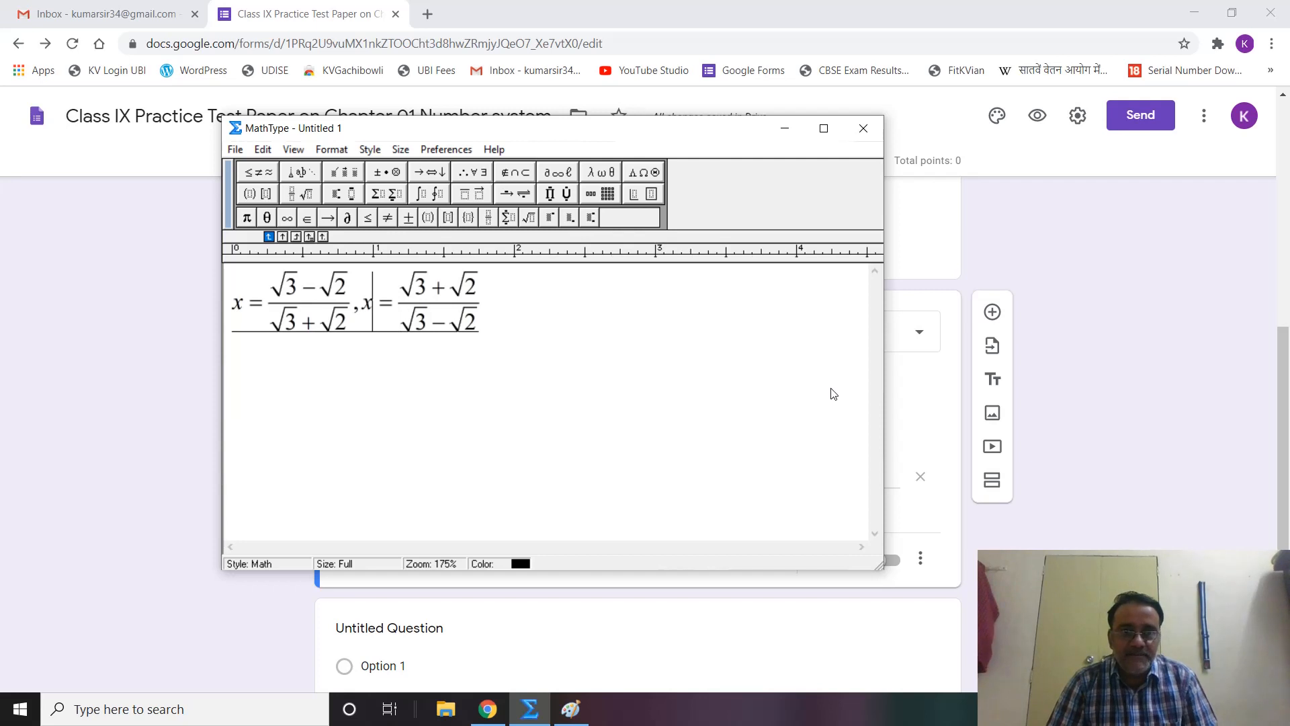
pyautogui.press('BackSpace')
pyautogui.write('y')
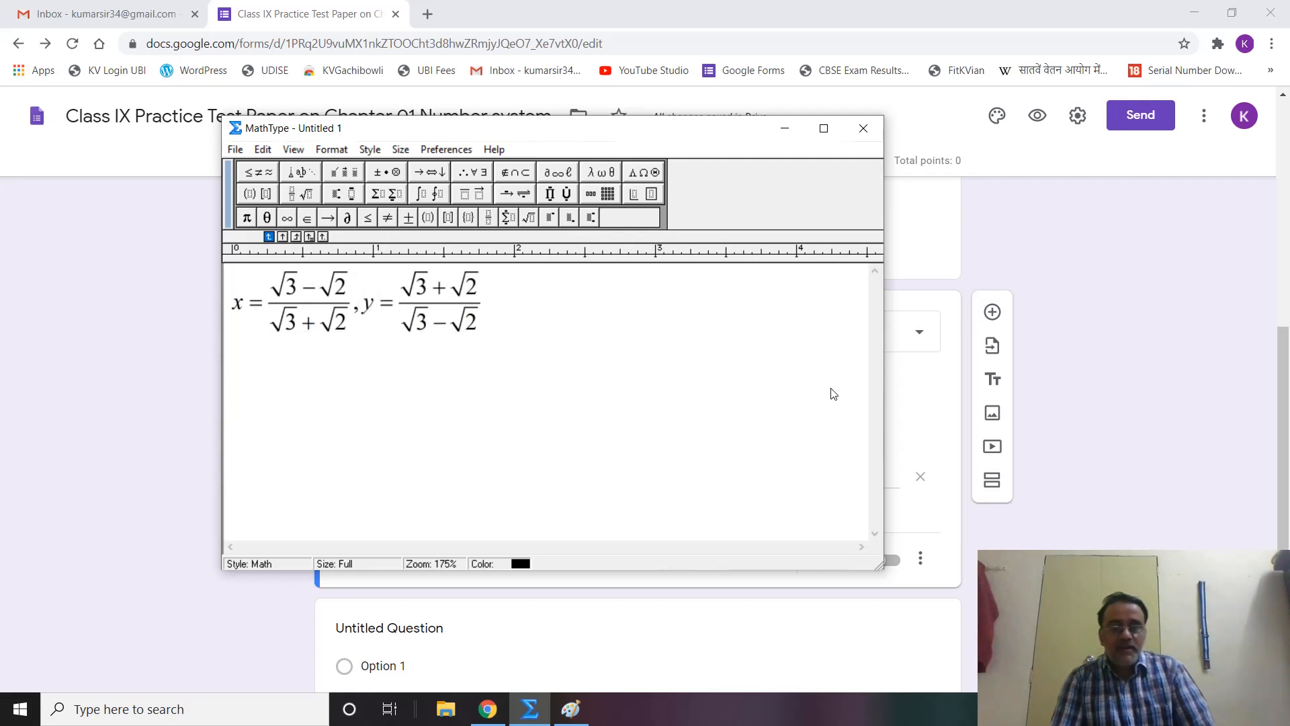
# Copy the complete x and y expression, switch to Paint and create a new blank image.
pyautogui.hotkey('ctrl', 'a')
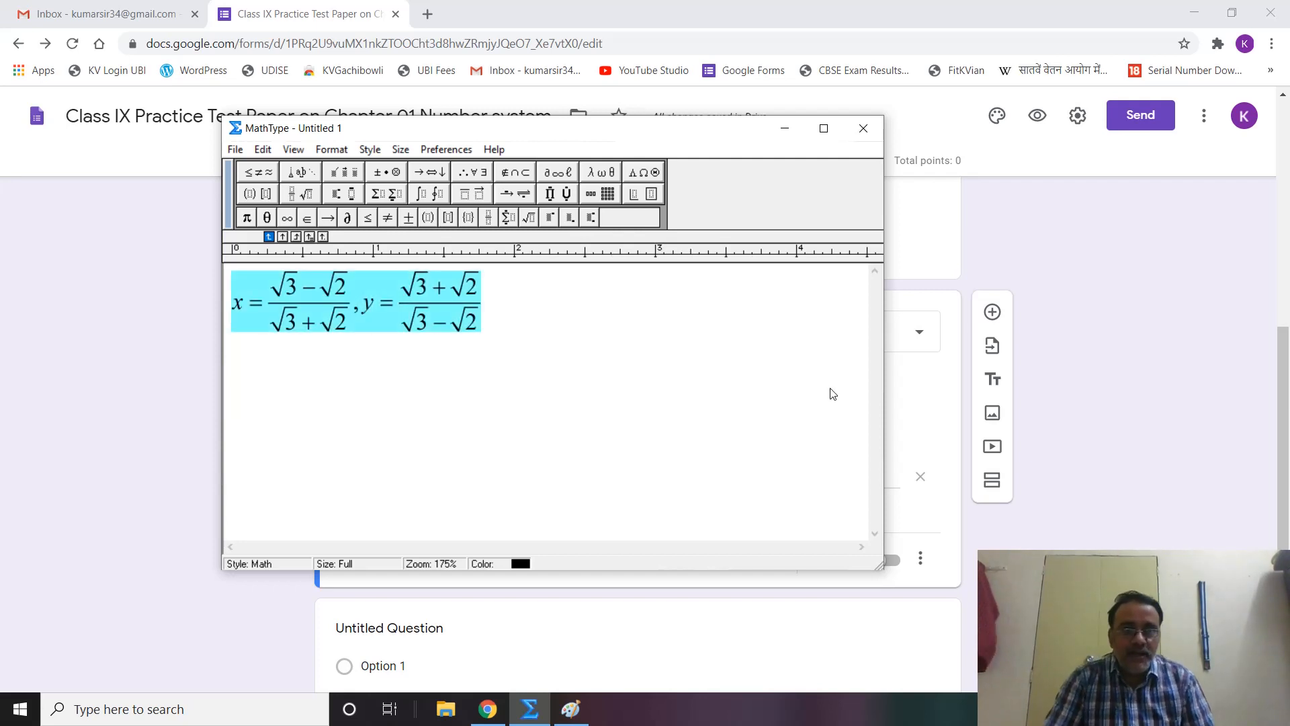
pyautogui.hotkey('ctrl', 'c')
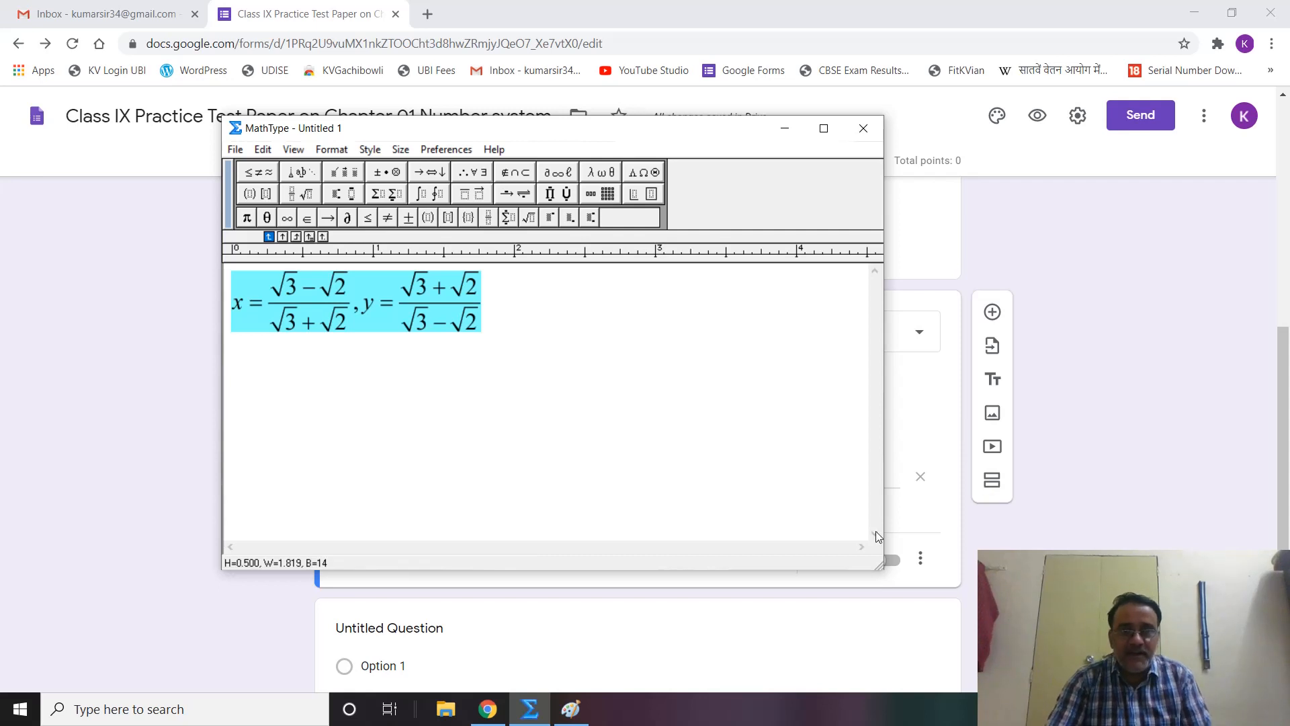
pyautogui.click(568, 713)
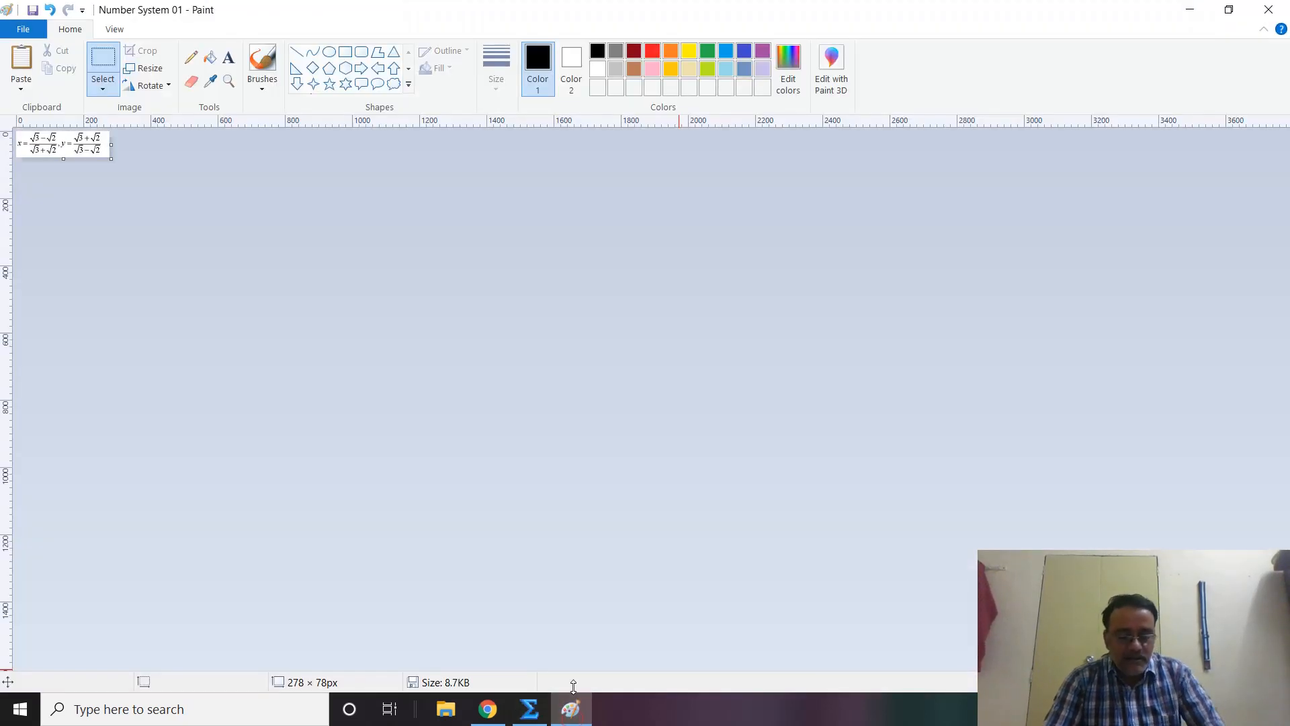
pyautogui.hotkey('ctrl', 'n')
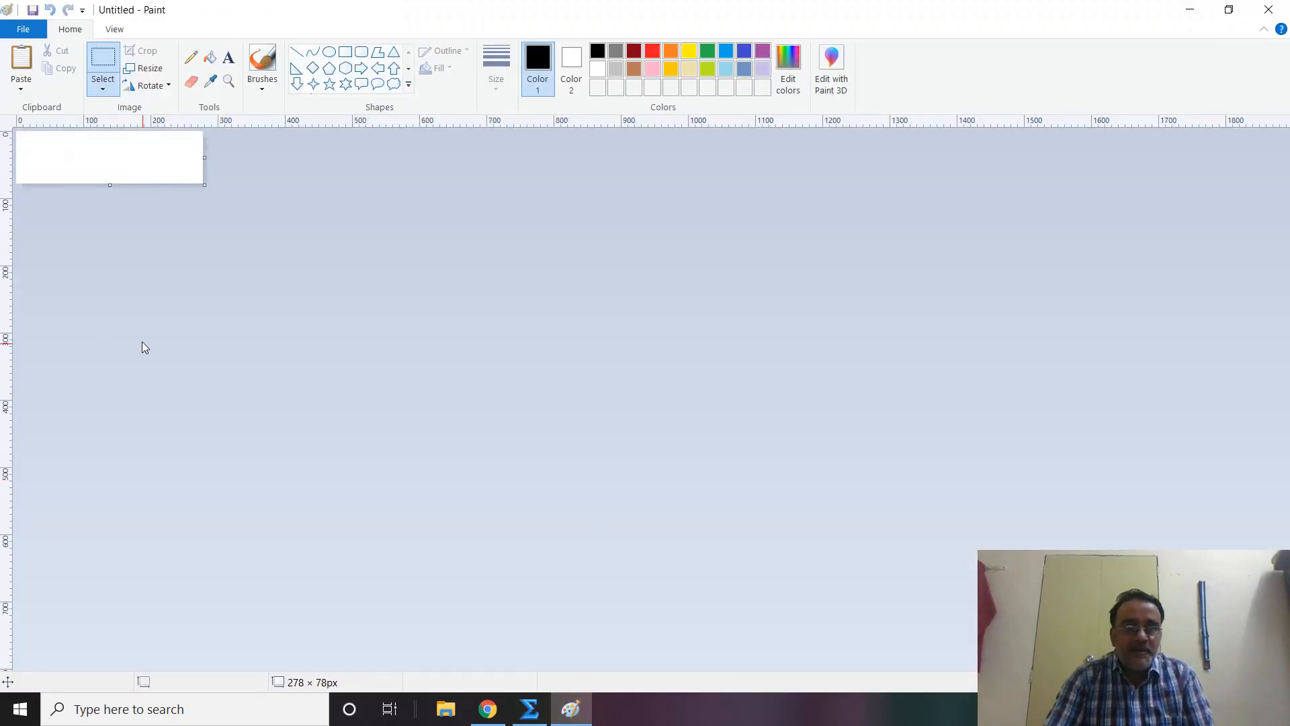
# Go back to MathType, copy the selected x and y expression again, and return to the blank Paint image.
pyautogui.hotkey('alt', 'Tab')
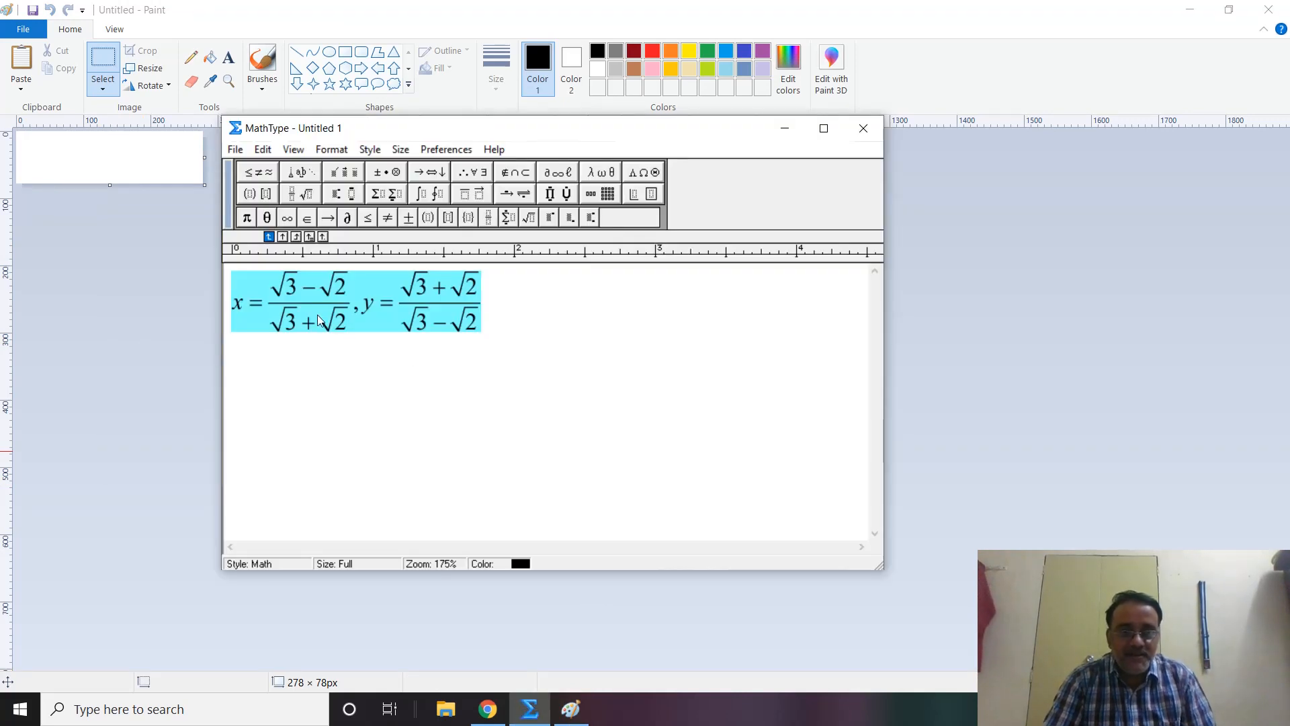
pyautogui.hotkey('ctrl', 'c')
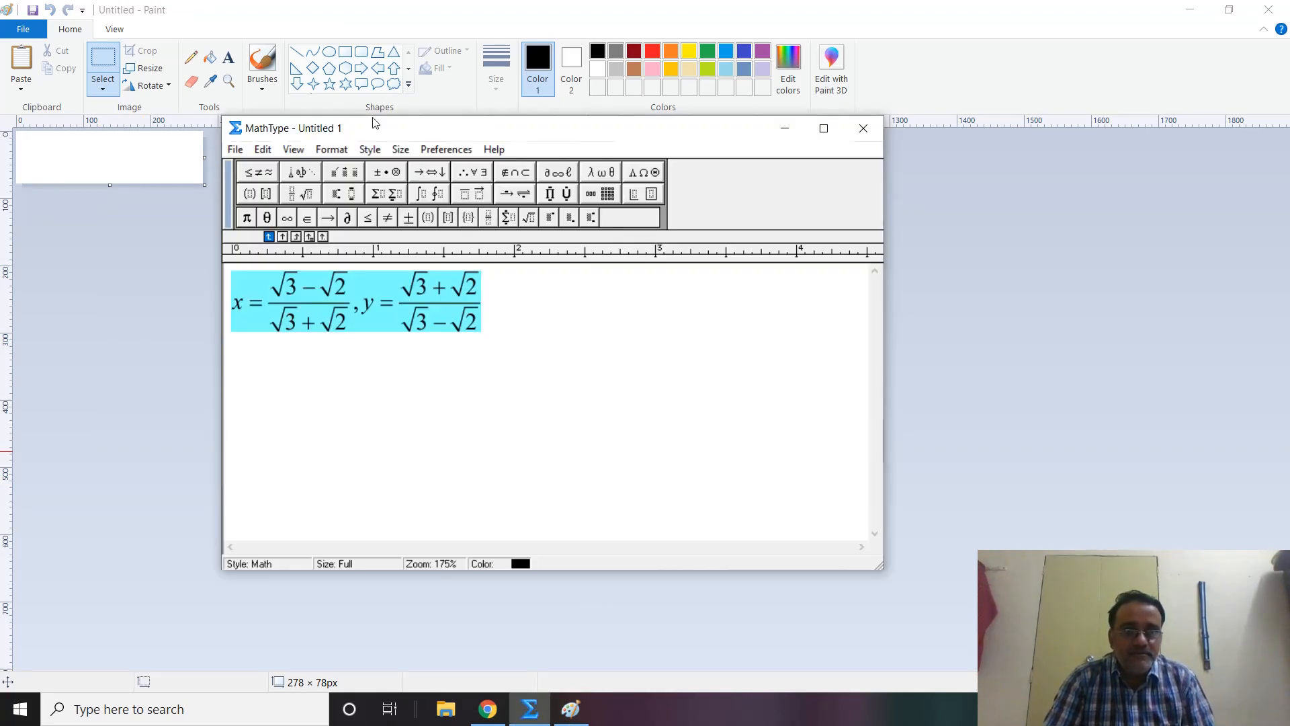
pyautogui.click(262, 149)
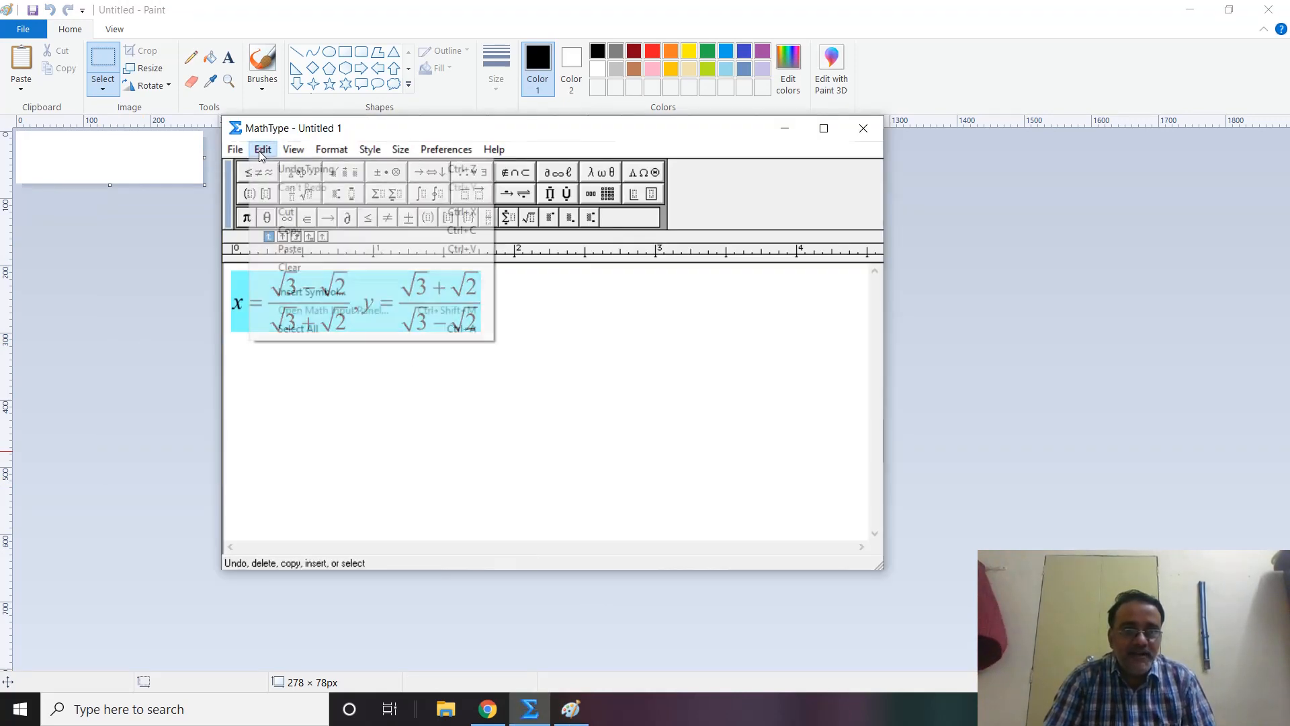
pyautogui.click(290, 230)
pyautogui.click(180, 220)
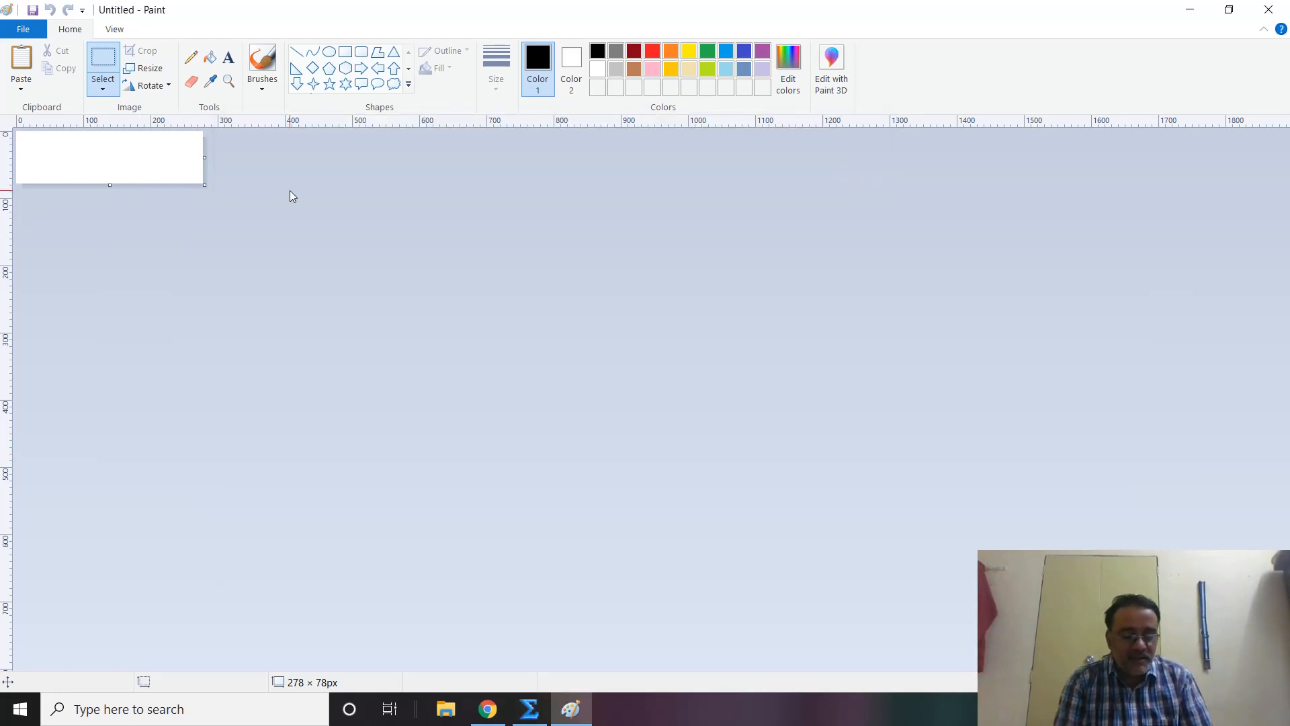
# Paste the x and y expression into the blank image and shrink the canvas to about 263 × 72 px.
pyautogui.hotkey('ctrl', 'v')
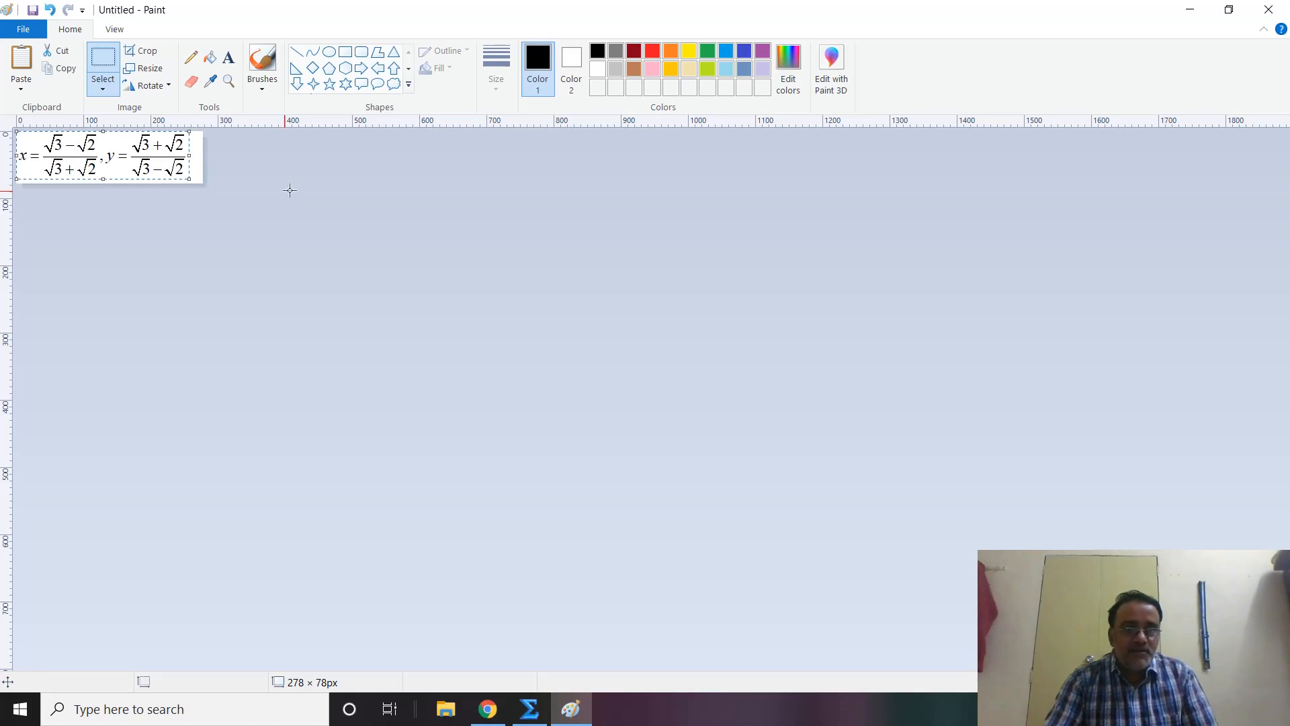
pyautogui.click(274, 228)
pyautogui.scroll(1, 274, 228)
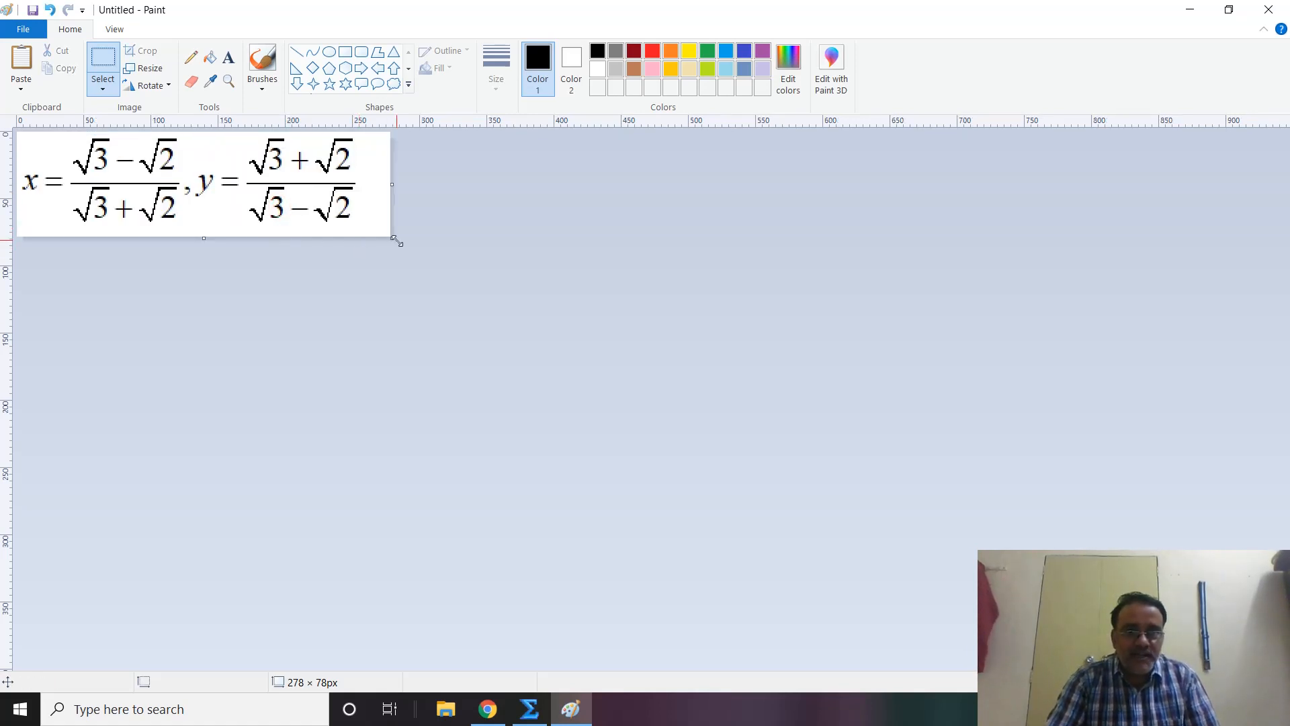
pyautogui.moveTo(395, 241); pyautogui.dragTo(374, 231)
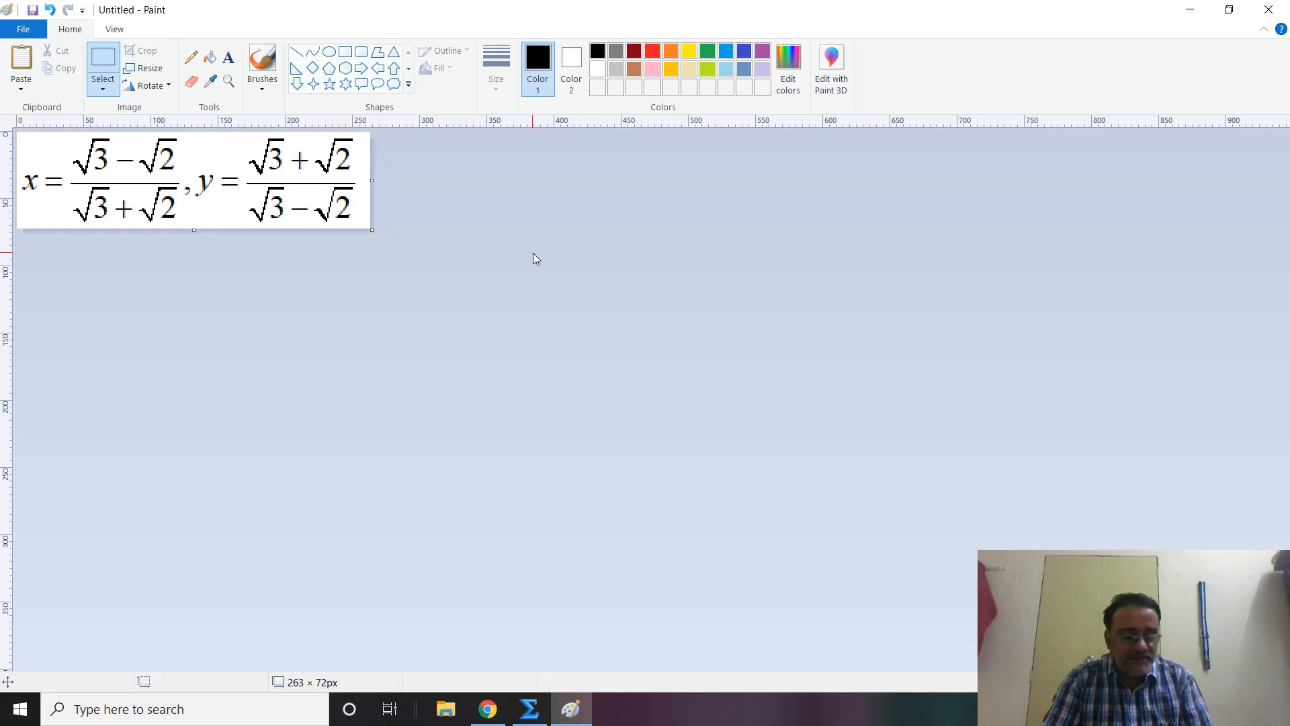
# Save the expression image as a JPEG file named Number 001.
pyautogui.hotkey('ctrl', 's')
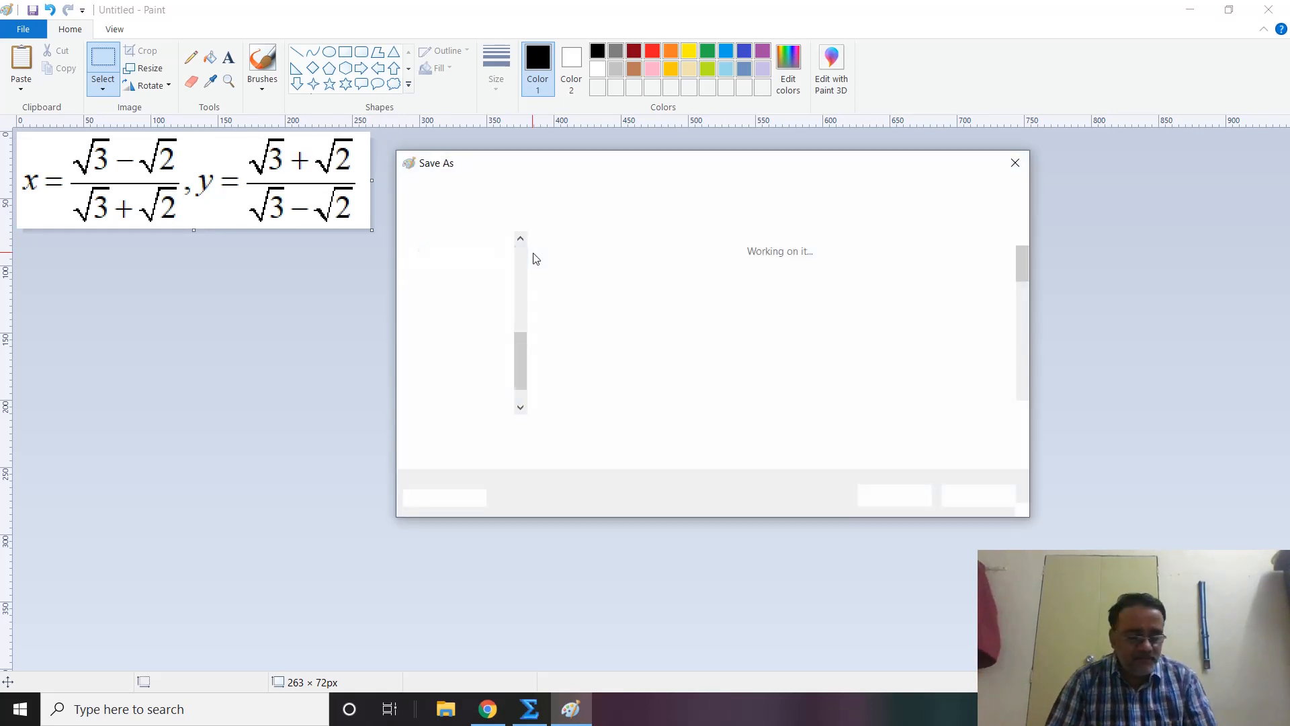
pyautogui.press('Tab')
pyautogui.press('j')
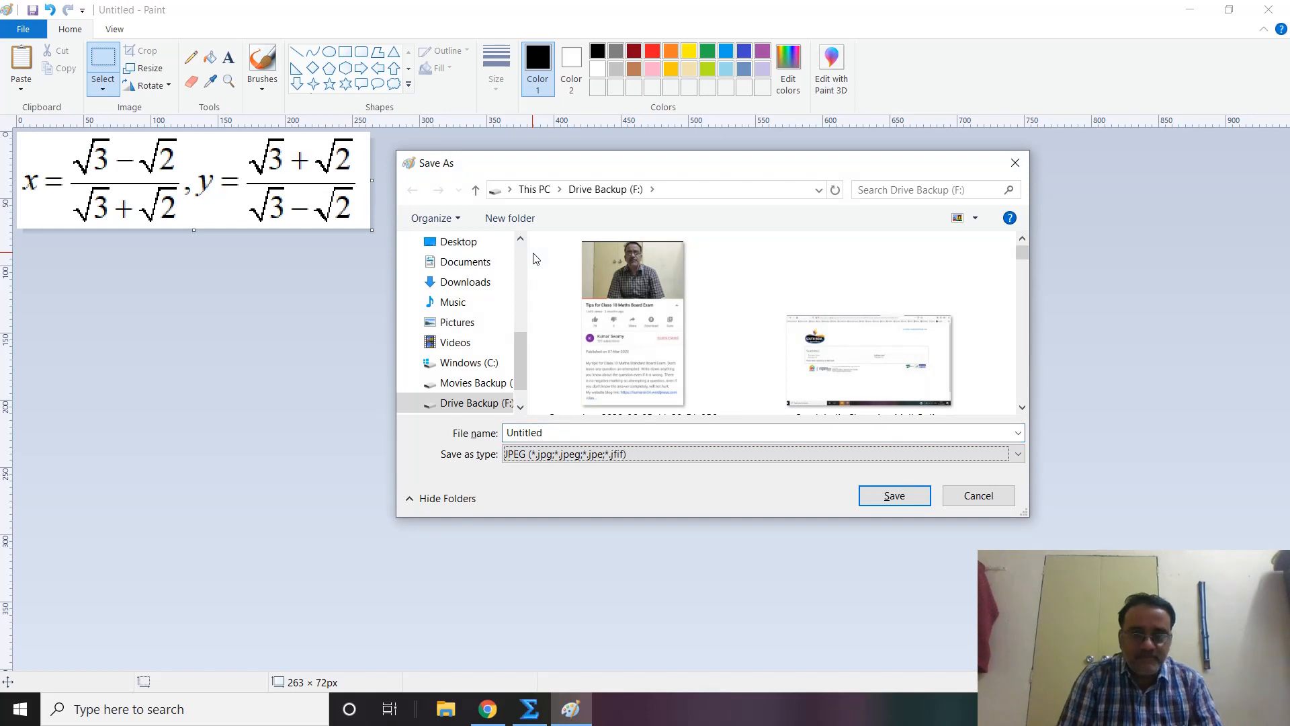
pyautogui.hotkey('shift', 'Tab')
pyautogui.write('Num')
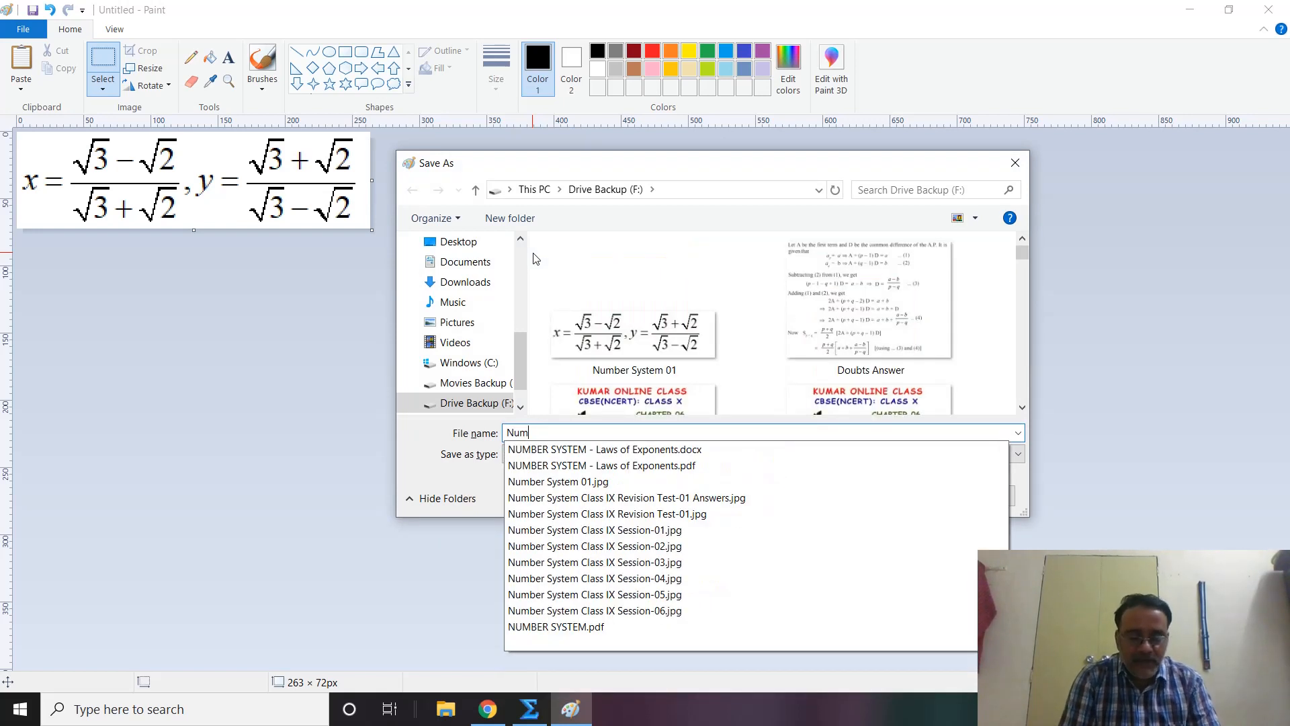
pyautogui.write('ber 001')
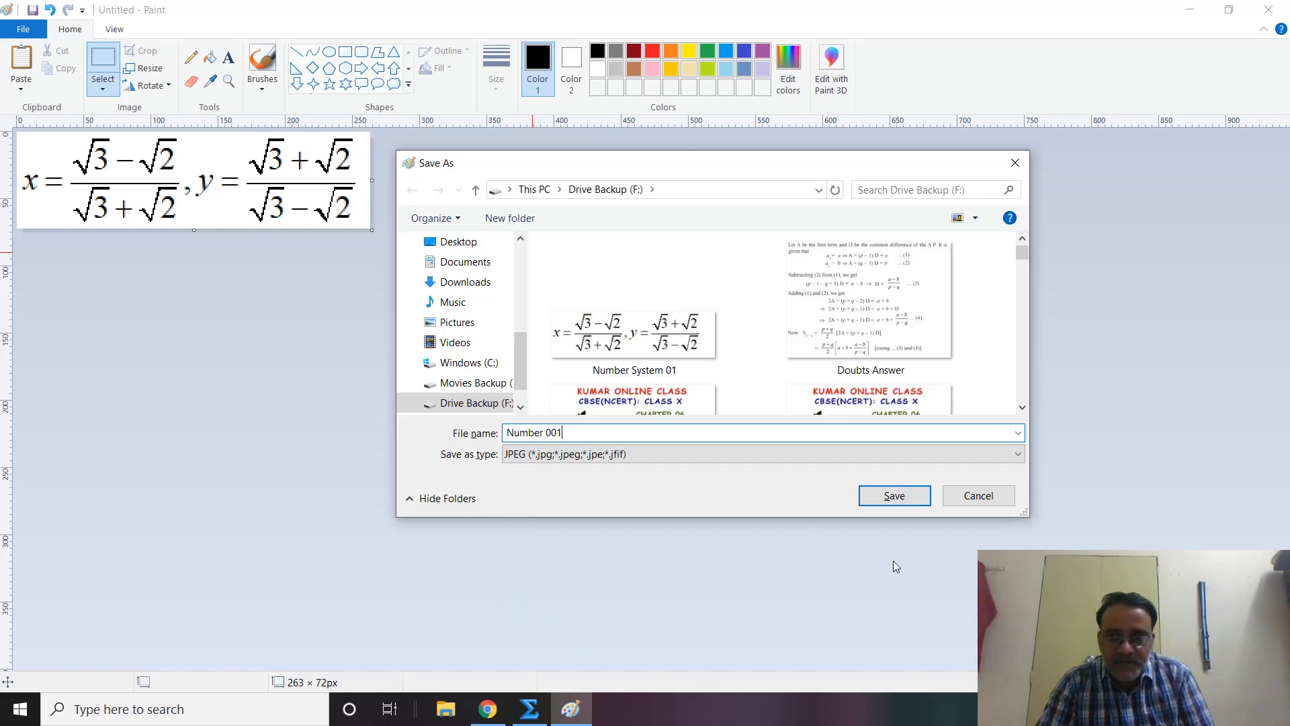
pyautogui.click(896, 495)
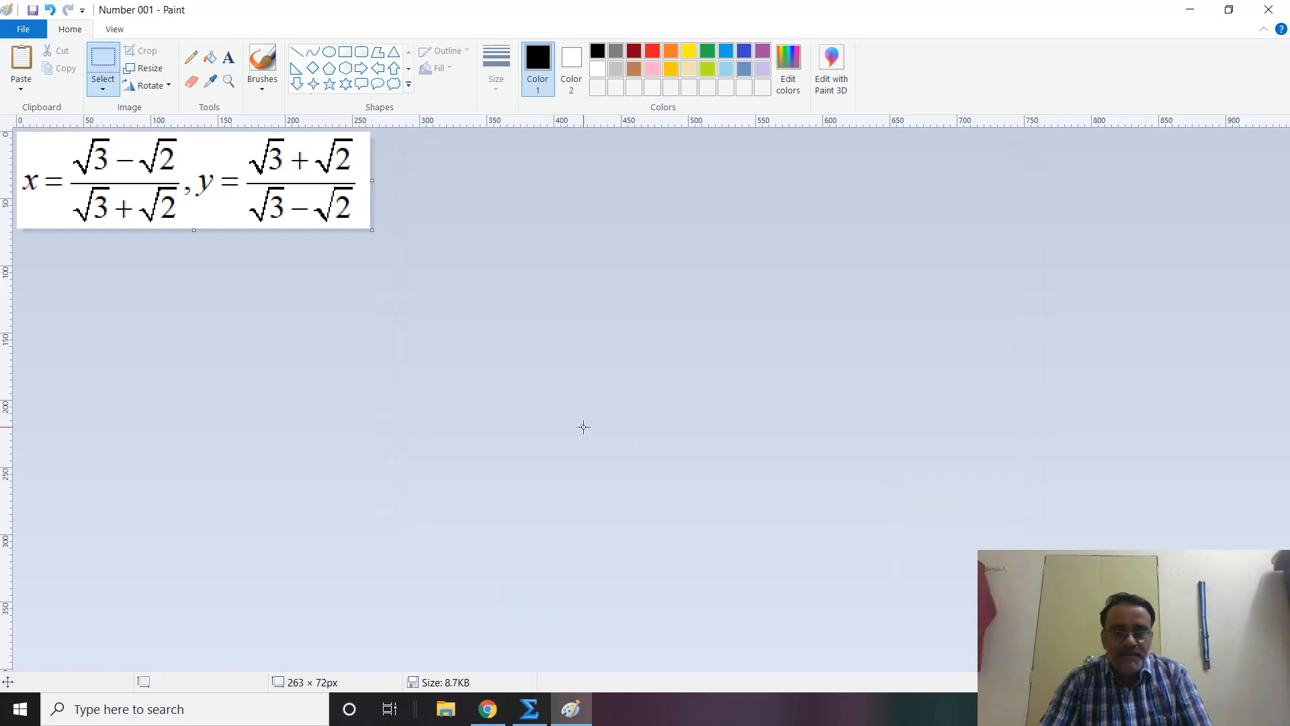
# Switch to Google Forms and change the "Find the value of x² + y² + 5xy if" question to multiple choice.
pyautogui.click(488, 709)
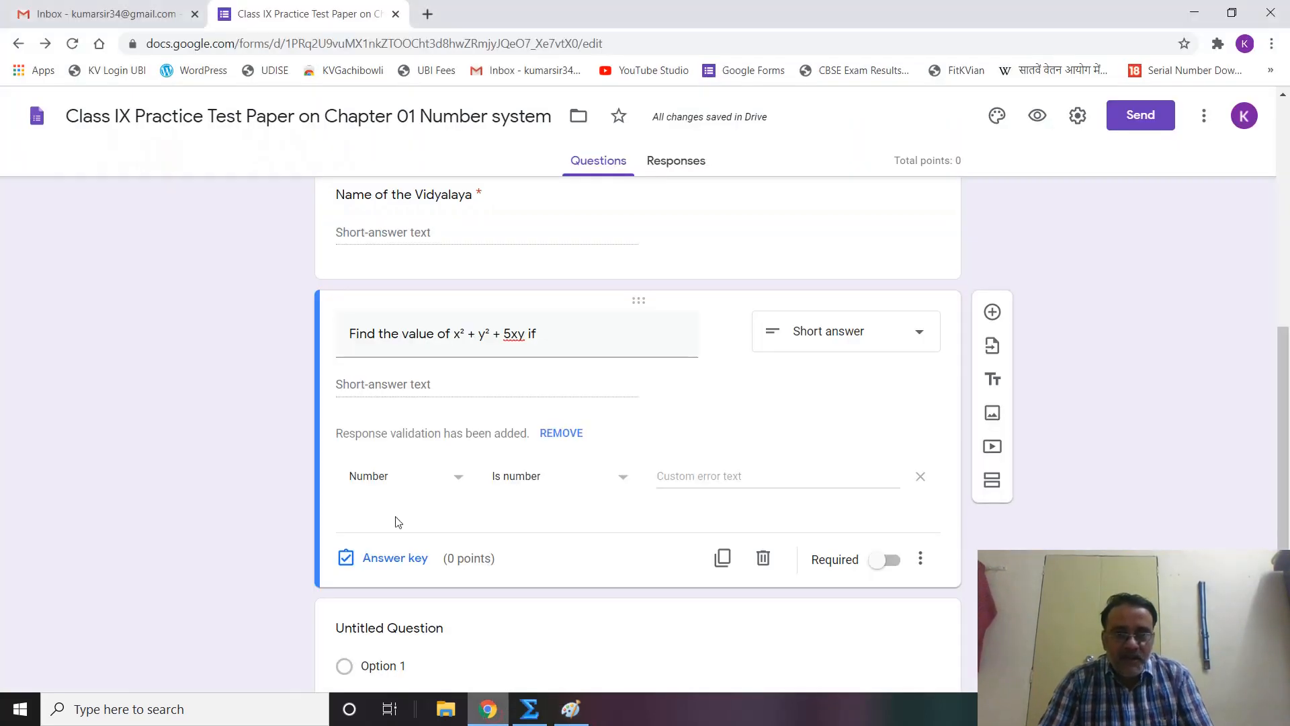
pyautogui.click(924, 336)
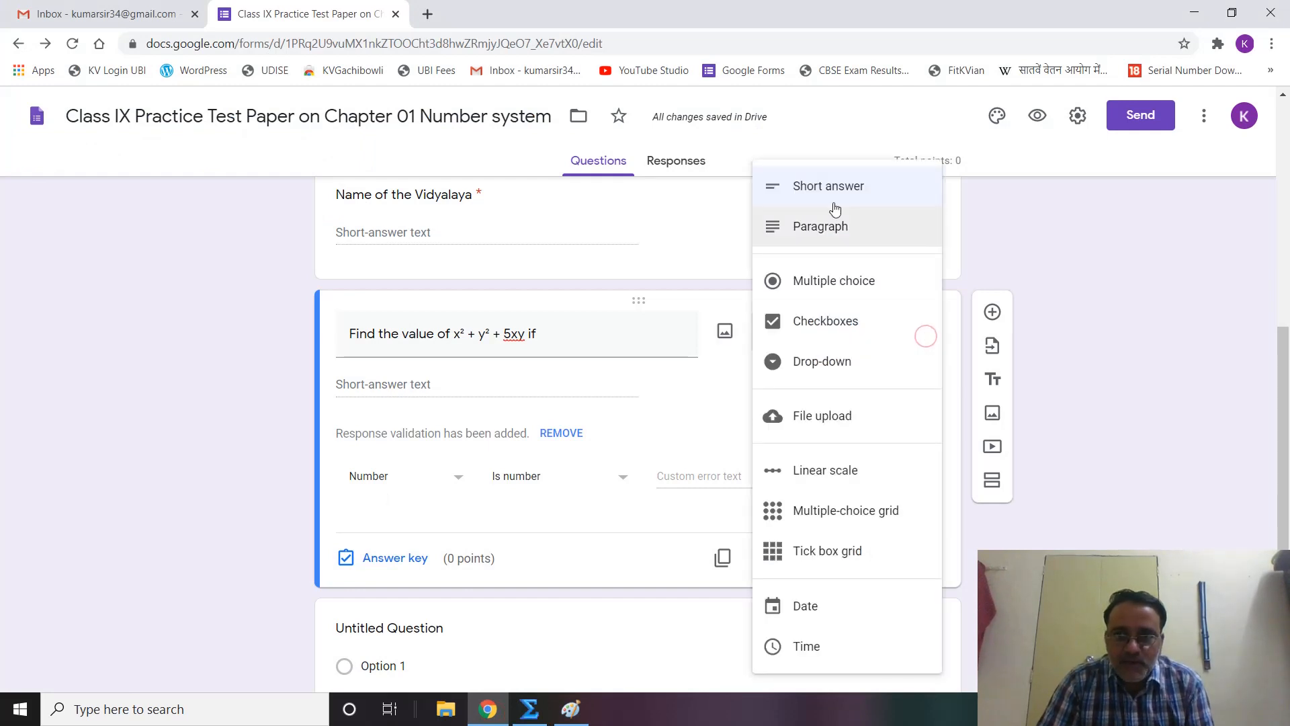
pyautogui.click(810, 280)
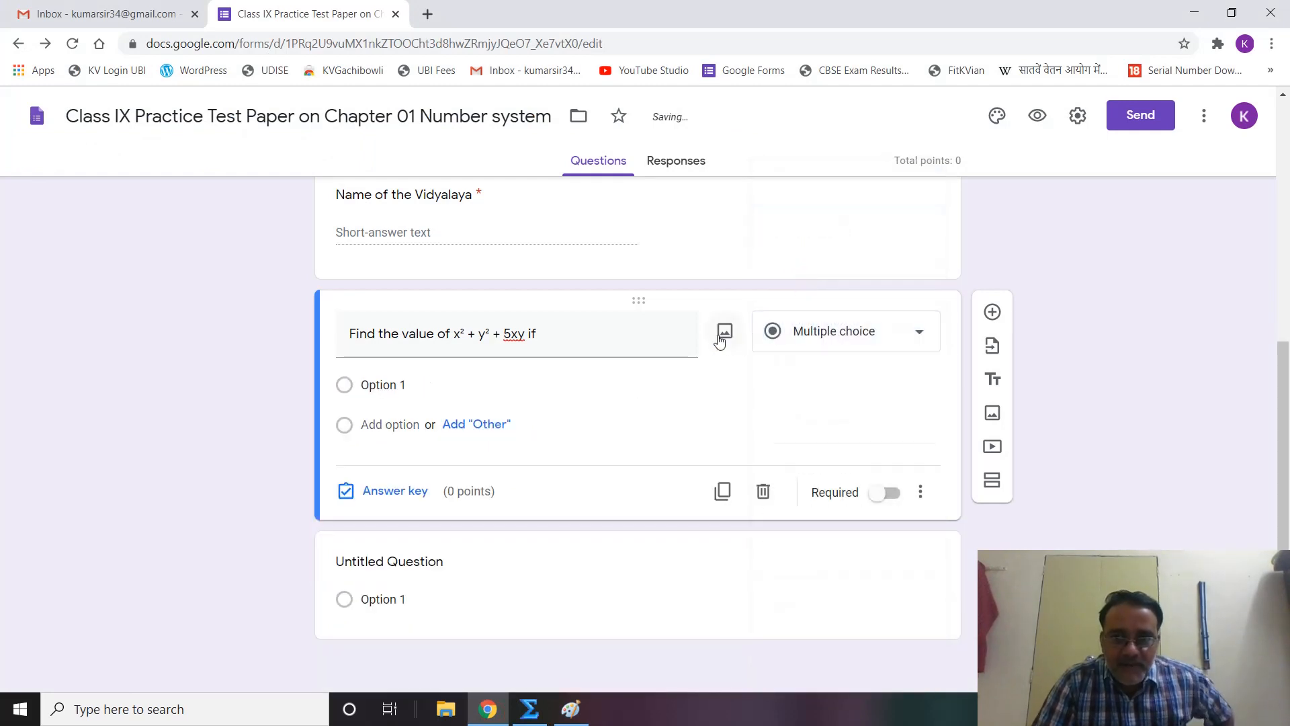
# Insert the image file Number 001 into the x² + y² + 5xy question by uploading it from the computer.
pyautogui.click(723, 336)
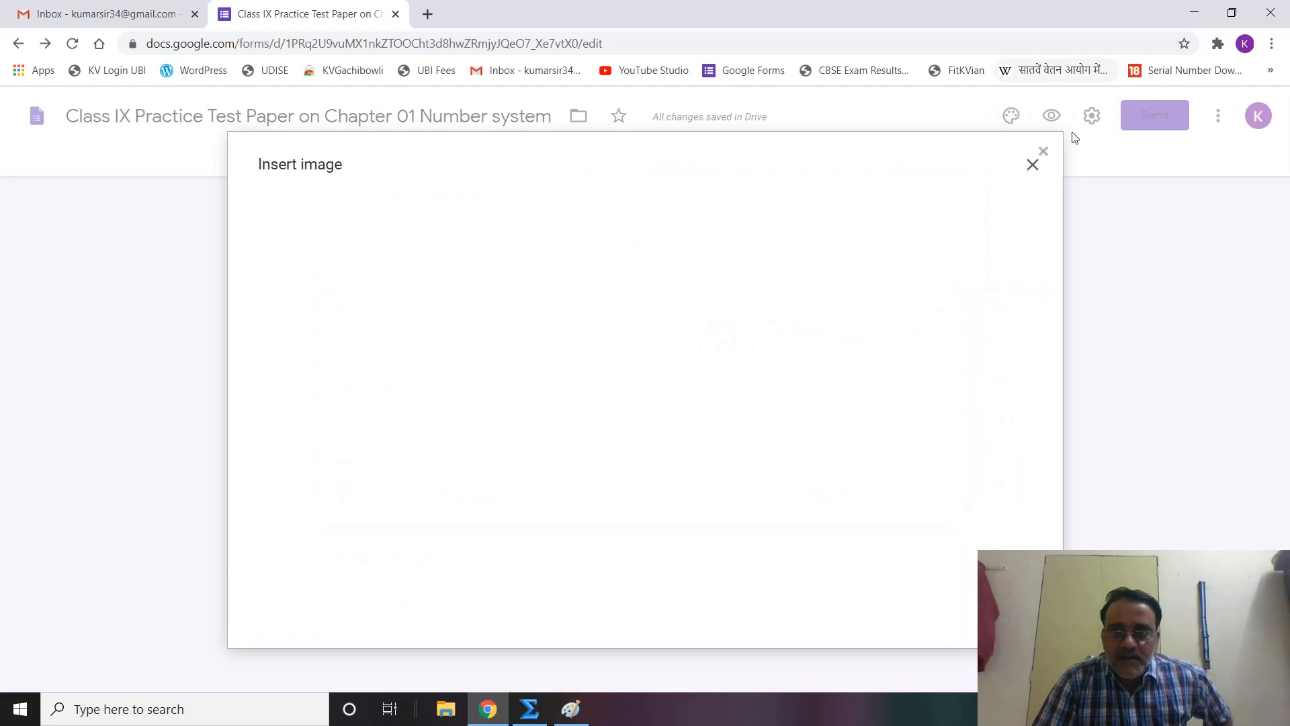
pyautogui.press('Escape')
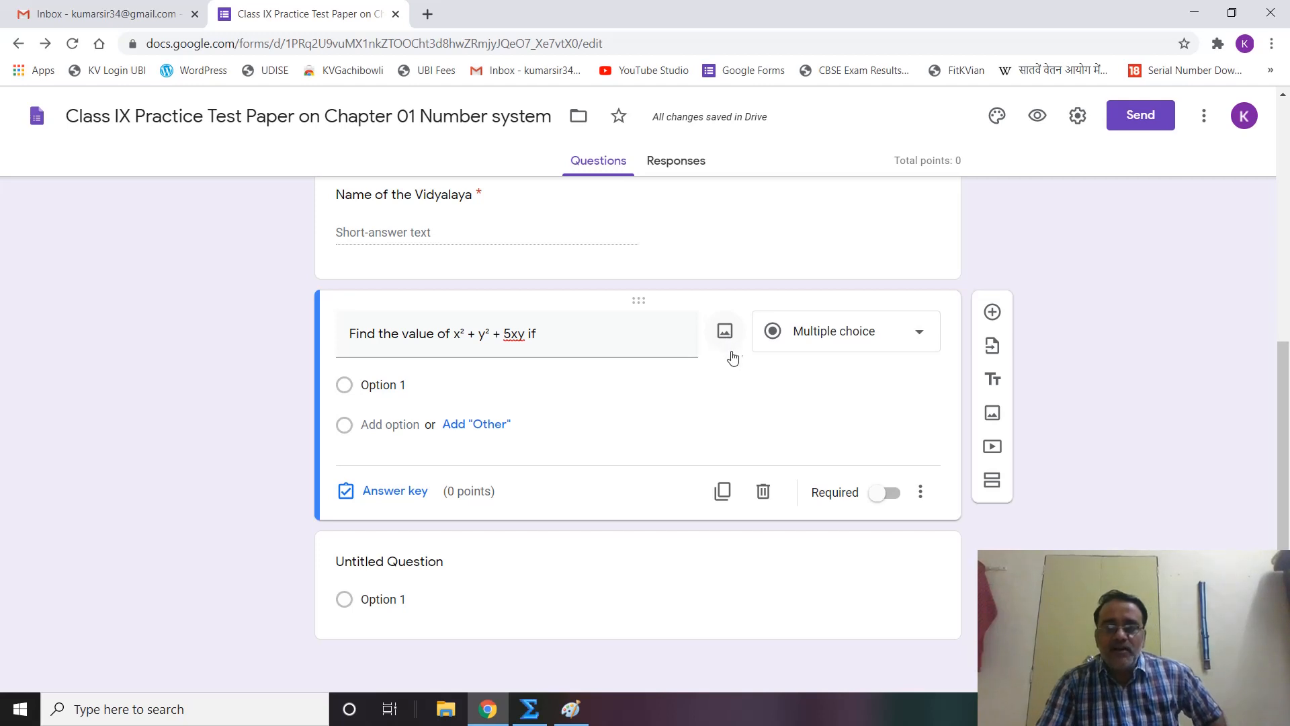
pyautogui.click(725, 333)
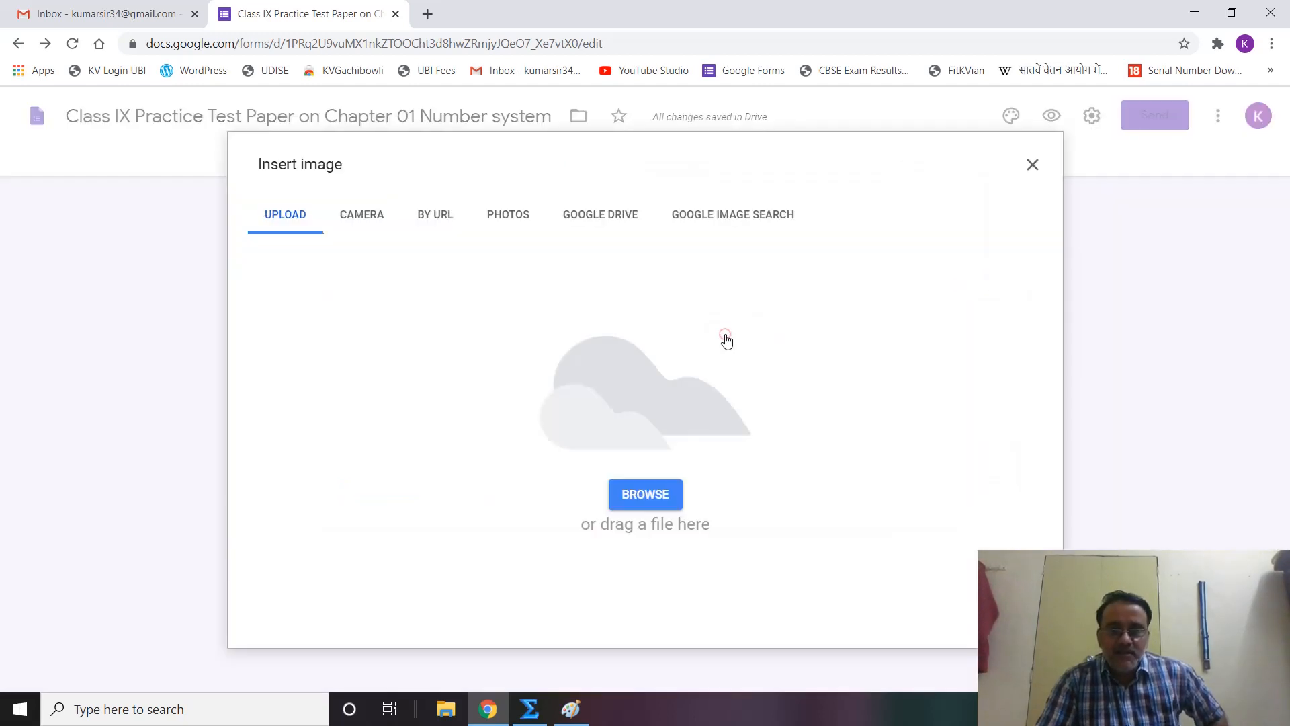
pyautogui.click(650, 500)
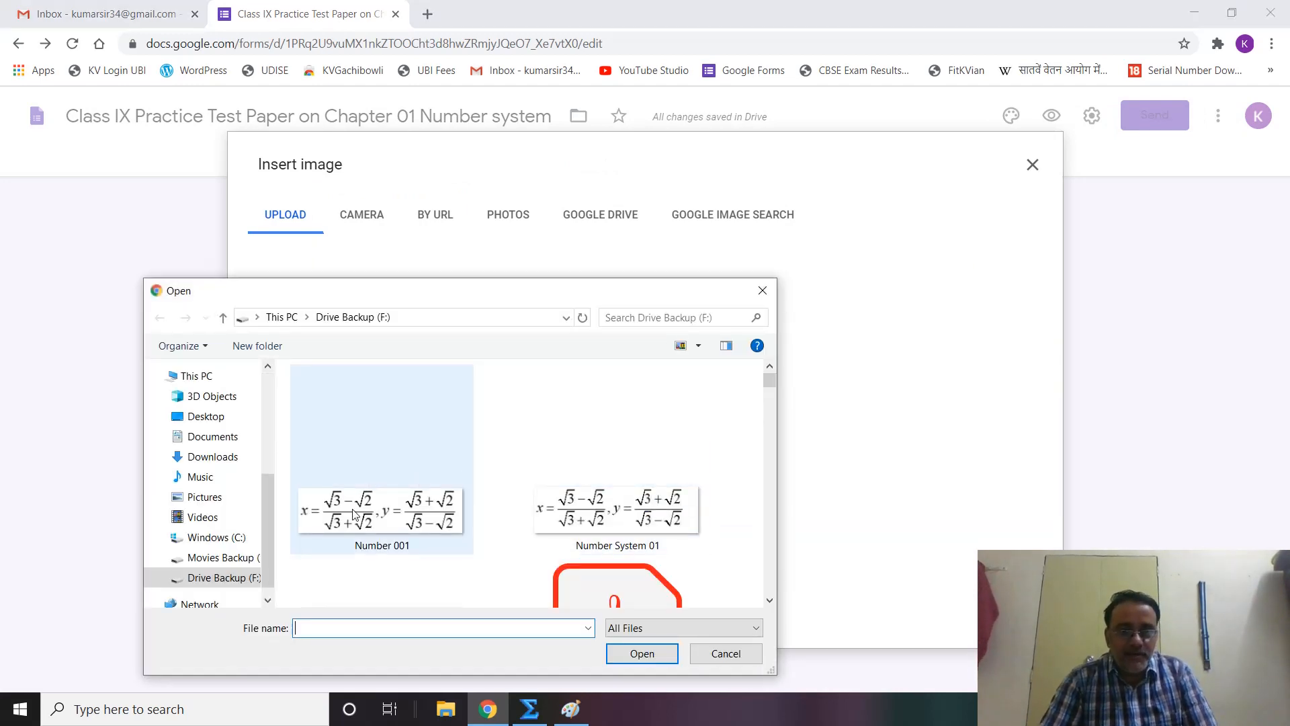
pyautogui.doubleClick(353, 515)
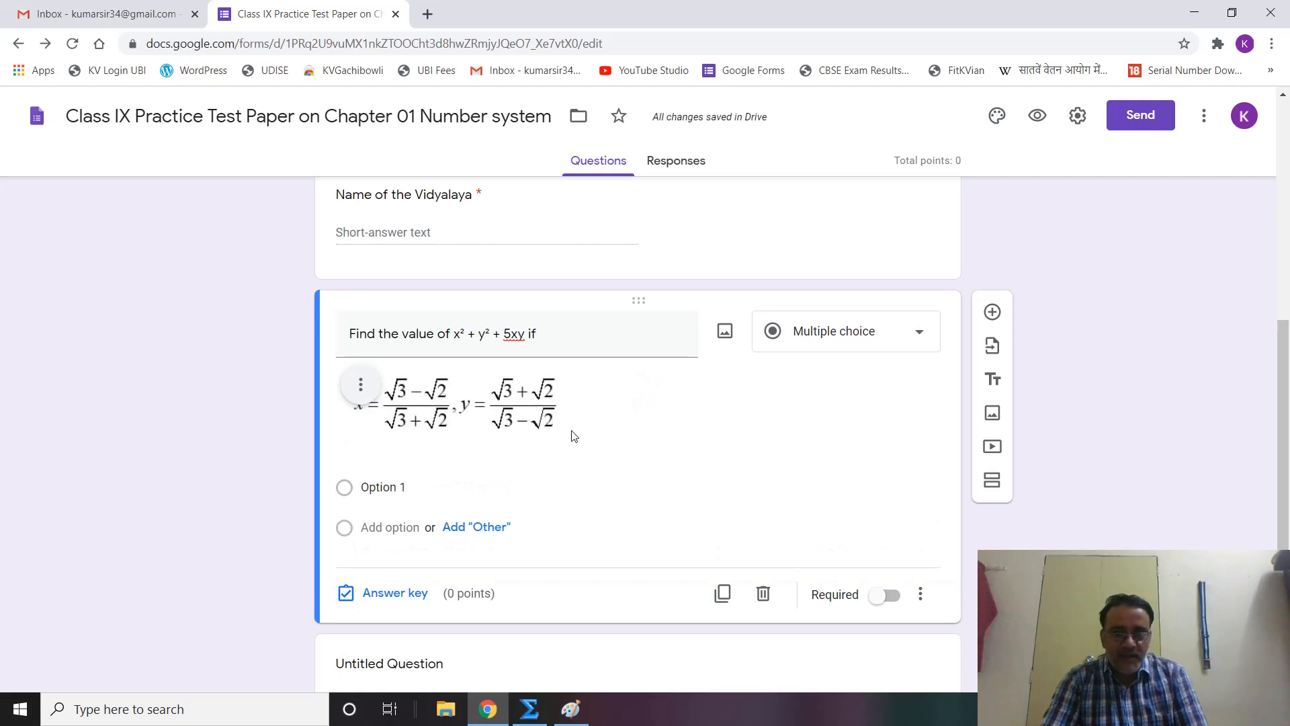
# Fill in four answer options for the question: 100, 102, 103 and 104.
pyautogui.click(398, 488)
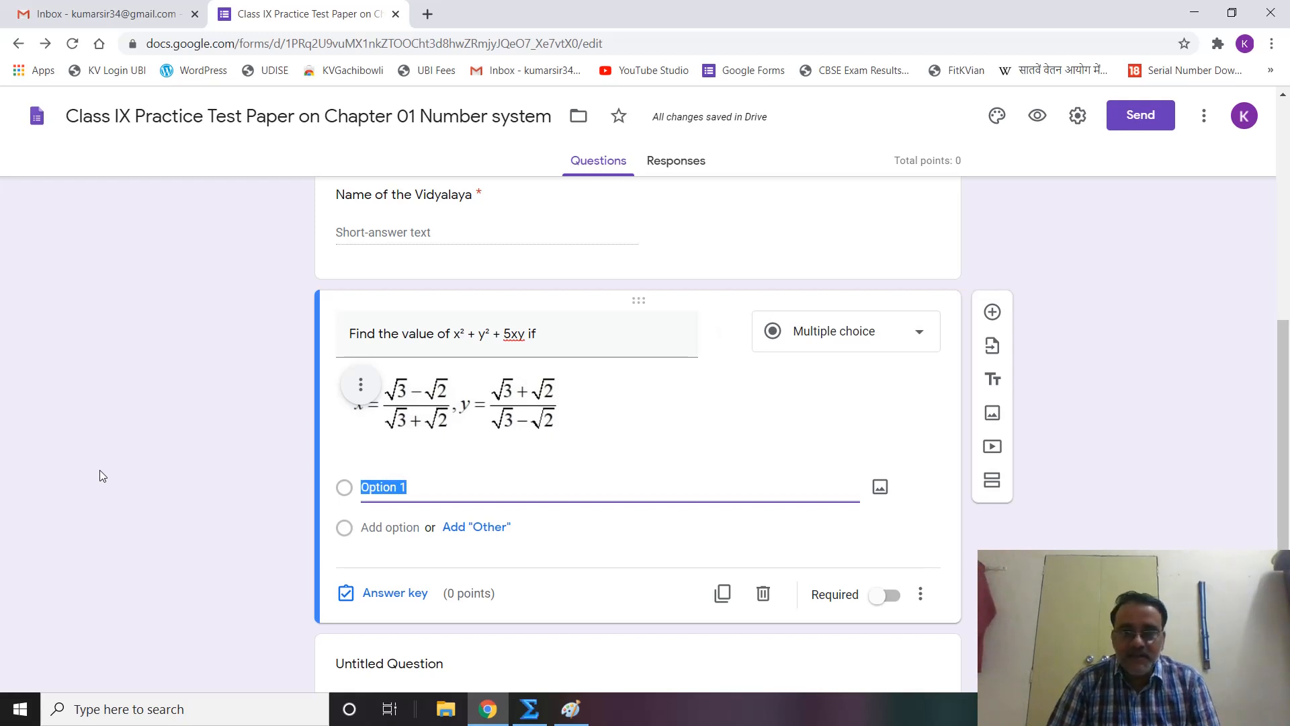
pyautogui.write('100')
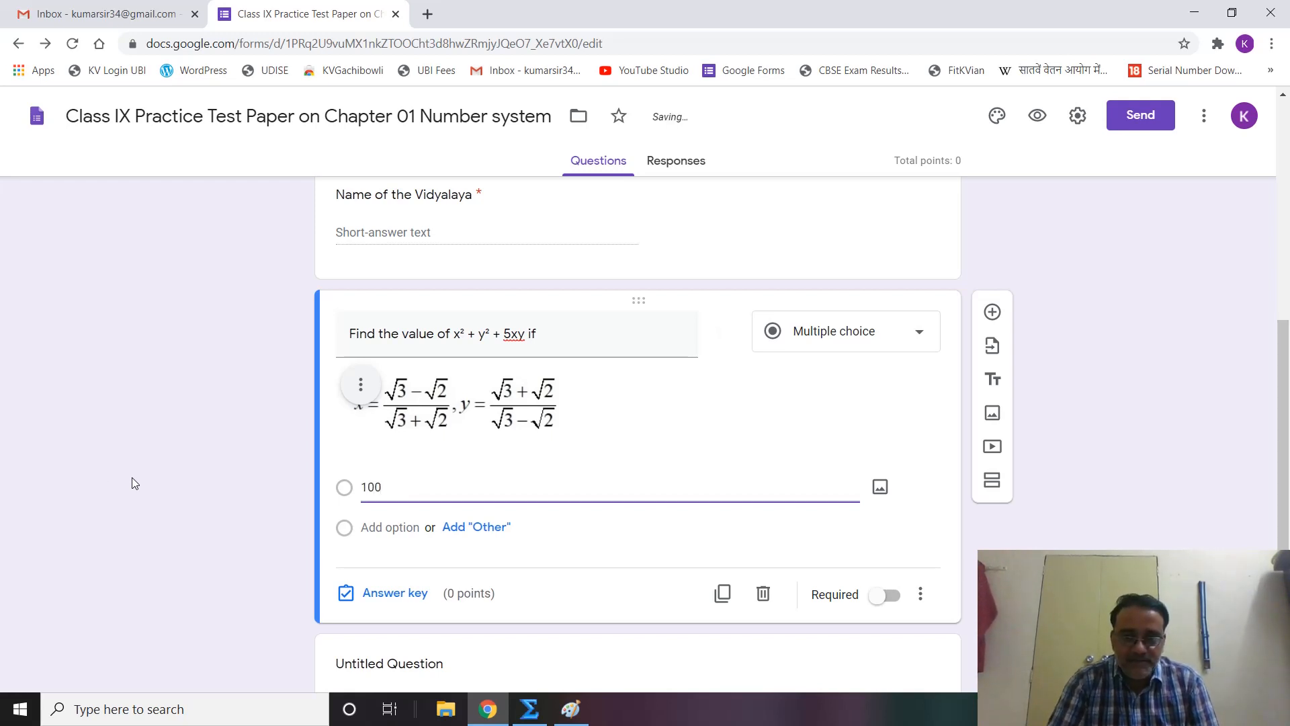
pyautogui.click(388, 528)
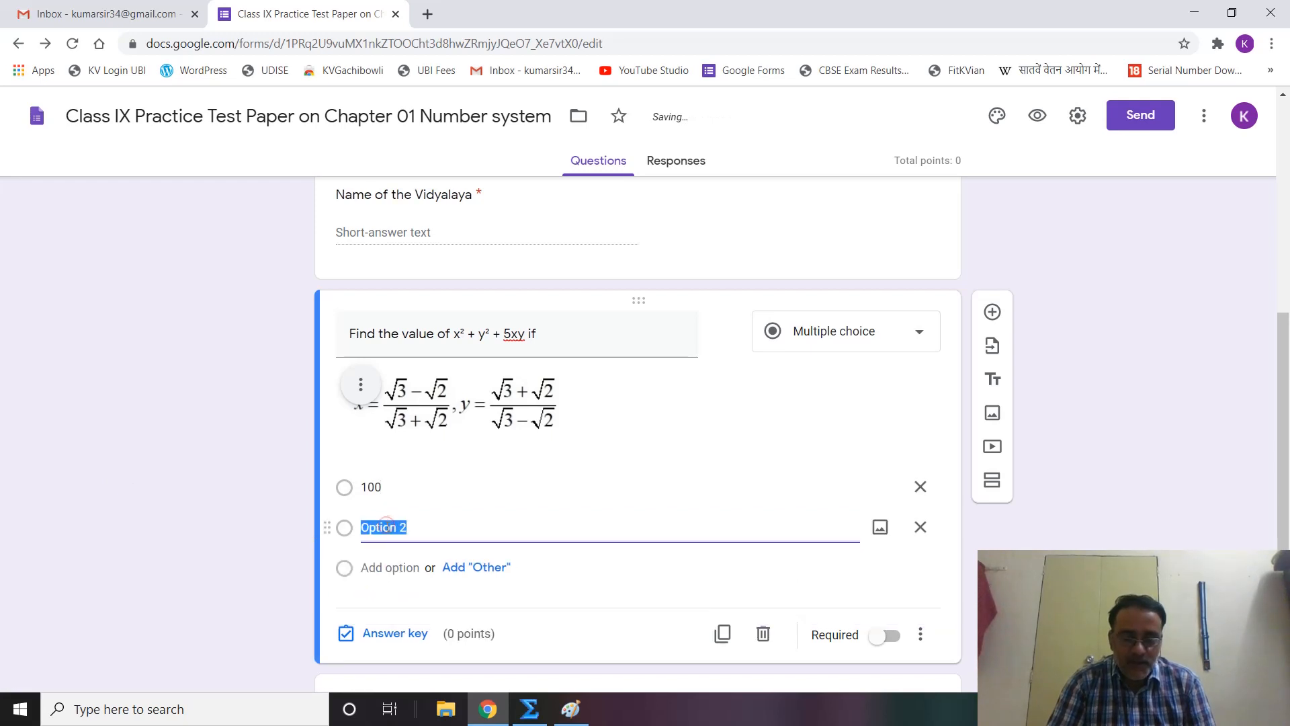
pyautogui.write('102')
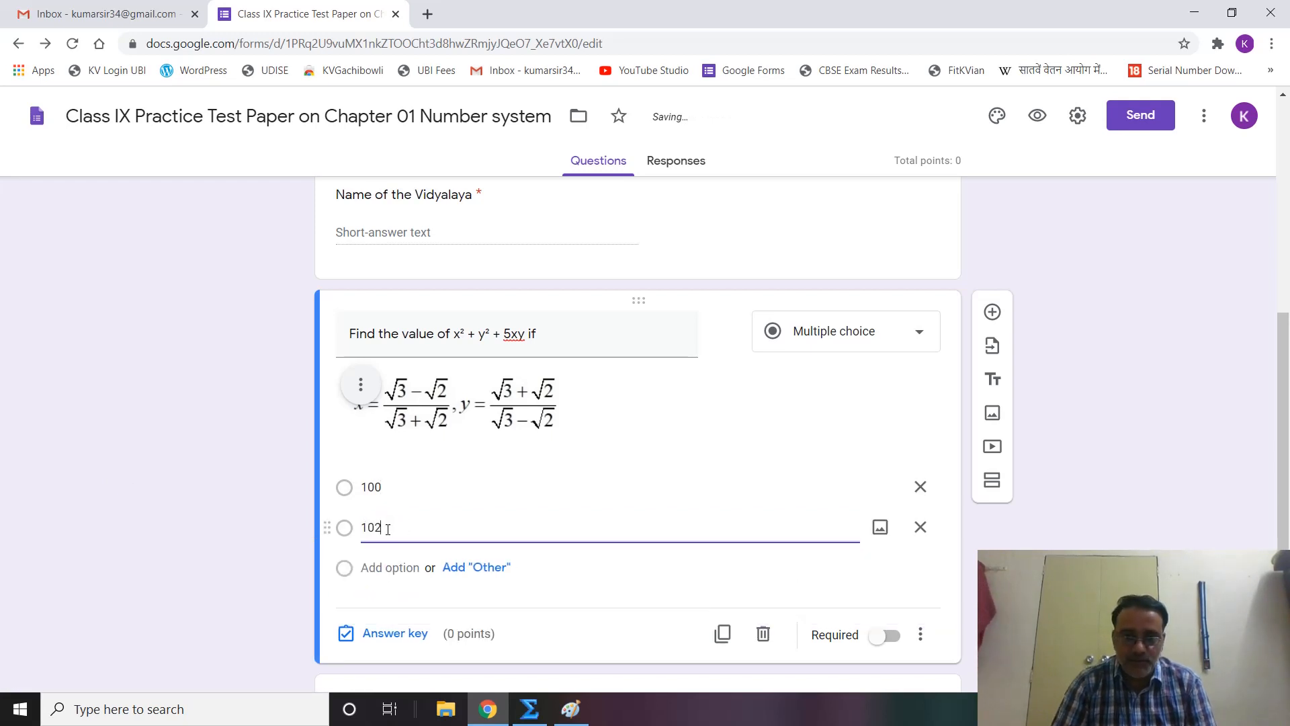
pyautogui.click(389, 568)
pyautogui.write('103')
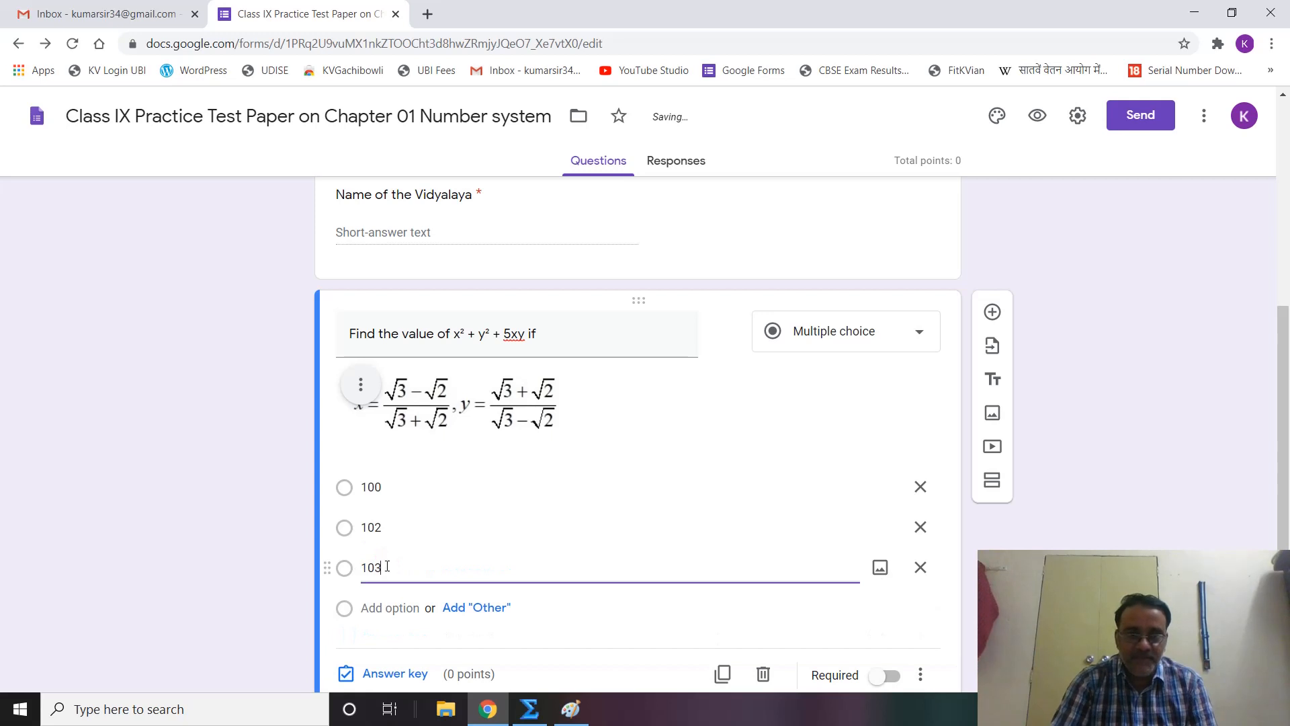
pyautogui.click(389, 607)
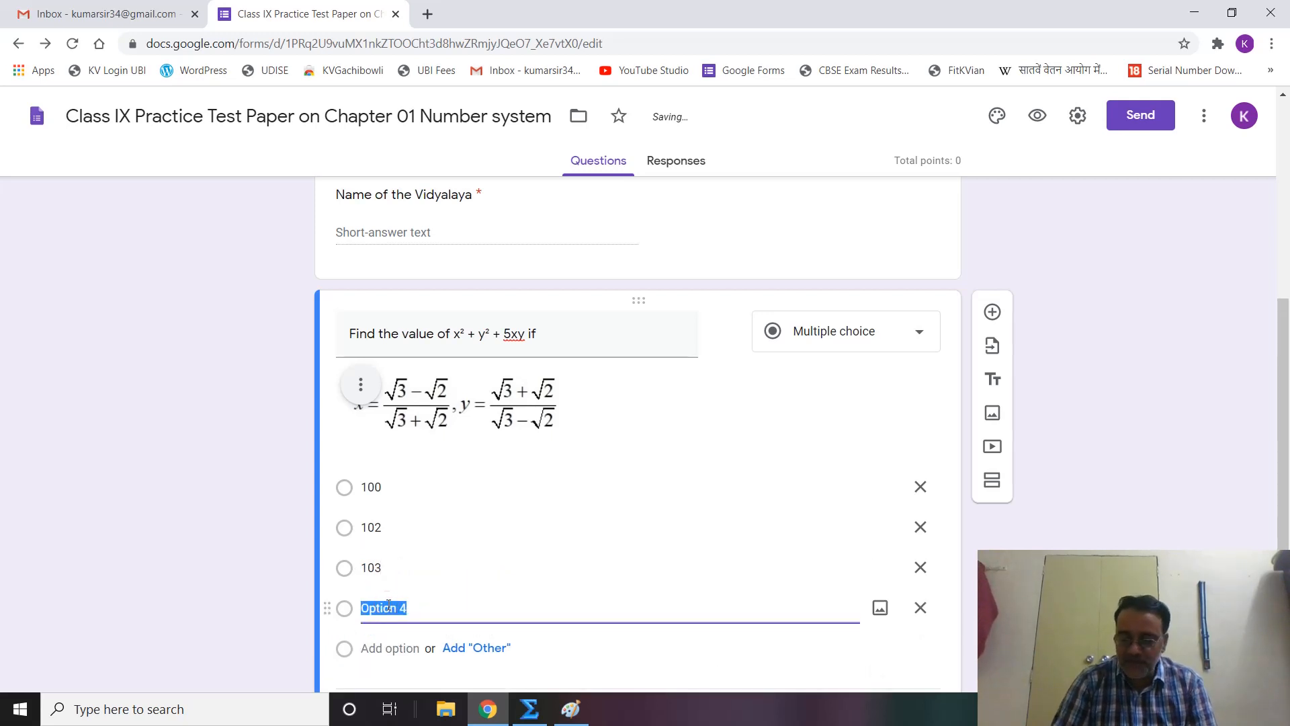
pyautogui.write('104')
pyautogui.click(256, 611)
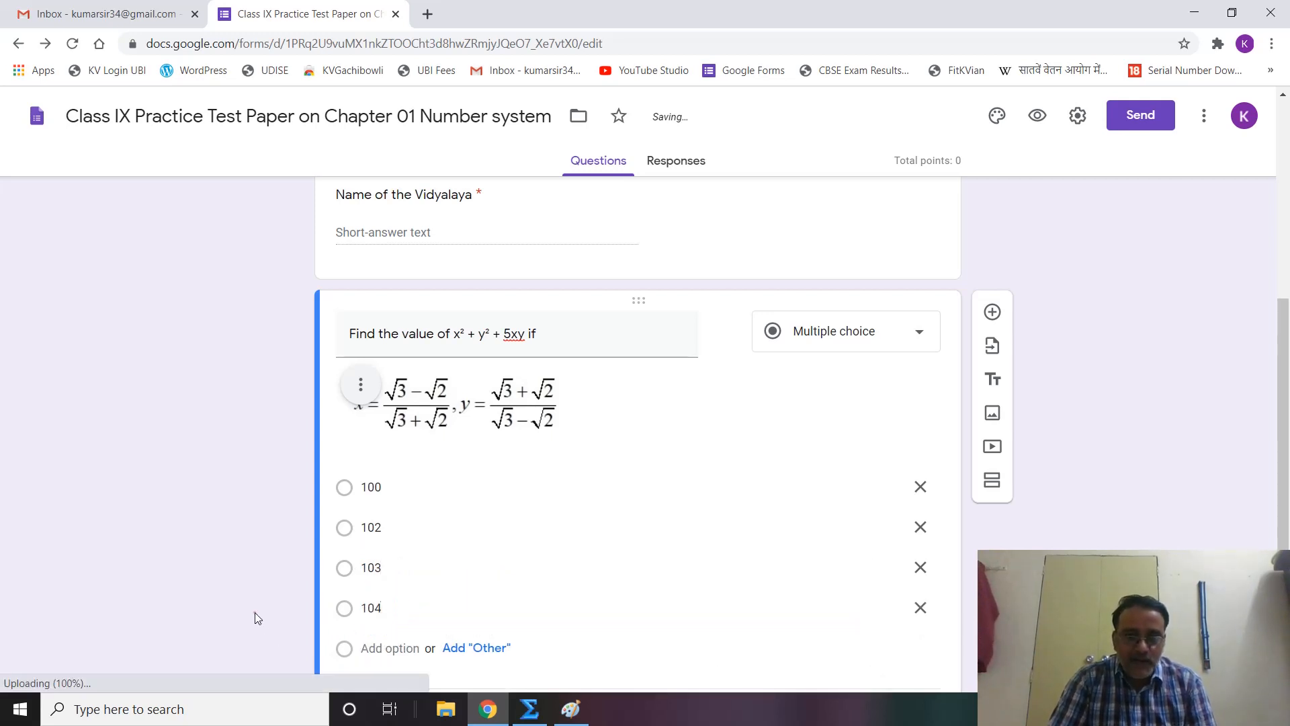
# Mark 103 as the correct answer in the answer key and assign 3 points to the question.
pyautogui.scroll(-1, 255, 612)
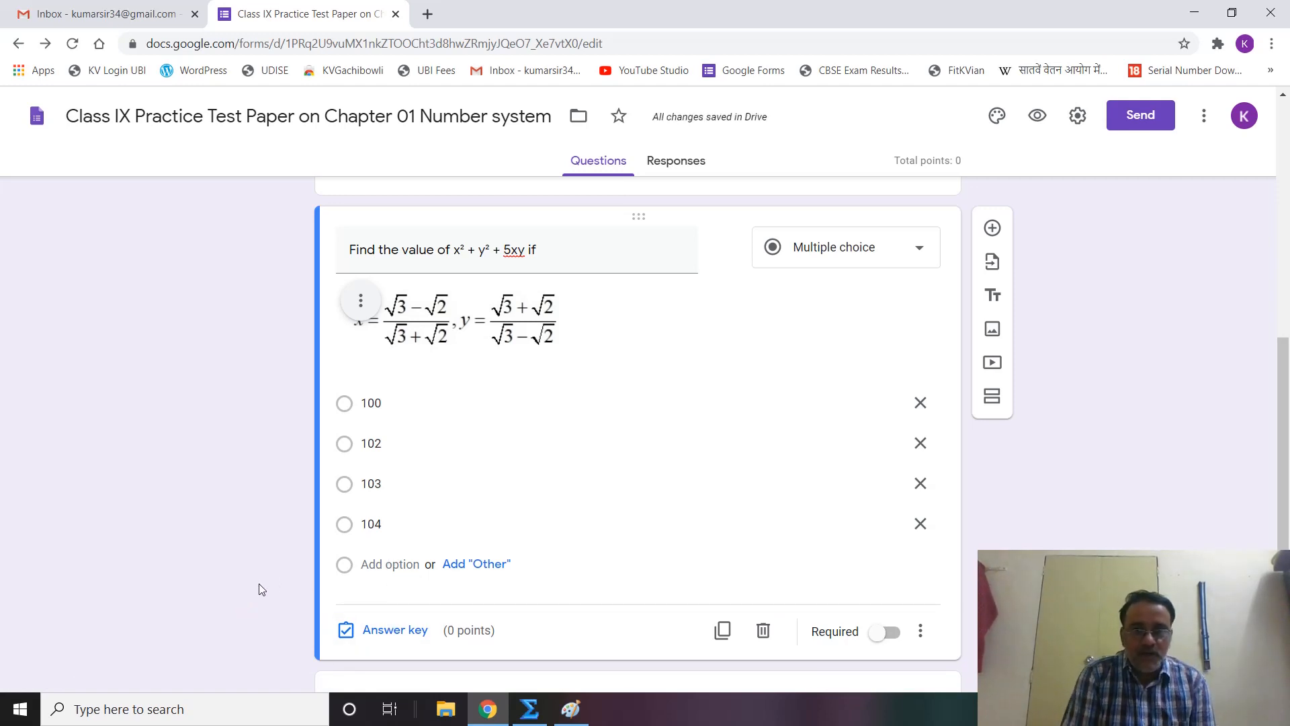
pyautogui.click(395, 631)
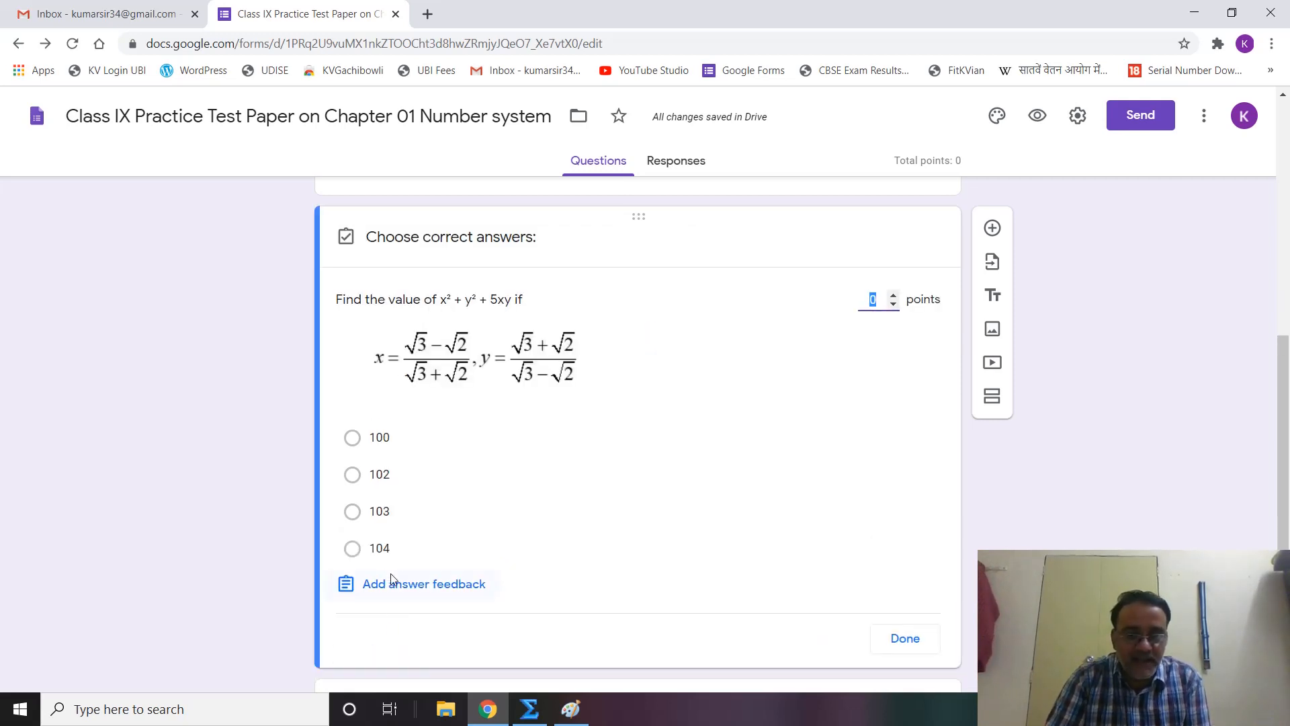
pyautogui.click(352, 512)
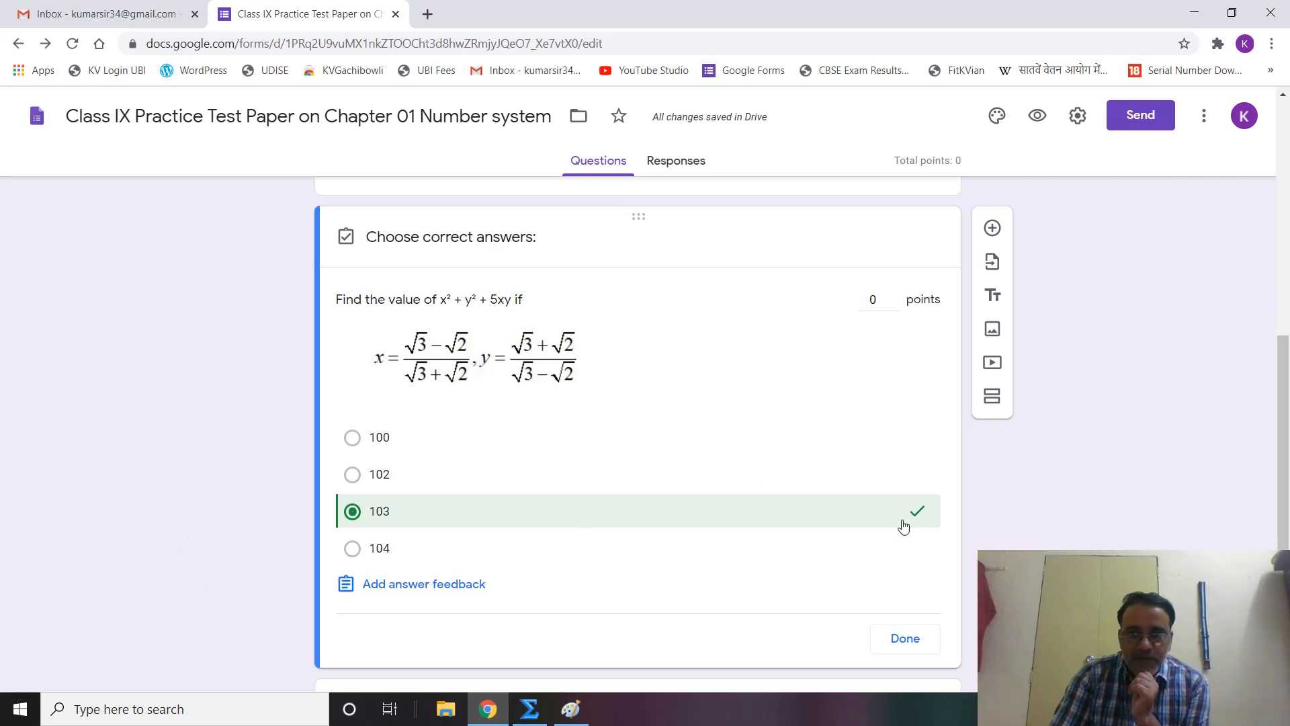
pyautogui.click(892, 294)
pyautogui.click(892, 293)
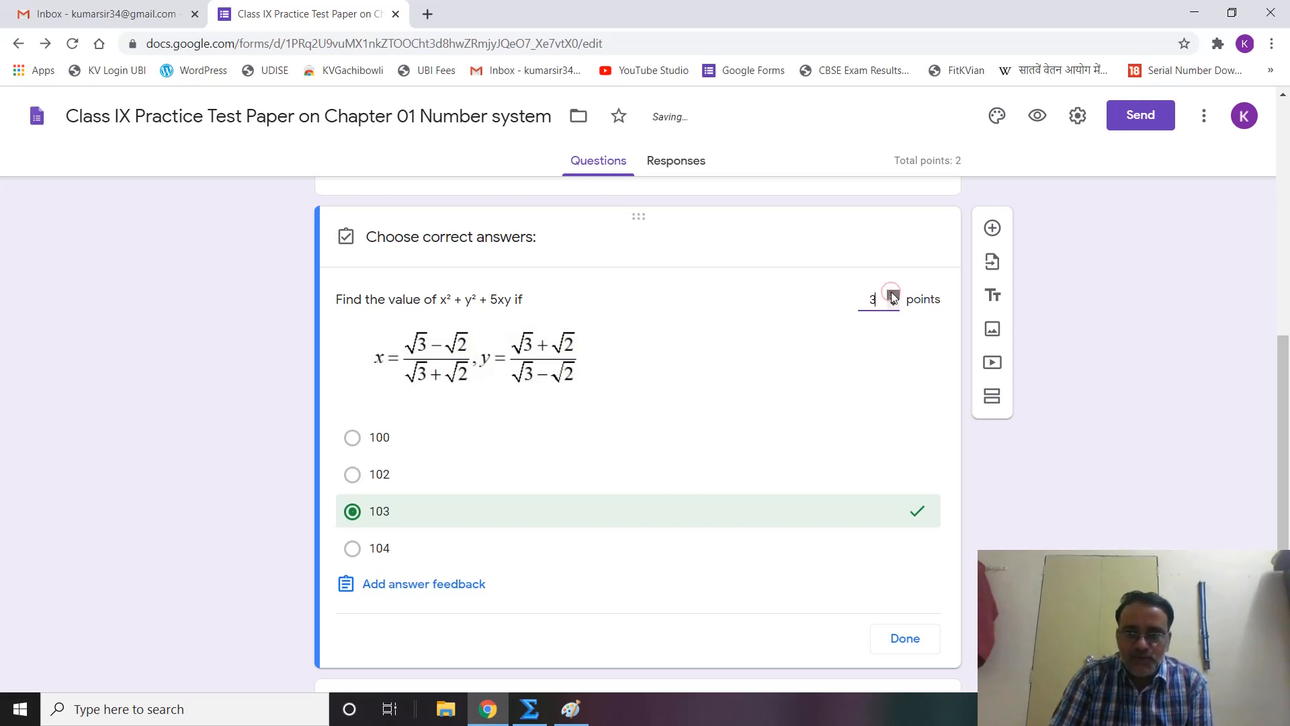
pyautogui.click(901, 647)
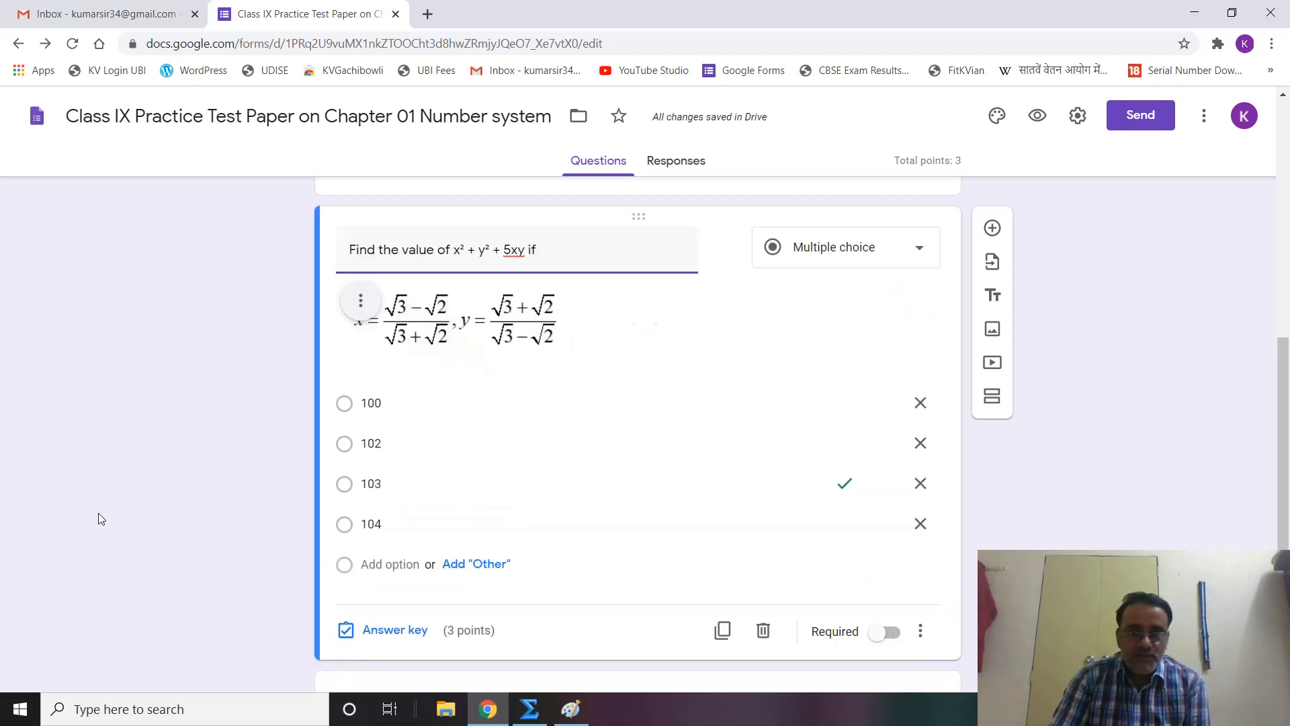
# Number the question by adding "1." before "Find the value of x² + y² + 5xy if".
pyautogui.scroll(-2, 125, 498)
pyautogui.scroll(5, 248, 253)
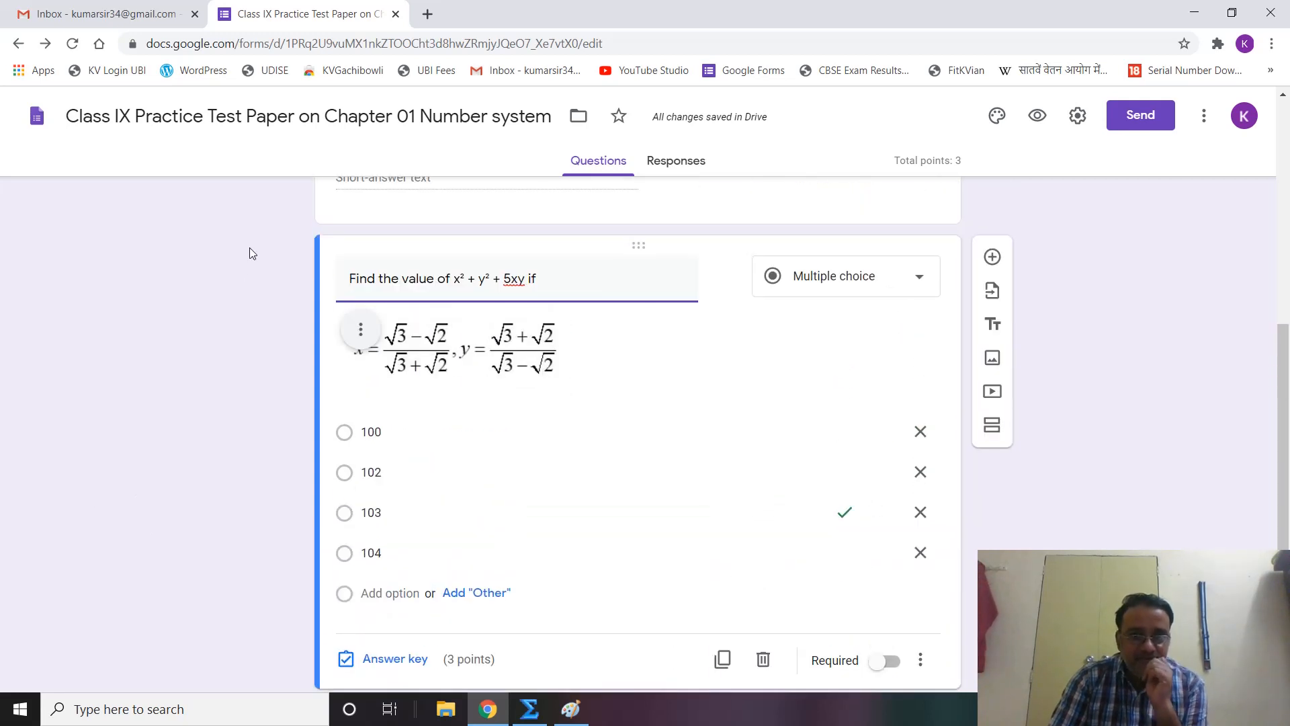
pyautogui.write('1.')
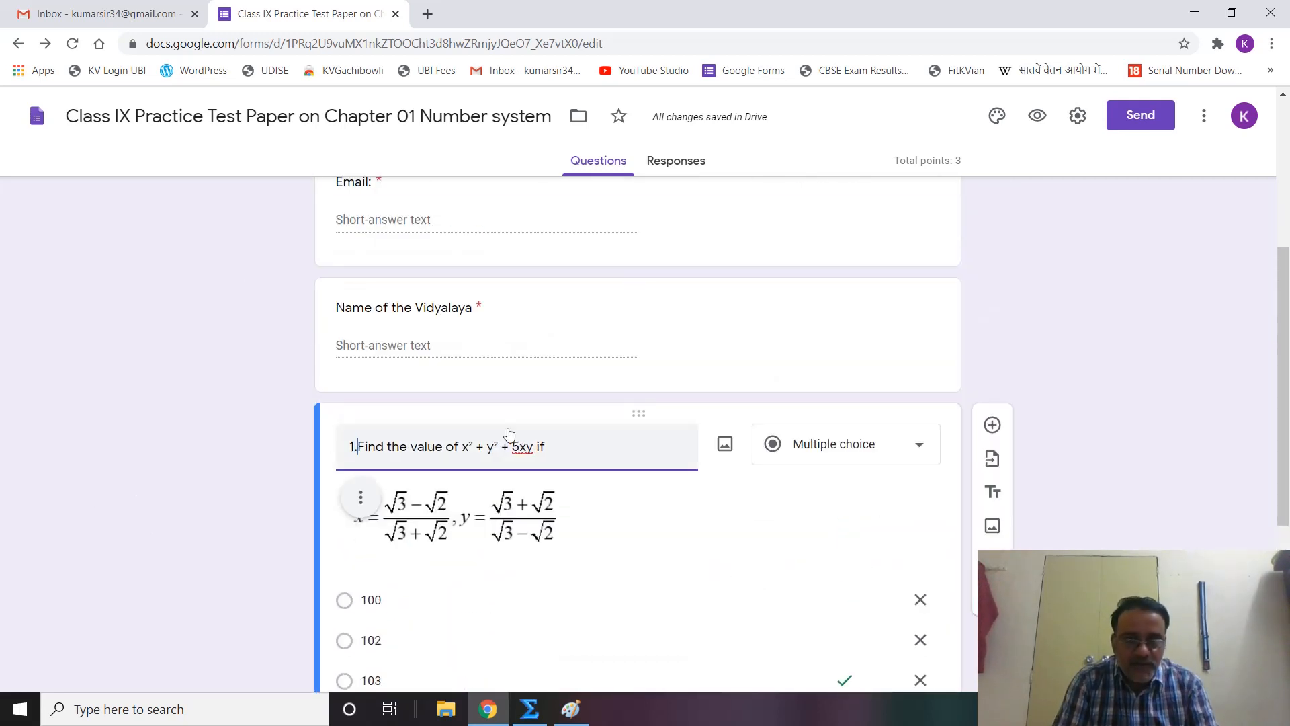
pyautogui.click(195, 504)
# Add a multiple-choice question below question 1 with the text "2. Find the value of a and b if".
pyautogui.scroll(-1, 196, 504)
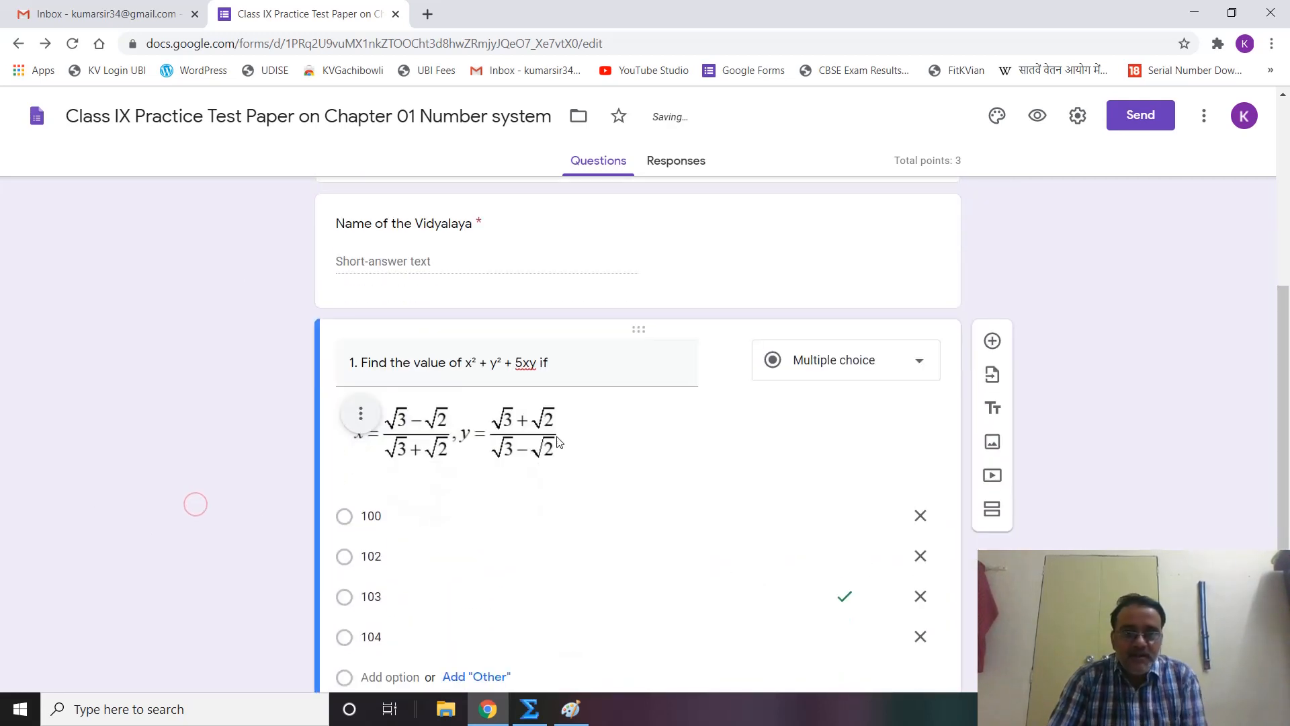
pyautogui.scroll(-1, 1111, 368)
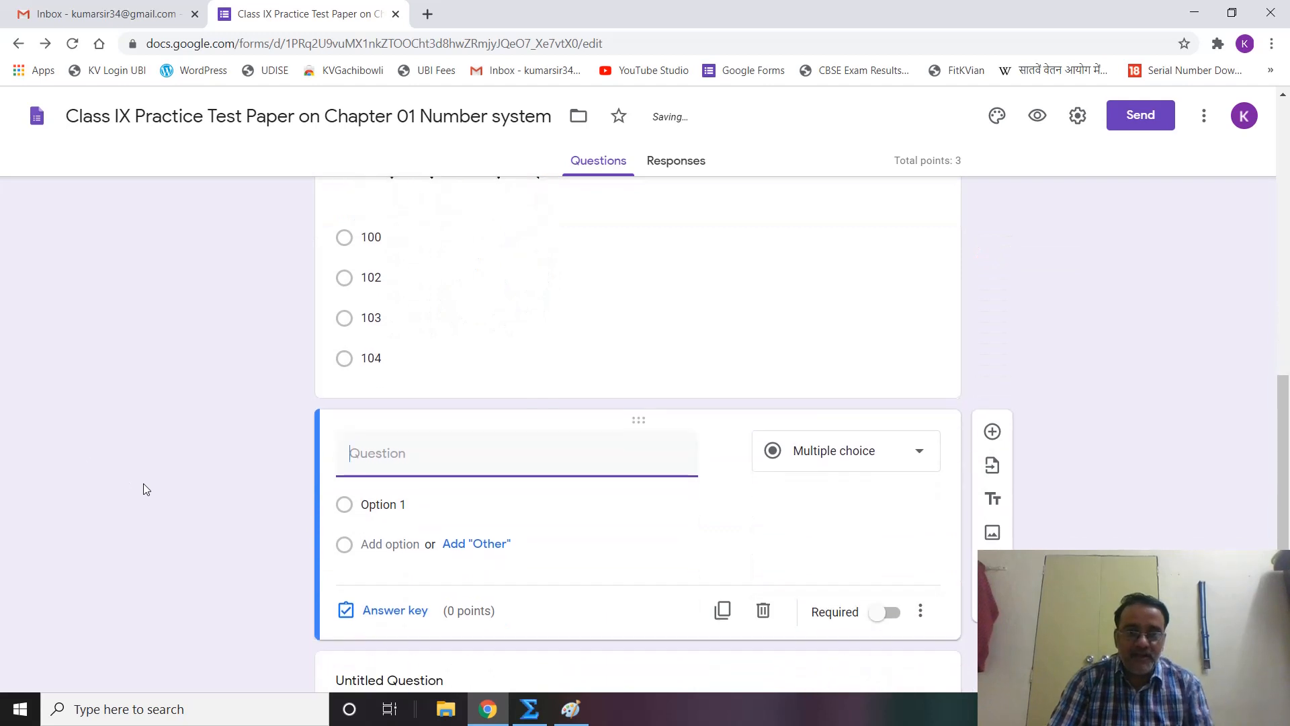
pyautogui.write('2')
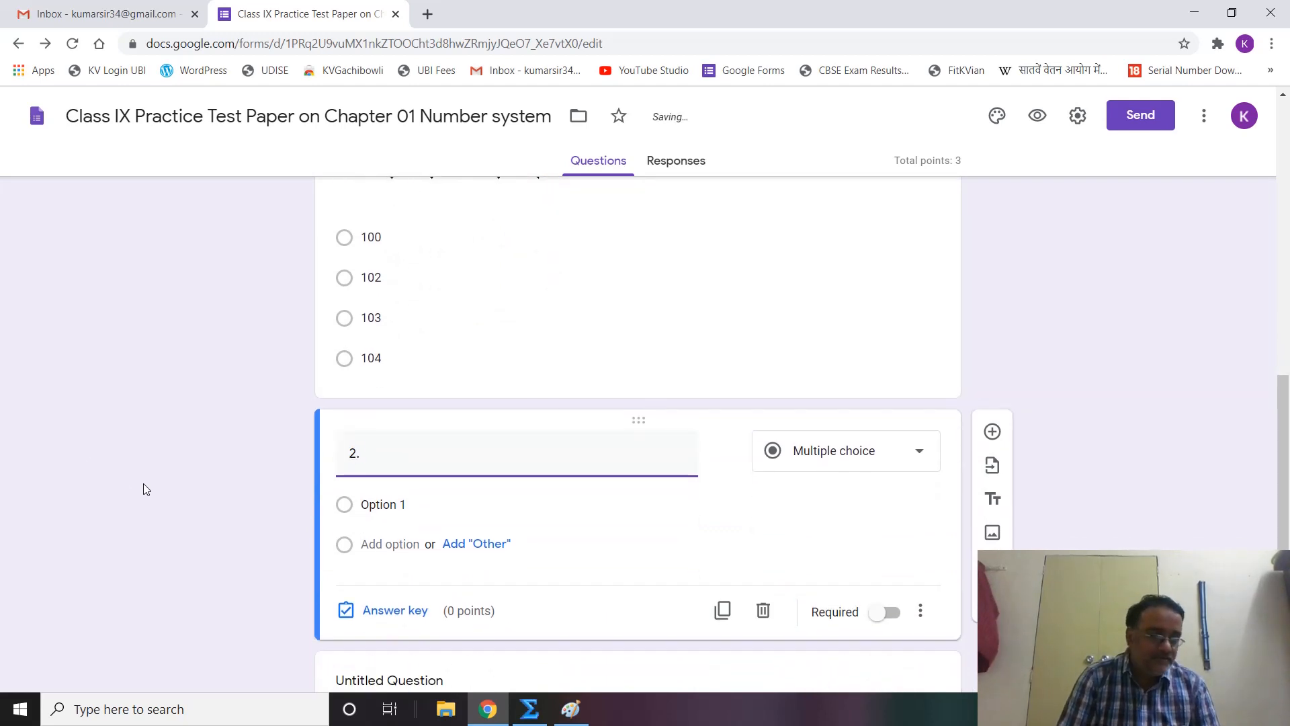
pyautogui.write('. Fi')
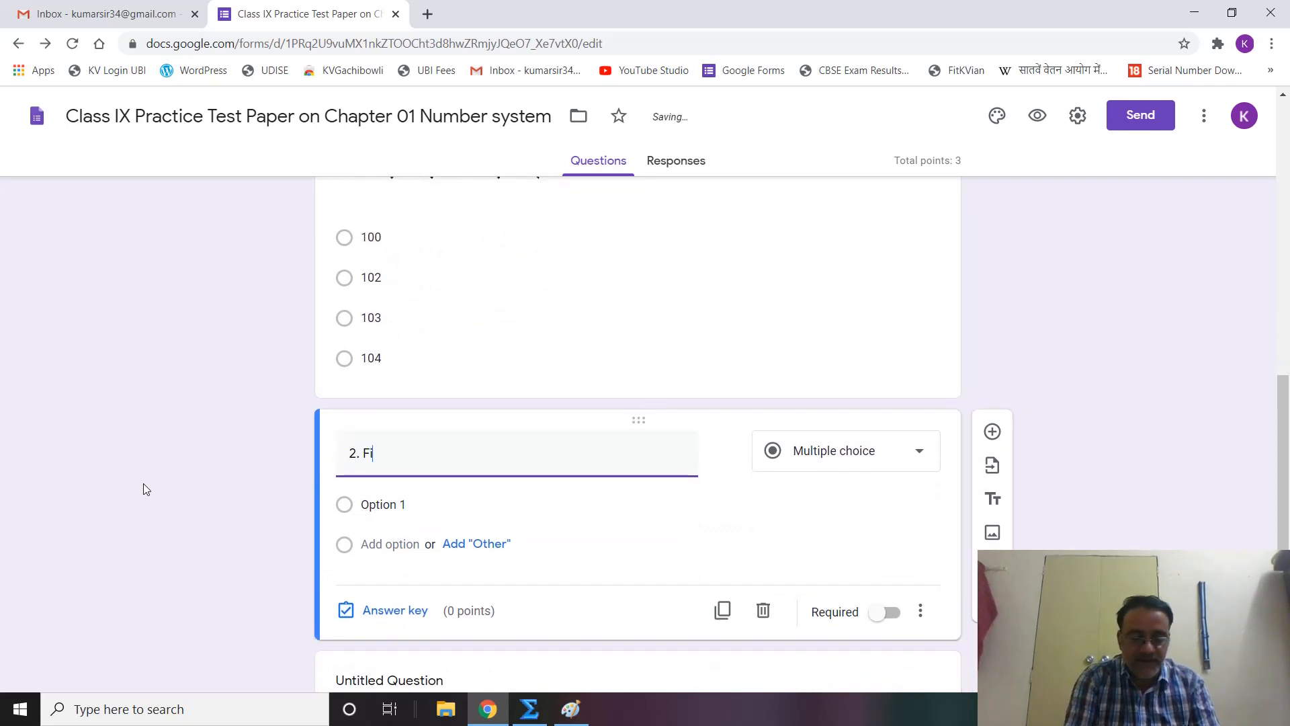
pyautogui.write('nd the val')
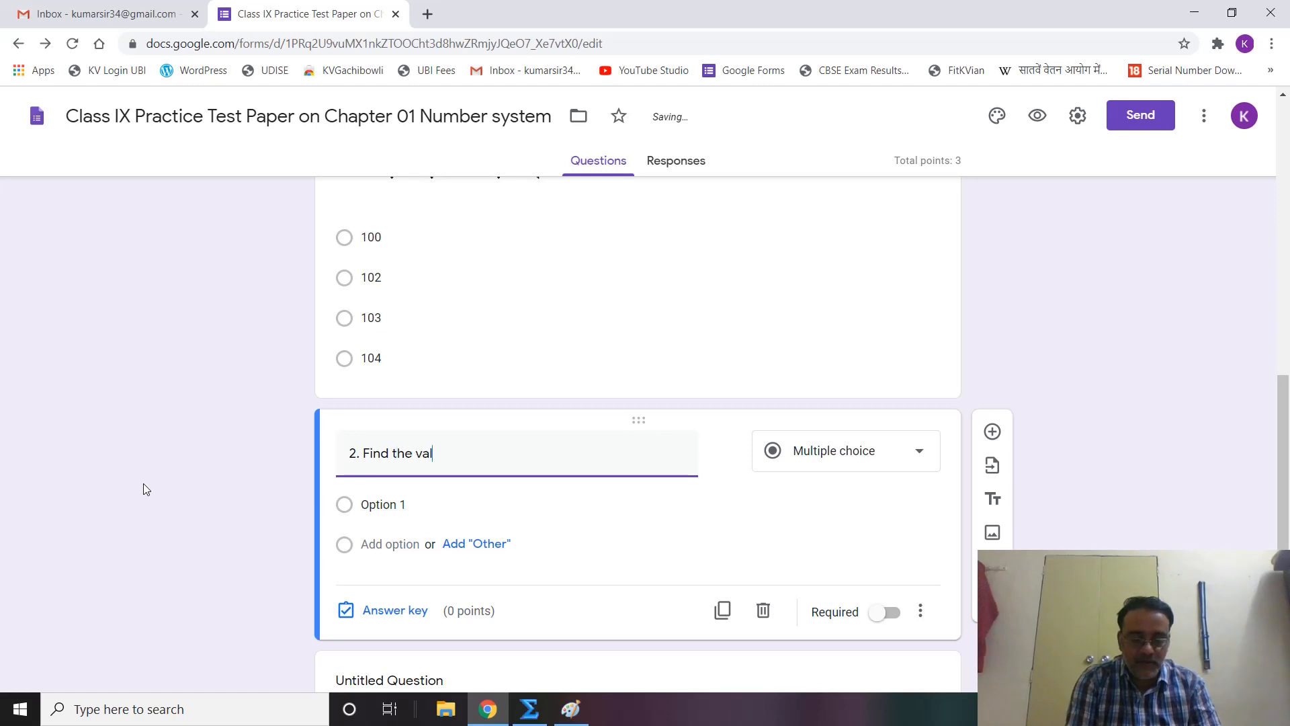
pyautogui.write('ue of a')
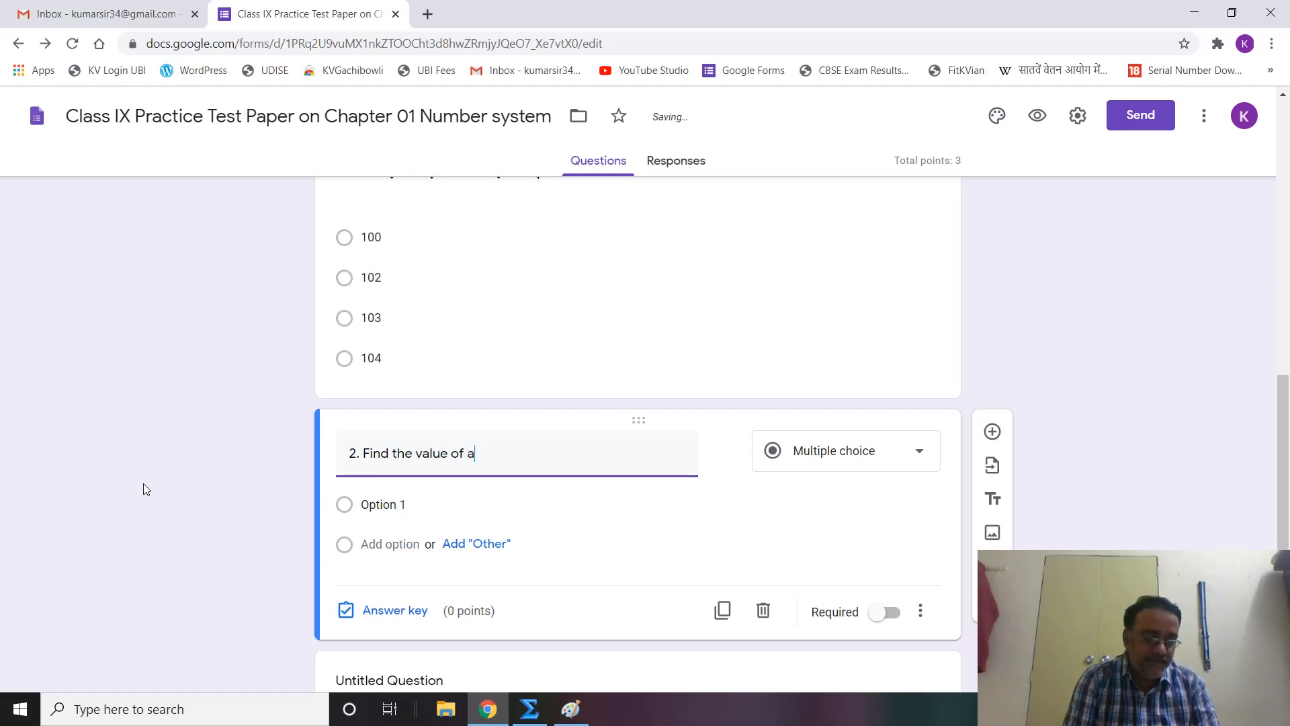
pyautogui.write(' and b if')
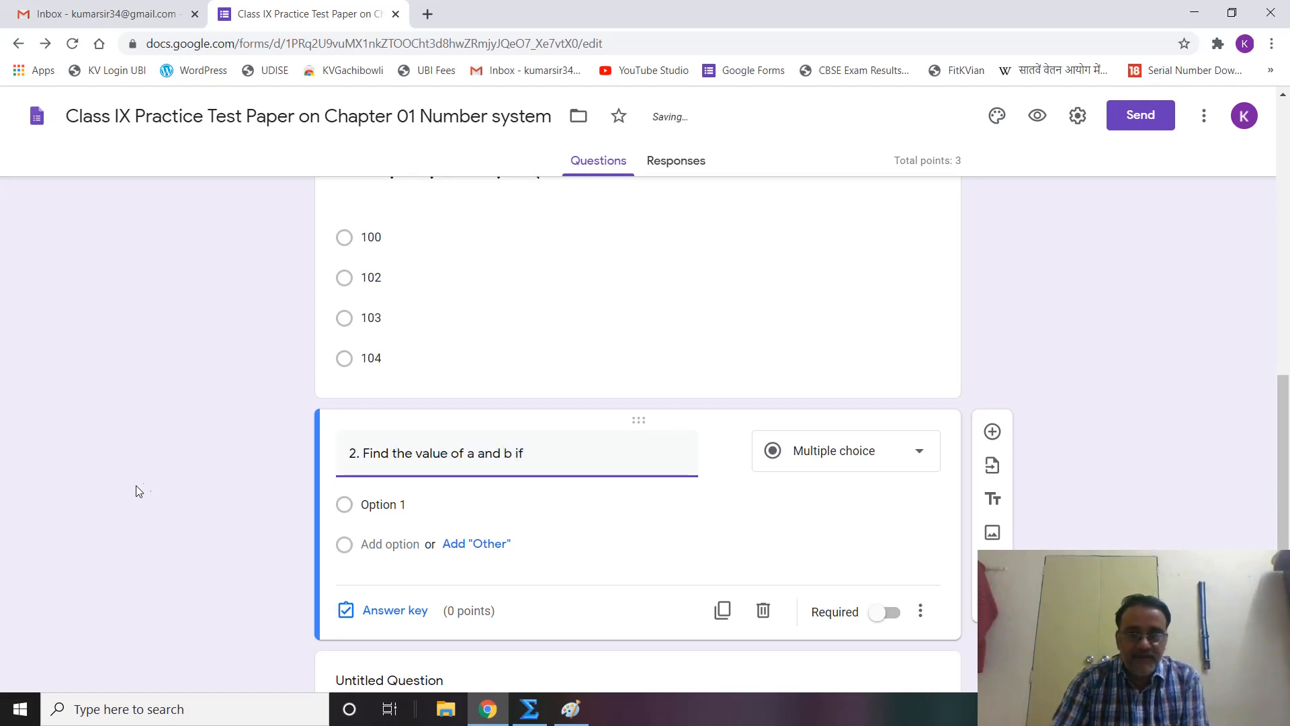
pyautogui.click(149, 512)
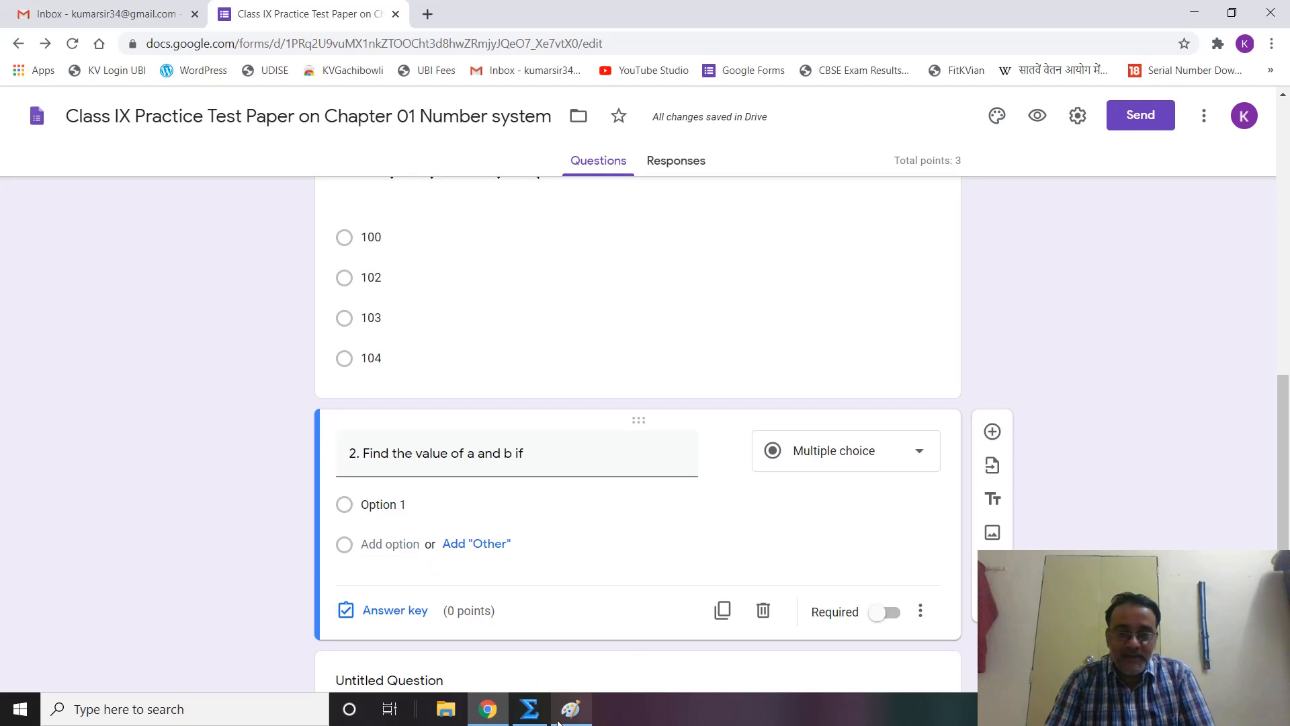
# Switch to MathType and delete the whole previous equation.
pyautogui.click(529, 709)
pyautogui.hotkey('ctrl', 'a')
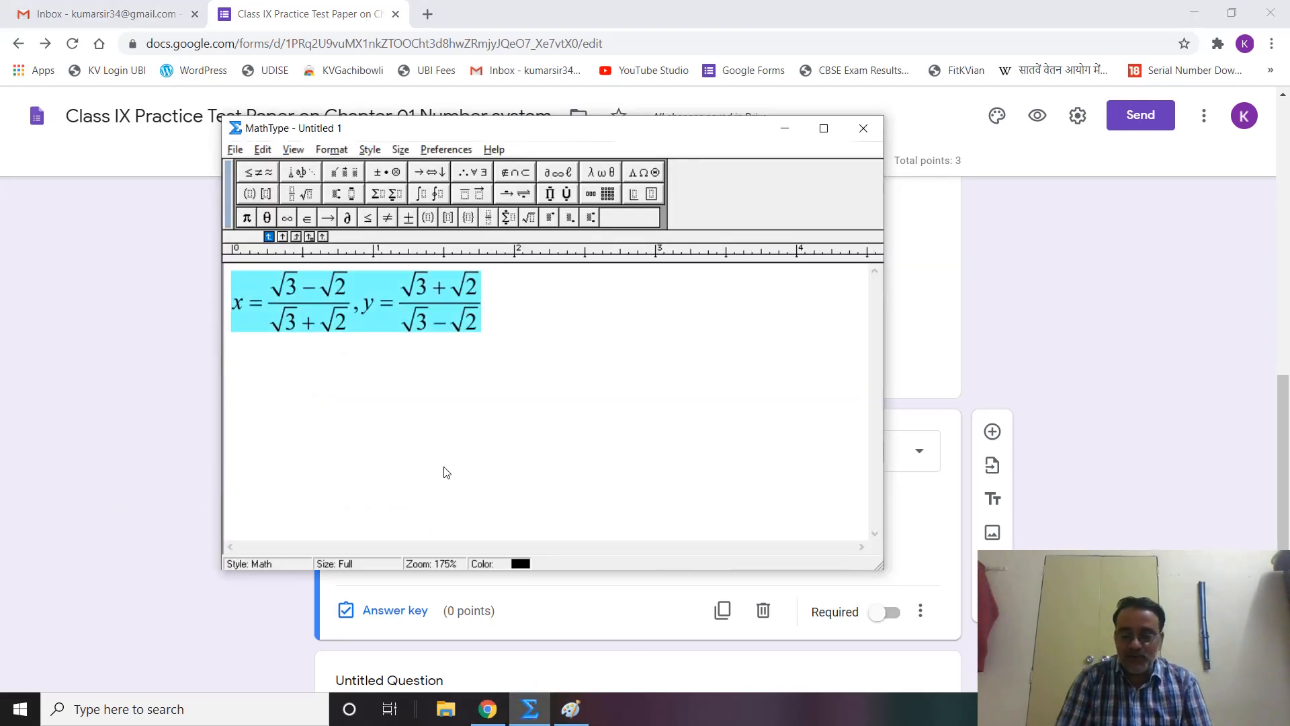
pyautogui.press('Delete')
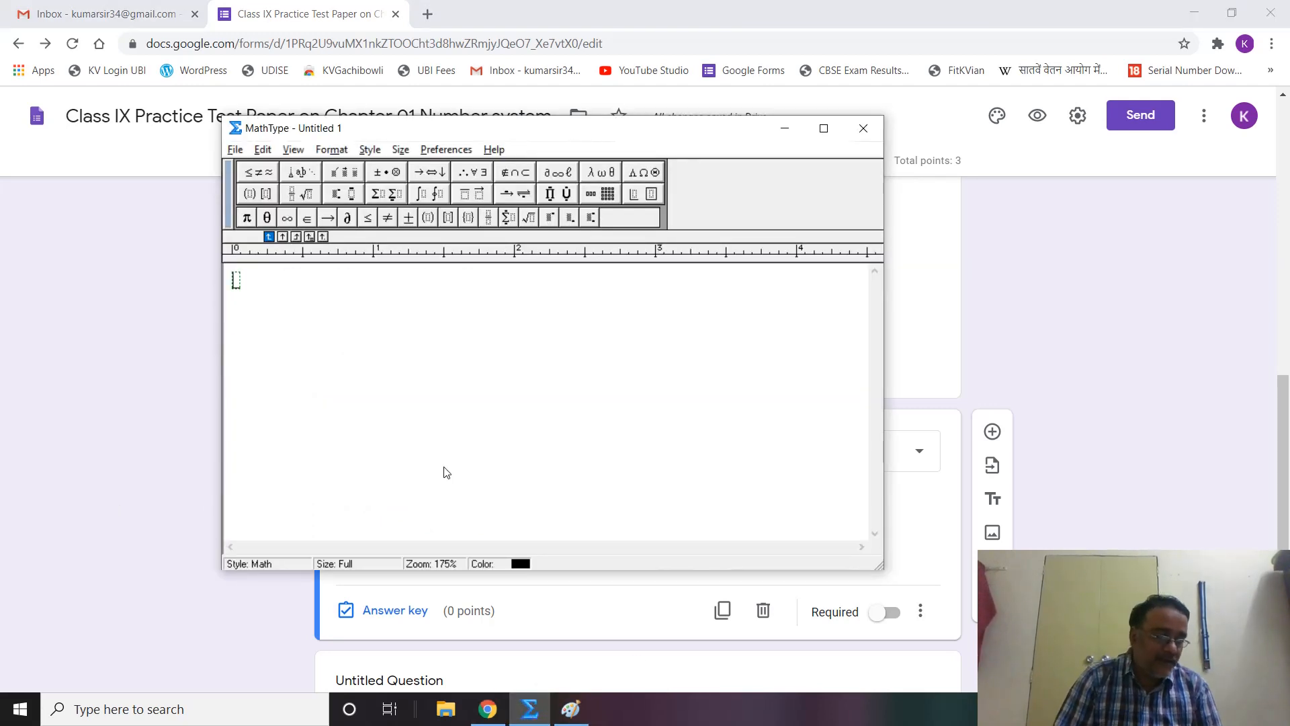
# Insert a full-size fraction and enter √3 − 1 as its numerator.
pyautogui.click(293, 195)
pyautogui.click(291, 214)
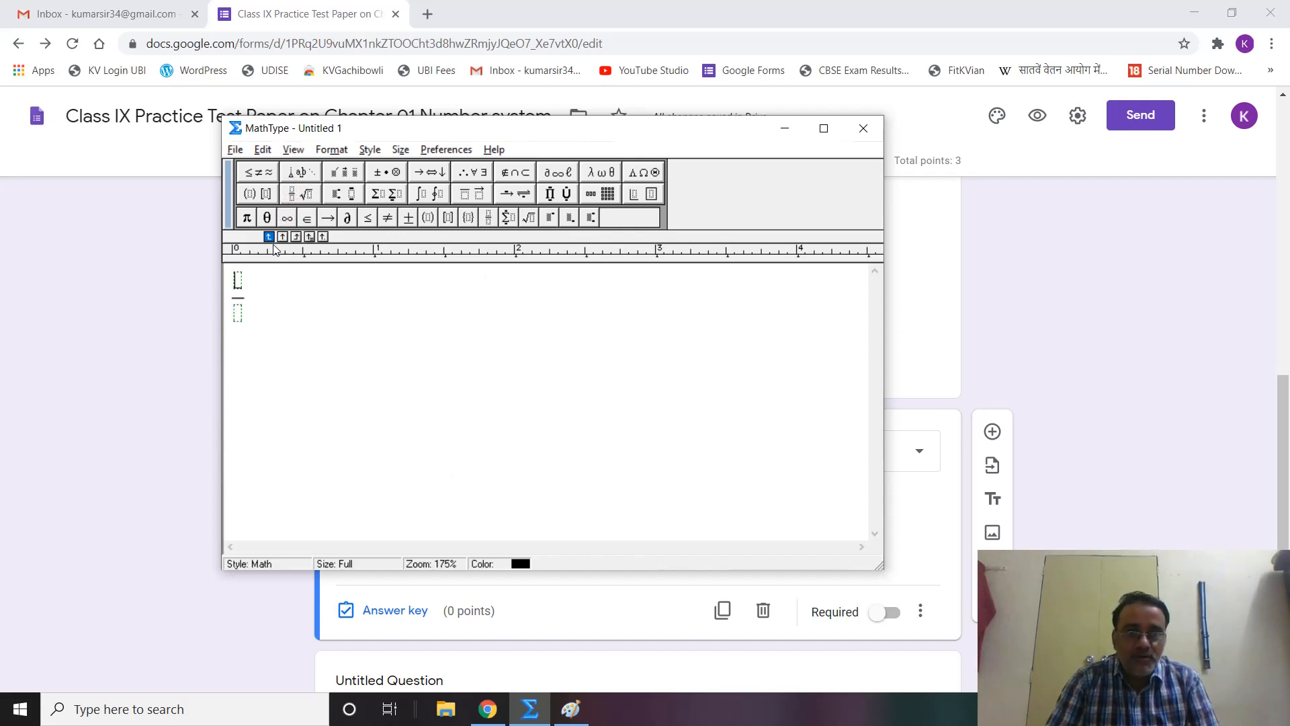
pyautogui.click(304, 196)
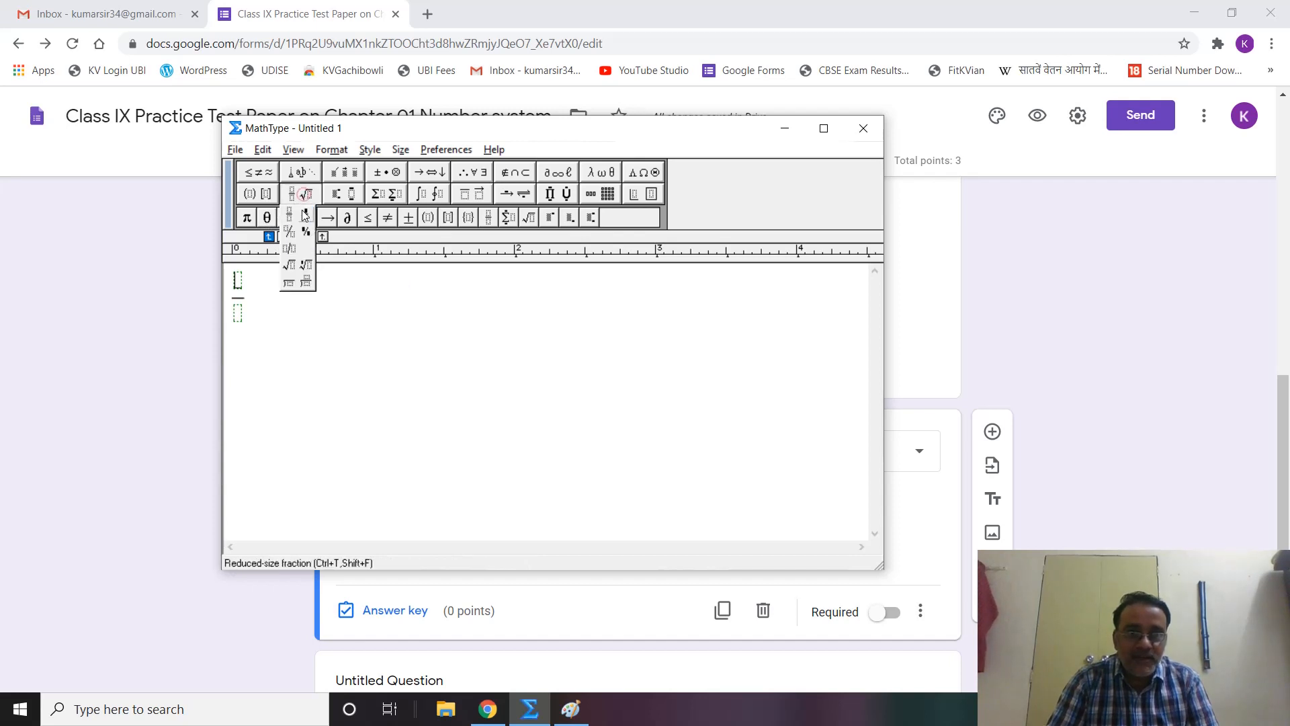
pyautogui.click(299, 247)
pyautogui.write('3')
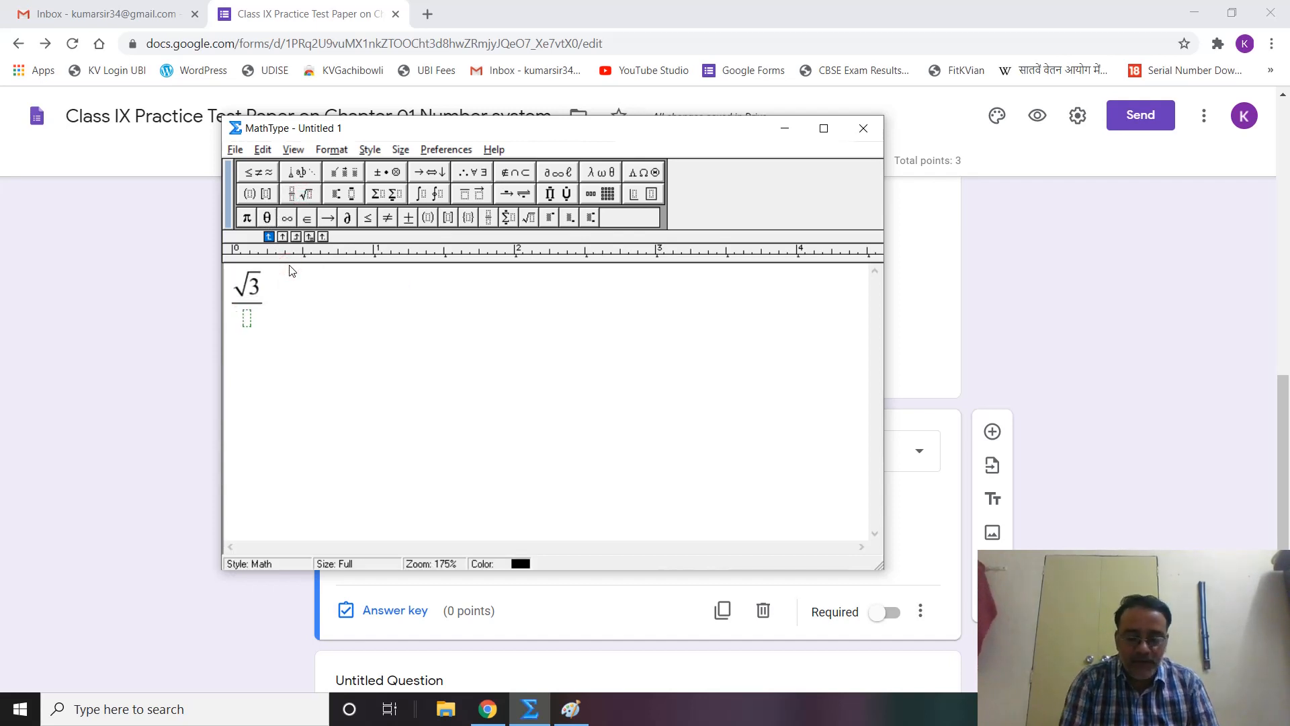
pyautogui.press('Right')
pyautogui.write('-1')
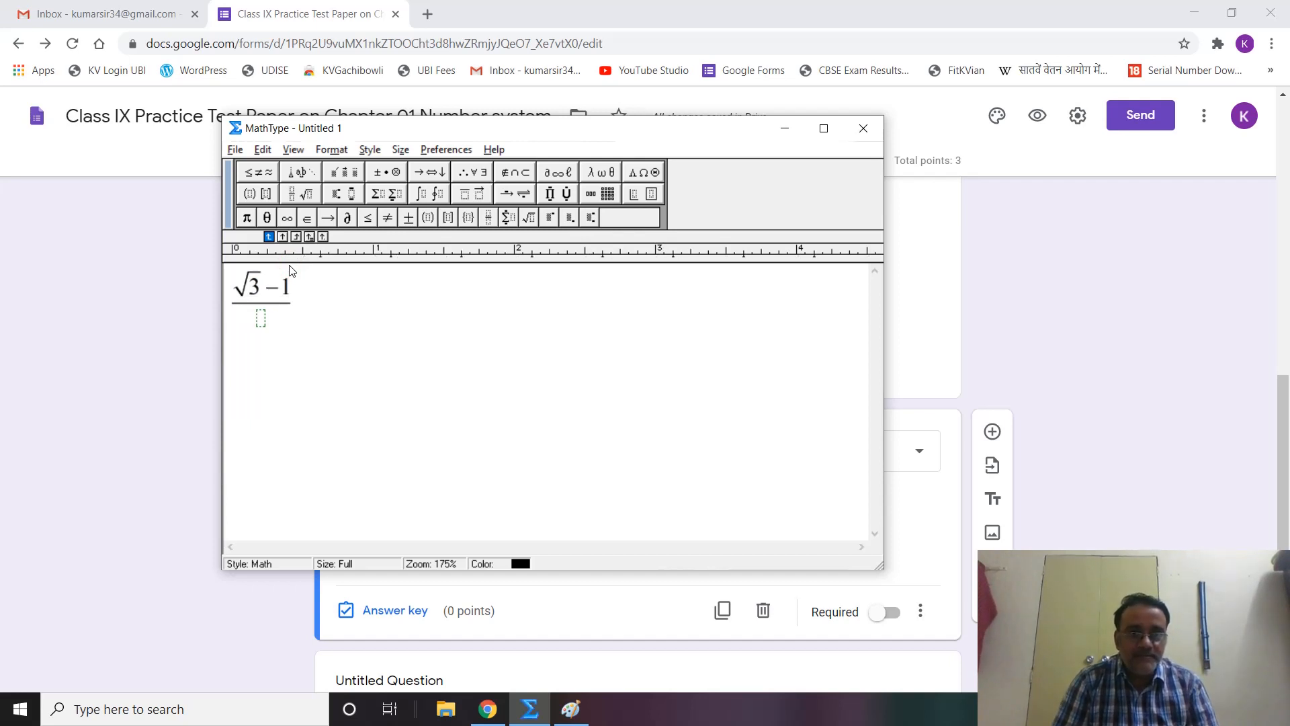
# Copy the numerator into the denominator and change its minus sign to plus, giving √3 + 1.
pyautogui.hotkey('shift', 'Left')
pyautogui.hotkey('shift', 'Left')
pyautogui.hotkey('shift', 'Left')
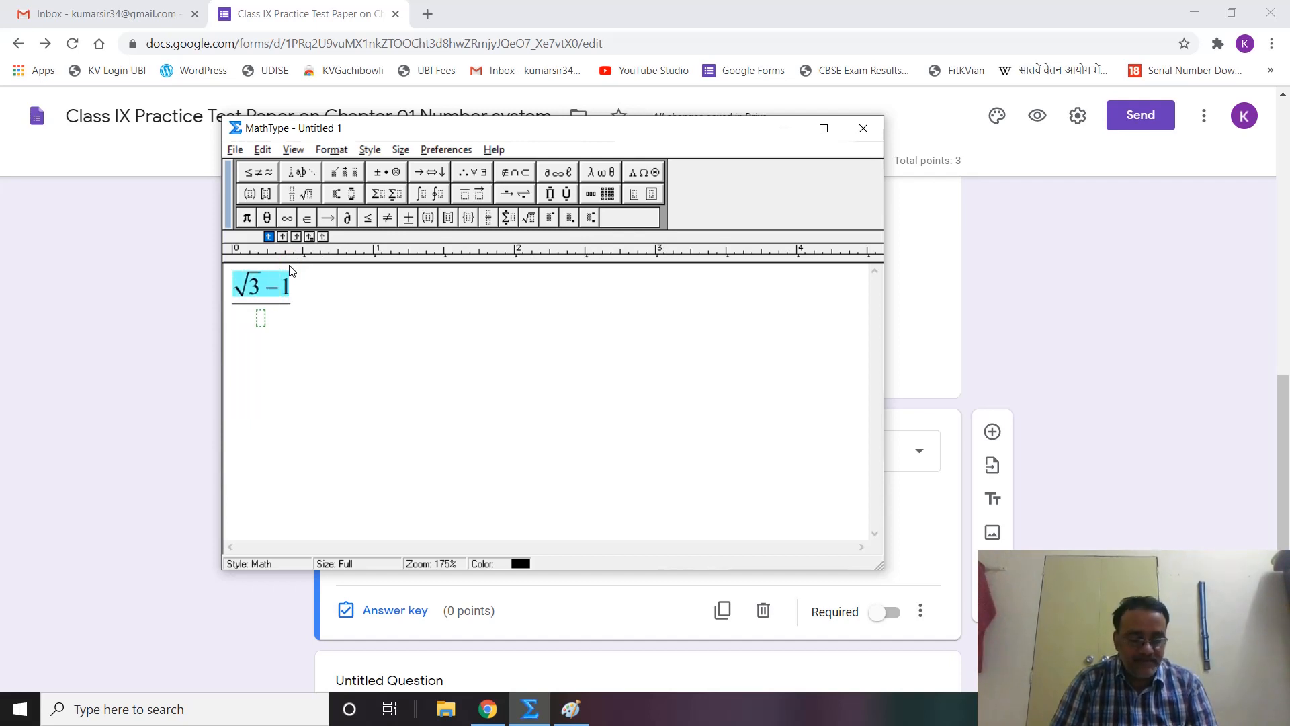
pyautogui.hotkey('ctrl', 'c')
pyautogui.press('Down')
pyautogui.hotkey('ctrl', 'v')
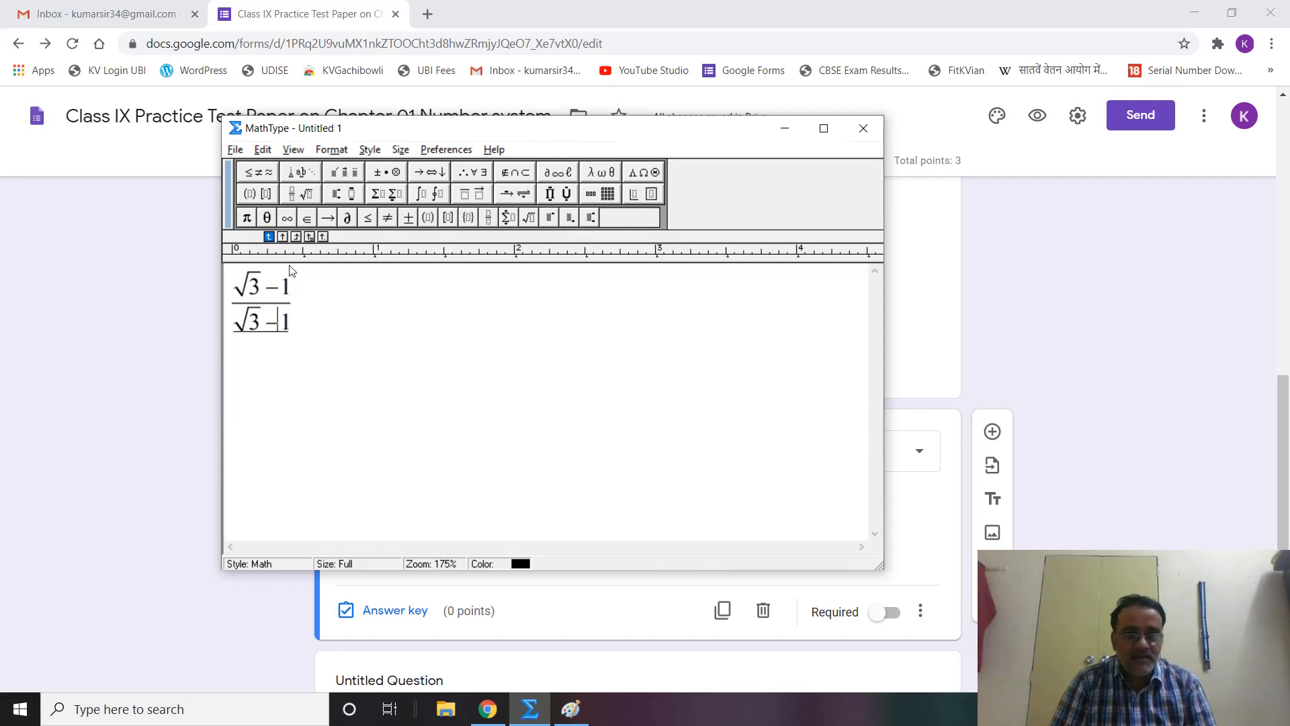
pyautogui.press('BackSpace')
pyautogui.write('+')
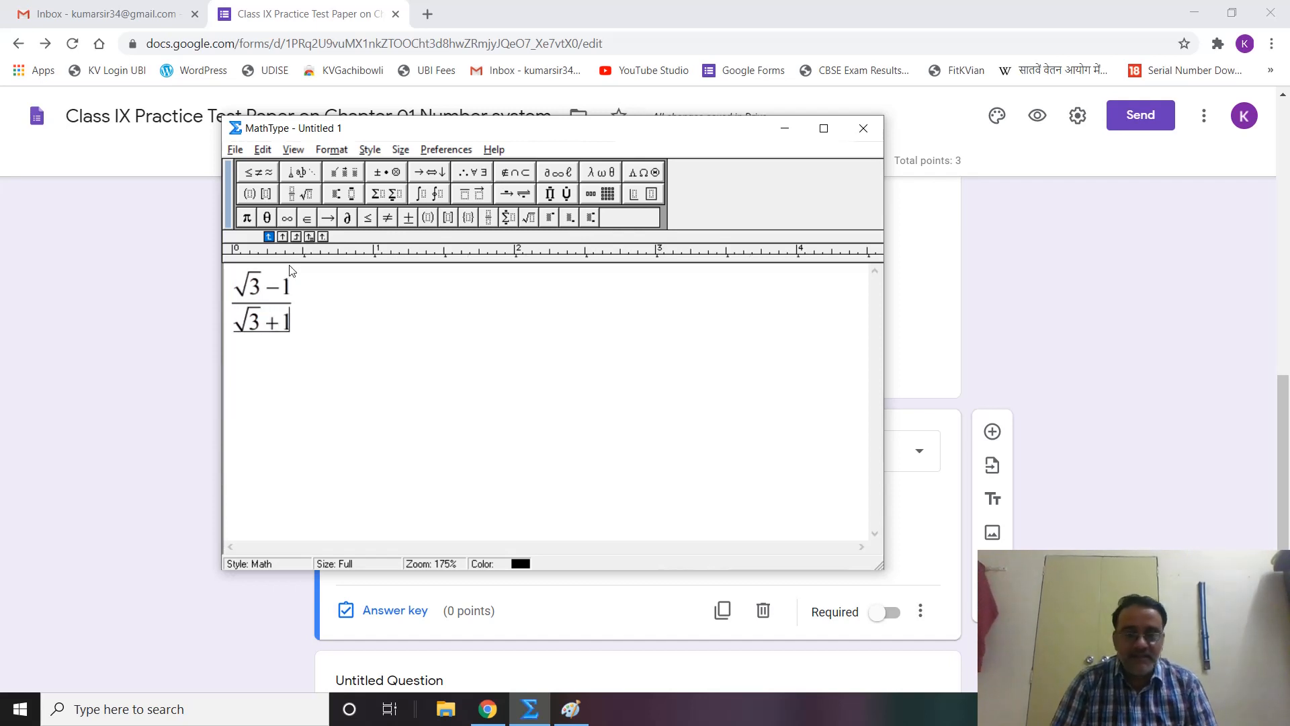
# Complete the equation by adding = a + b√3 after the fraction.
pyautogui.press('Tab')
pyautogui.write('=')
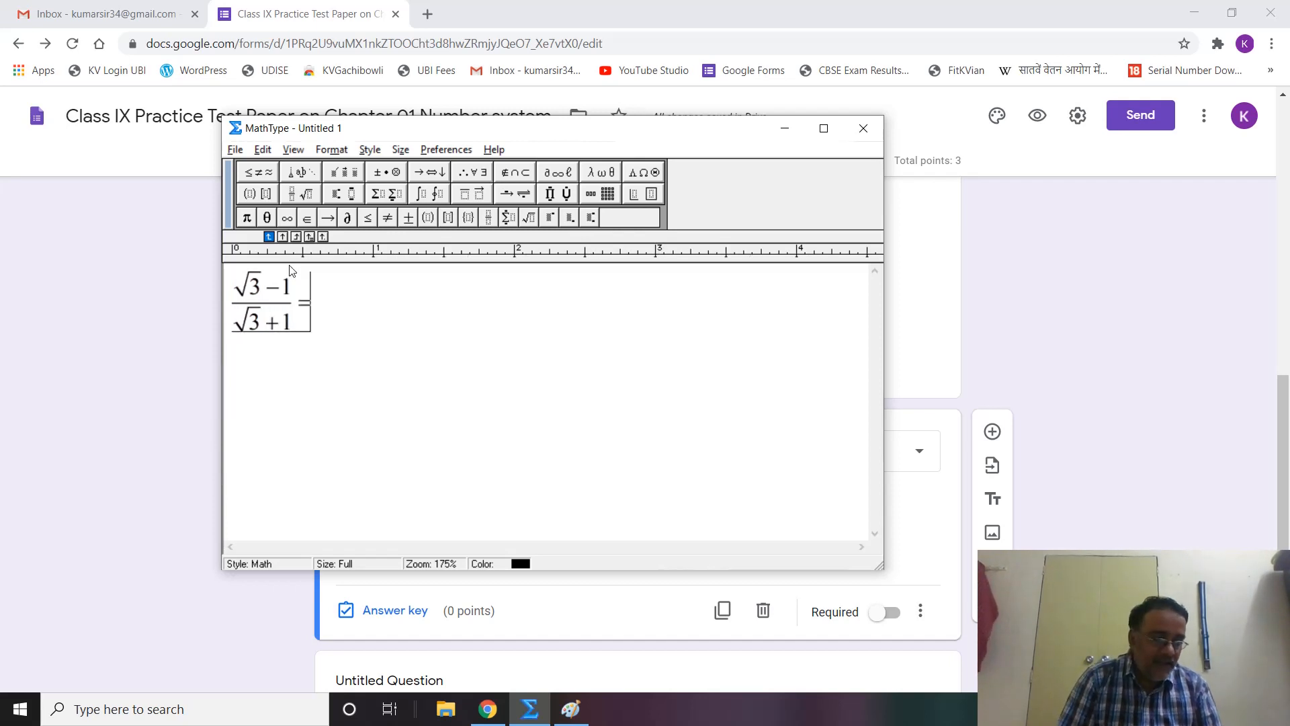
pyautogui.write('a')
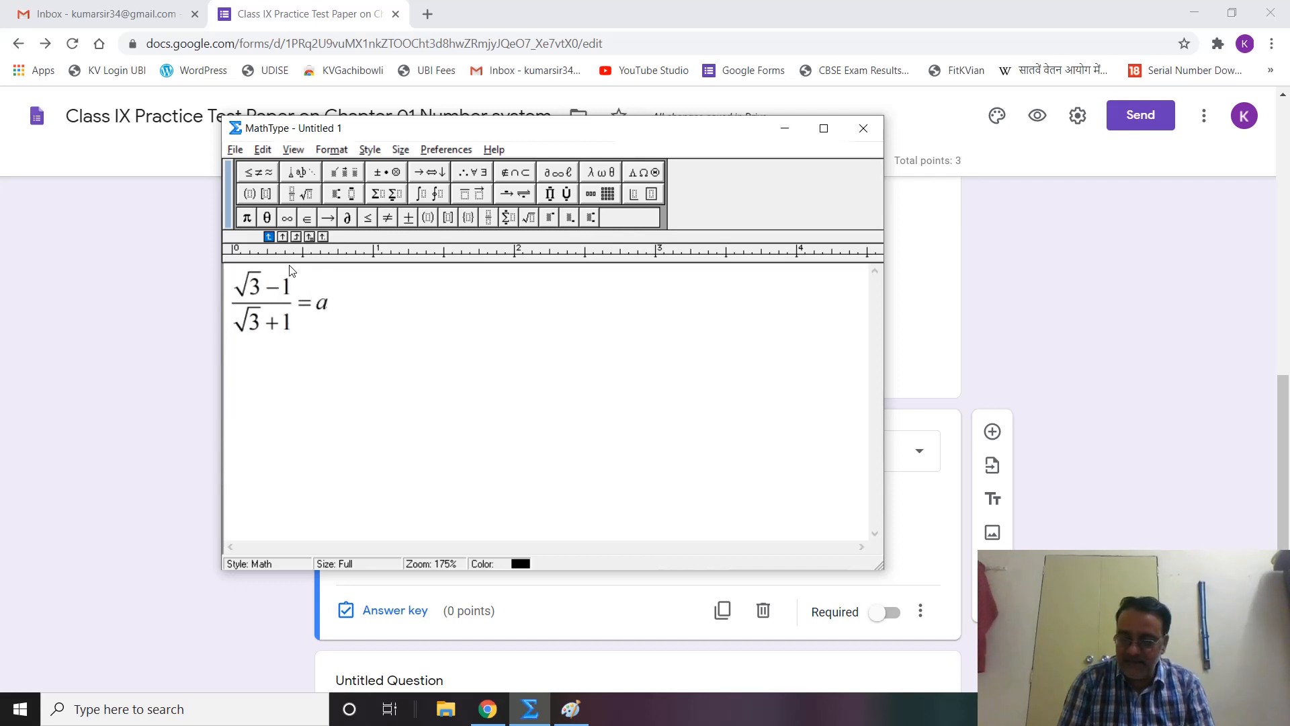
pyautogui.write('+b')
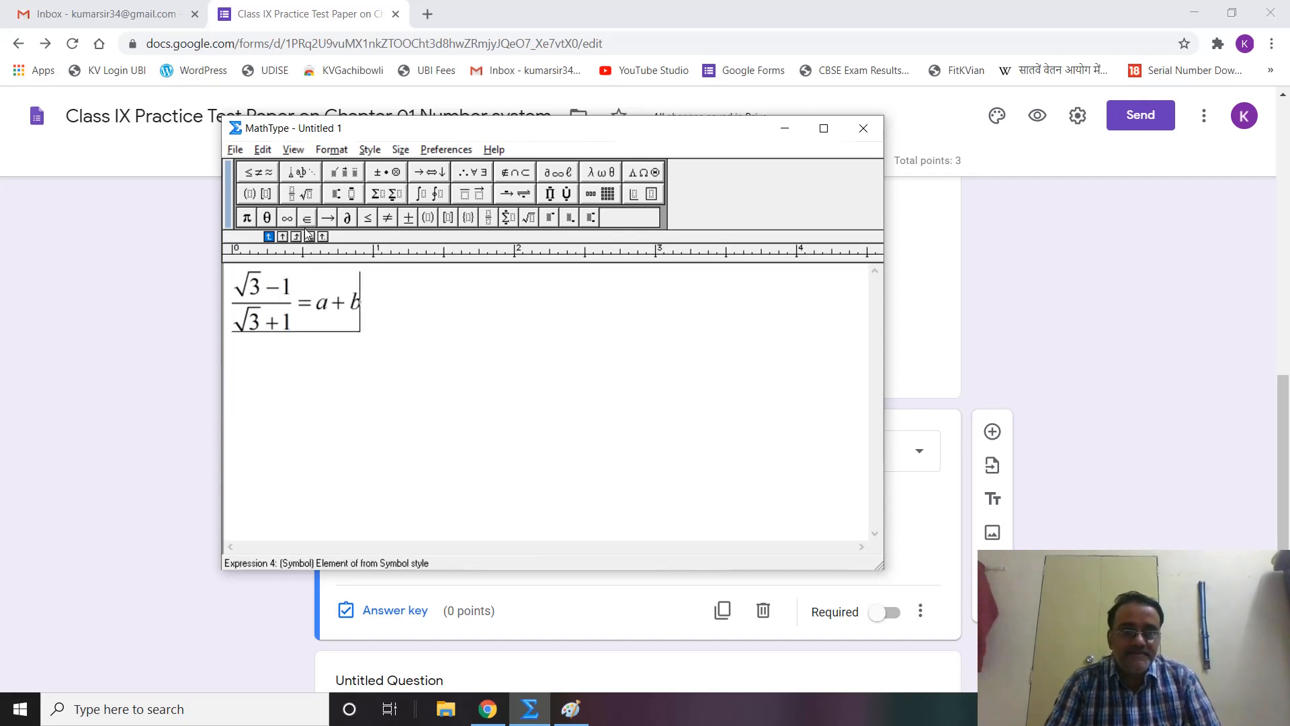
pyautogui.click(300, 194)
pyautogui.click(288, 263)
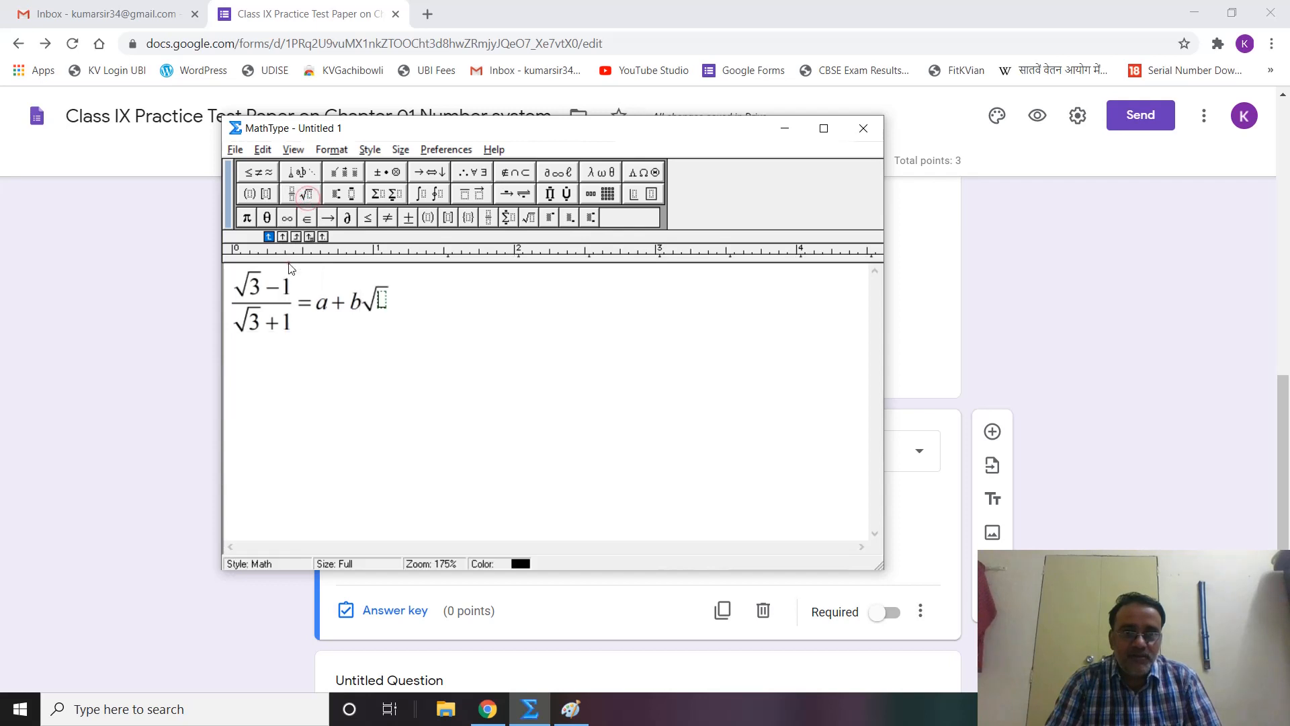
pyautogui.write('3')
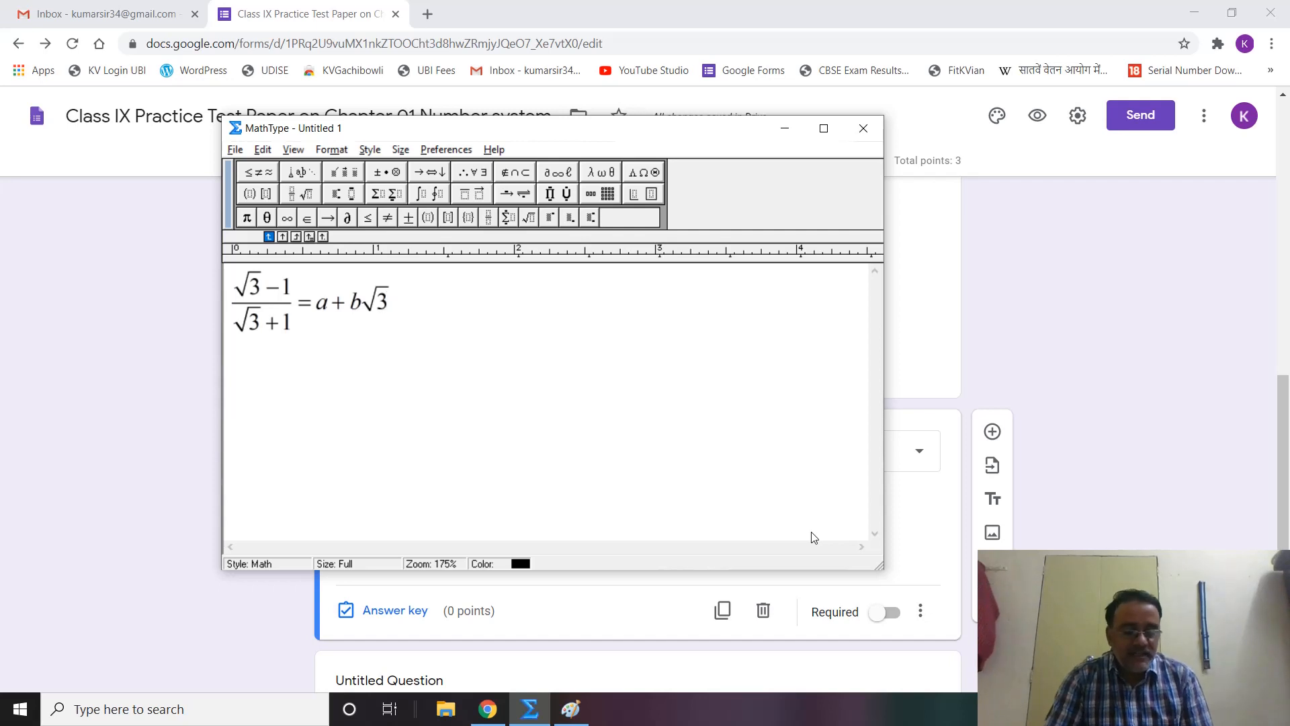
# Copy the entire equation, switch to Paint and paste it into a new image.
pyautogui.hotkey('ctrl', 'a')
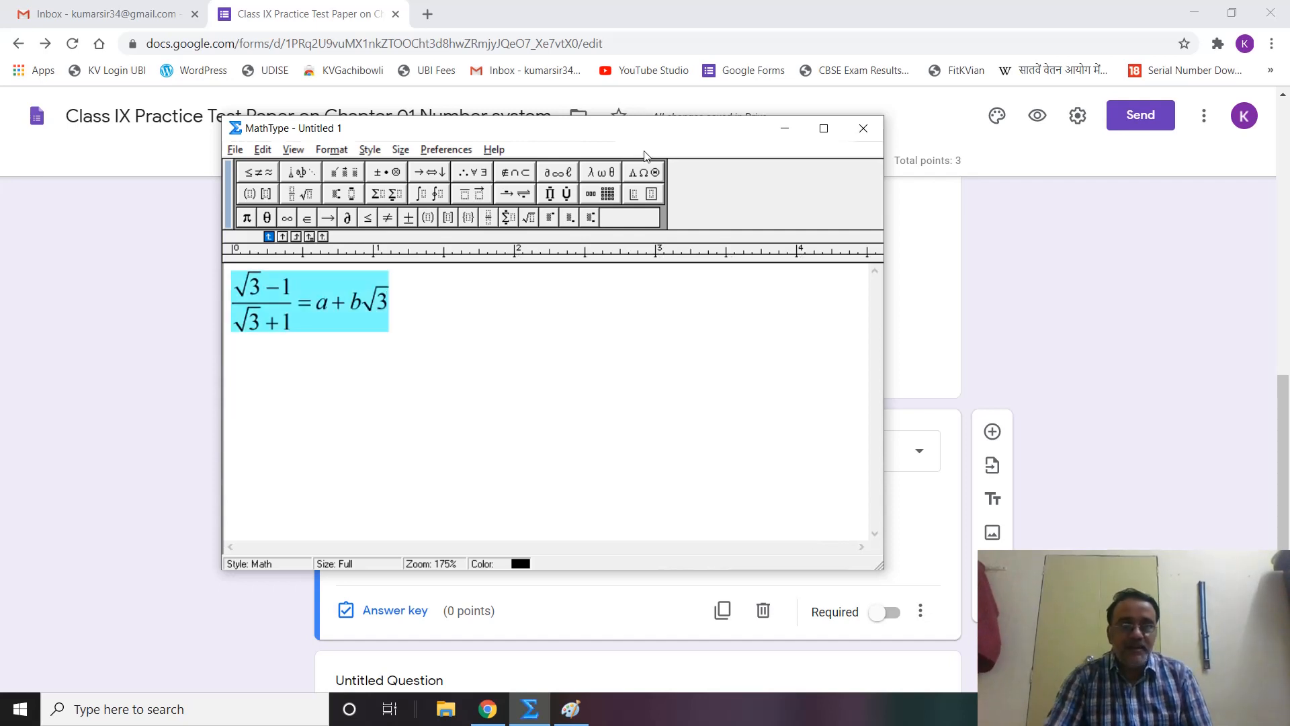
pyautogui.click(264, 152)
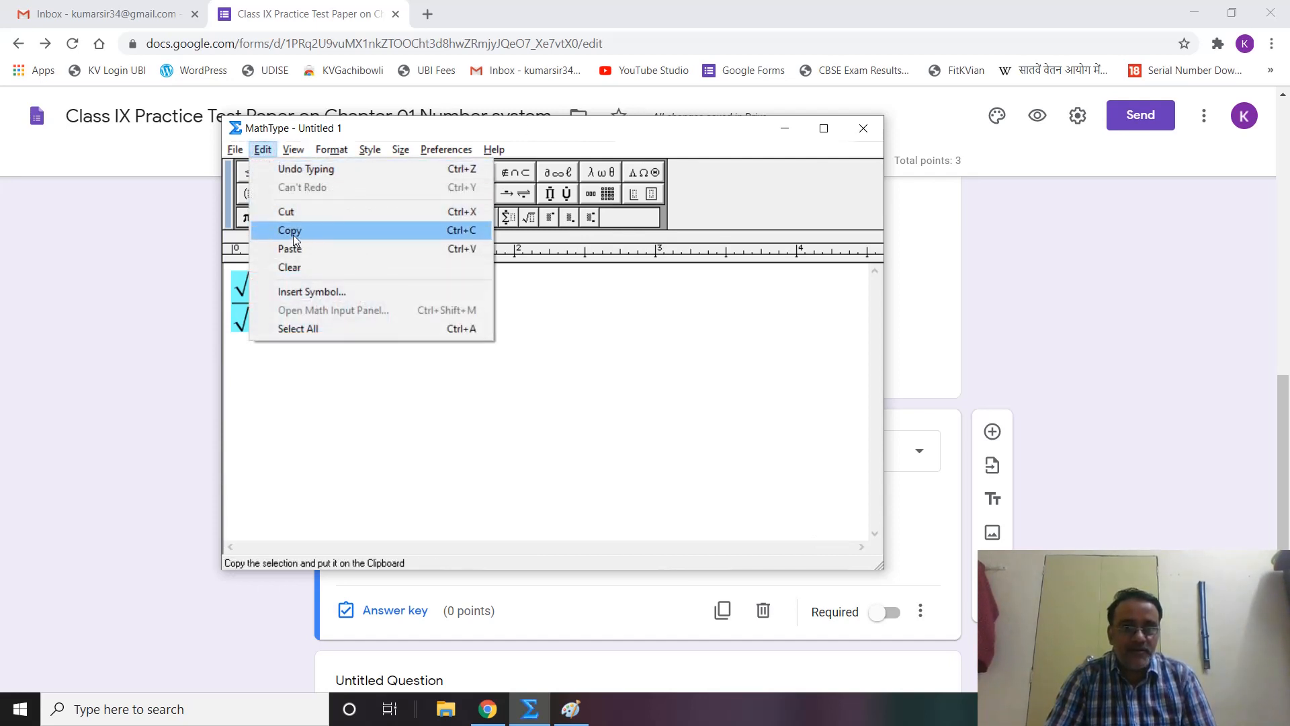
pyautogui.click(293, 236)
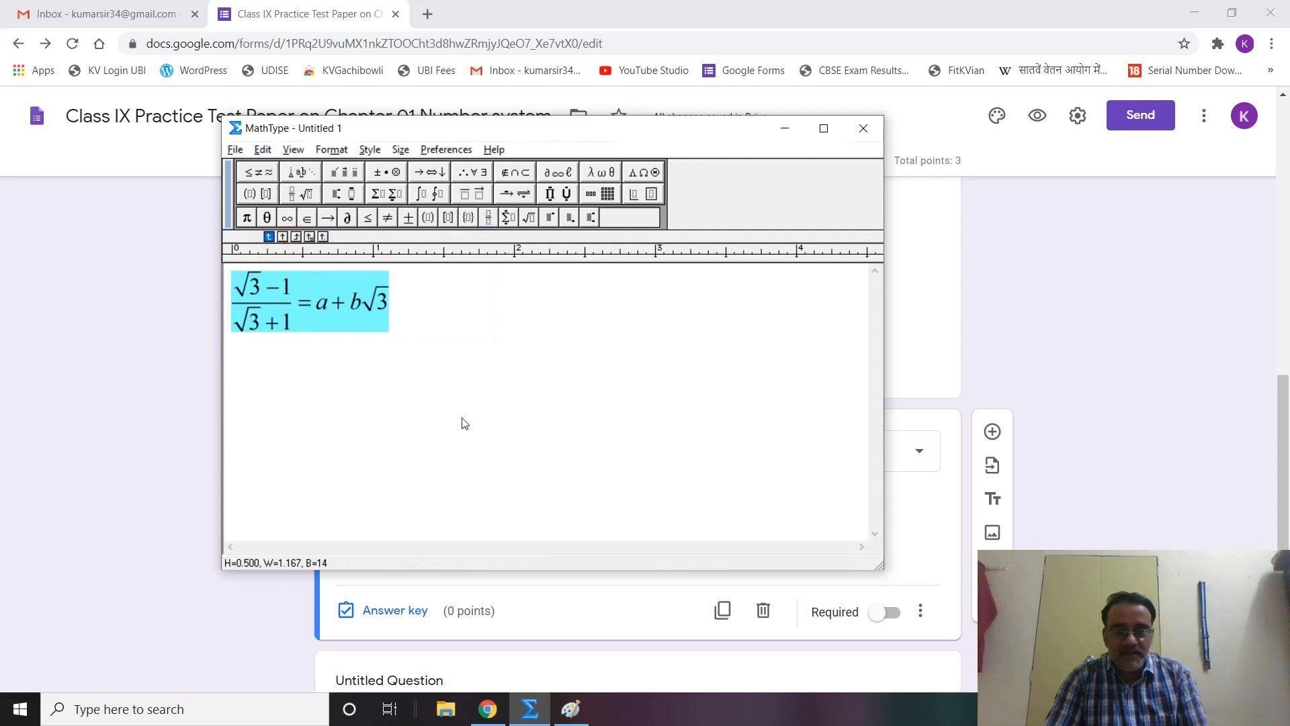
pyautogui.click(572, 711)
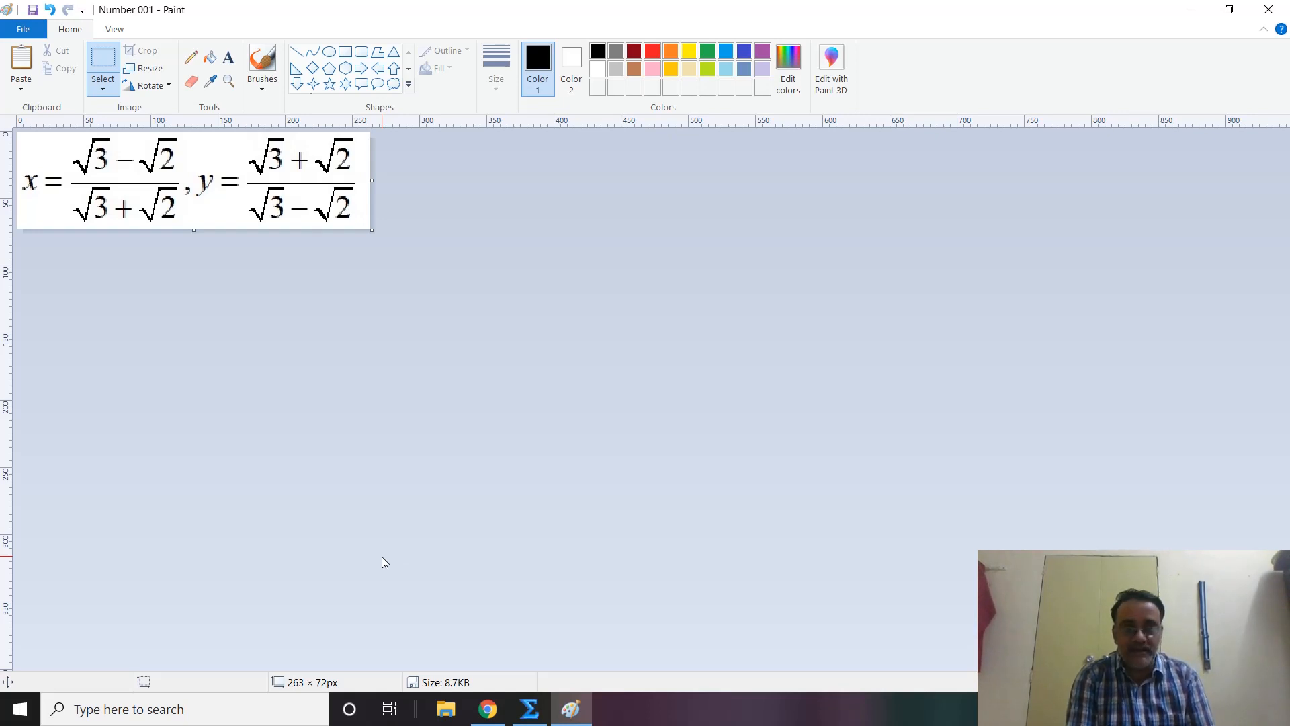
pyautogui.hotkey('ctrl', 'n')
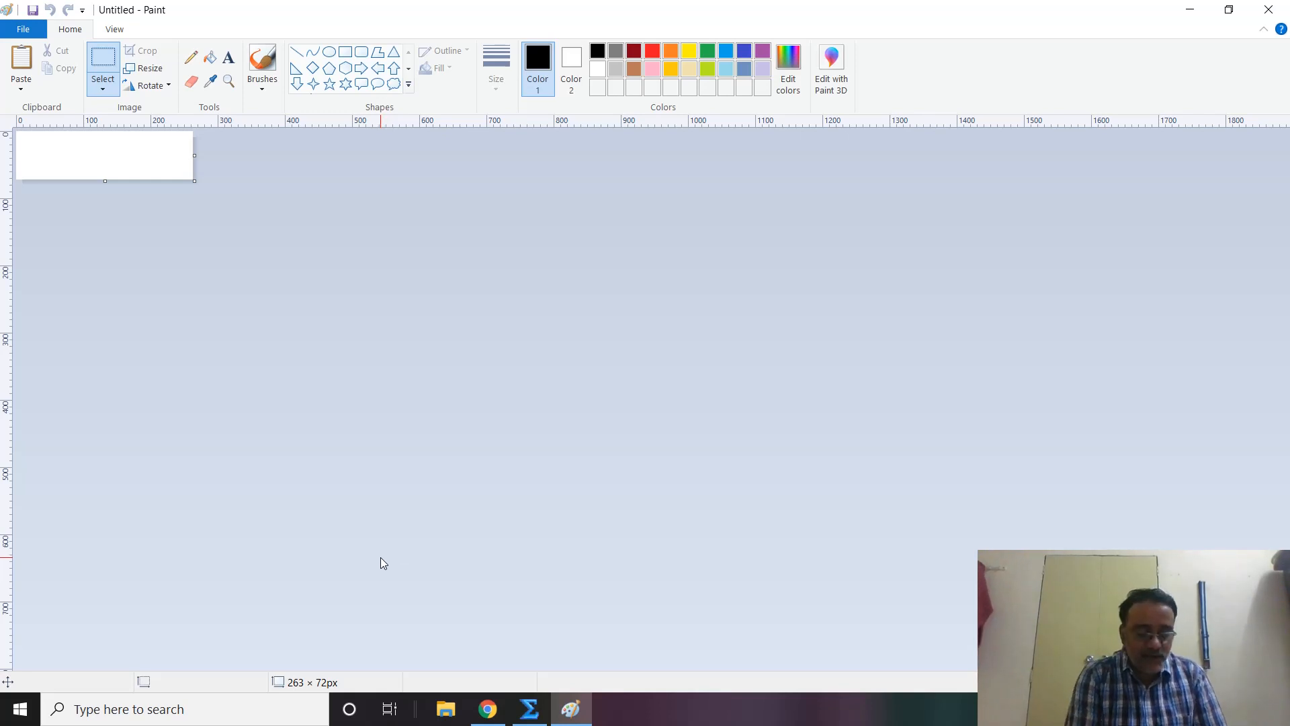
pyautogui.hotkey('ctrl', 'v')
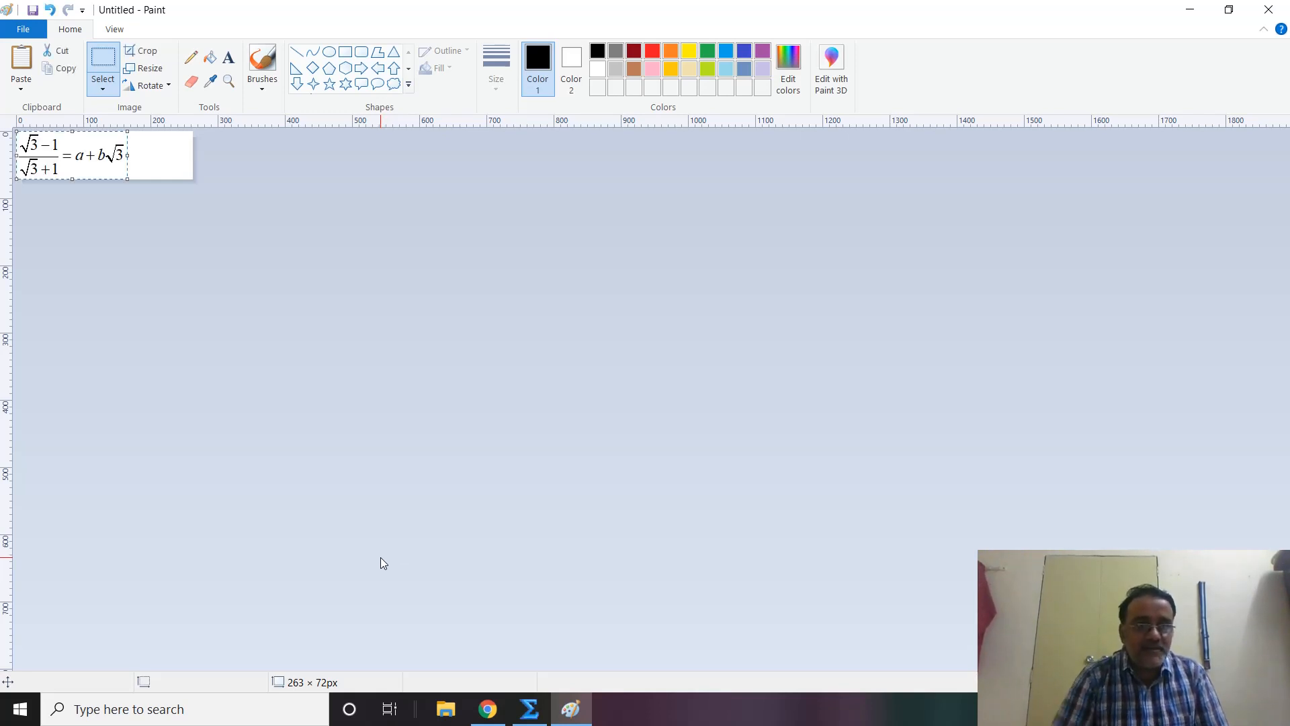
# Narrow the canvas to 175 × 72 px to trim the blank area beside the equation.
pyautogui.keyDown('ctrl'); pyautogui.scroll(2, 163, 394); pyautogui.keyUp('ctrl')
pyautogui.click(429, 312)
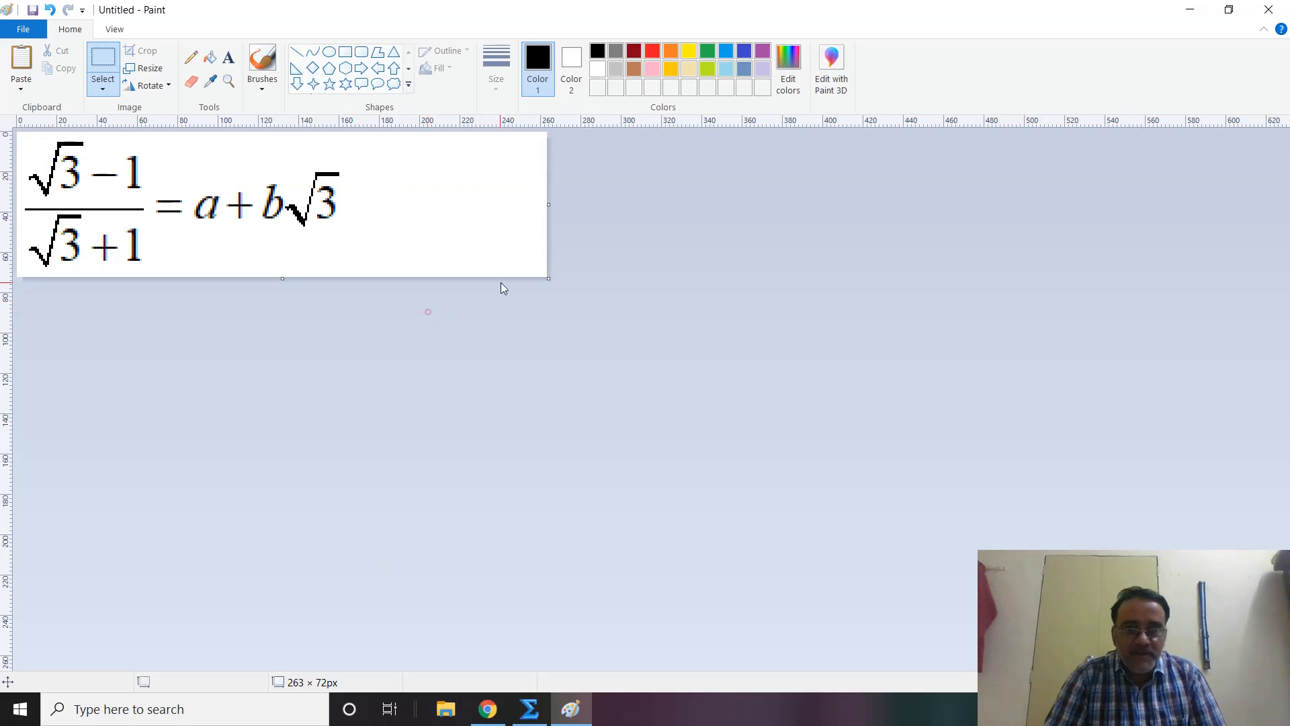
pyautogui.moveTo(551, 205); pyautogui.dragTo(370, 214)
pyautogui.click(466, 259)
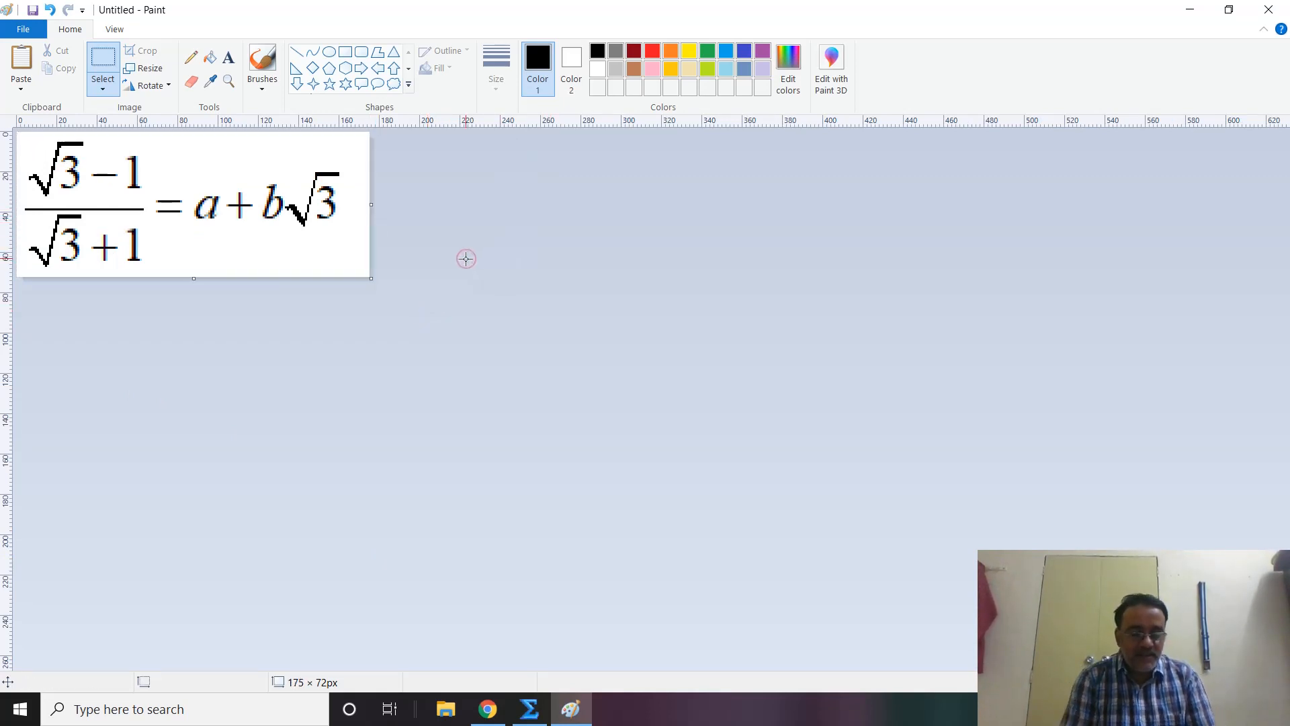
# Save the equation image as a JPEG named Number 002 on Drive Backup (F:).
pyautogui.hotkey('ctrl', 's')
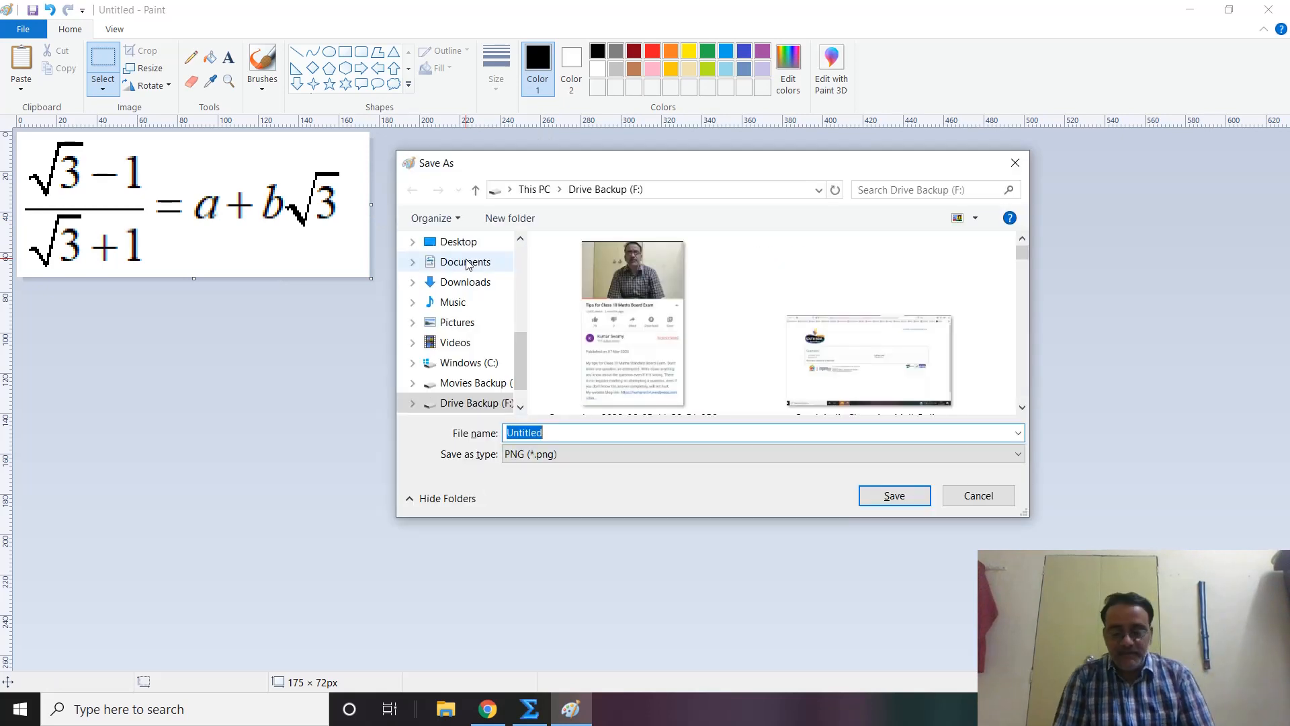
pyautogui.write('Number')
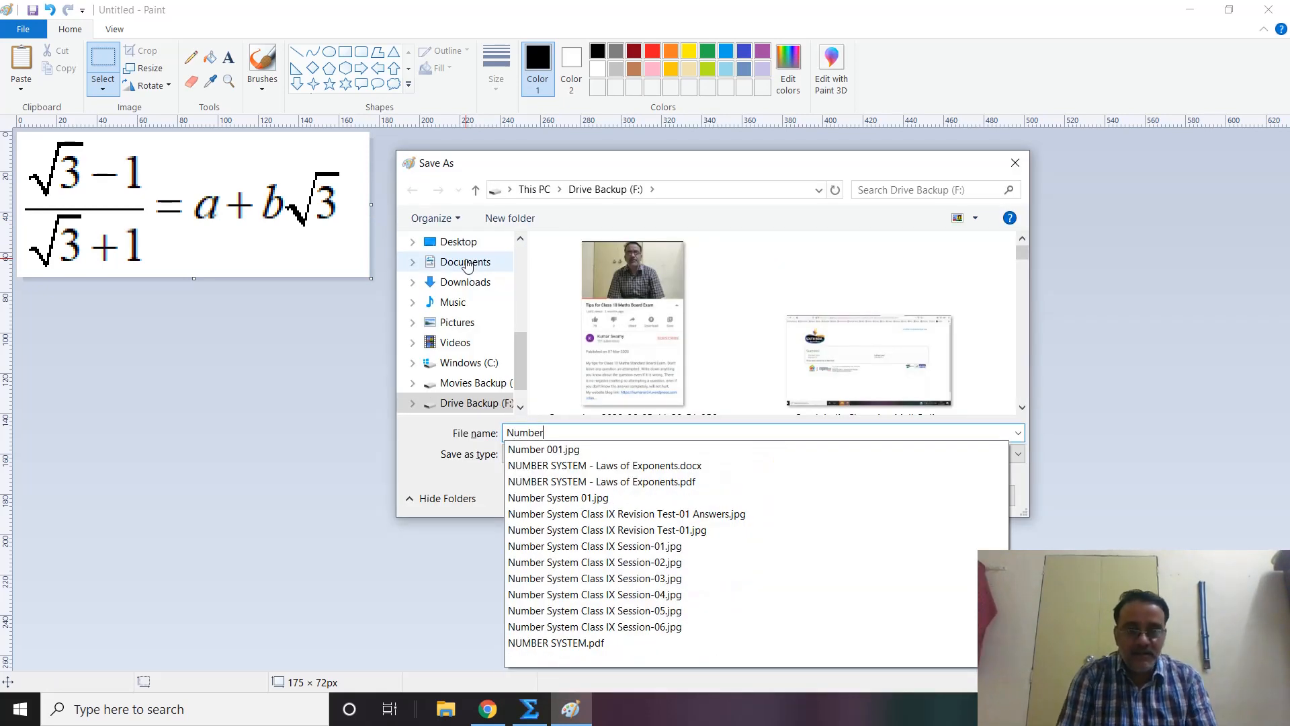
pyautogui.press('Tab')
pyautogui.press('j')
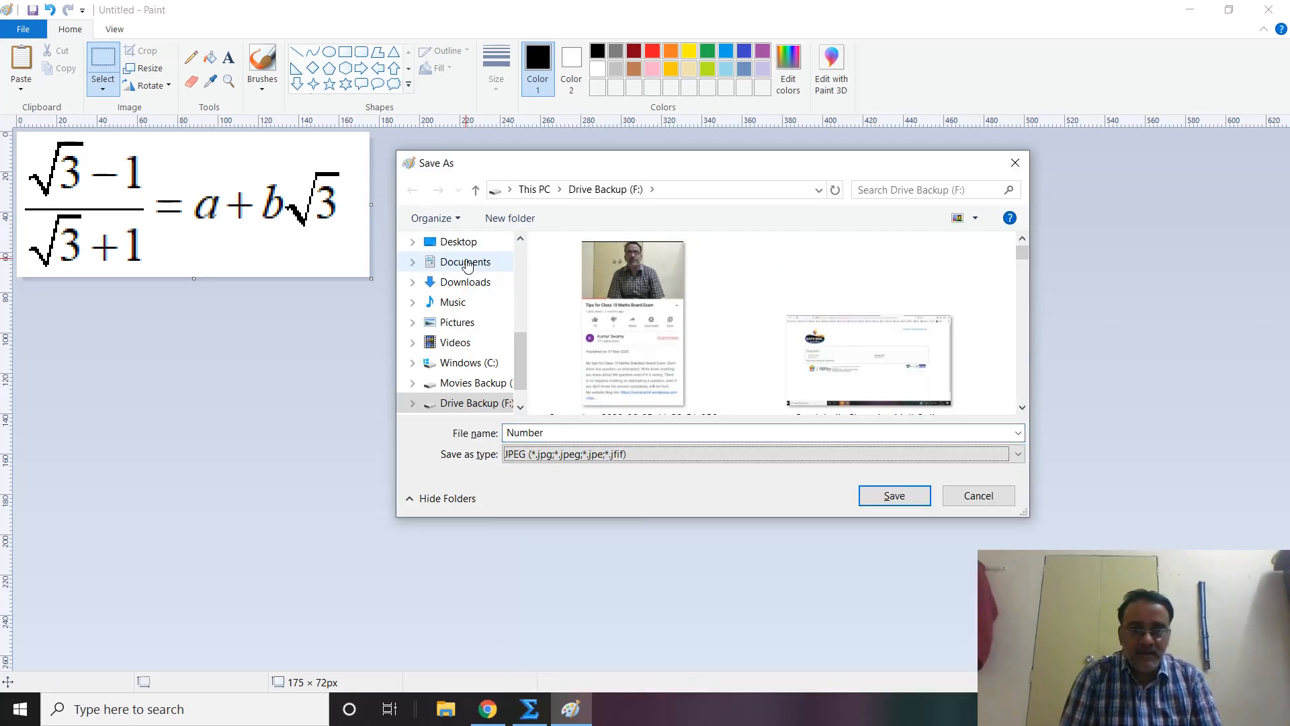
pyautogui.hotkey('shift', 'Tab')
pyautogui.press('End')
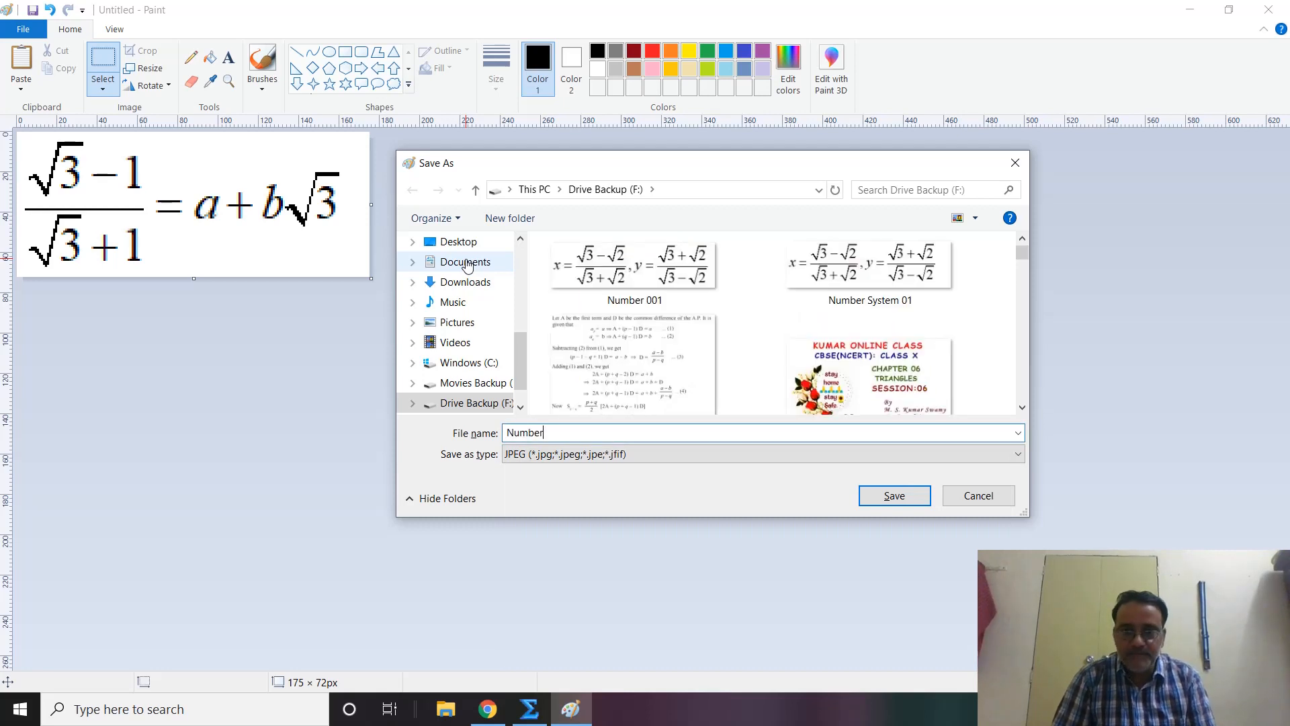
pyautogui.write('002')
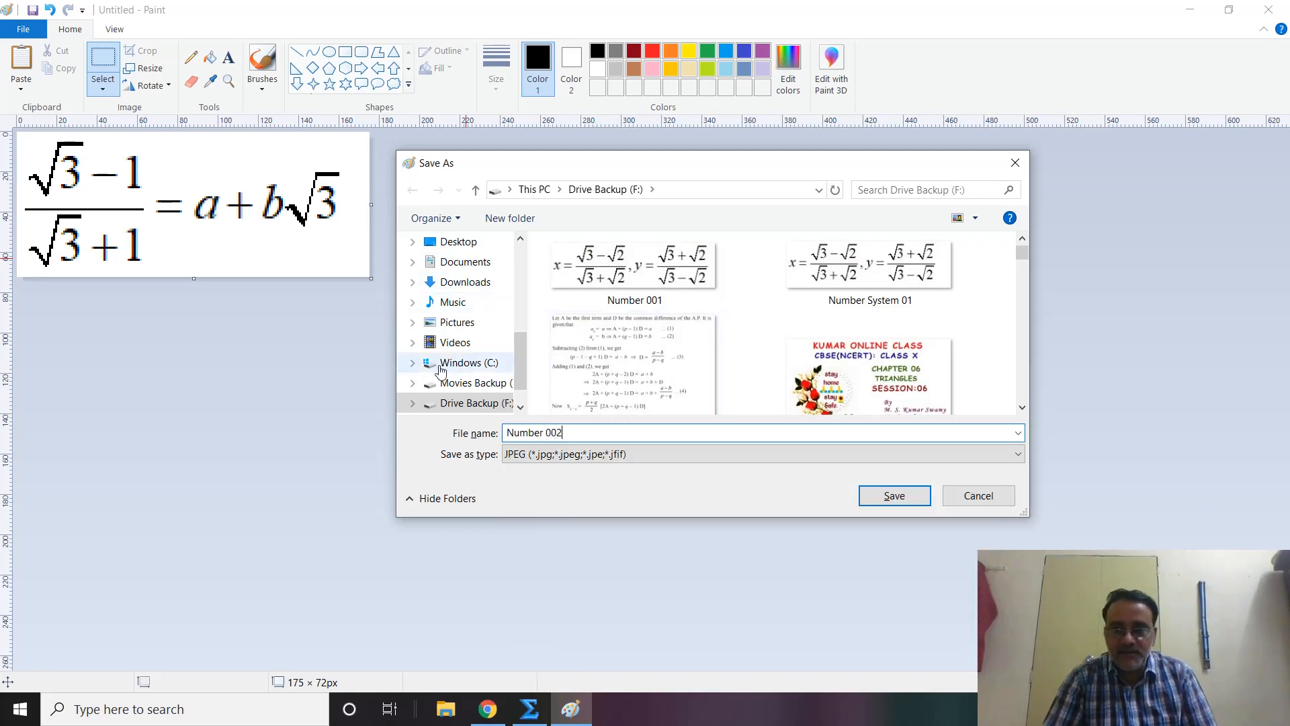
pyautogui.click(888, 496)
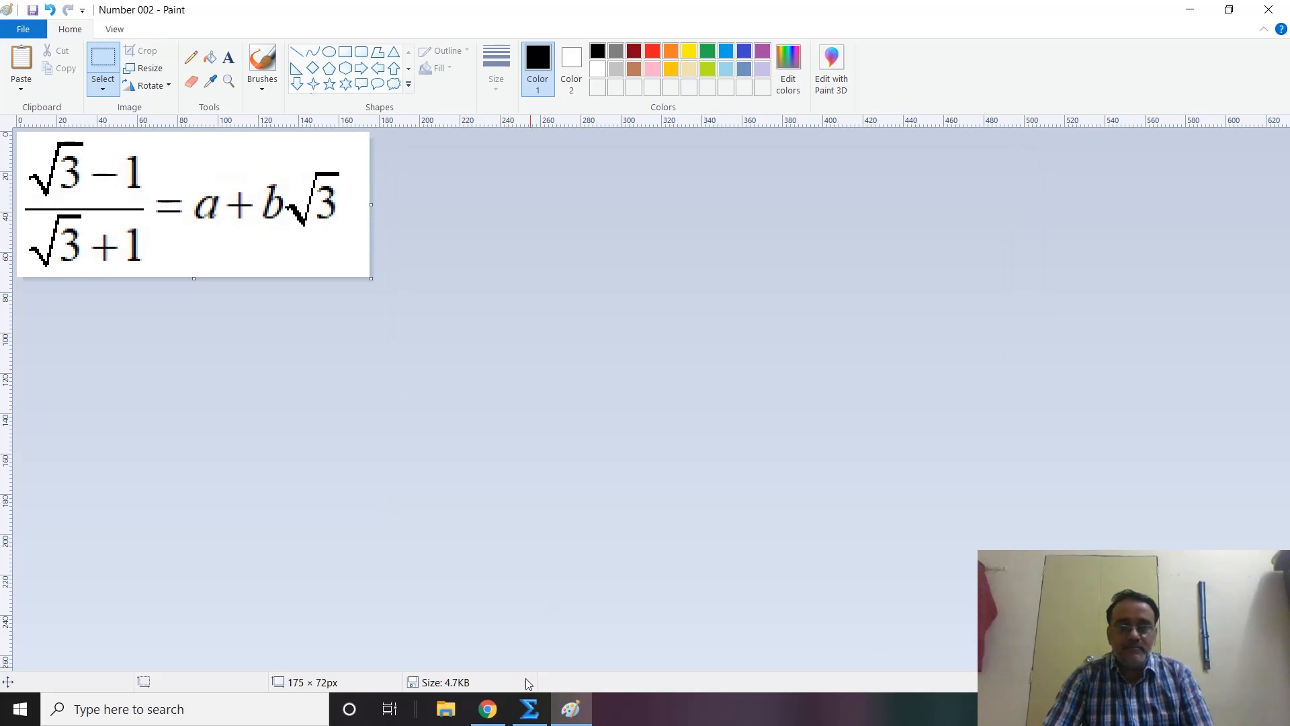
# Switch to the Google Forms quiz in Chrome and upload the Number 002 image into question 2.
pyautogui.click(493, 713)
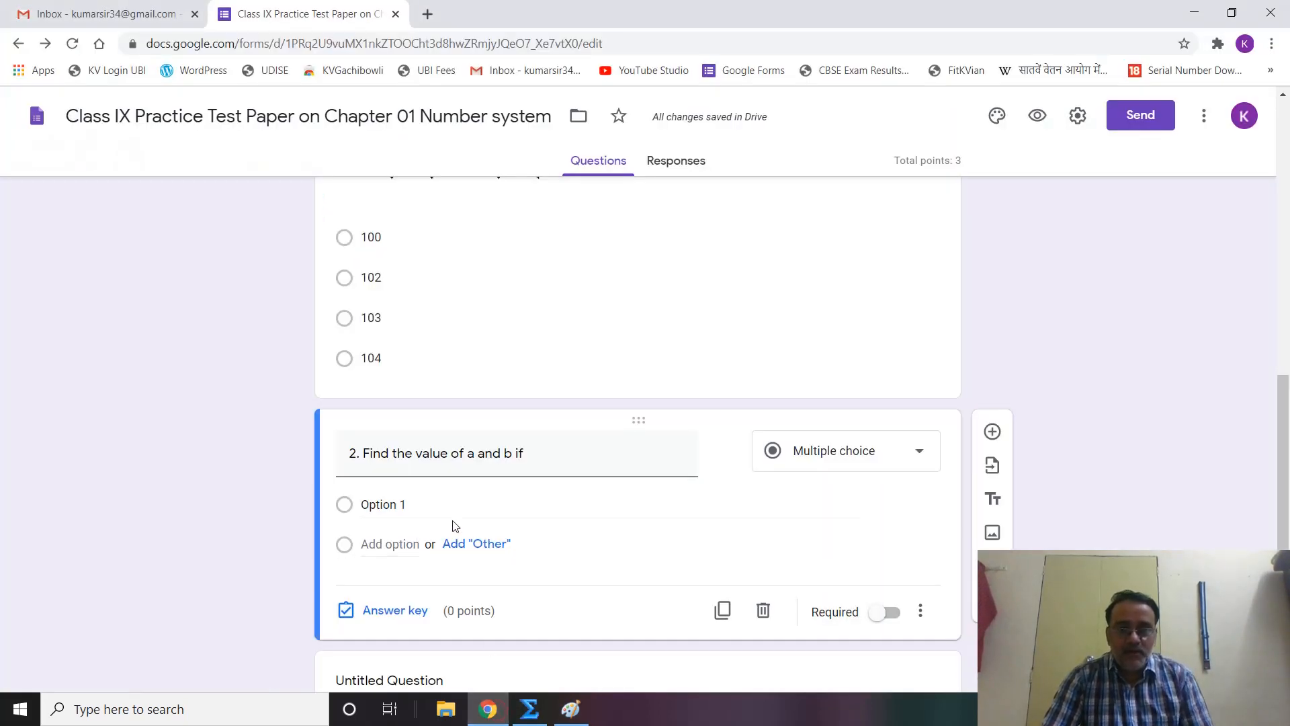
pyautogui.scroll(-1, 760, 453)
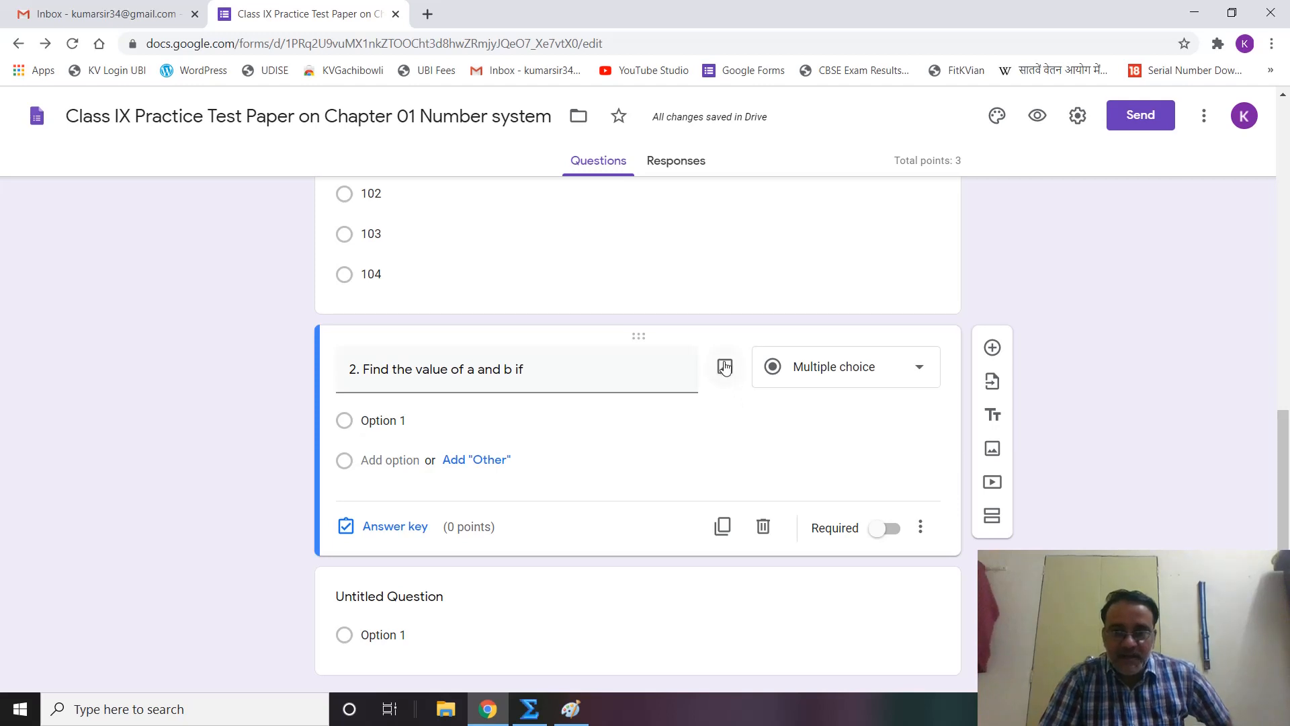
pyautogui.click(722, 366)
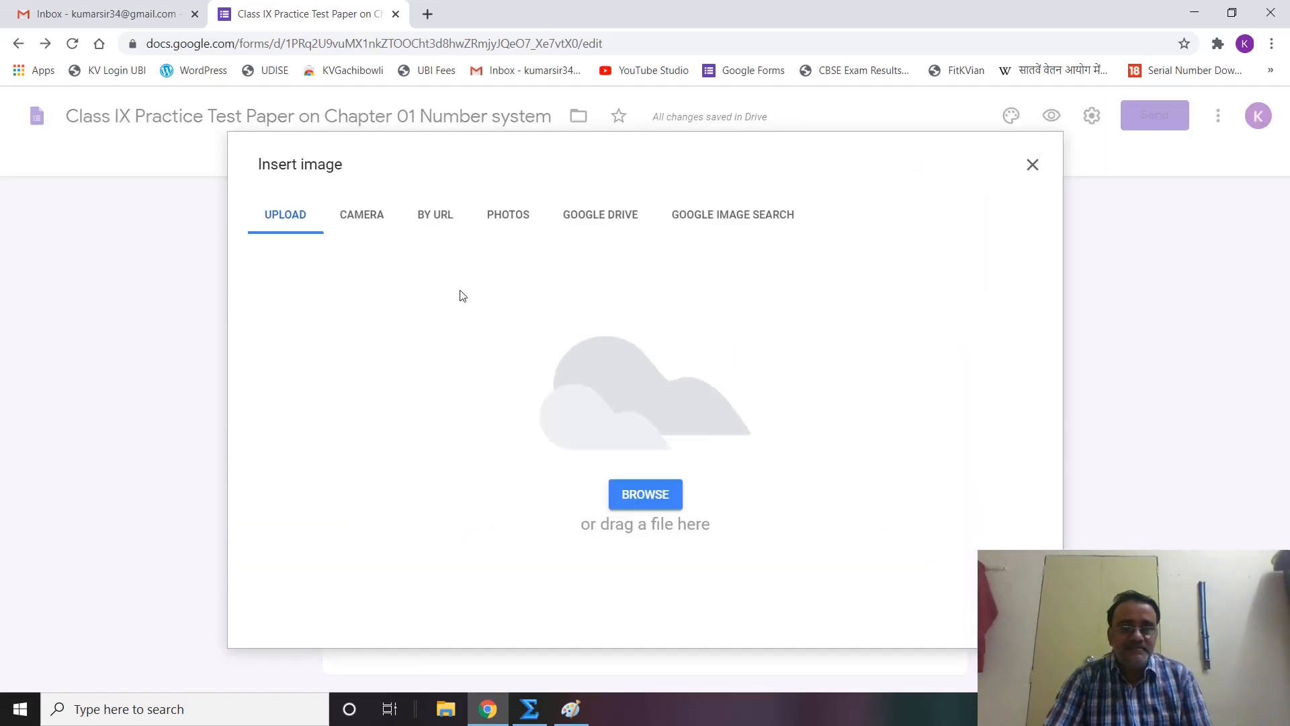
pyautogui.click(646, 500)
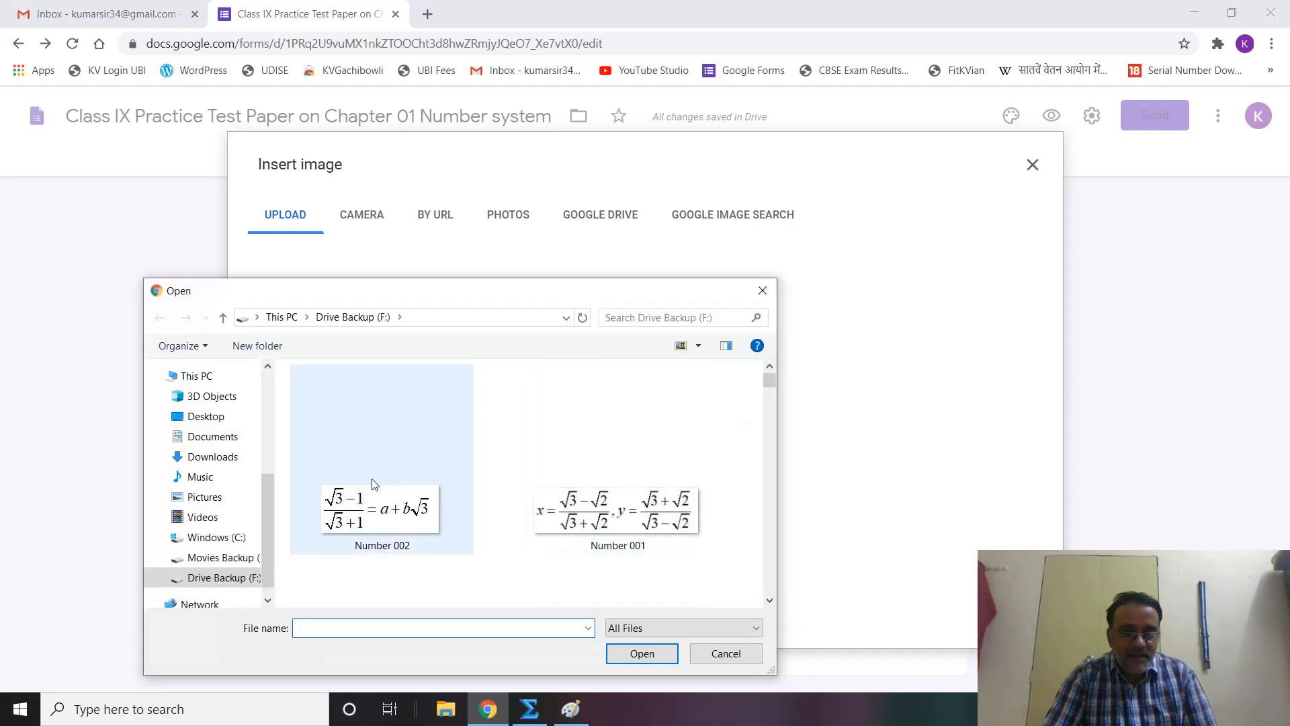
pyautogui.doubleClick(355, 513)
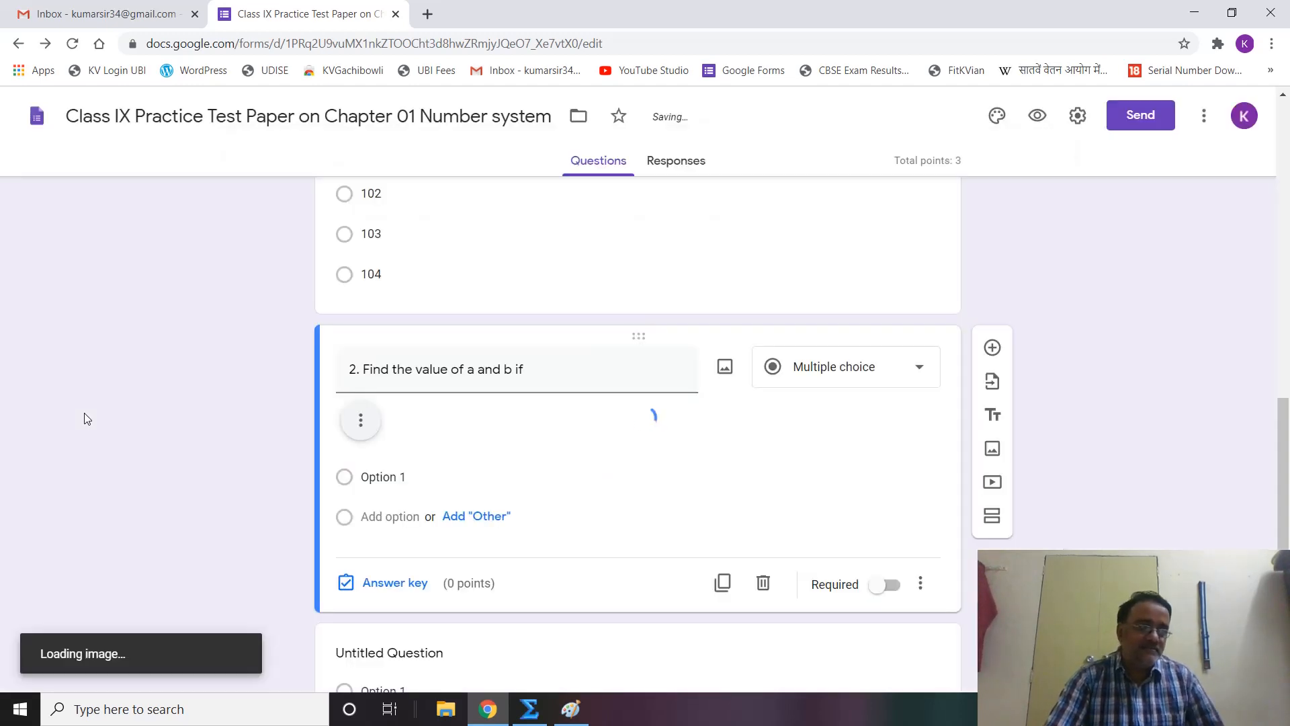
# Enter a = 1, b = 1 as the first answer option of question 2.
pyautogui.scroll(-1, 86, 419)
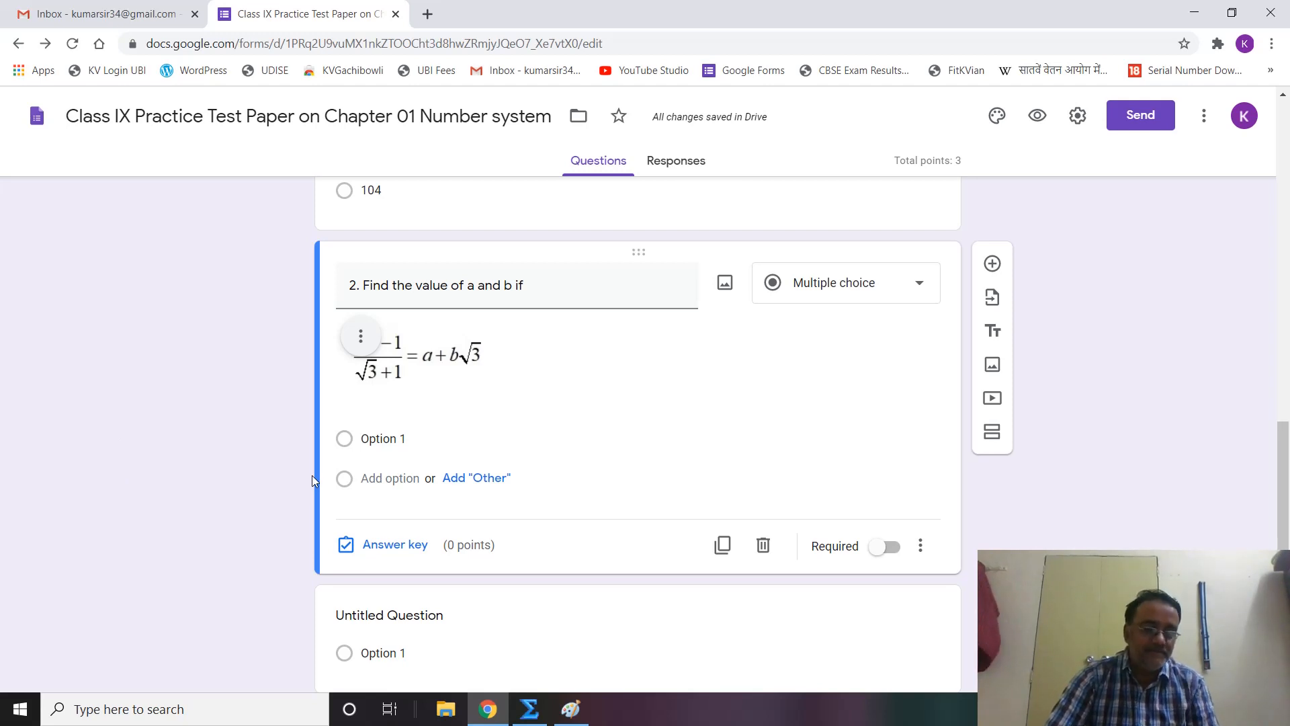
pyautogui.click(380, 439)
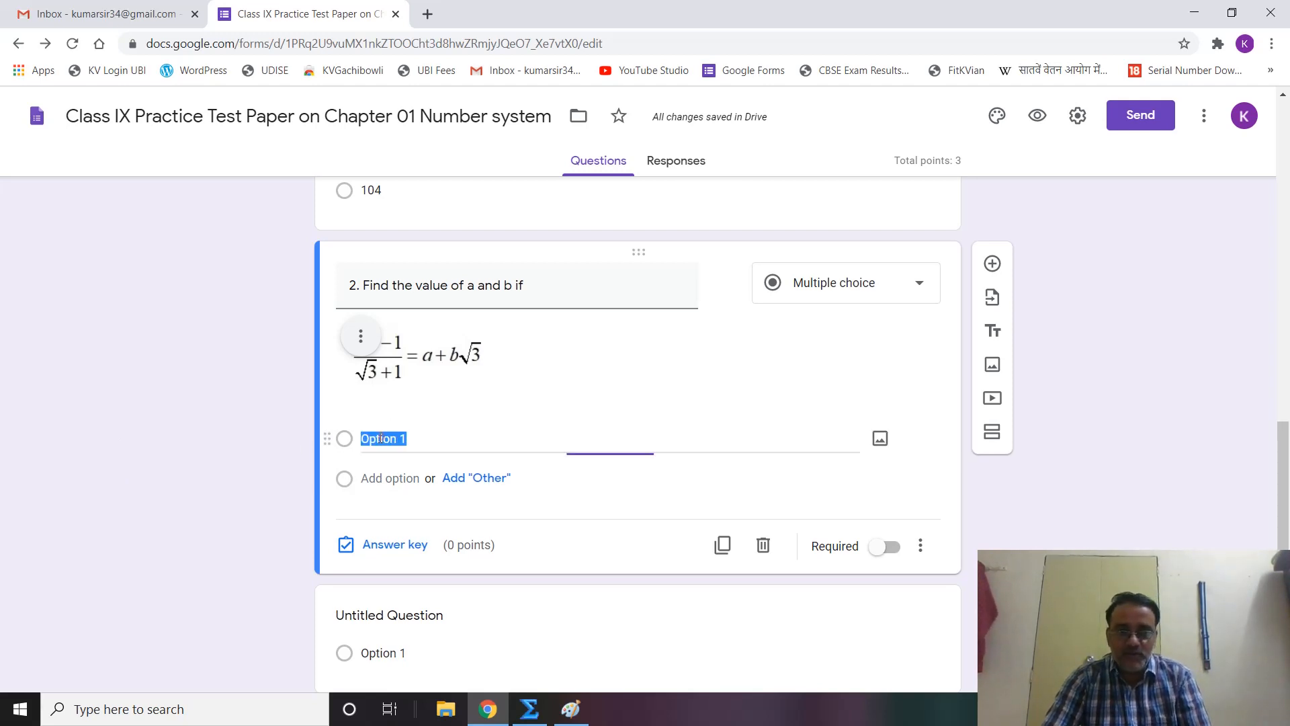
pyautogui.write('a')
pyautogui.press('BackSpace')
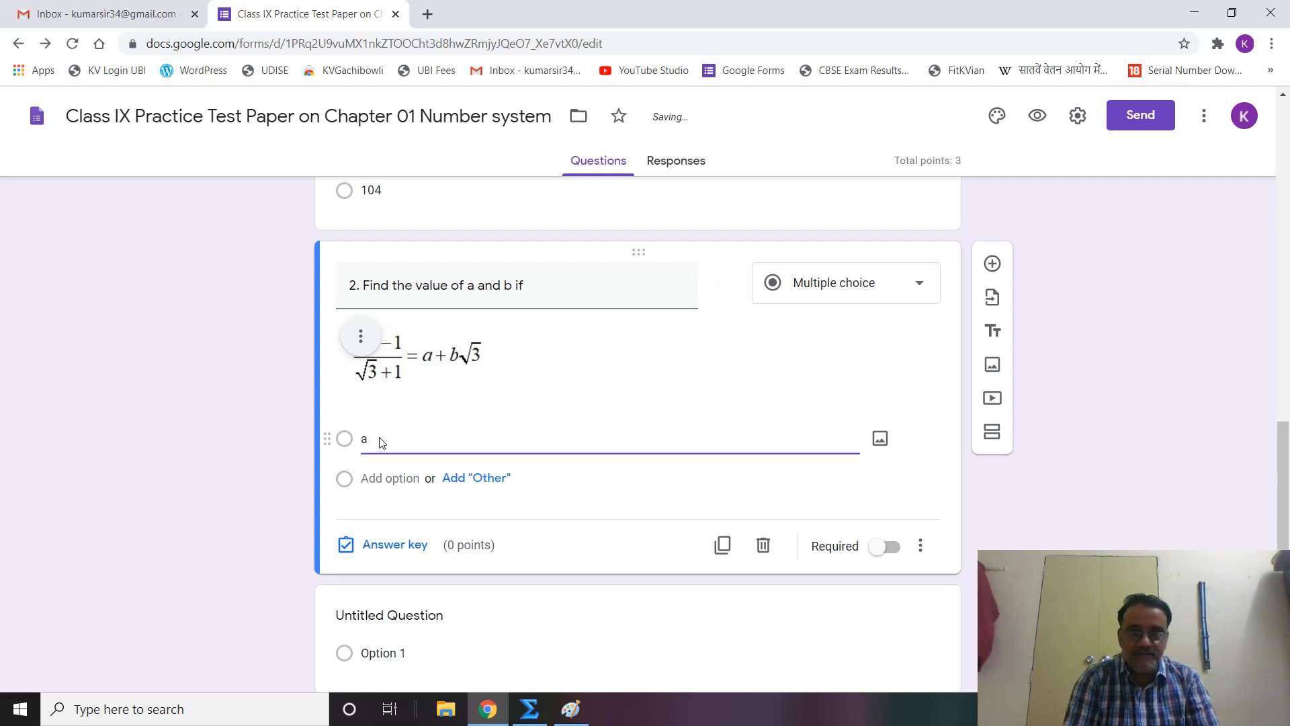
pyautogui.write('= 1, b = 1')
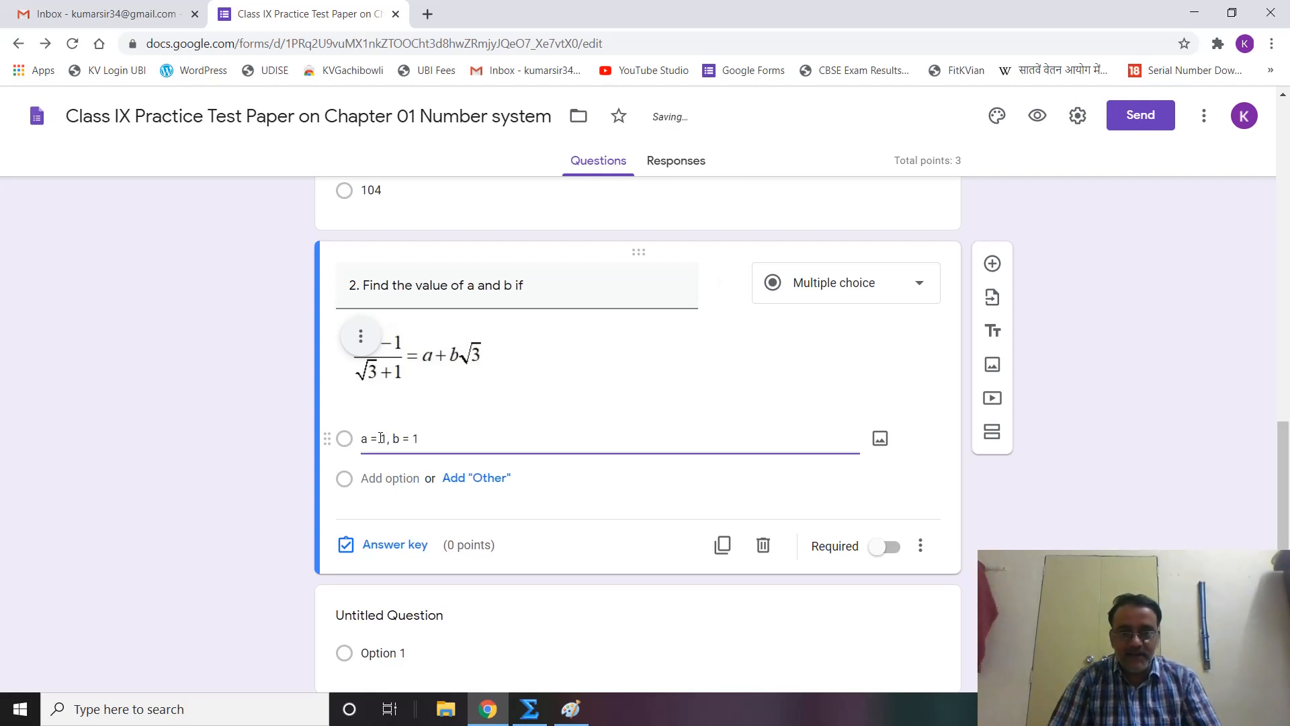
# Copy the first option's text into a second option and edit it to a = -1, b = 1.
pyautogui.hotkey('shift', 'Left')
pyautogui.hotkey('shift', 'Left')
pyautogui.hotkey('shift', 'Left')
pyautogui.hotkey('shift', 'Left')
pyautogui.hotkey('shift', 'Left')
pyautogui.hotkey('shift', 'Left')
pyautogui.hotkey('shift', 'Left')
pyautogui.hotkey('shift', 'Left')
pyautogui.hotkey('shift', 'Left')
pyautogui.hotkey('shift', 'Left')
pyautogui.hotkey('shift', 'Left')
pyautogui.hotkey('shift', 'Left')
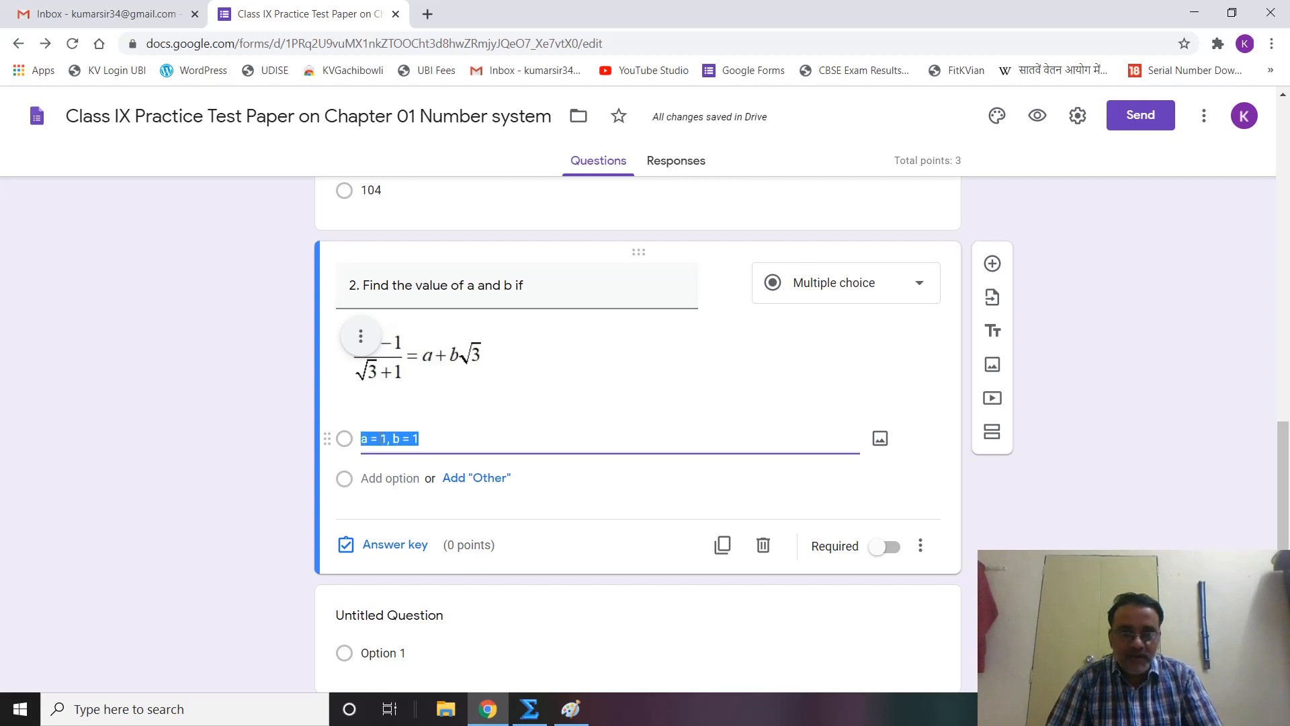
pyautogui.click(382, 484)
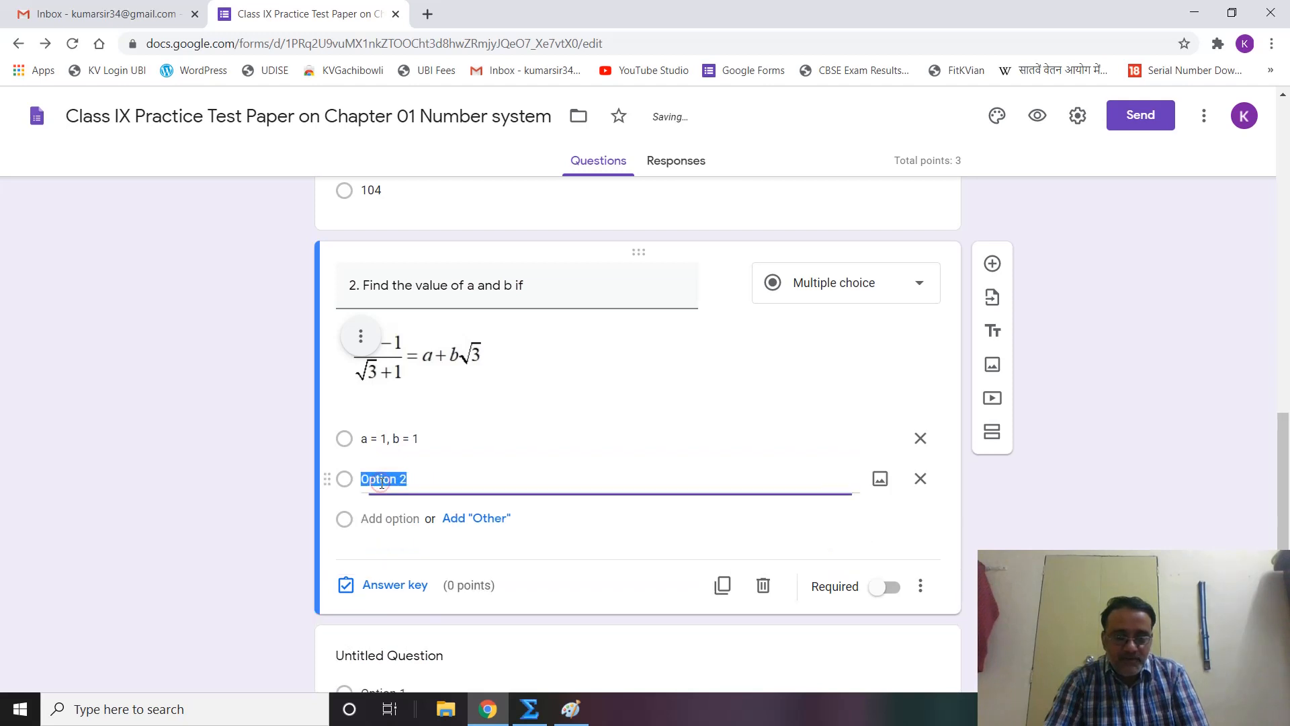
pyautogui.hotkey('ctrl', 'v')
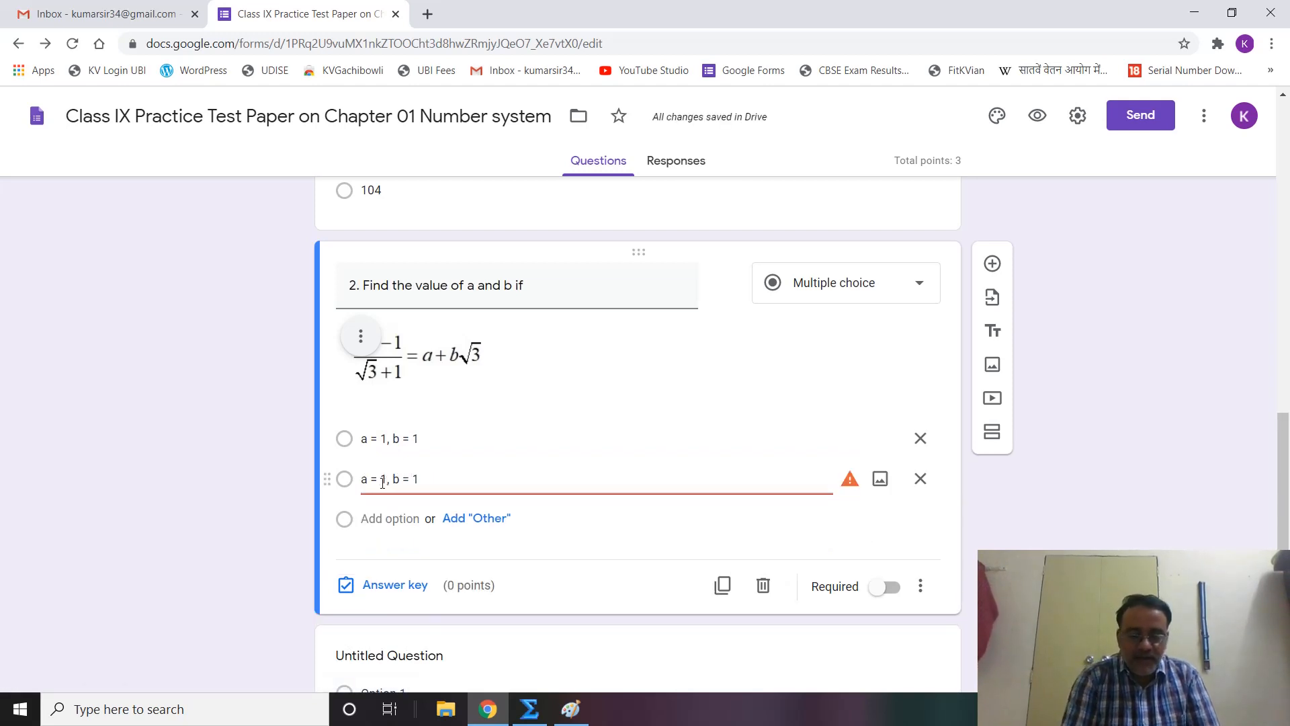
pyautogui.write('-')
# Add a third option from the copied text and edit it to a = 1, b = -1.
pyautogui.click(388, 519)
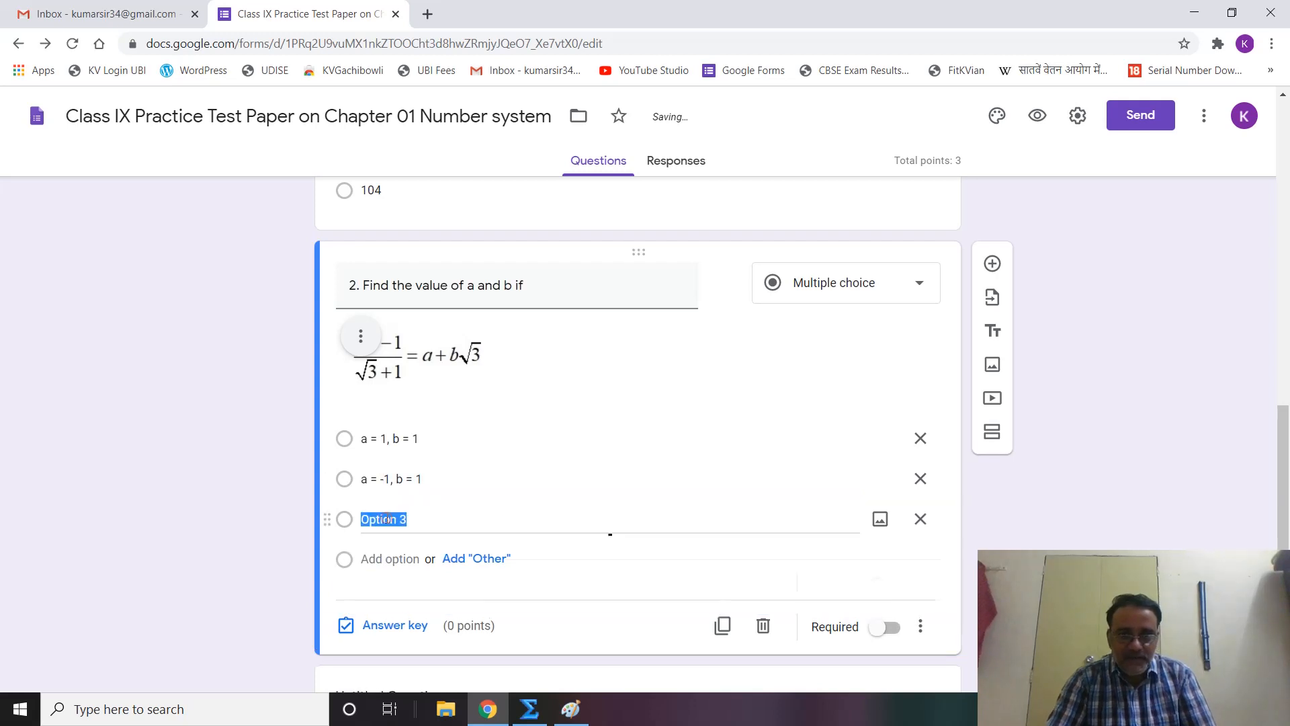
pyautogui.hotkey('ctrl', 'v')
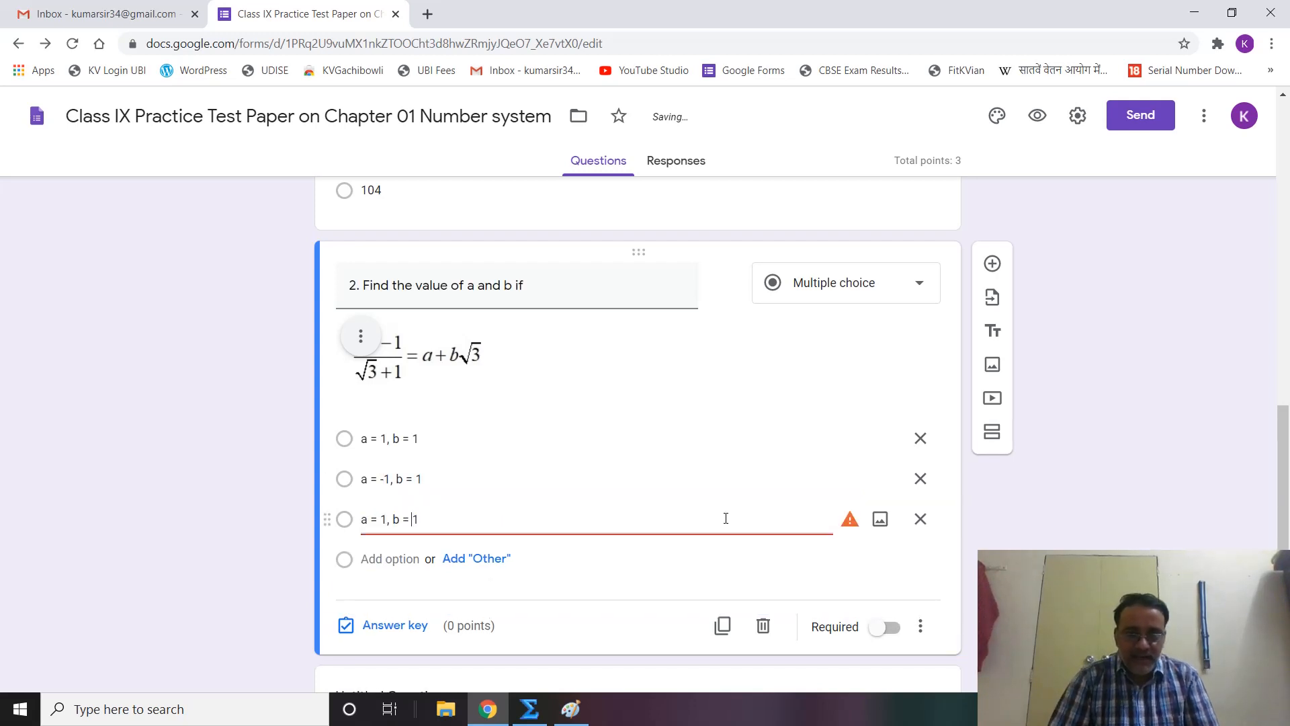
pyautogui.write('-')
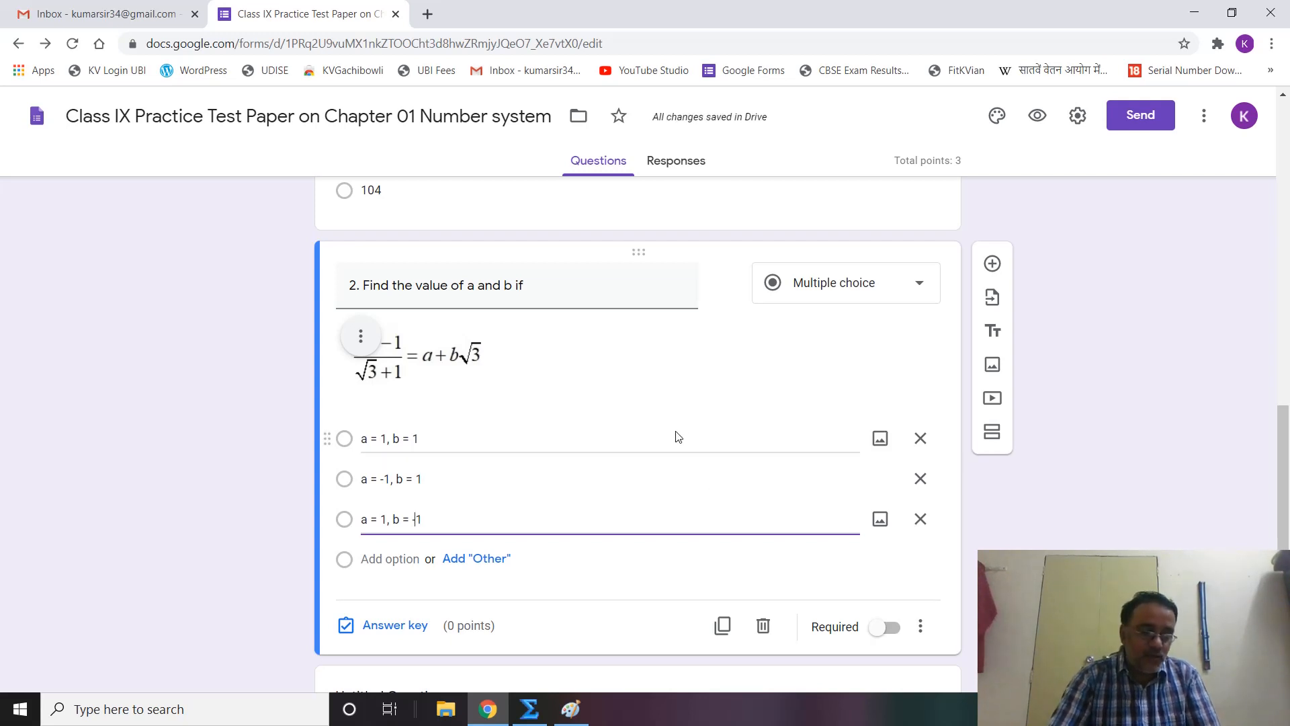
# Change the value of a in the first option to 2, giving a = 2, b = 1.
pyautogui.click(389, 479)
pyautogui.click(388, 444)
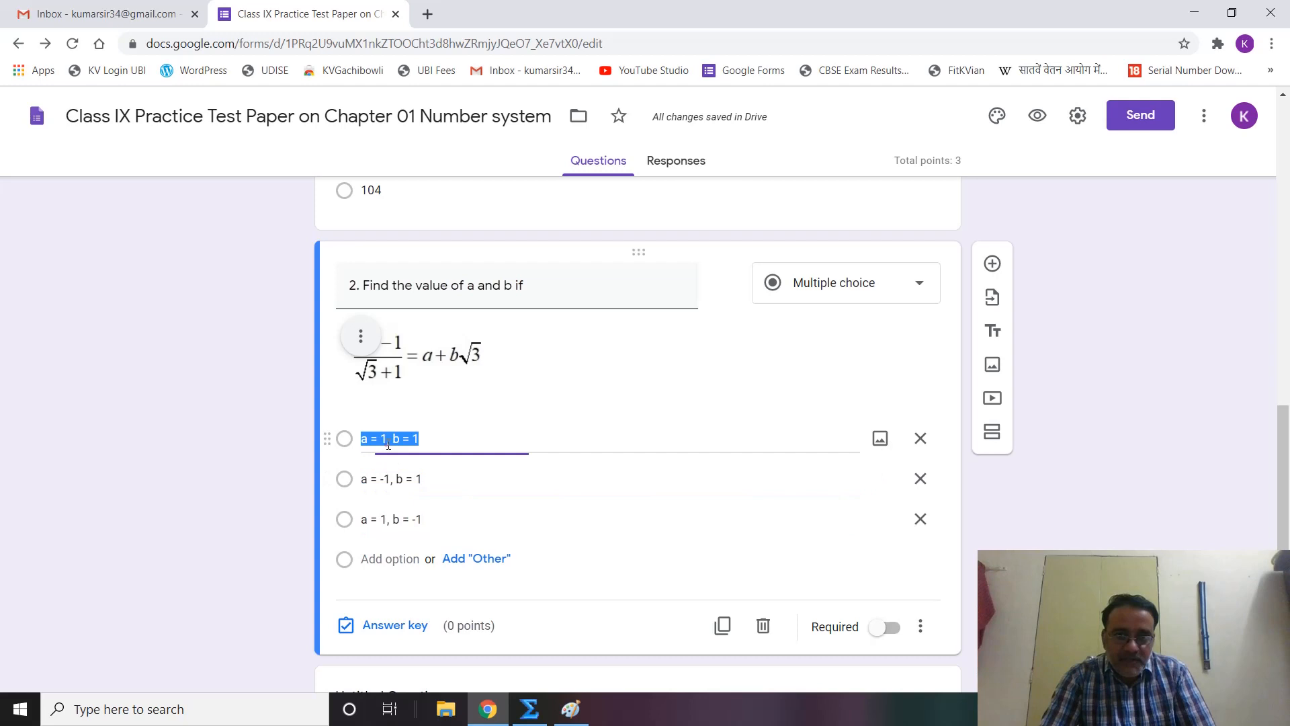
pyautogui.click(503, 432)
pyautogui.press('BackSpace')
pyautogui.write('2')
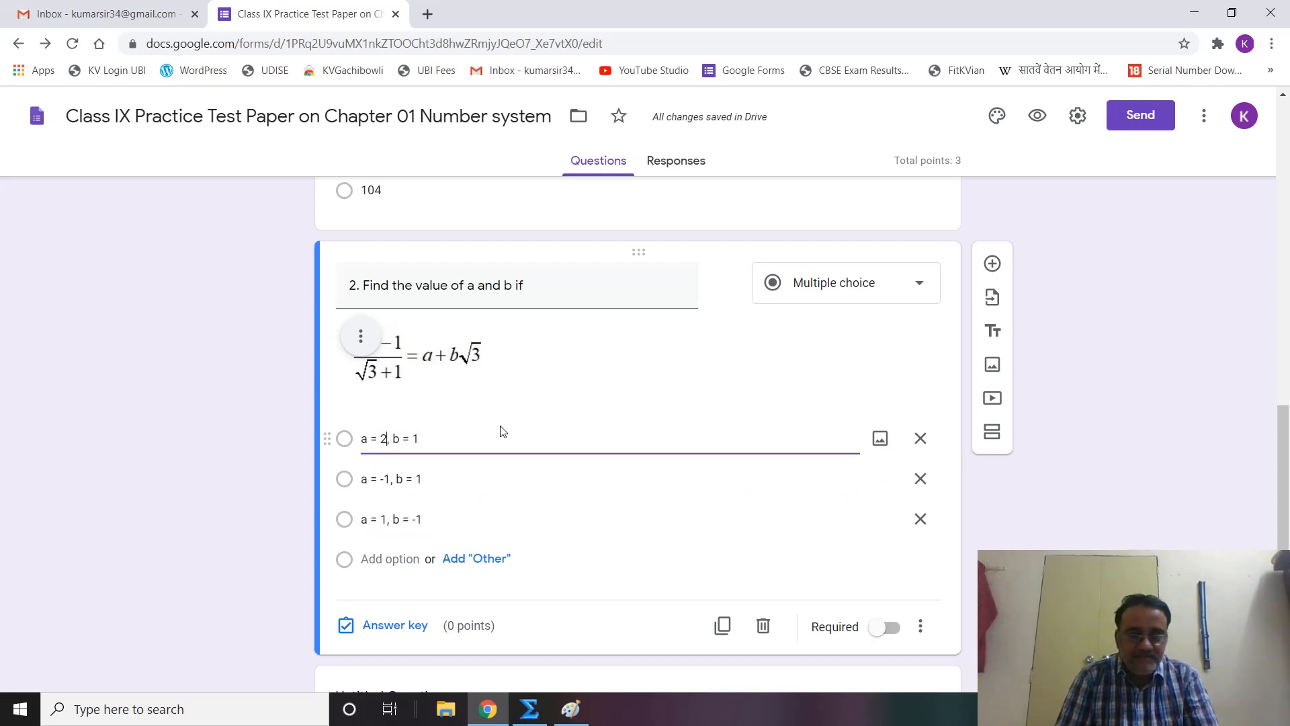
# Change the second option to a = -2, b = 1 and the third to a = 2, b = -1.
pyautogui.click(386, 479)
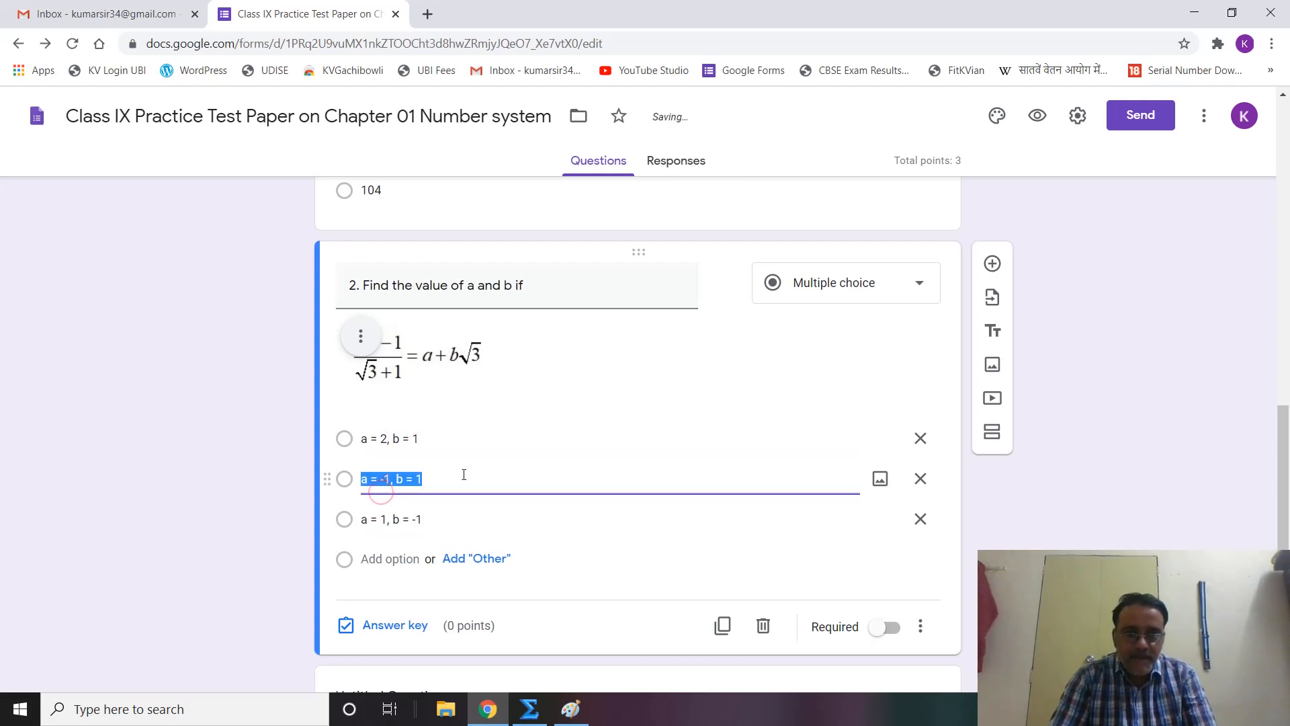
pyautogui.click(388, 479)
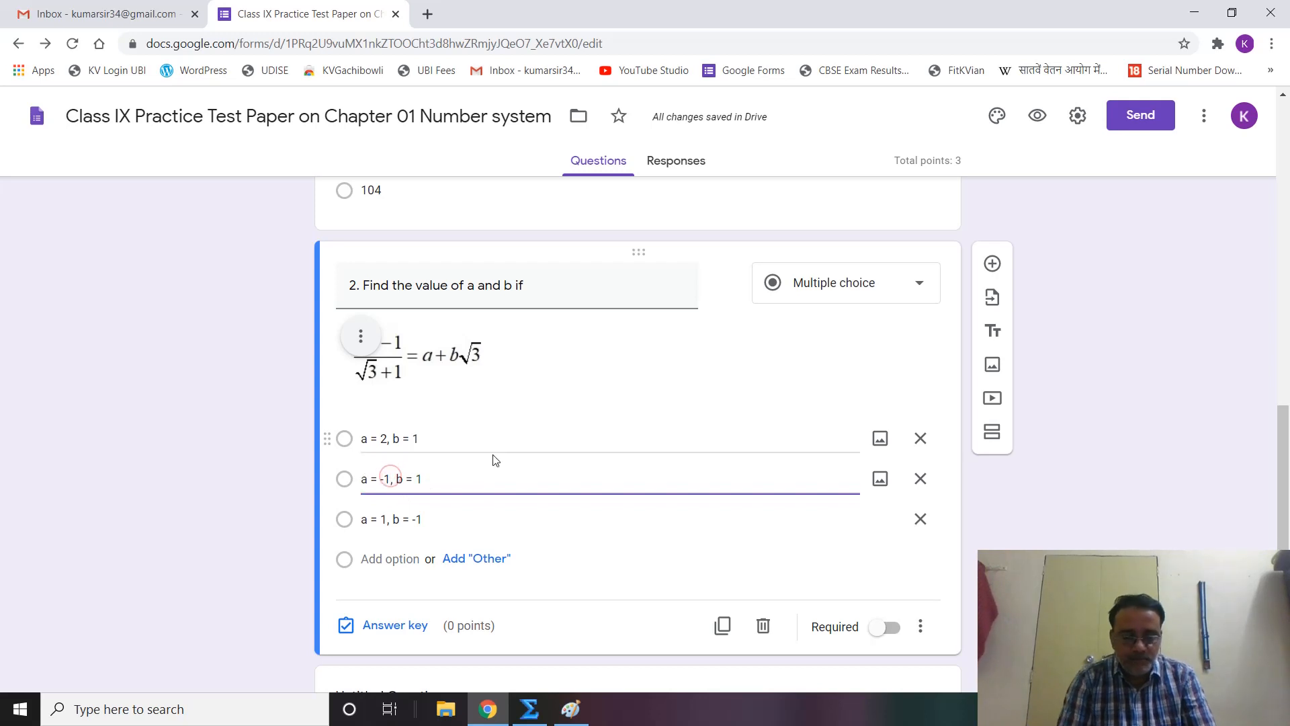
pyautogui.press('BackSpace')
pyautogui.write('2')
pyautogui.click(389, 521)
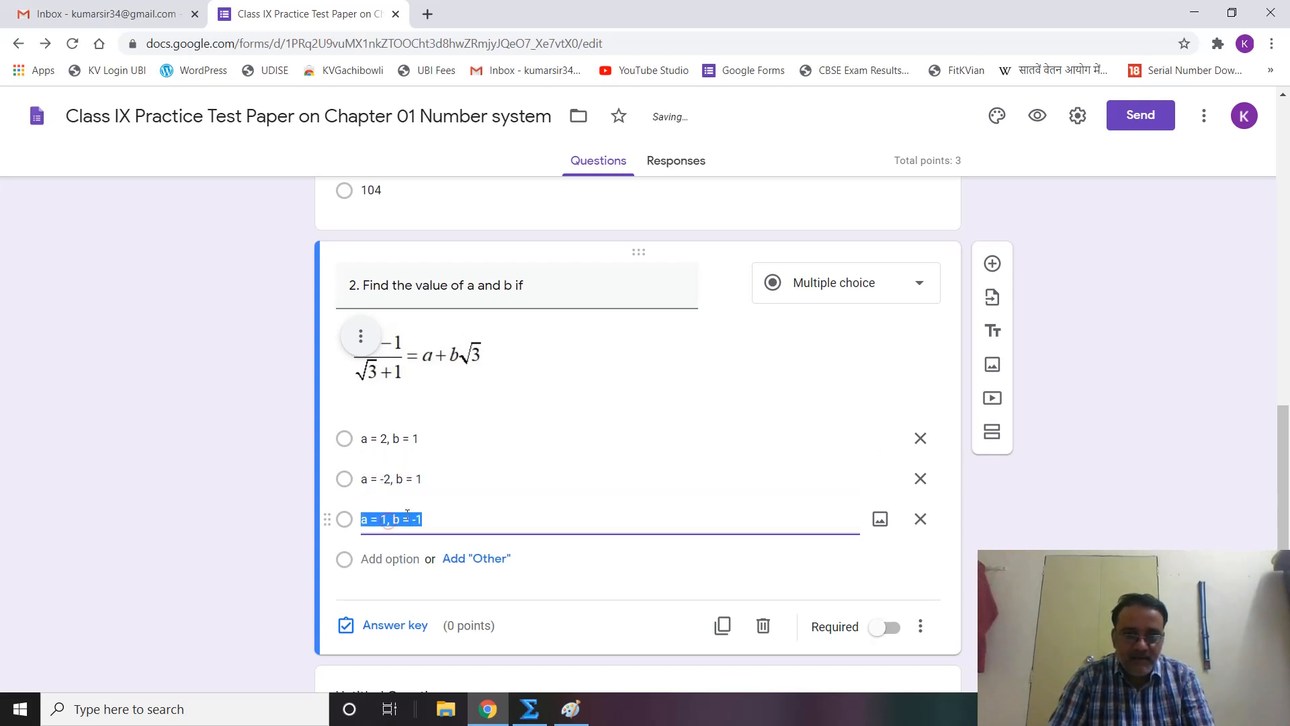
pyautogui.click(389, 522)
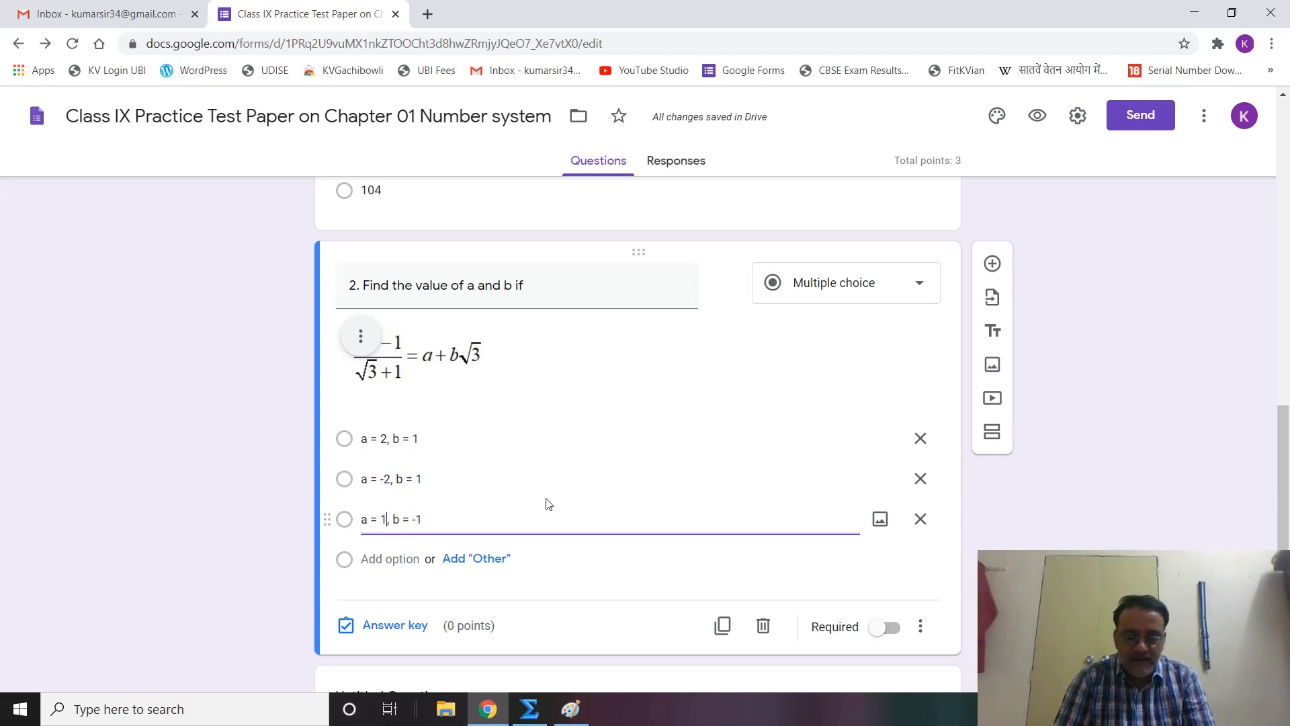
pyautogui.press('BackSpace')
pyautogui.write('2')
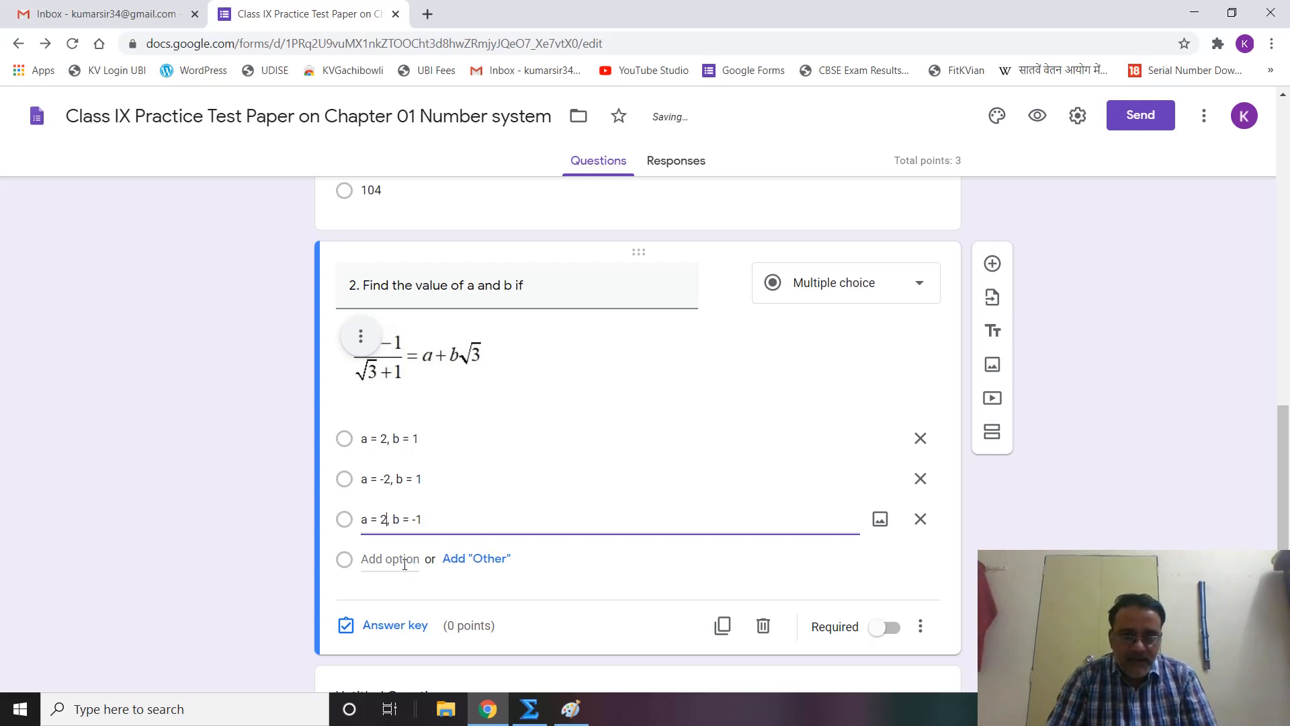
# Add a fourth answer option to question 2 reading a = -2, b = -1.
pyautogui.click(405, 561)
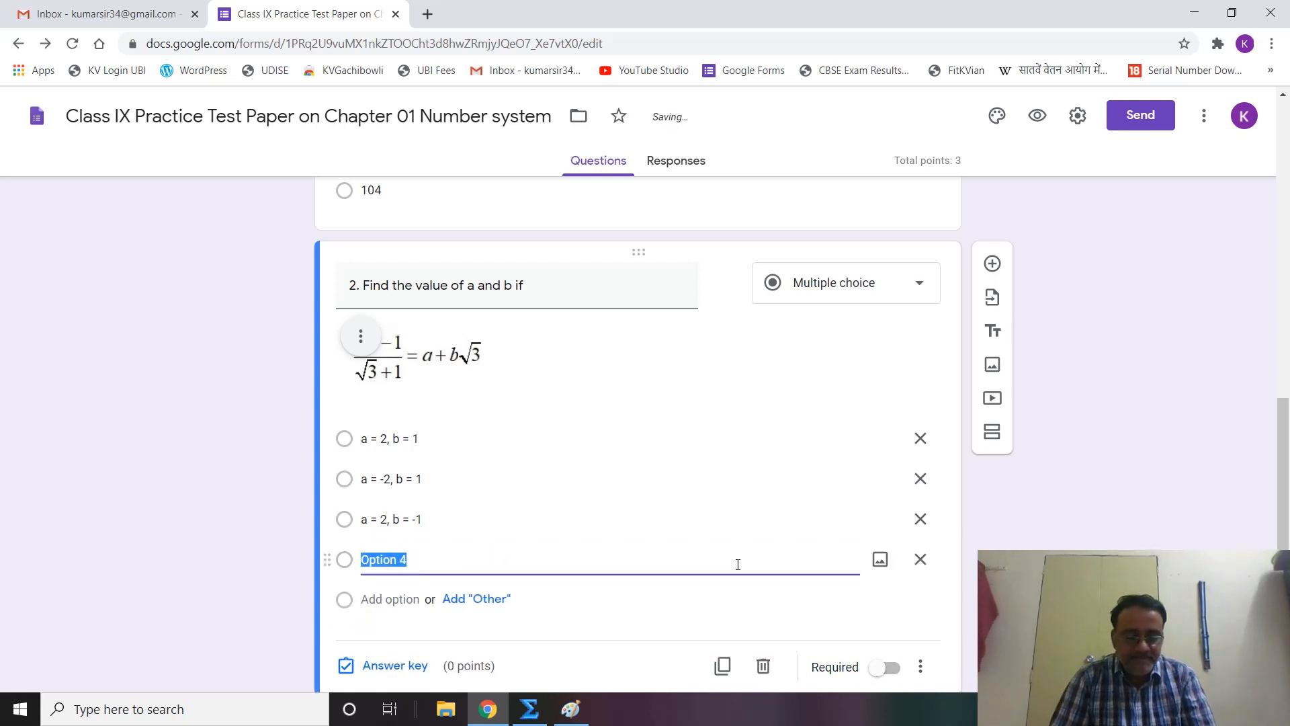
pyautogui.write('a = 1, b = 1')
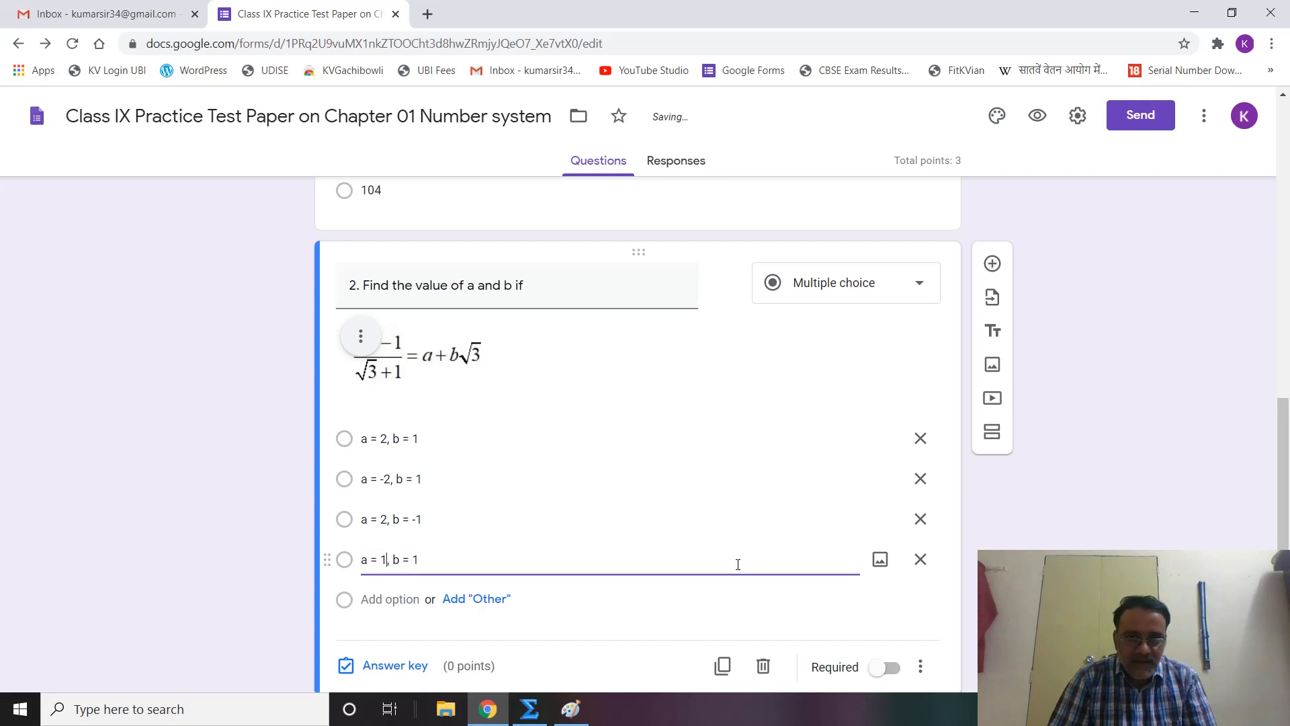
pyautogui.press('BackSpace')
pyautogui.write('2')
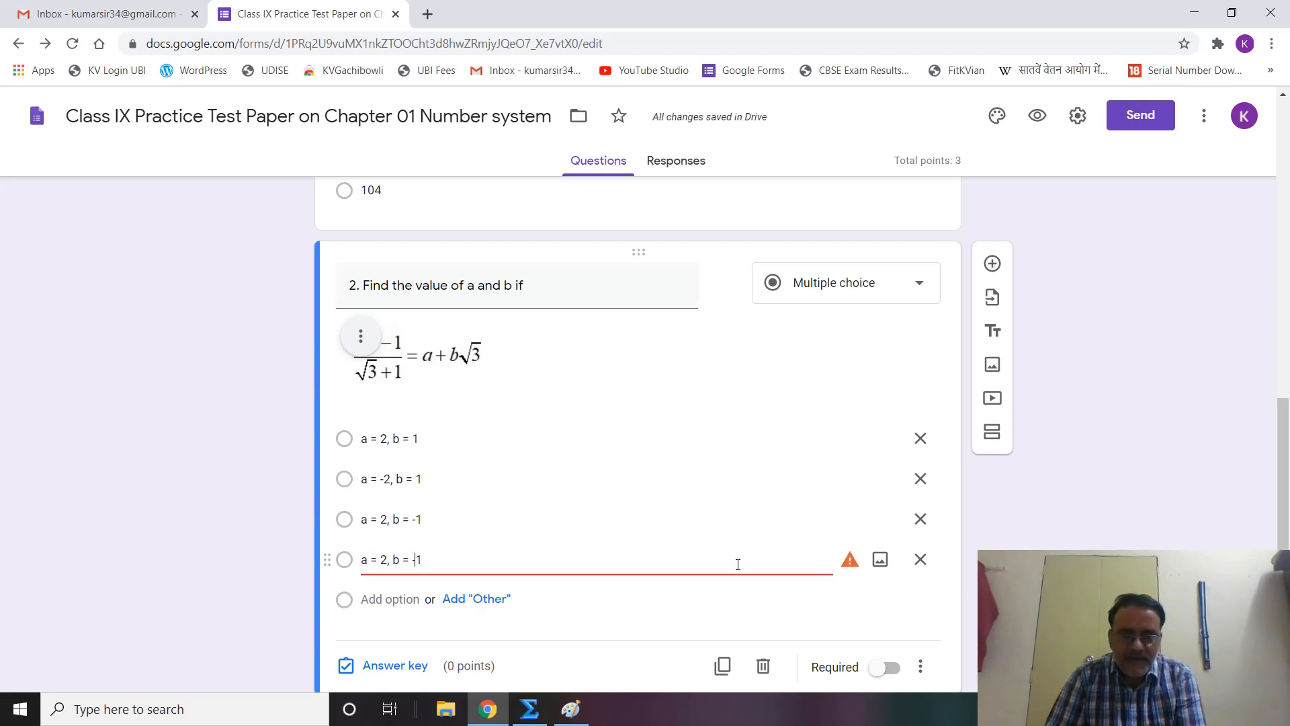
pyautogui.press('Left')
pyautogui.write('-')
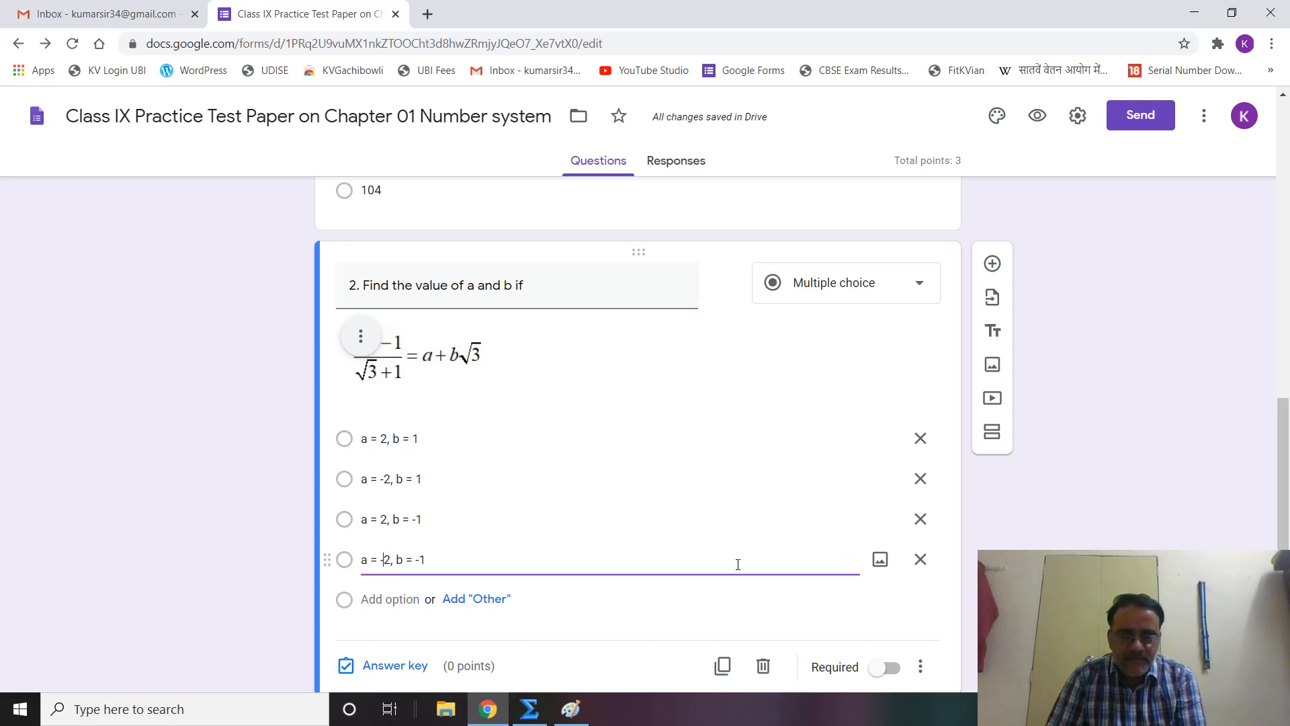
pyautogui.click(213, 526)
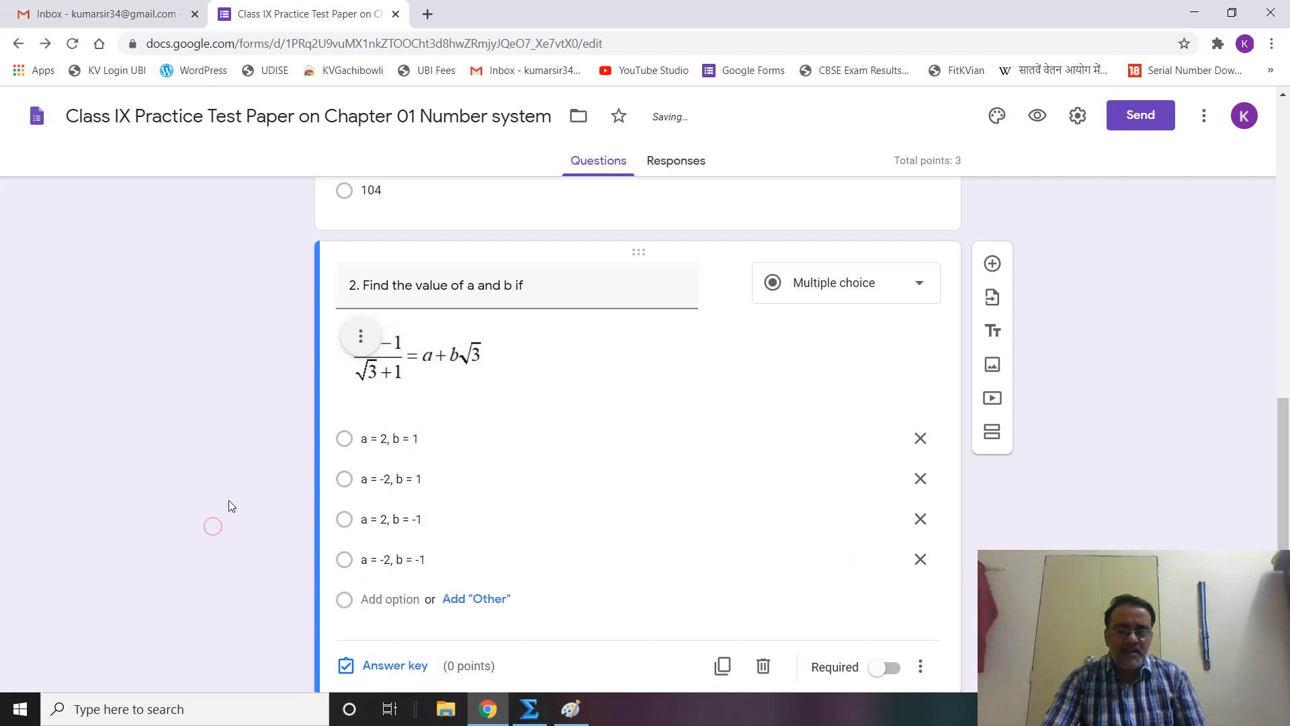
pyautogui.scroll(-1, 238, 498)
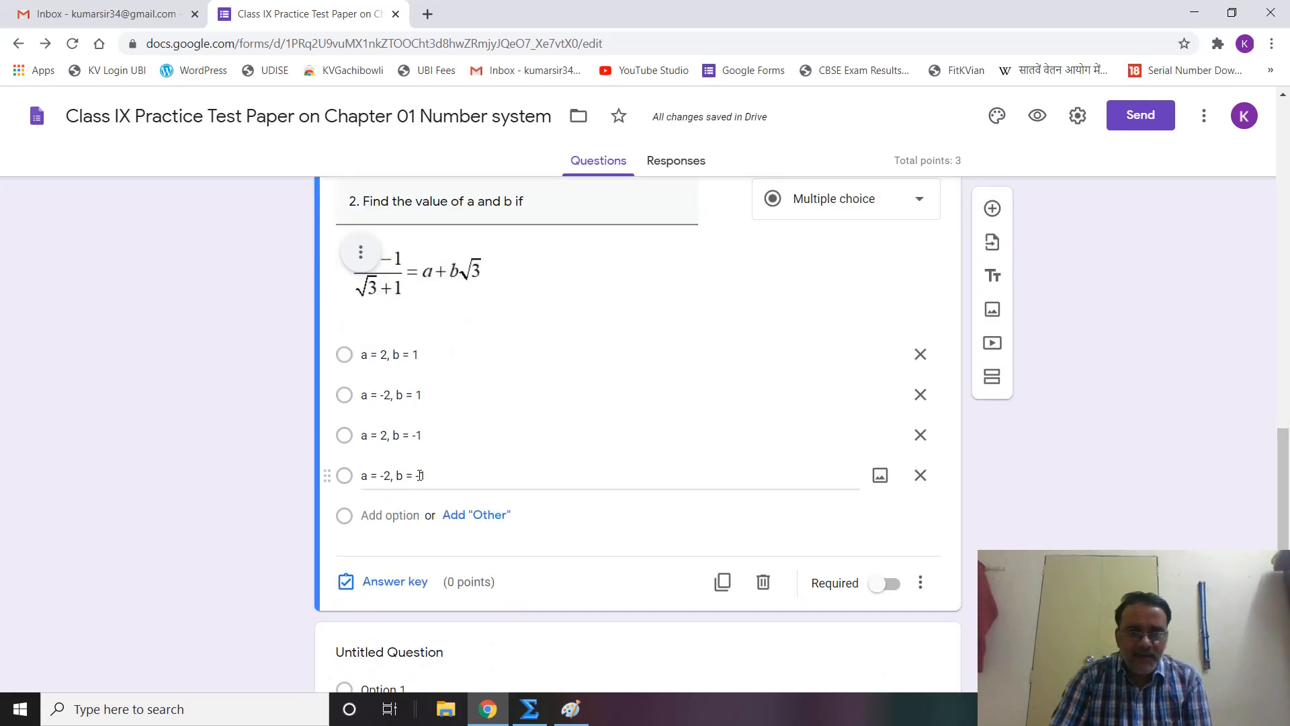
pyautogui.click(397, 476)
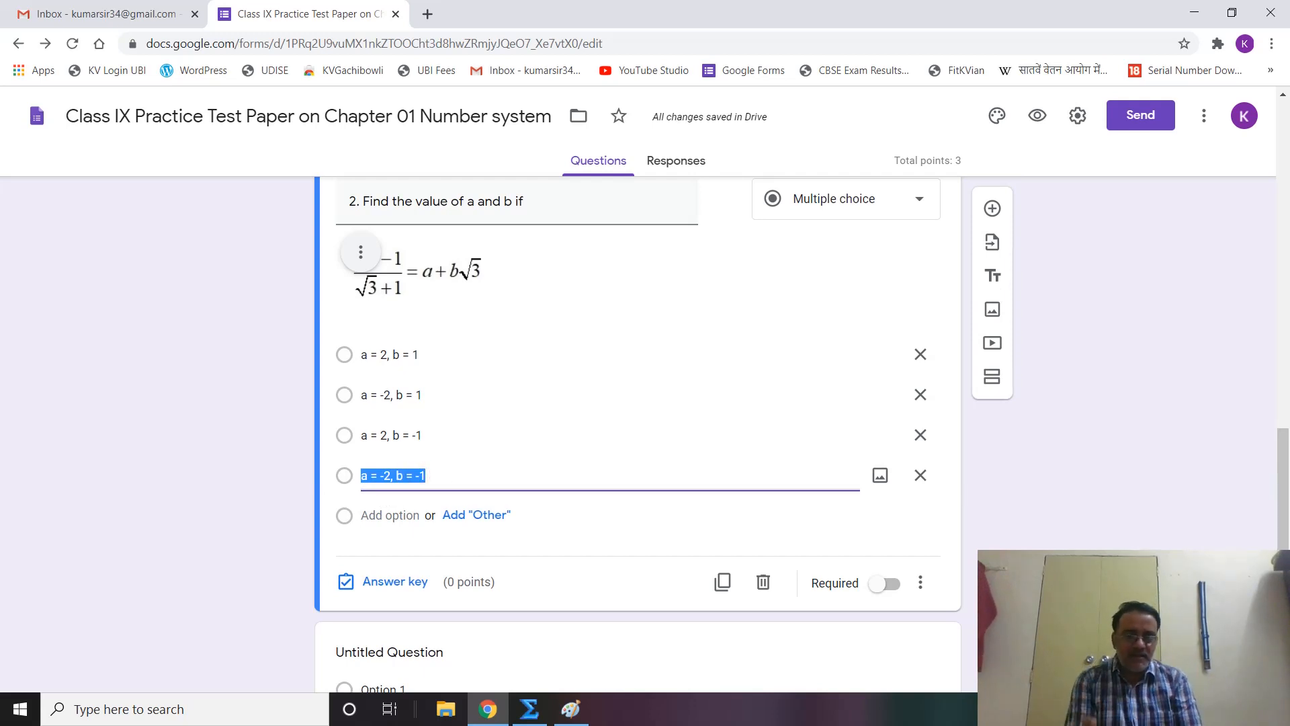
# Try changing the fourth option of question 2 to a = 2, b = -1, and restore it to a = -2, b = -1.
pyautogui.click(415, 476)
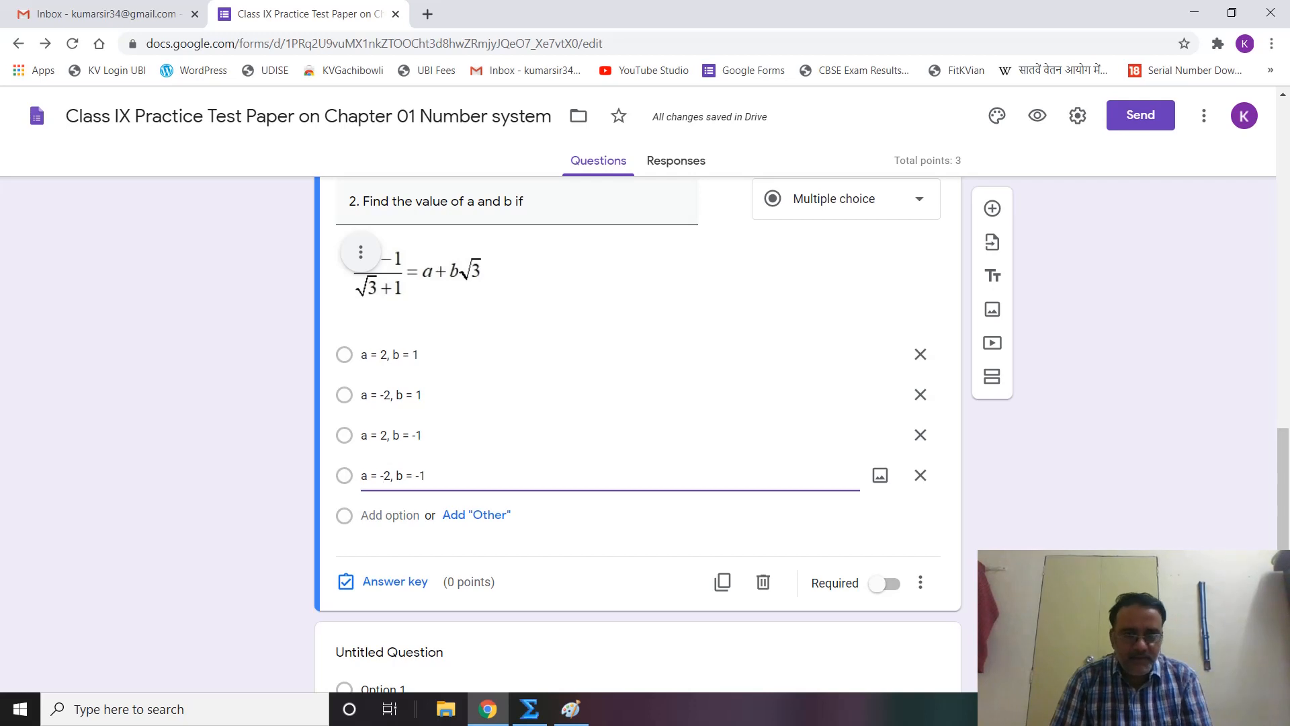
pyautogui.hotkey('ctrl', 'a')
pyautogui.hotkey('ctrl', 'c')
pyautogui.click(415, 476)
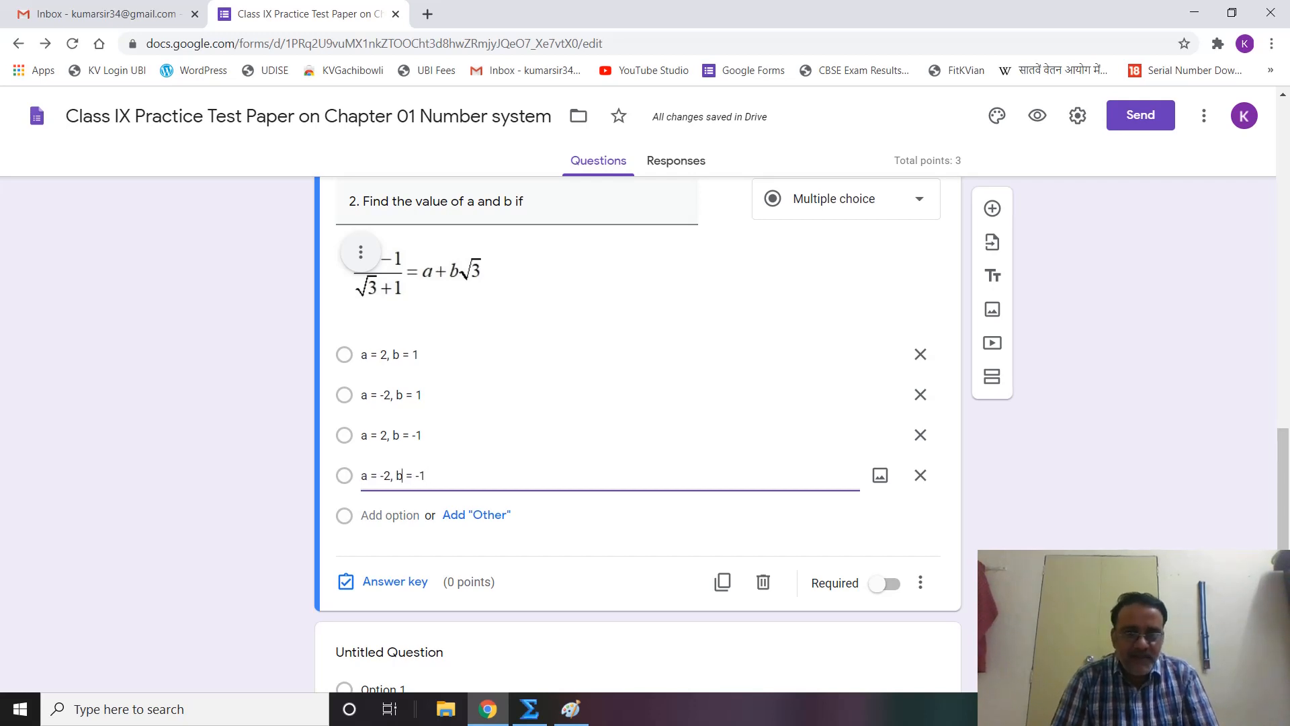
pyautogui.press('BackSpace')
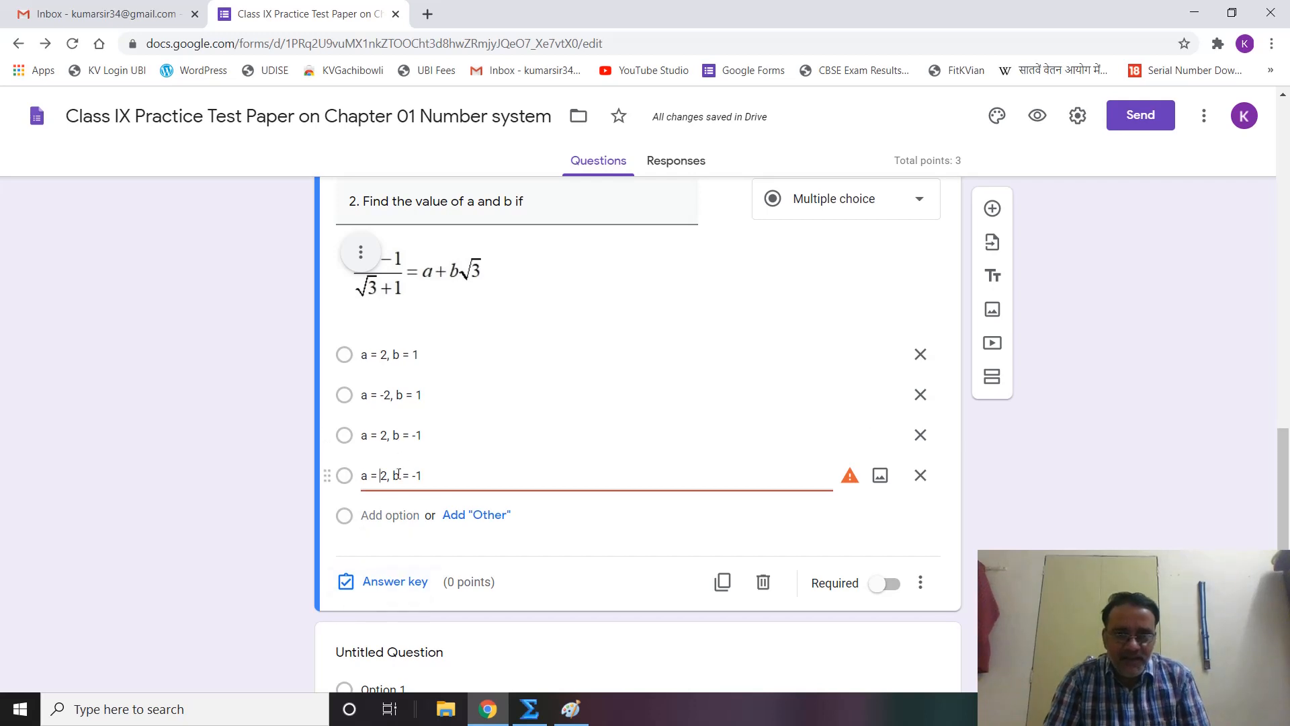
pyautogui.click(255, 496)
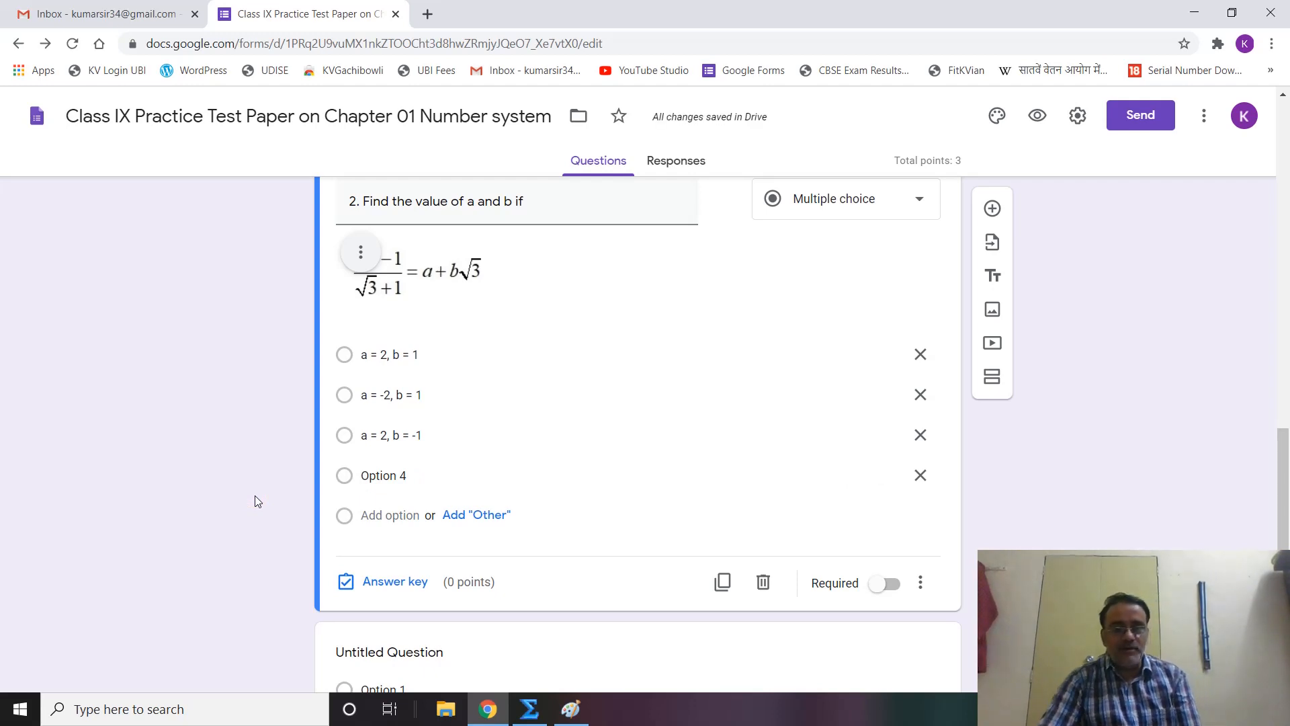
pyautogui.click(375, 480)
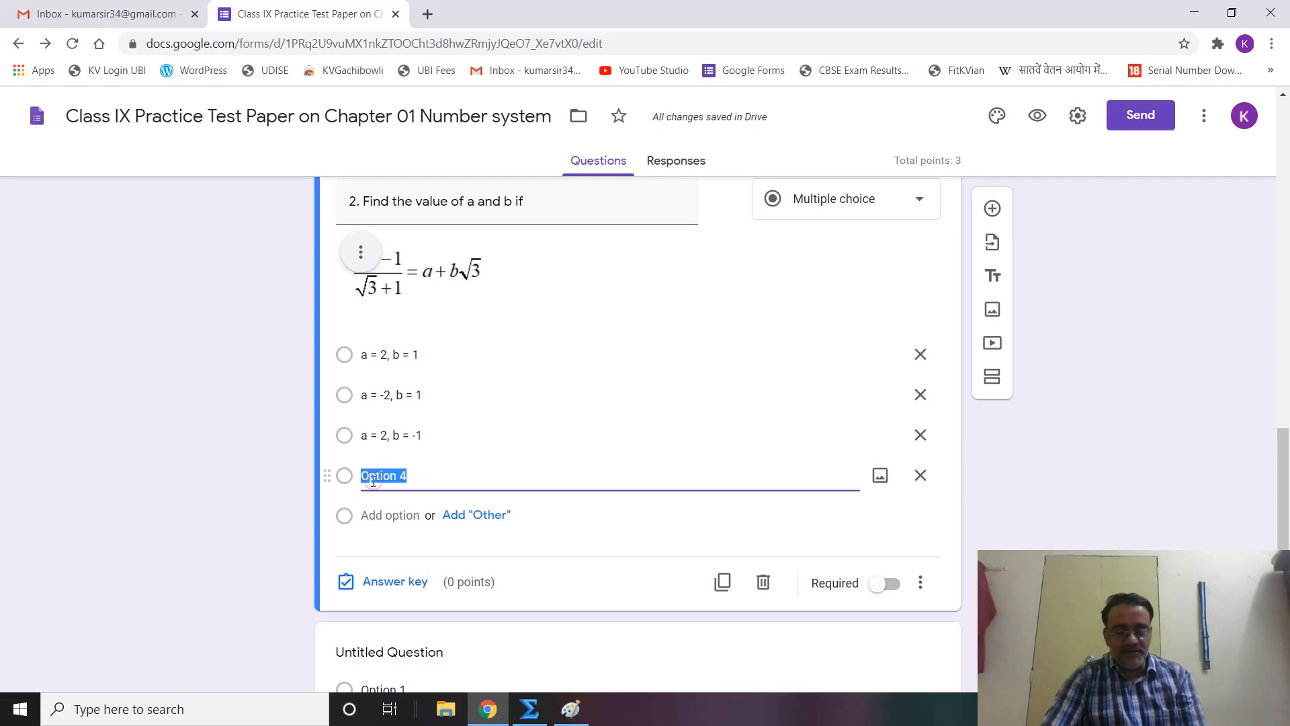
pyautogui.hotkey('ctrl', 'v')
pyautogui.click(249, 492)
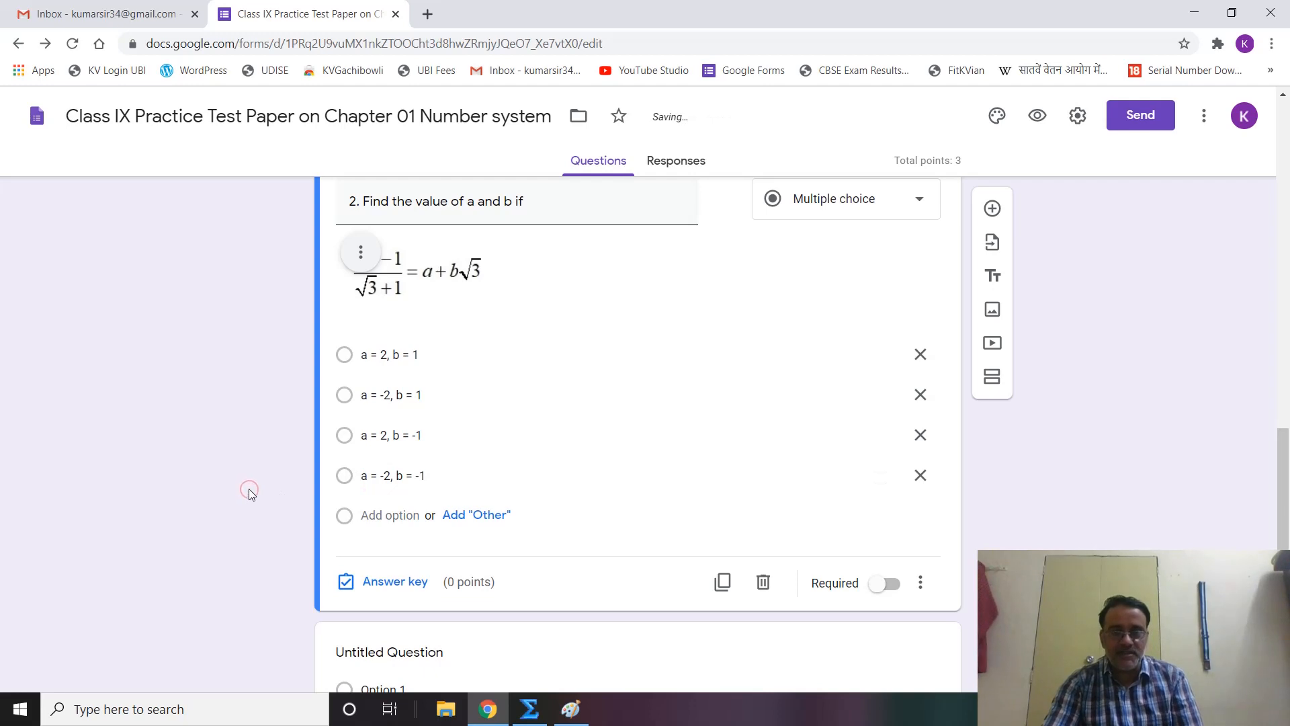
# Set the answer key of question 2 to a = 2, b = -1 and assign it 2 points.
pyautogui.scroll(-2, 249, 489)
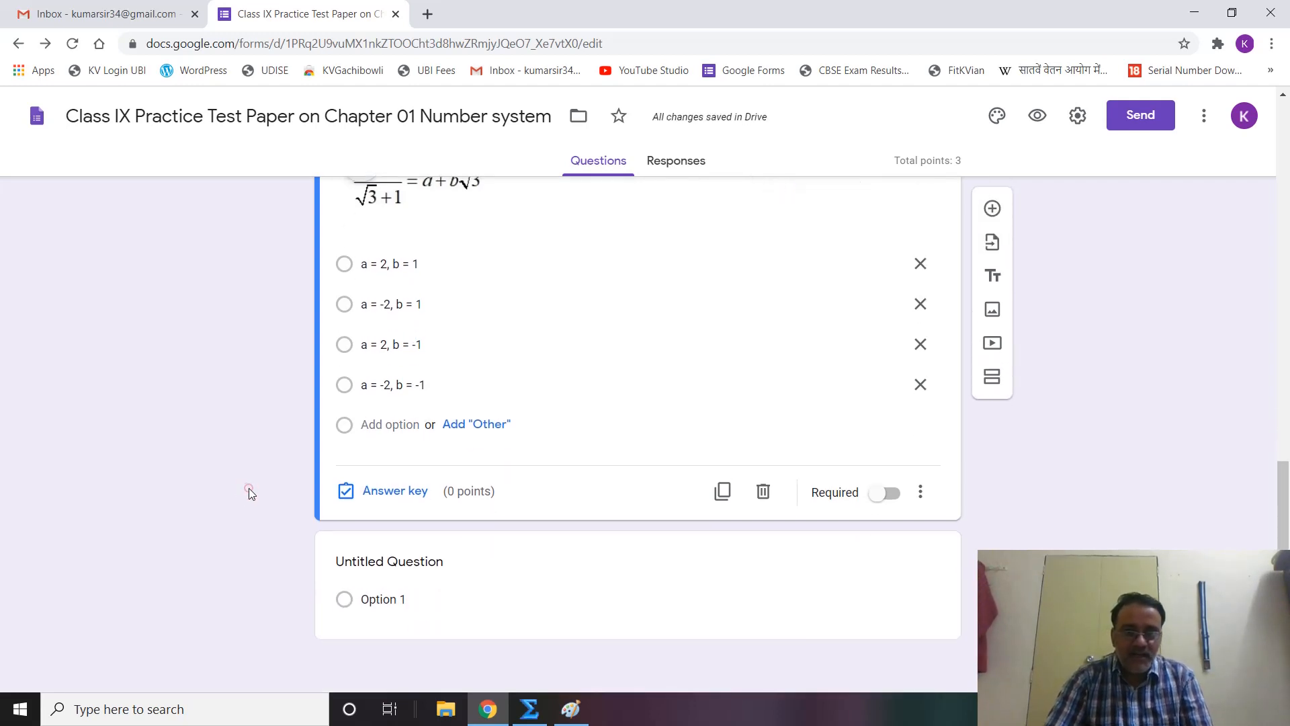
pyautogui.click(249, 488)
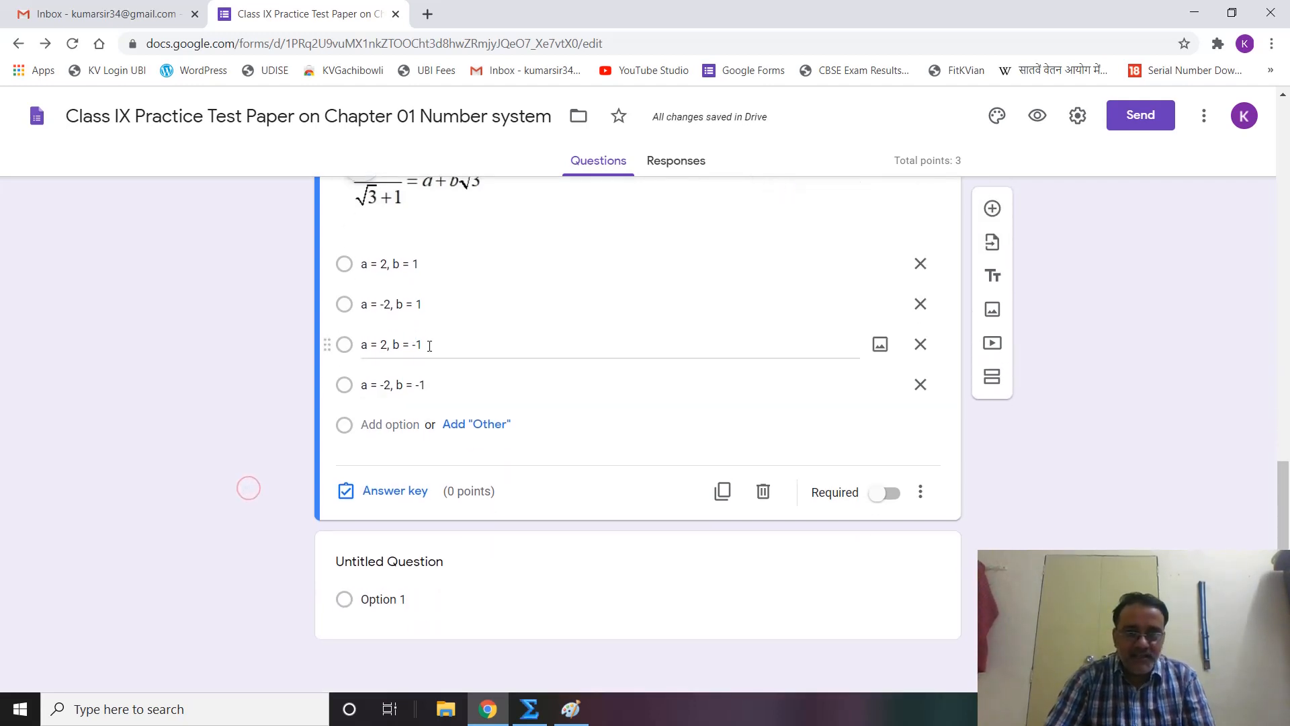
pyautogui.click(386, 491)
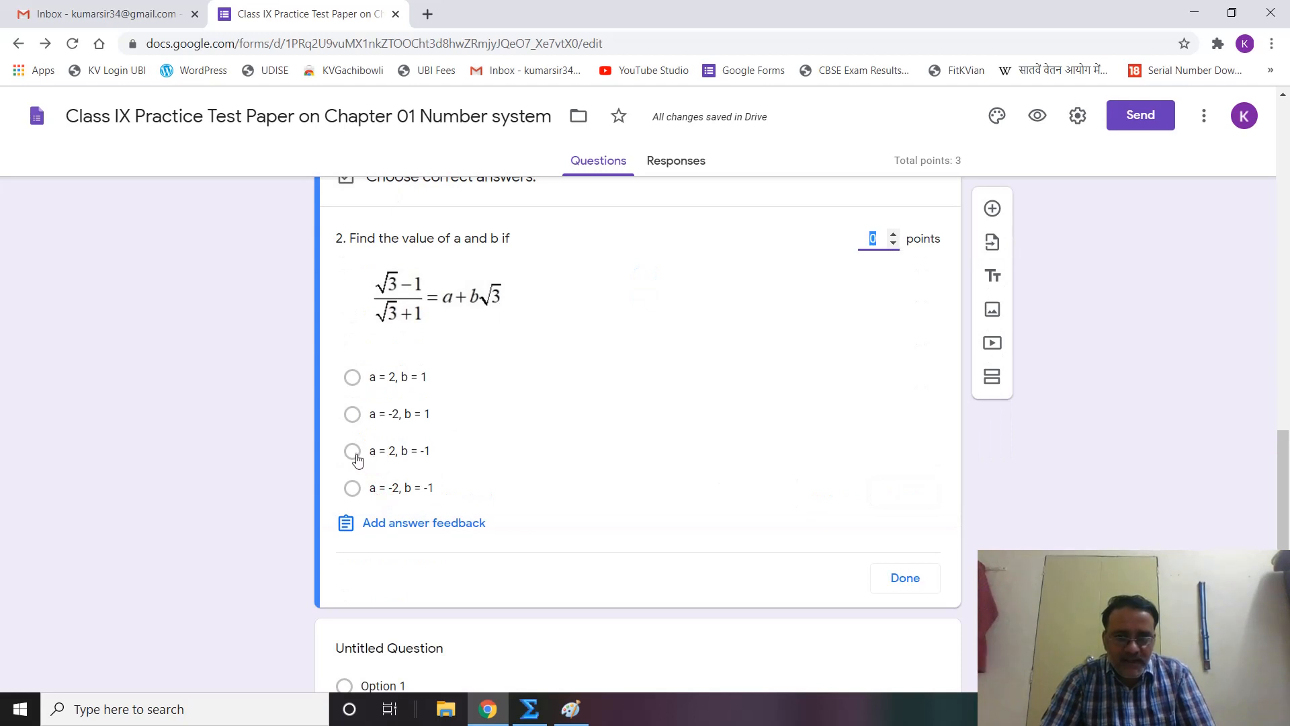
pyautogui.click(353, 452)
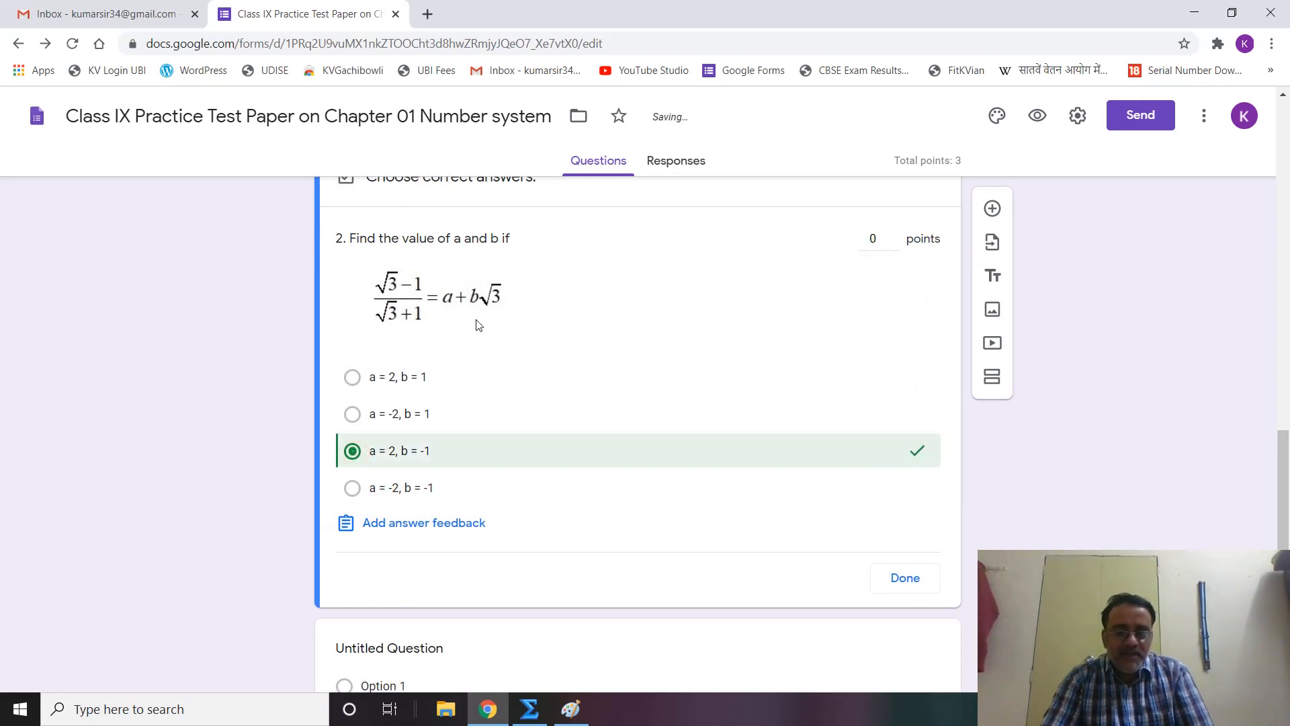
pyautogui.click(892, 234)
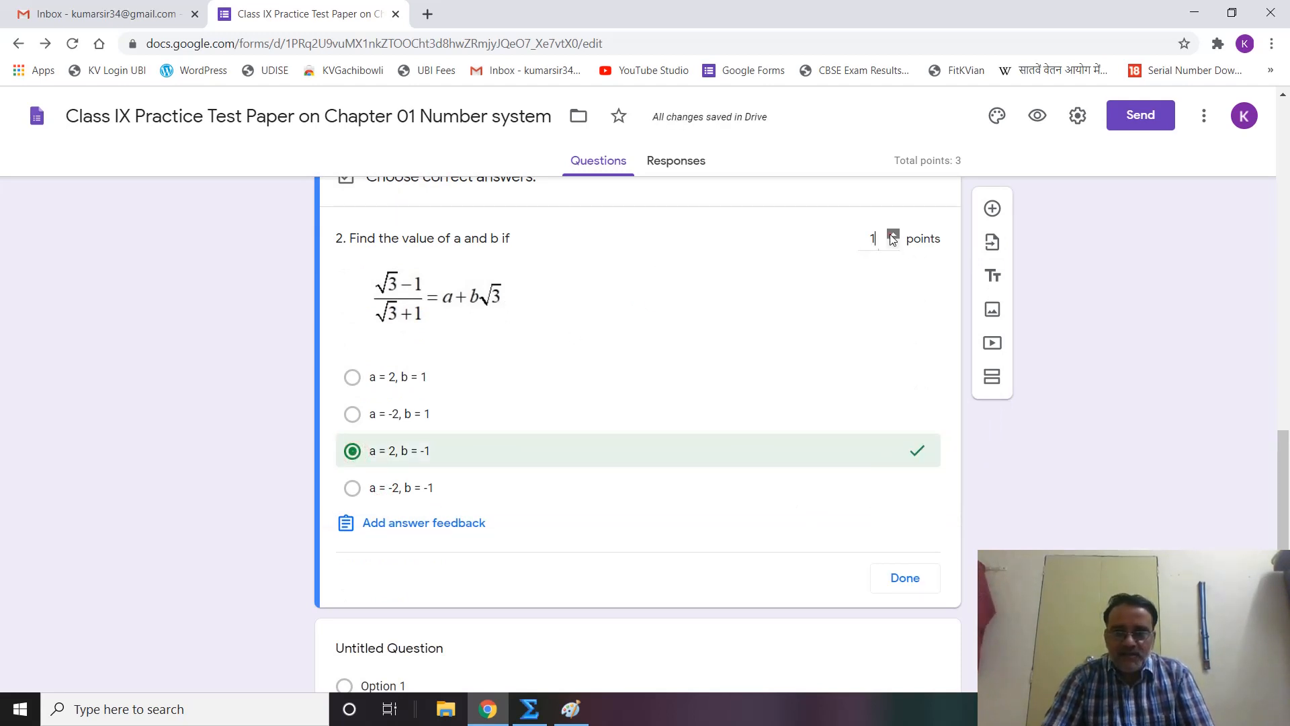
pyautogui.click(892, 233)
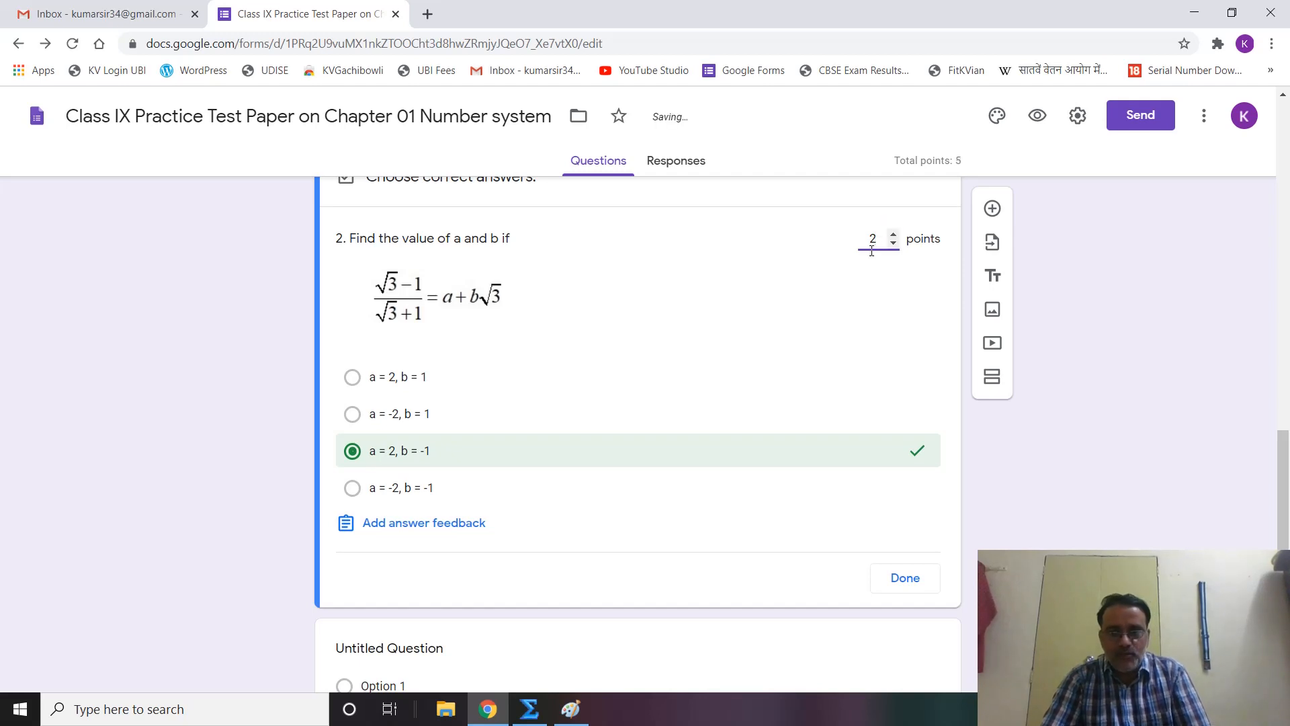
pyautogui.click(908, 582)
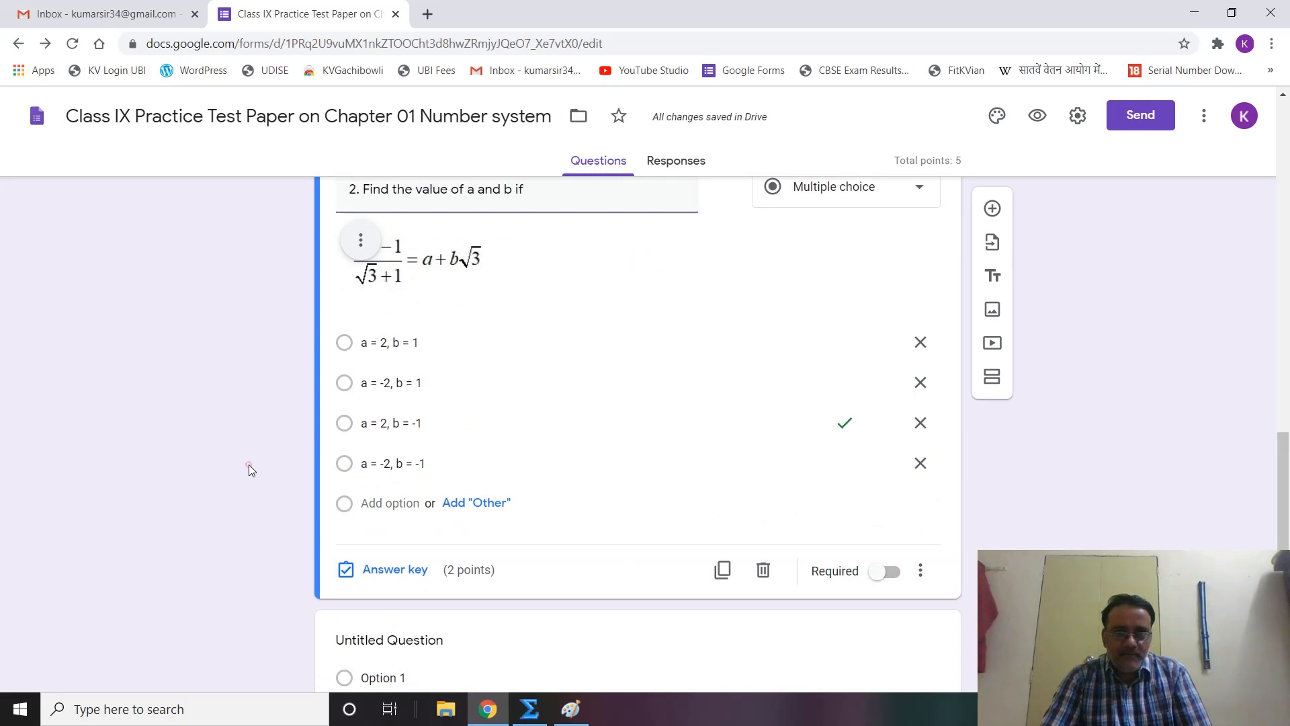
pyautogui.scroll(5, 249, 464)
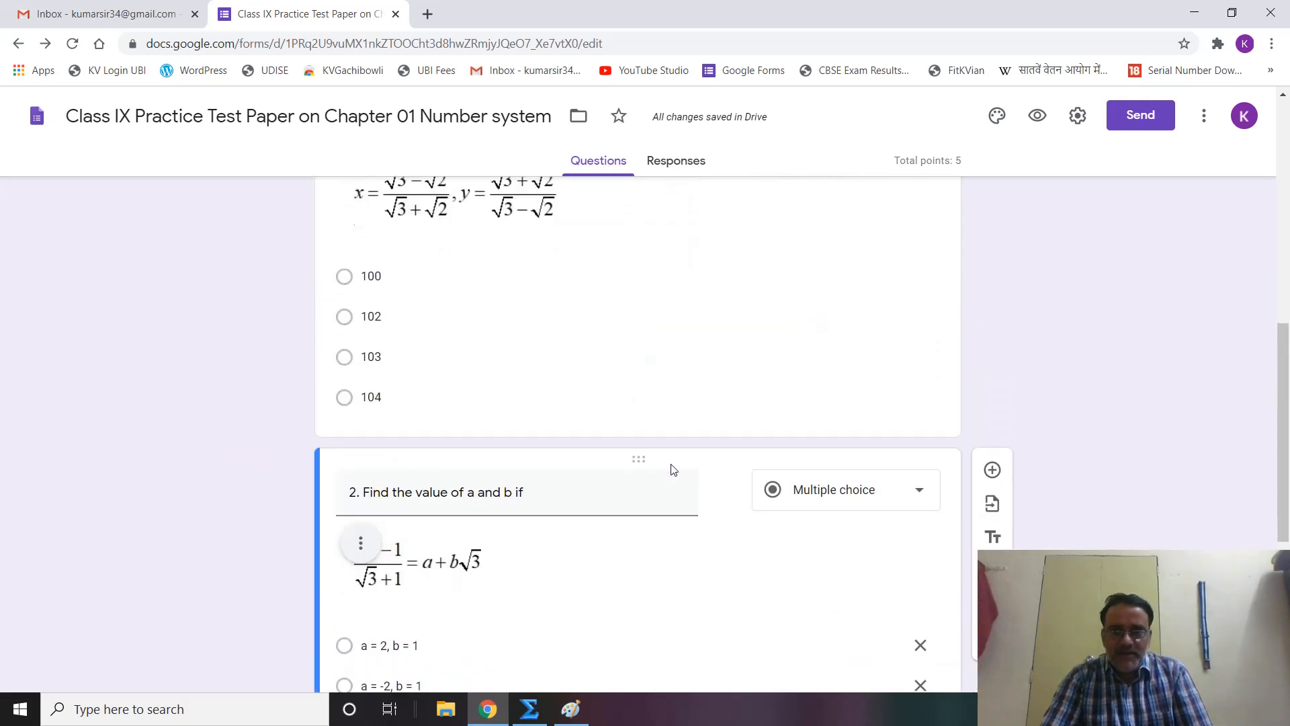
pyautogui.scroll(-3, 674, 469)
pyautogui.scroll(15, 718, 569)
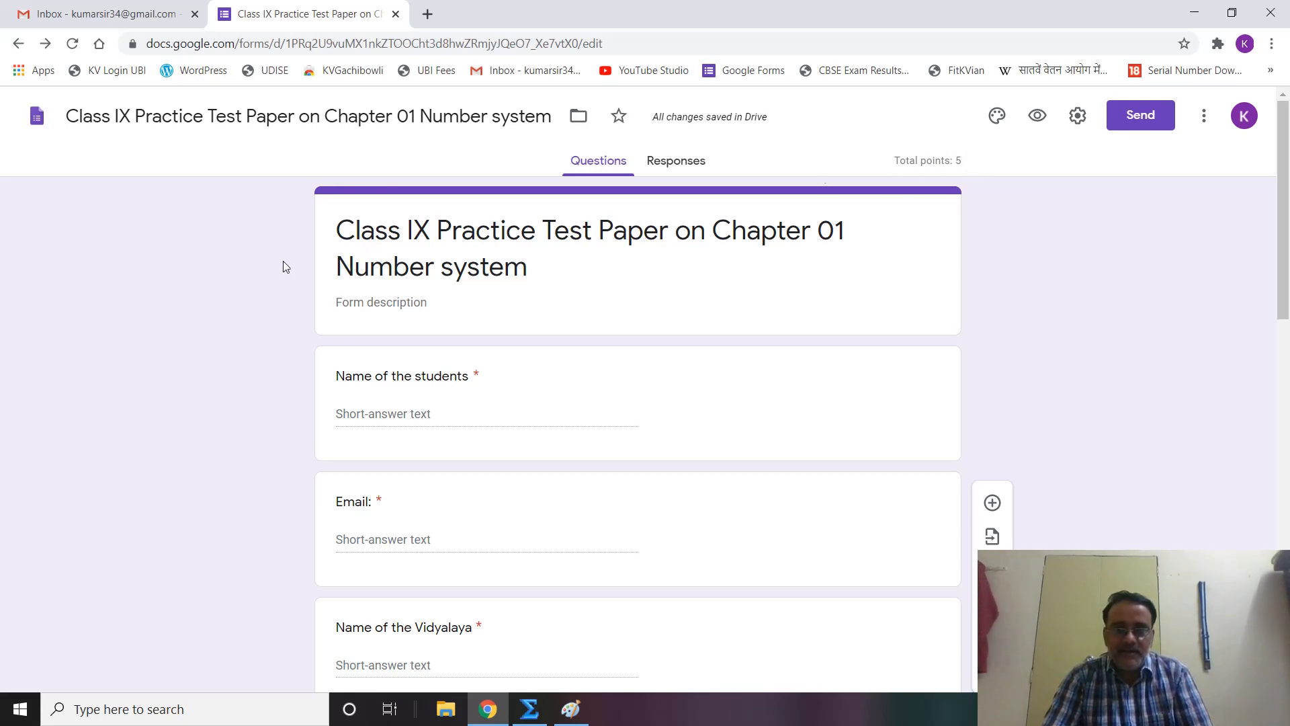
pyautogui.scroll(-15, 232, 410)
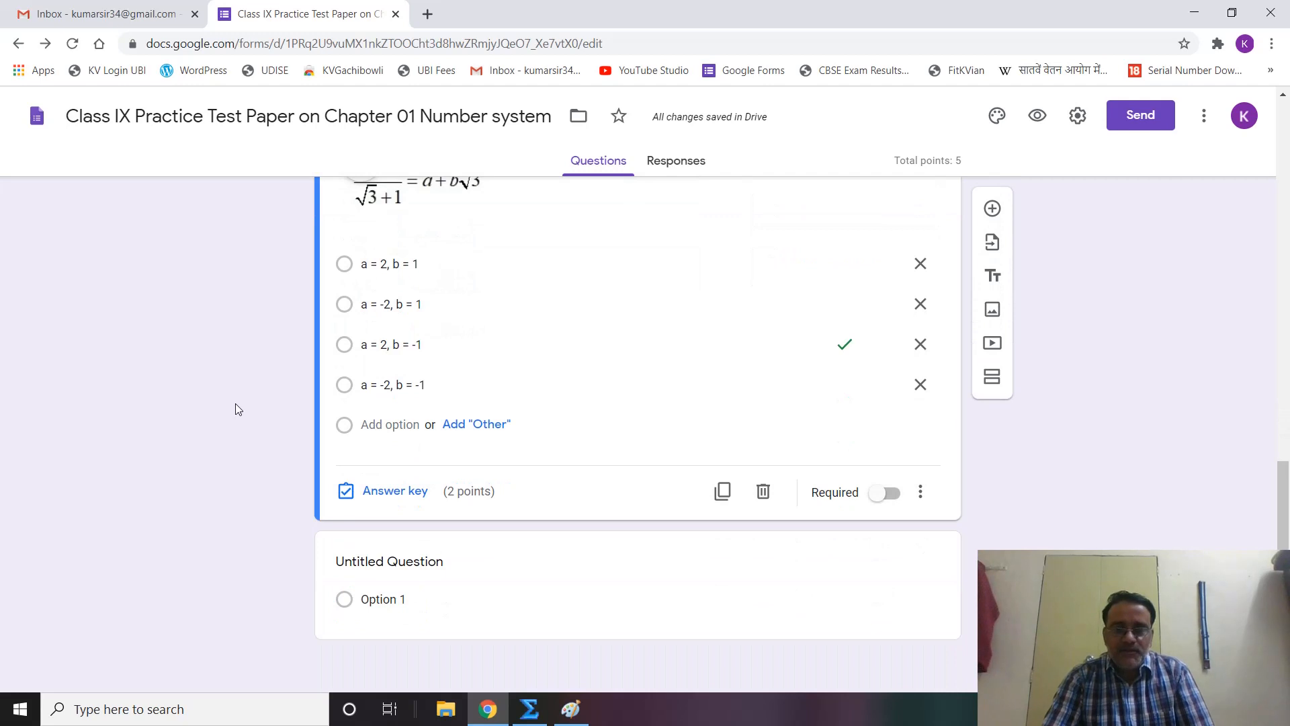
# Add a new multiple-choice question below question 2 and begin its text with "3. If a = 2 +".
pyautogui.click(993, 208)
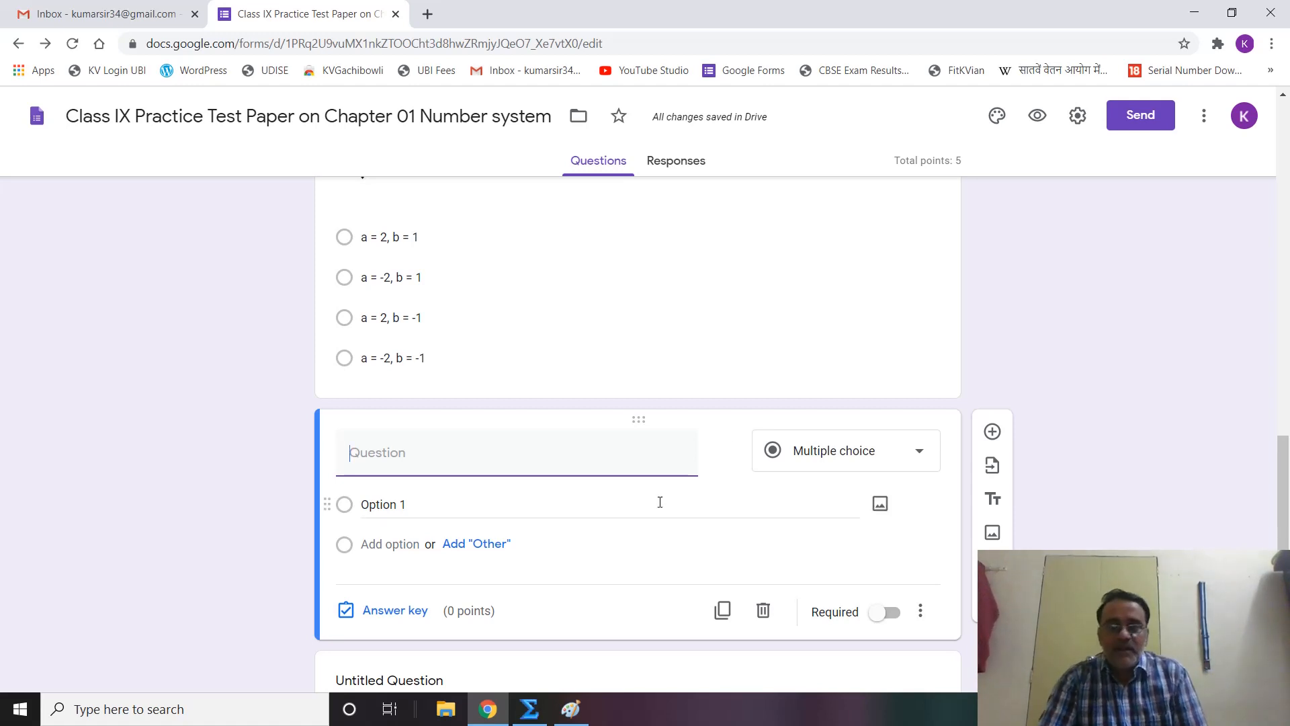
pyautogui.scroll(1, 632, 417)
pyautogui.scroll(3, 564, 394)
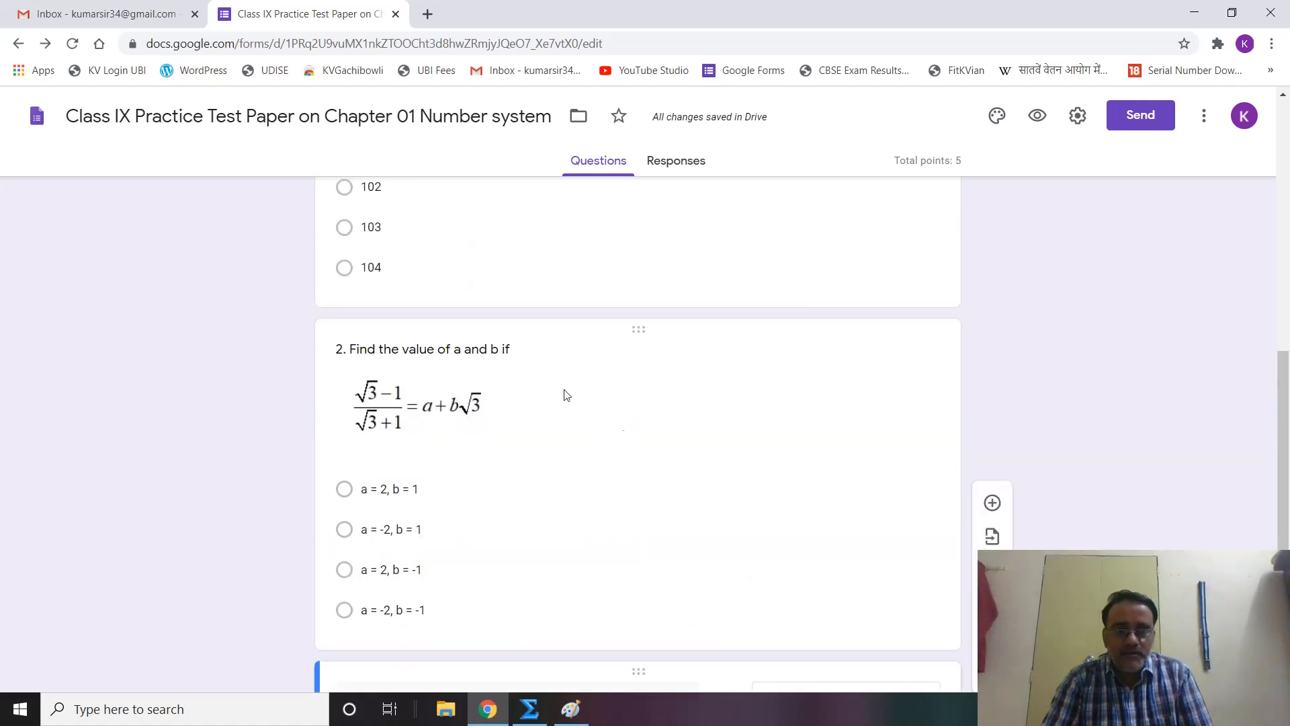
pyautogui.scroll(-5, 486, 395)
pyautogui.write('3.')
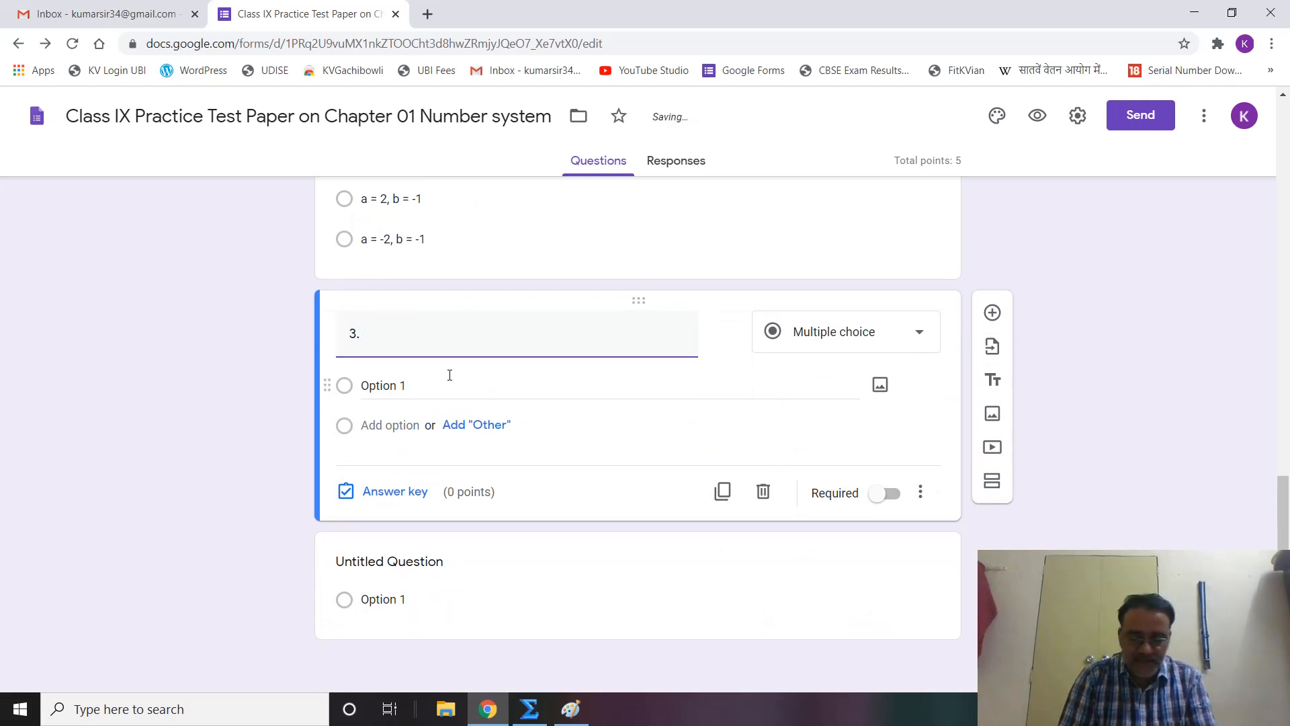
pyautogui.write(' If a ')
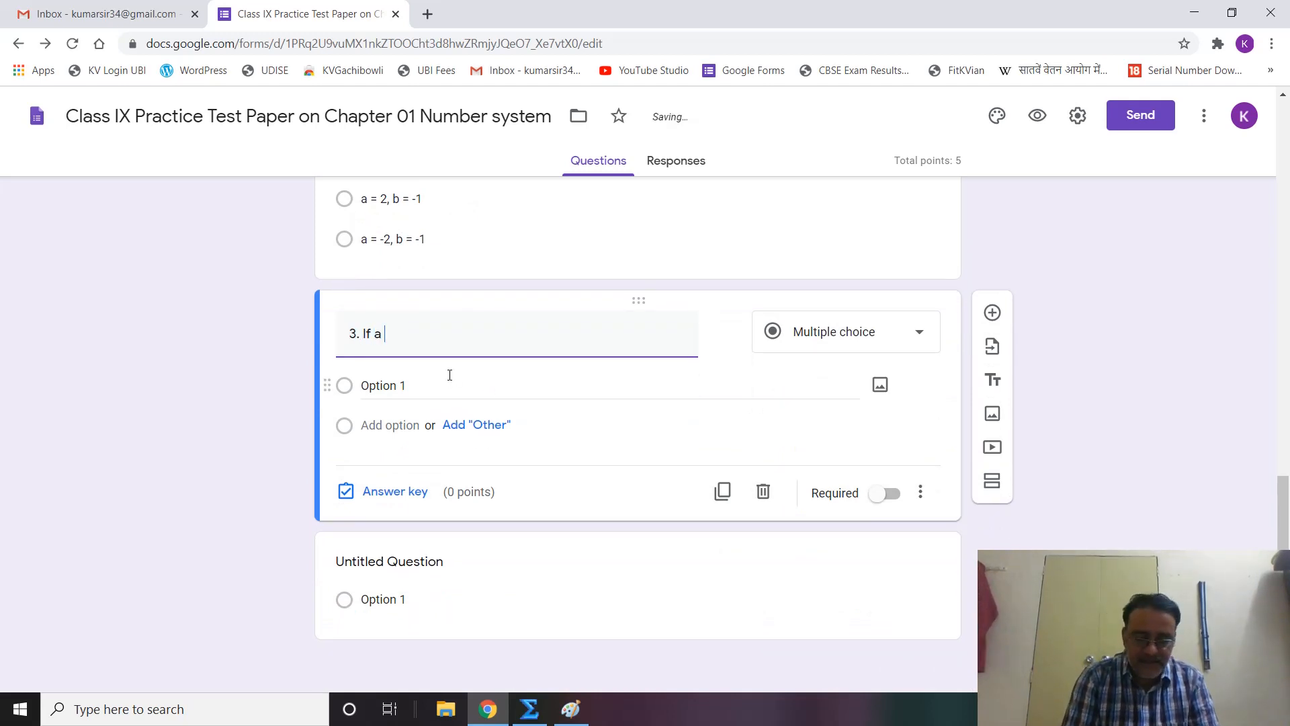
pyautogui.write('= 2 +')
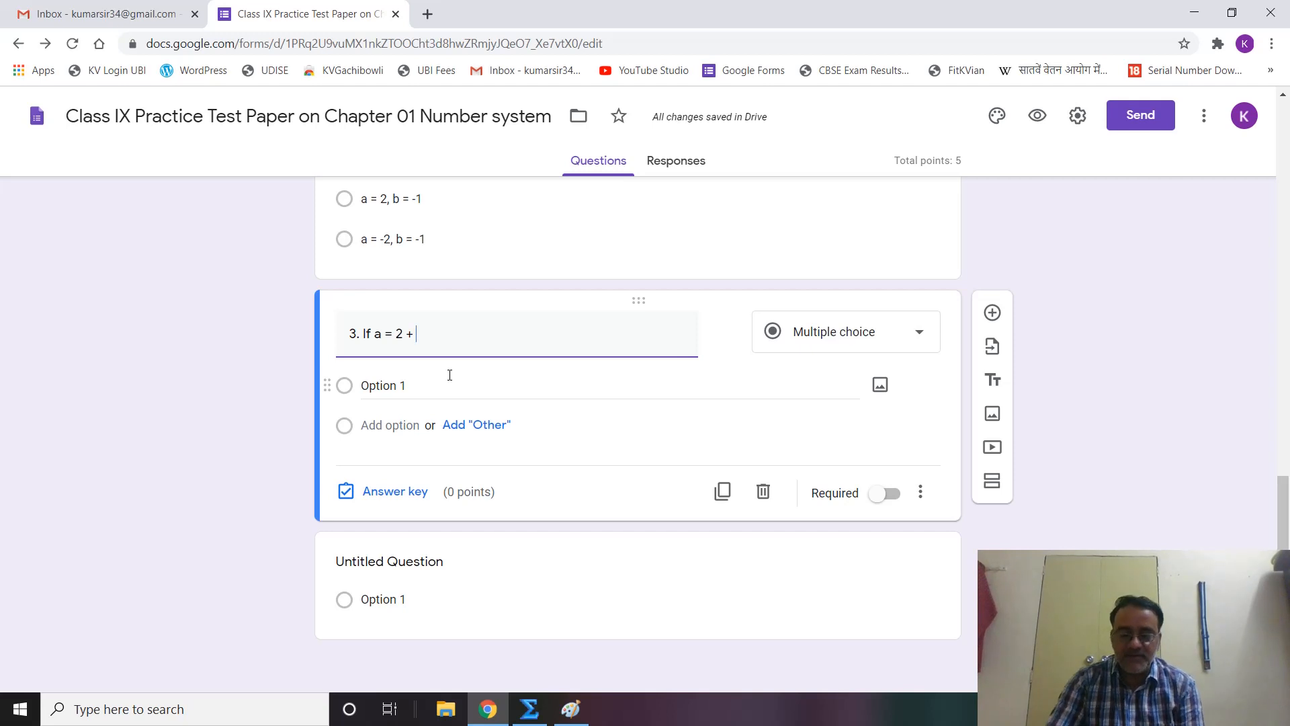
# Continue question 3's text after "a = 2 +" with "√3 +", inserting the square root sign from the math symbols.
pyautogui.rightClick(419, 331)
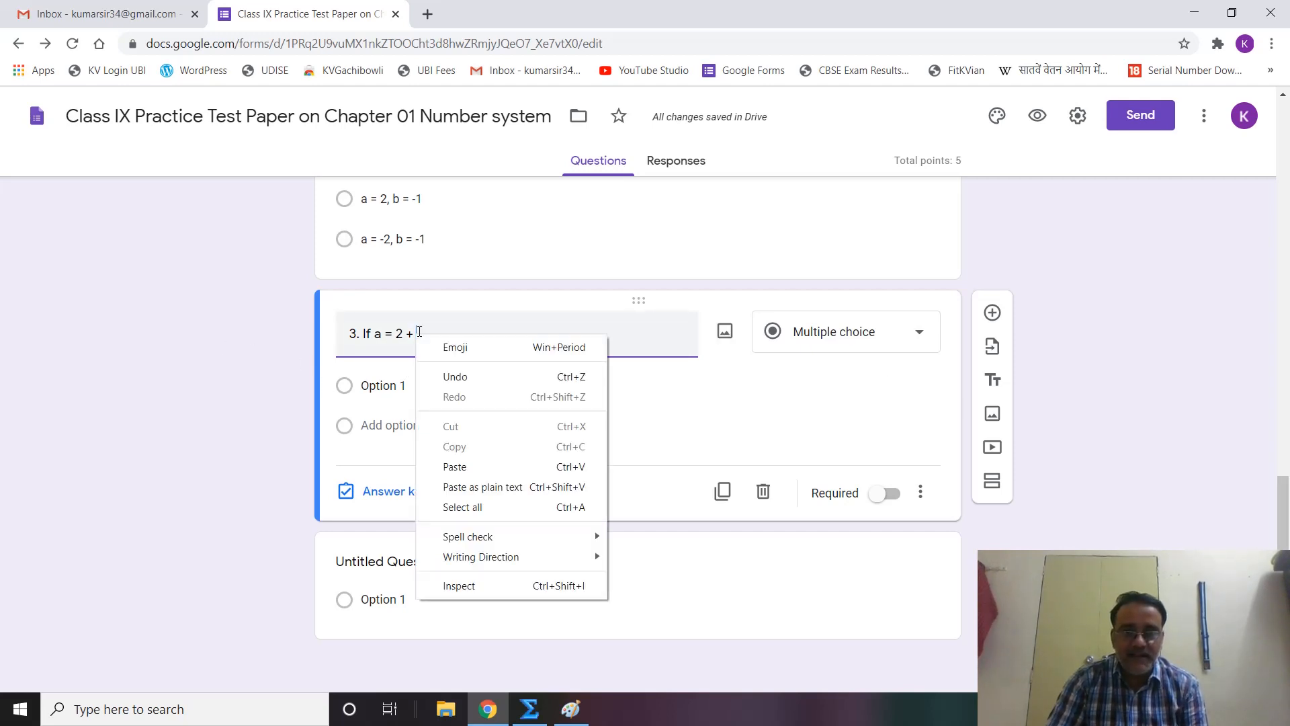
pyautogui.click(502, 348)
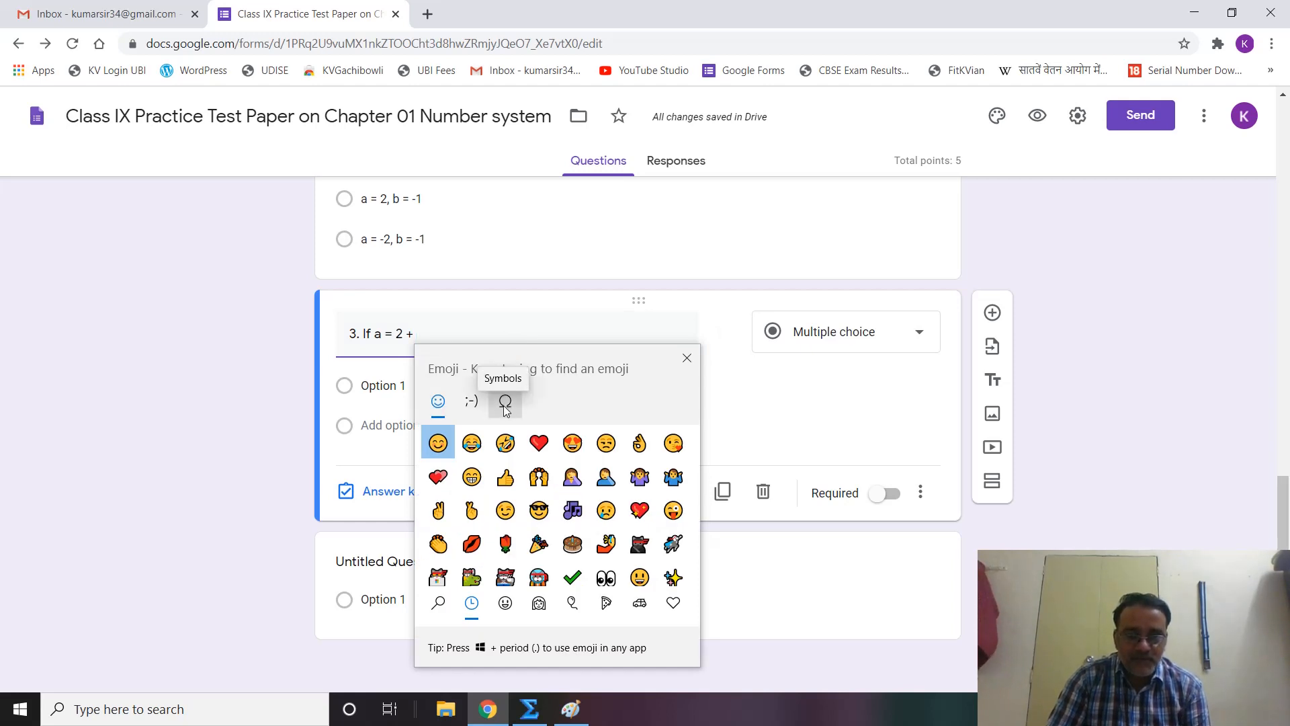
pyautogui.click(505, 404)
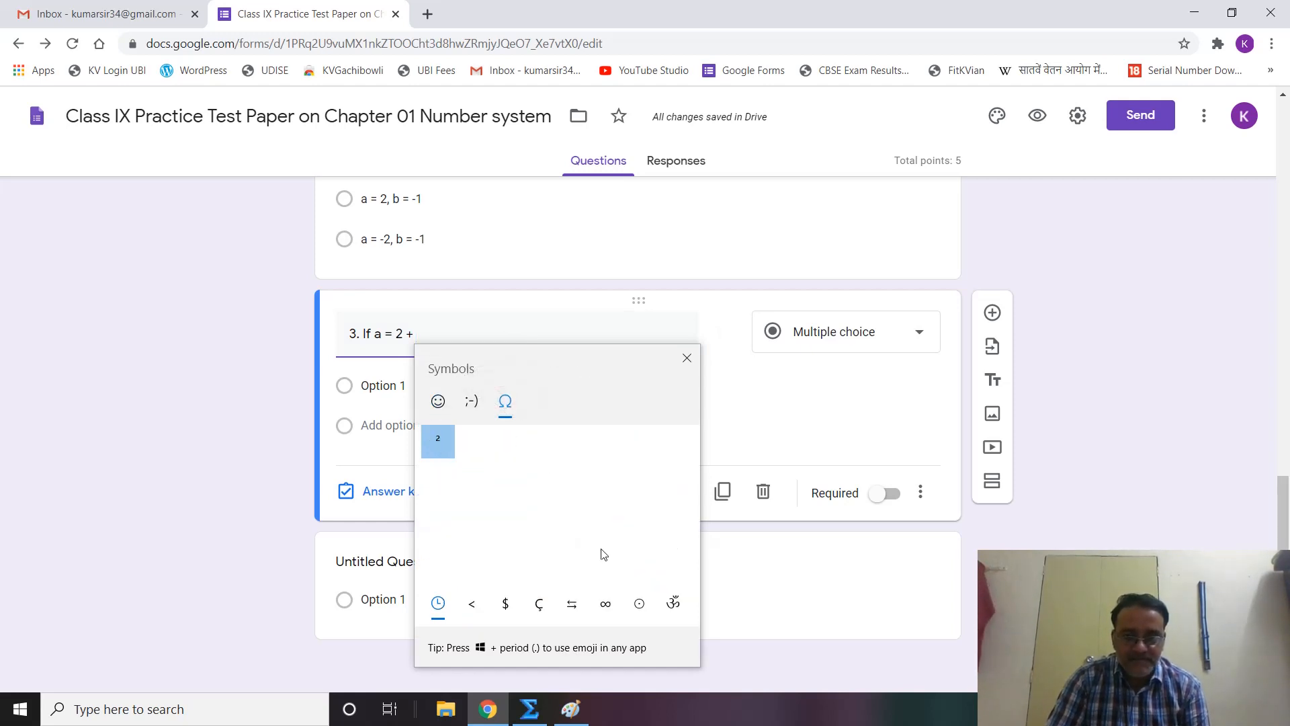
pyautogui.click(606, 610)
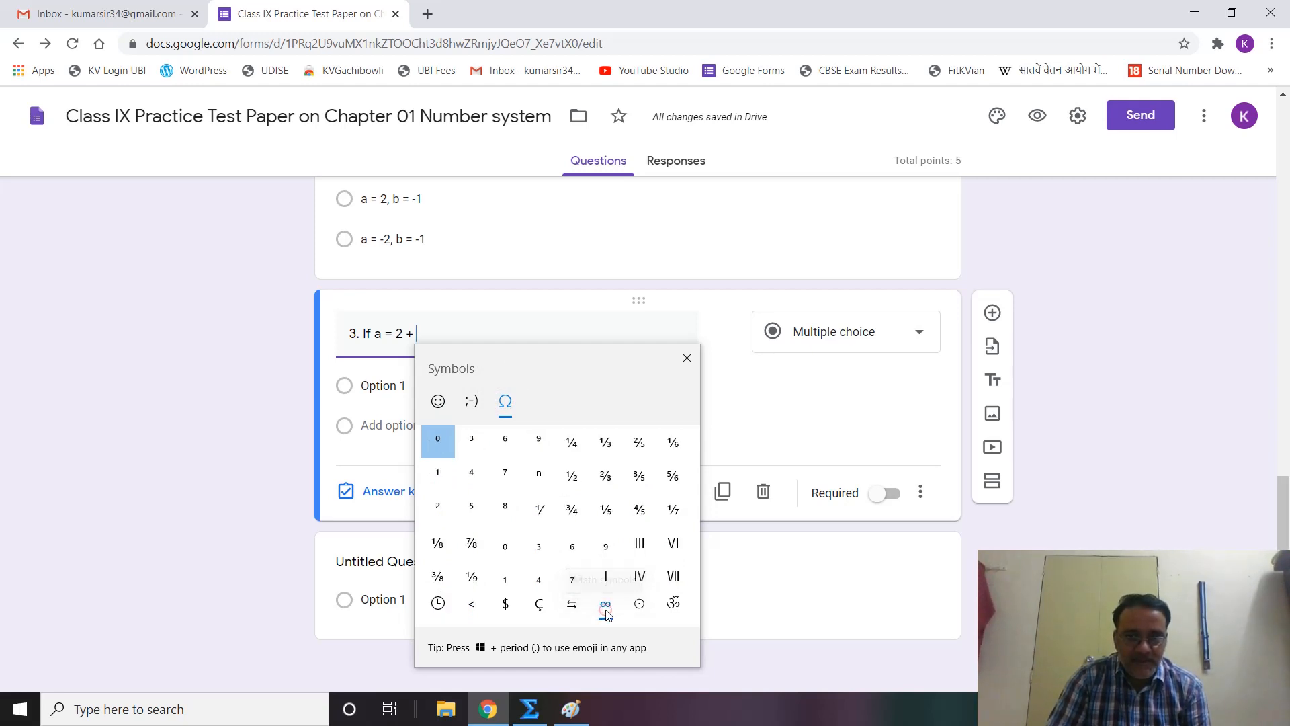
pyautogui.scroll(-1, 547, 527)
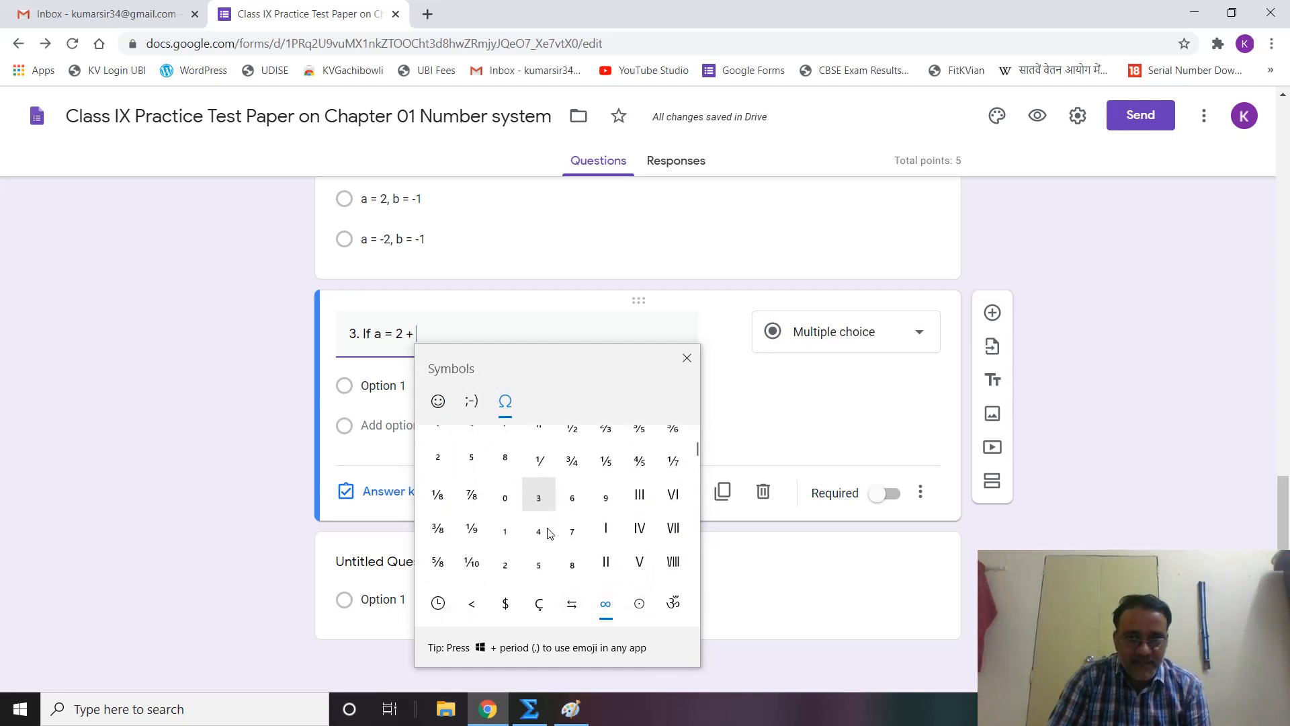
pyautogui.scroll(-5, 548, 528)
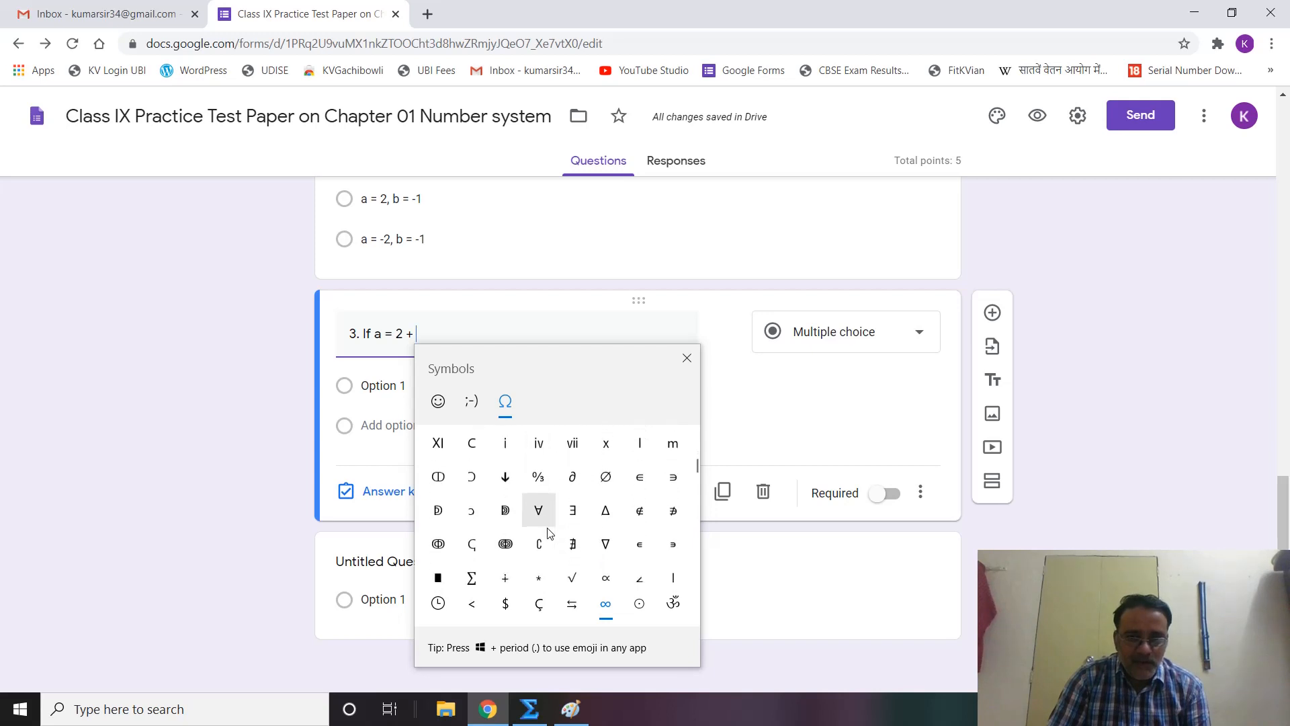
pyautogui.scroll(-4, 548, 531)
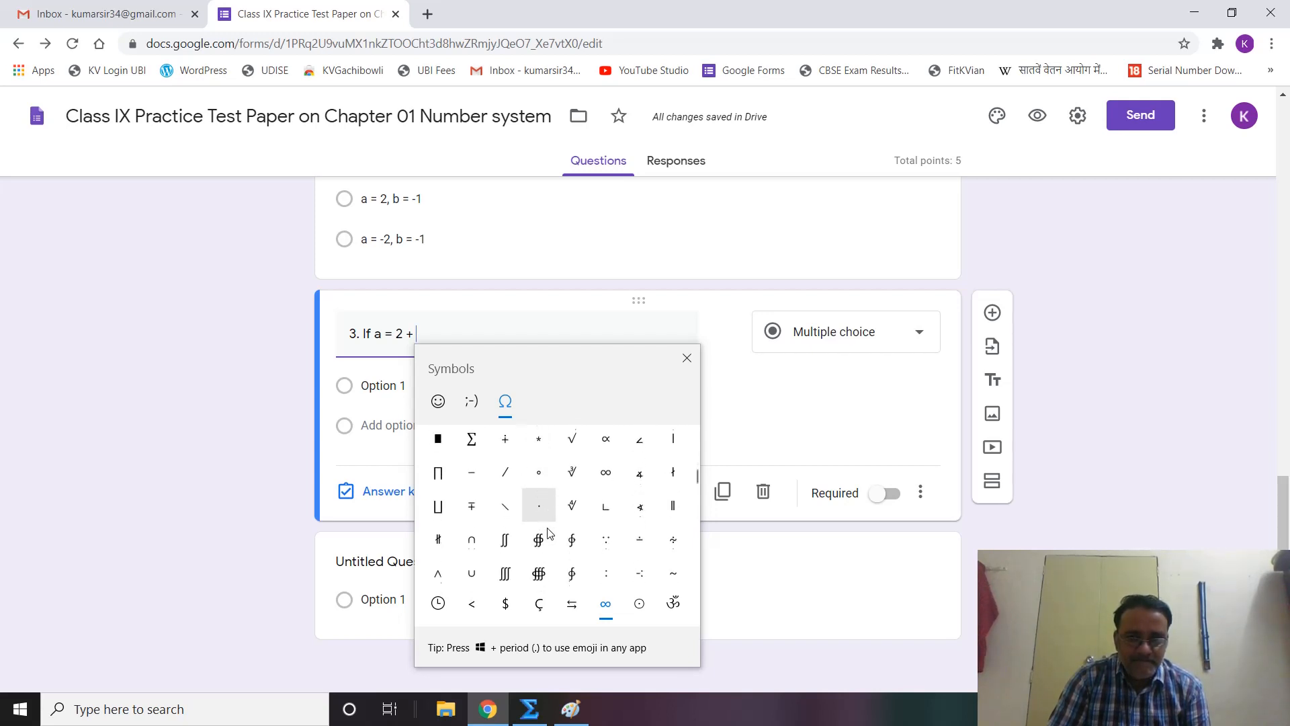
pyautogui.scroll(-4, 548, 533)
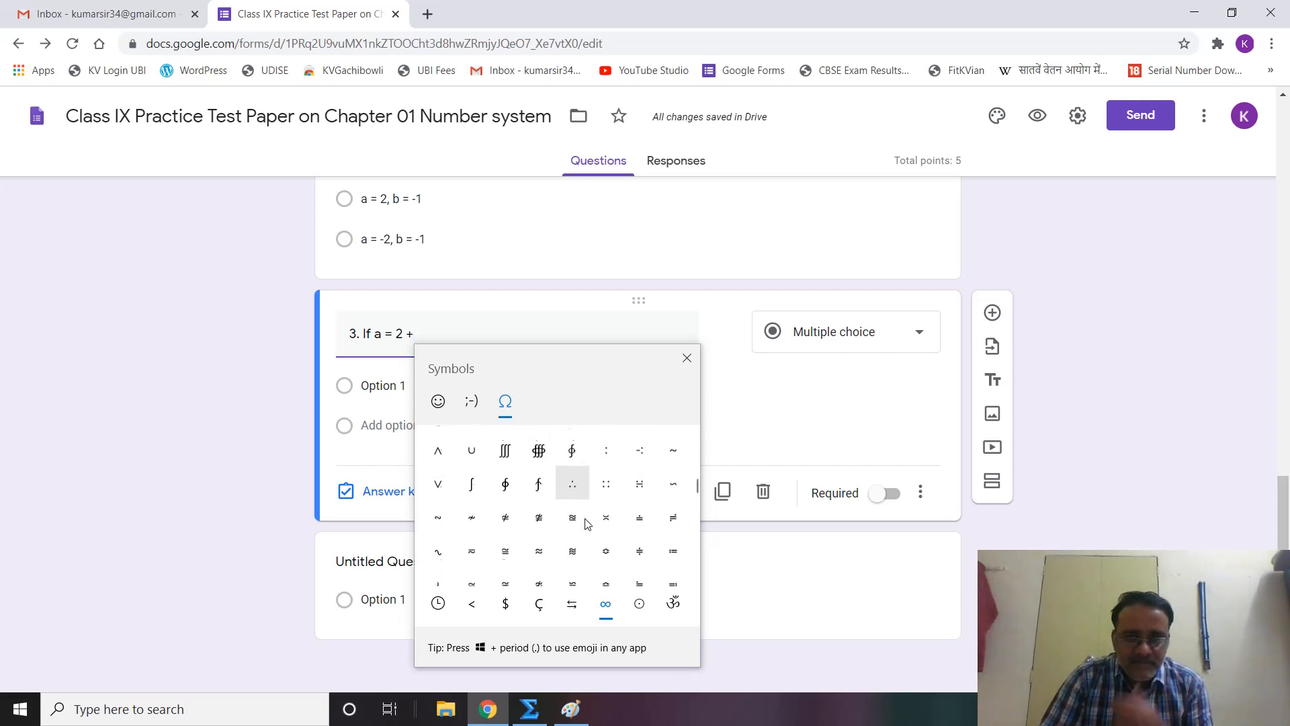
pyautogui.scroll(-4, 586, 524)
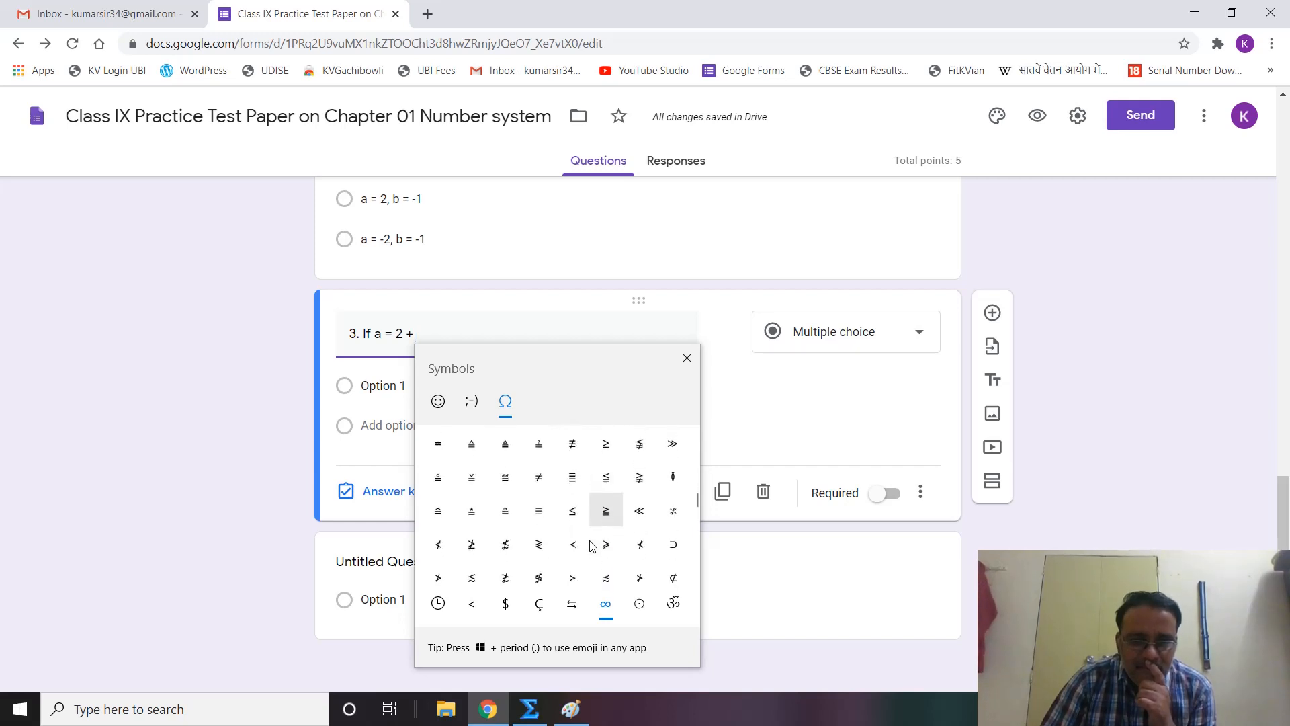
pyautogui.scroll(6, 592, 546)
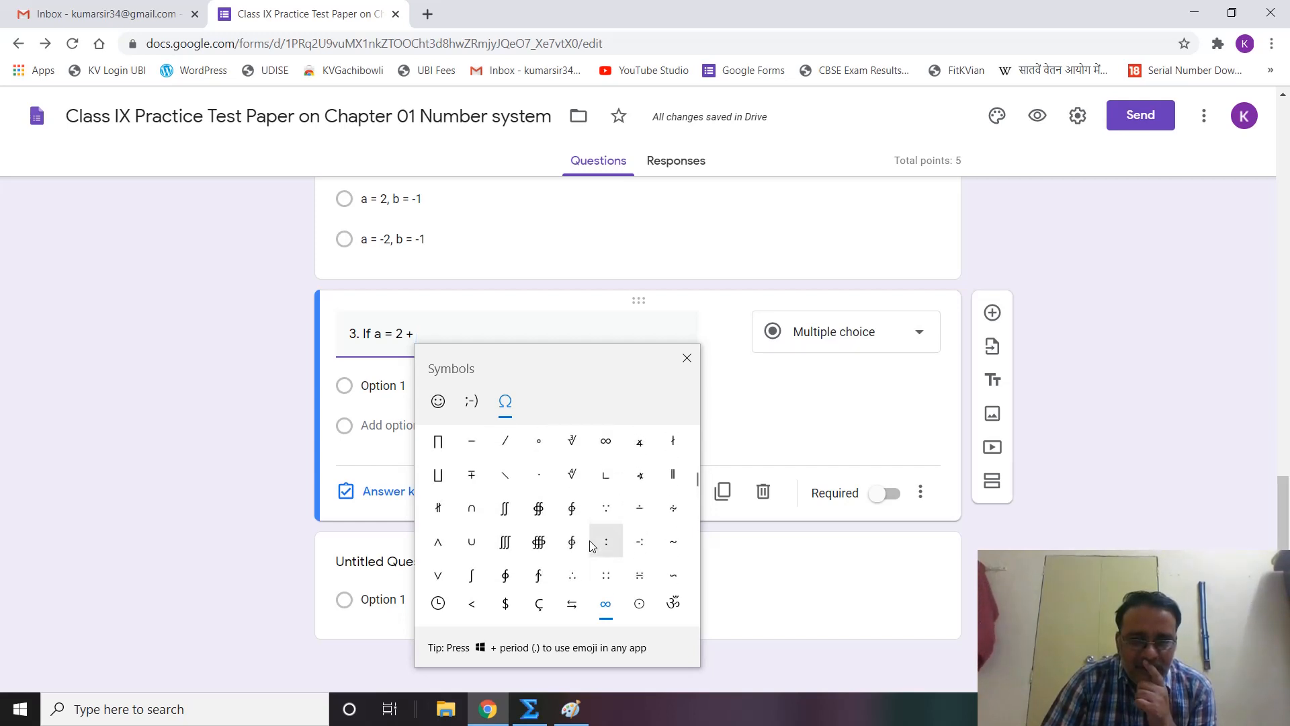
pyautogui.scroll(1, 592, 546)
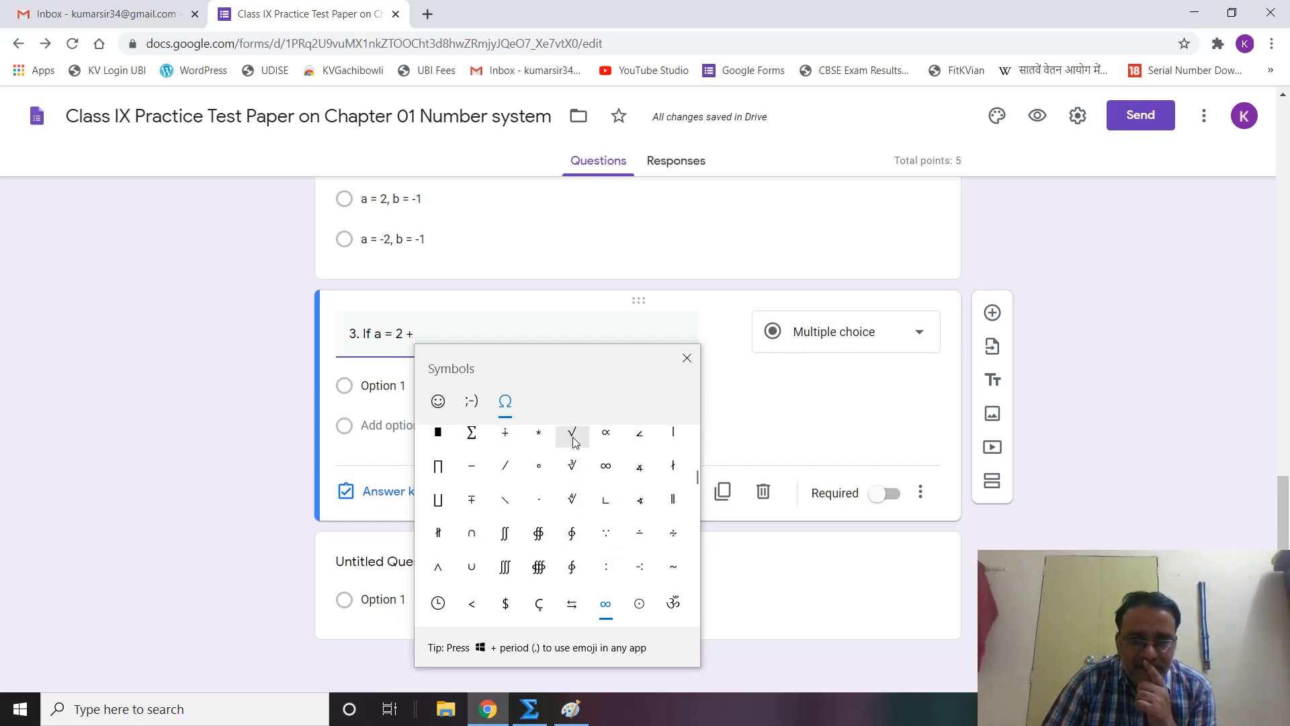
pyautogui.click(573, 442)
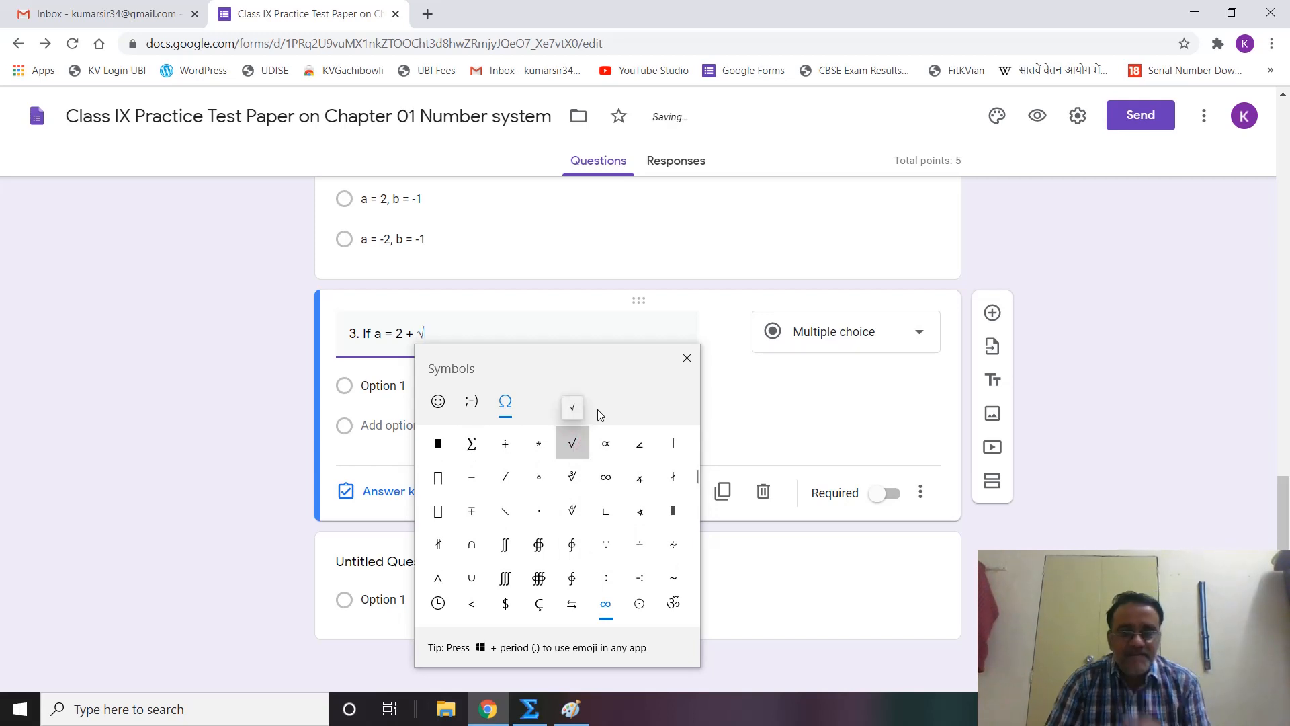
pyautogui.click(687, 357)
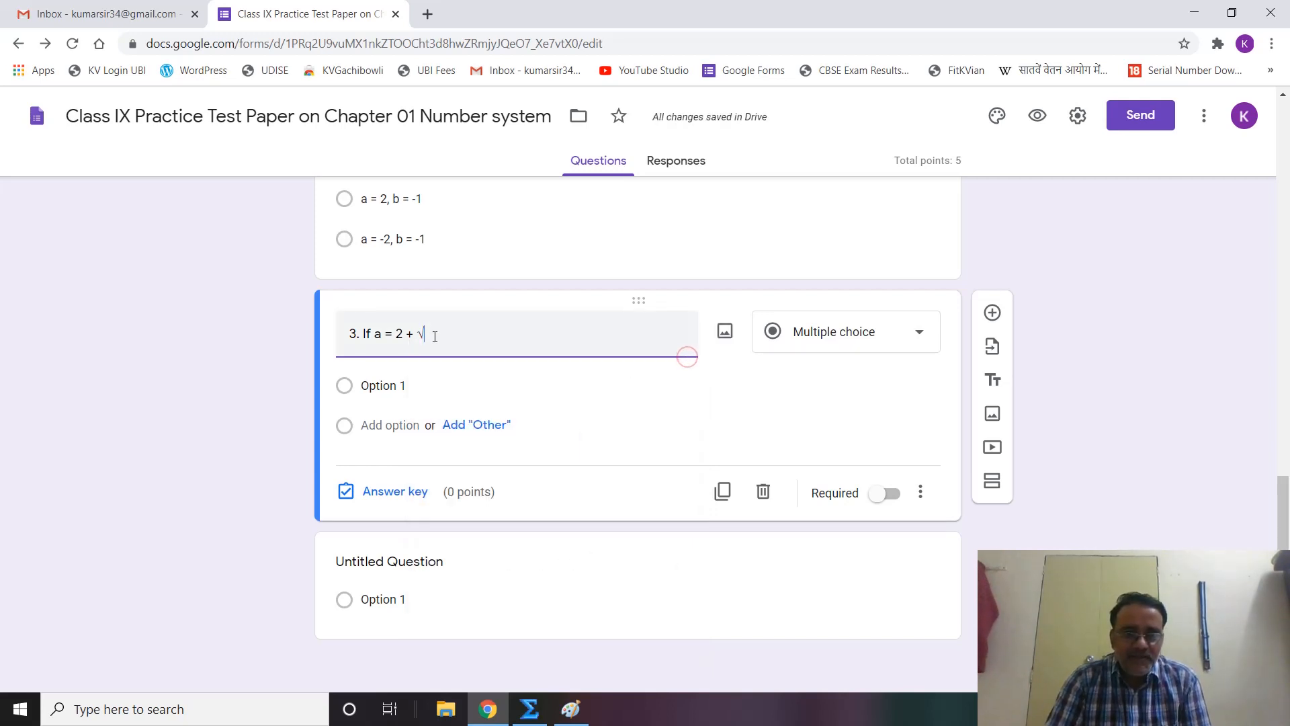
pyautogui.write('3 +')
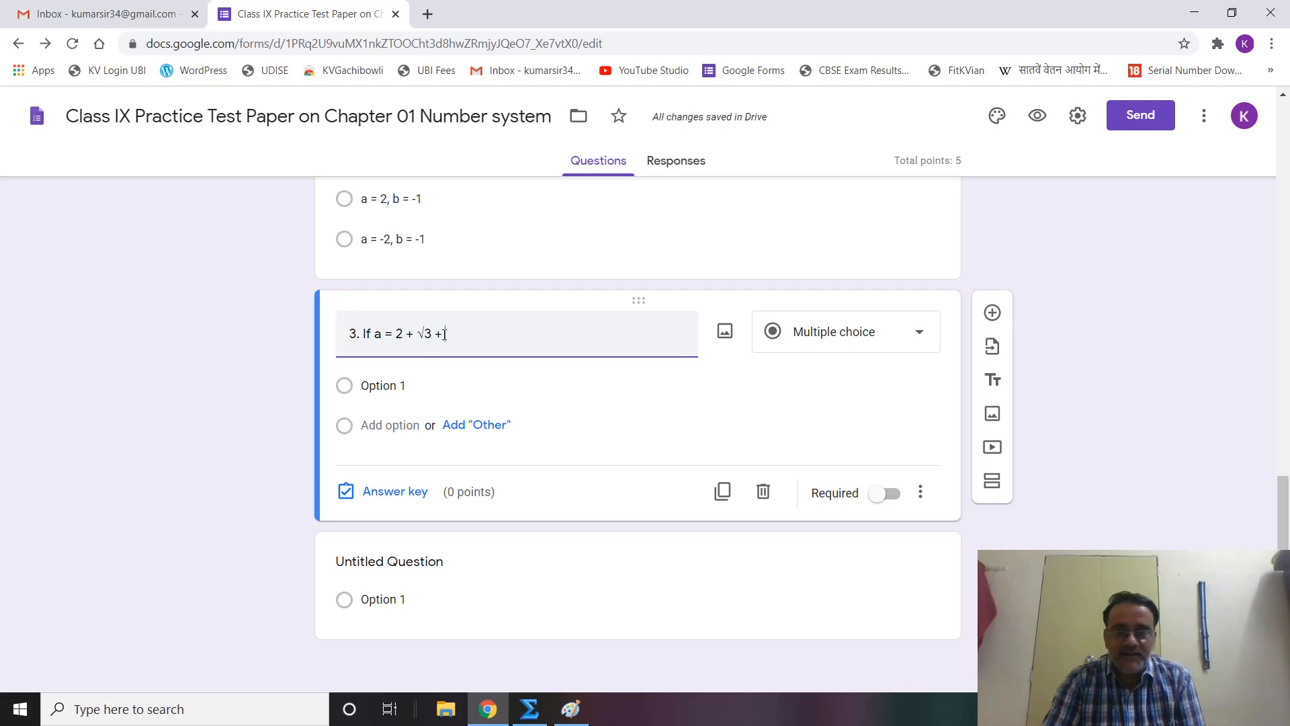
# Insert another square root sign at the end of question 3's text and follow it with 5, forming √5.
pyautogui.rightClick(448, 334)
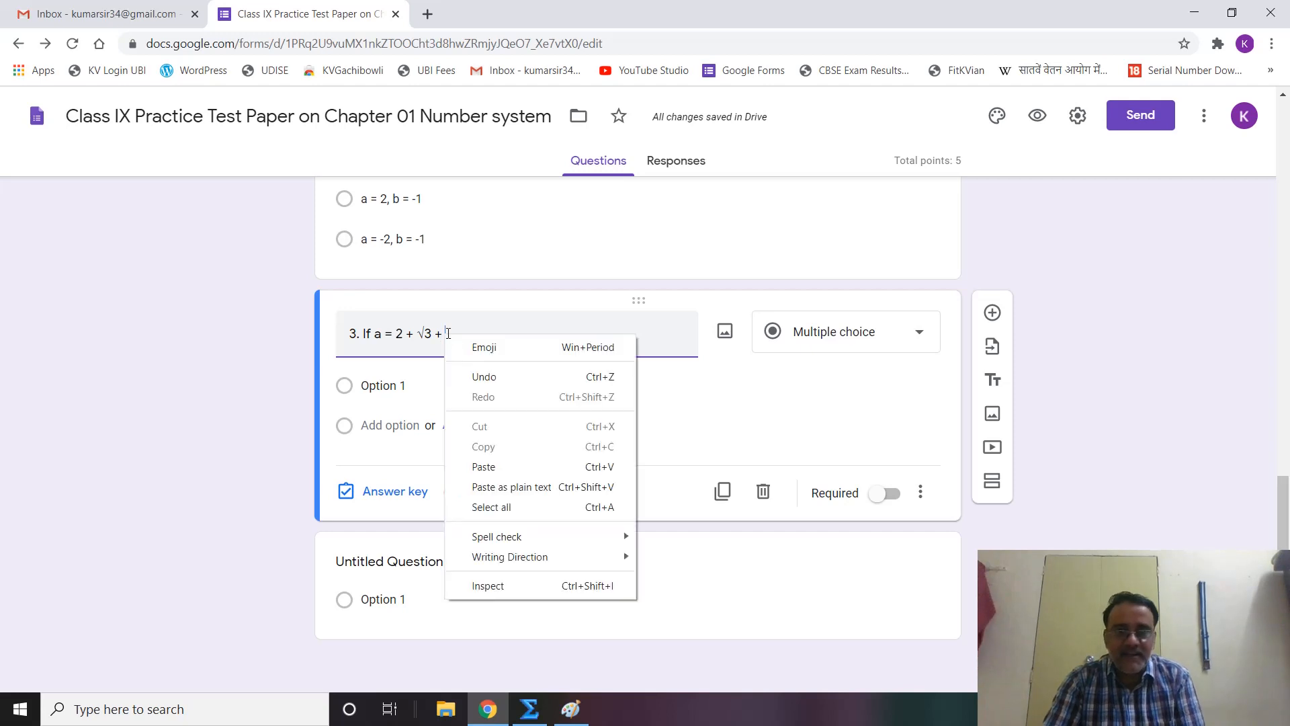
pyautogui.click(527, 348)
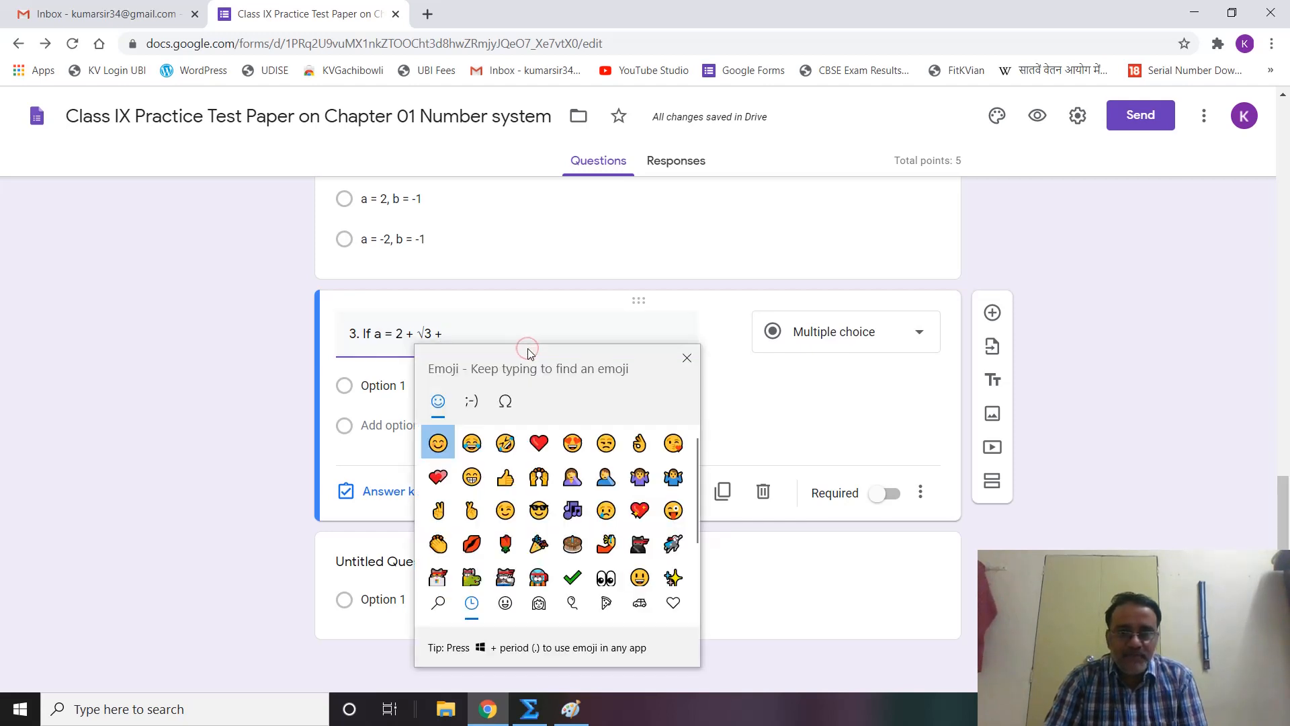
pyautogui.click(509, 406)
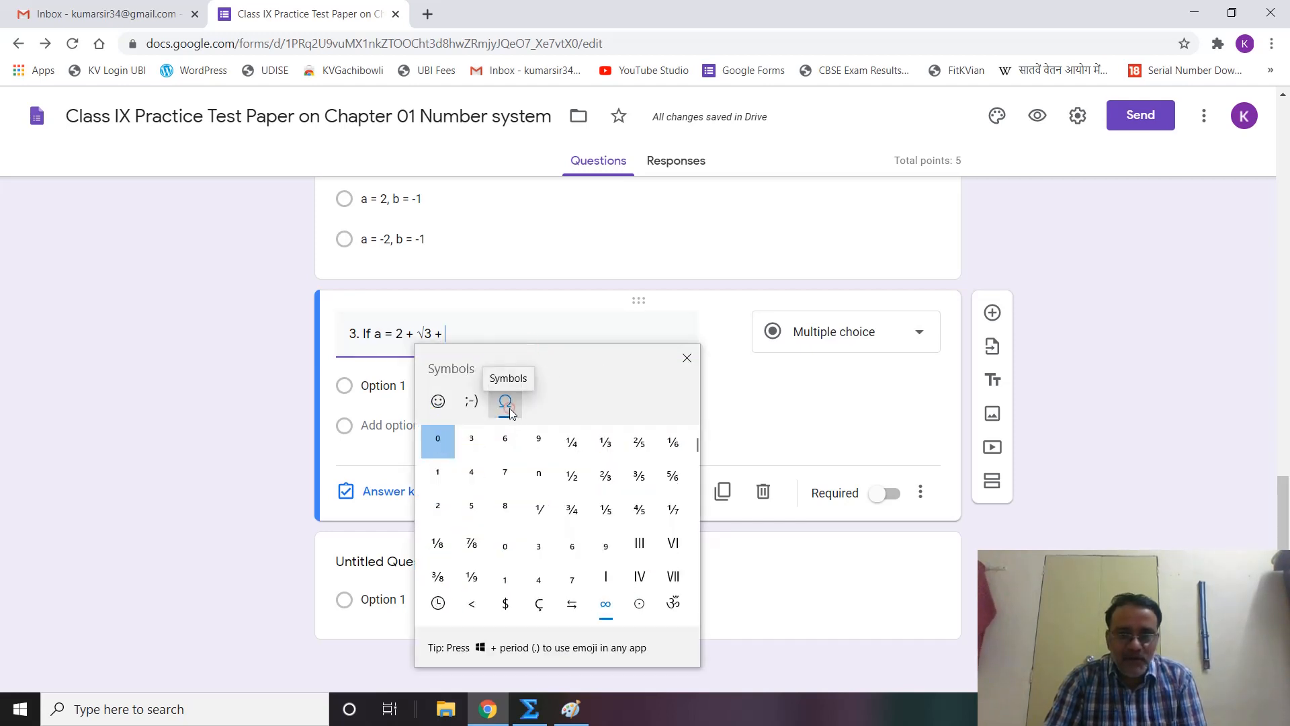
pyautogui.click(437, 605)
pyautogui.click(435, 444)
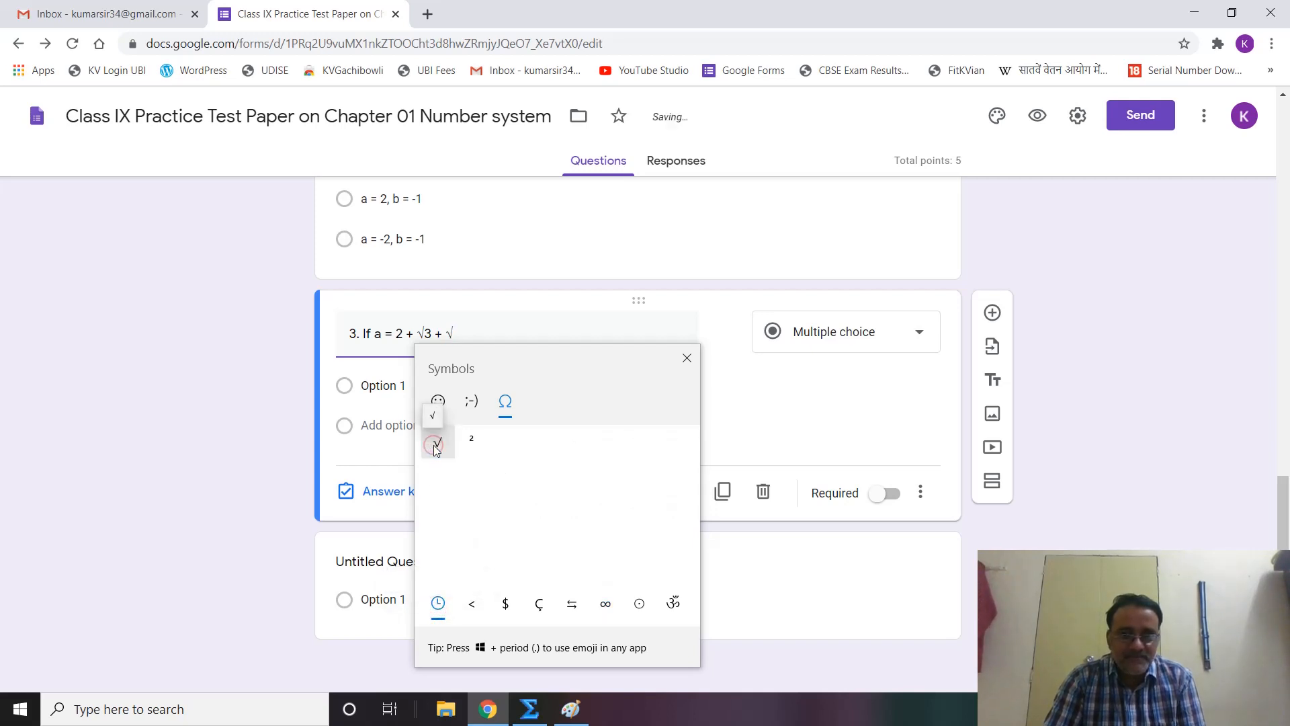
pyautogui.click(687, 358)
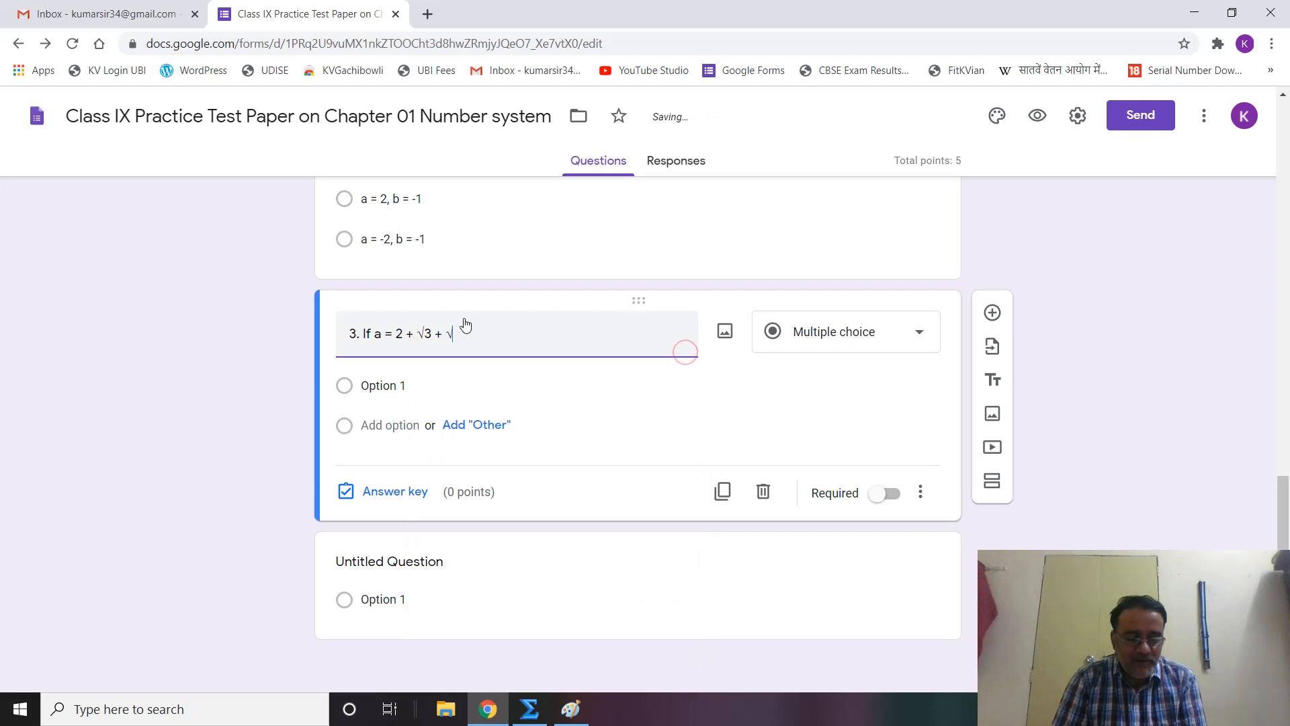
pyautogui.write('5')
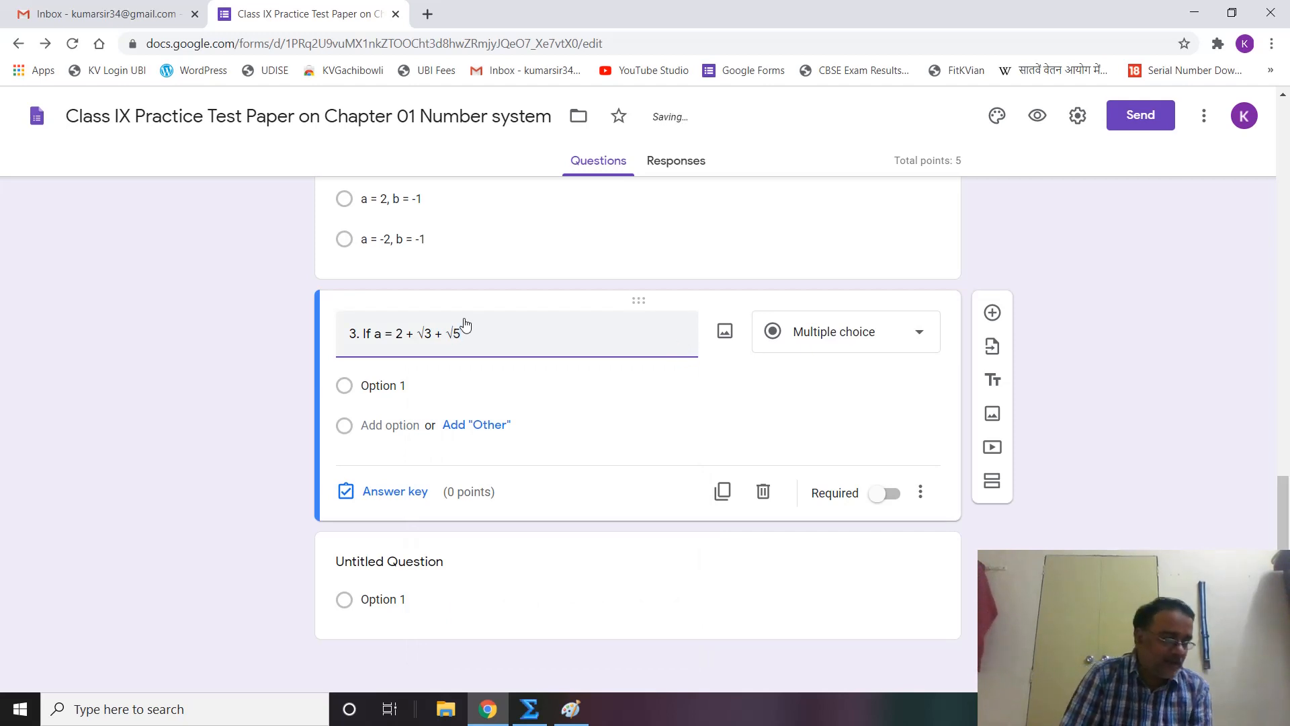
# Extend question 3's text with "and b = 3 + √", using the recently used square root symbol.
pyautogui.write(' and ')
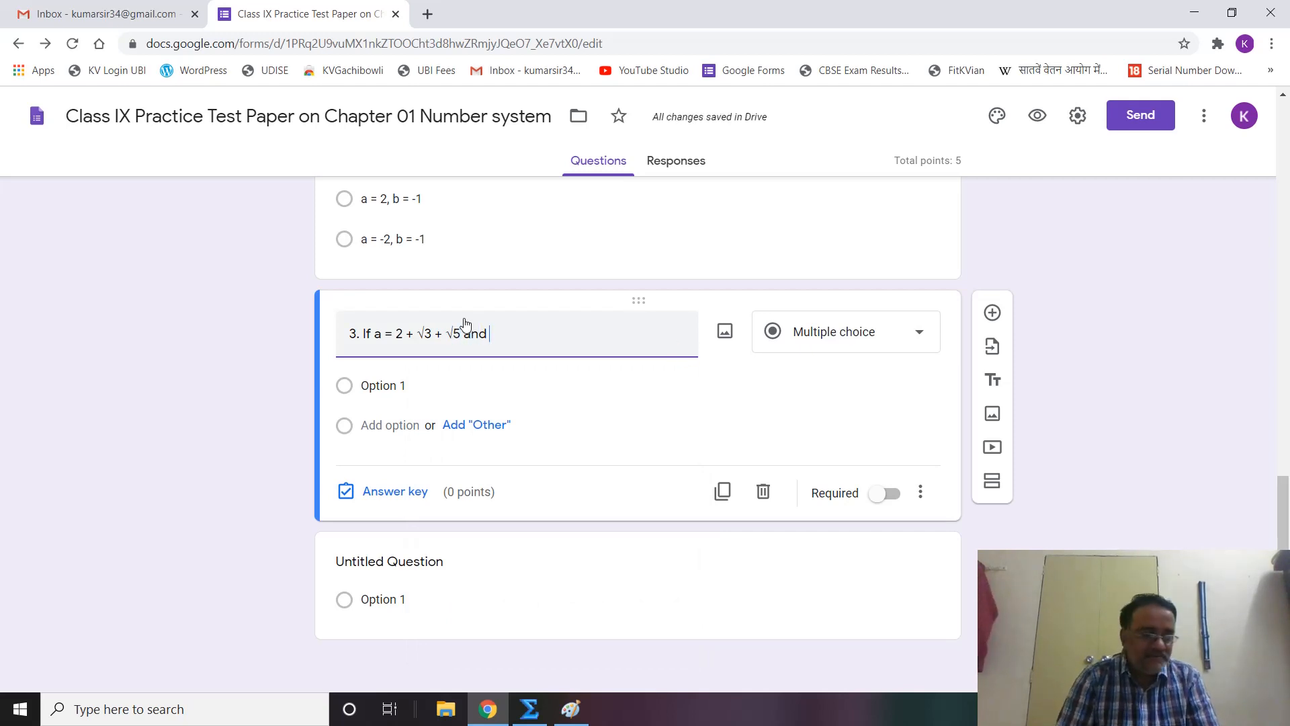
pyautogui.write('b =')
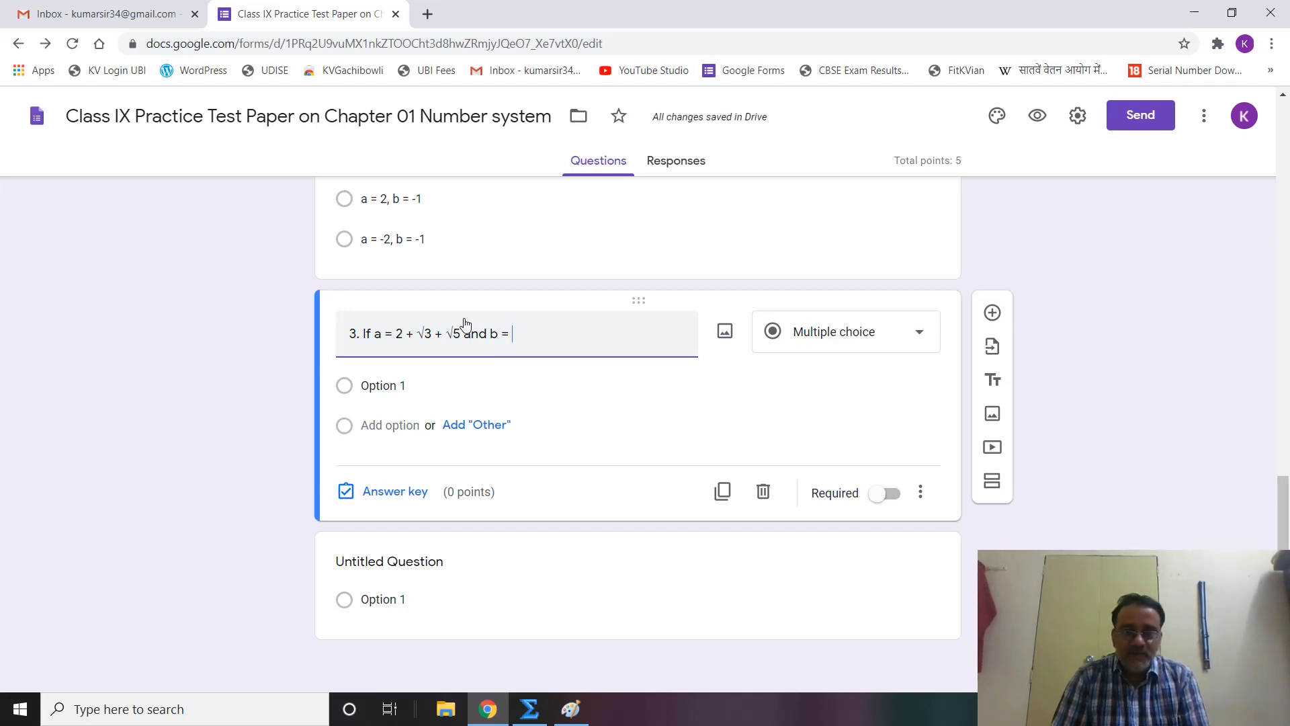
pyautogui.write('3 +')
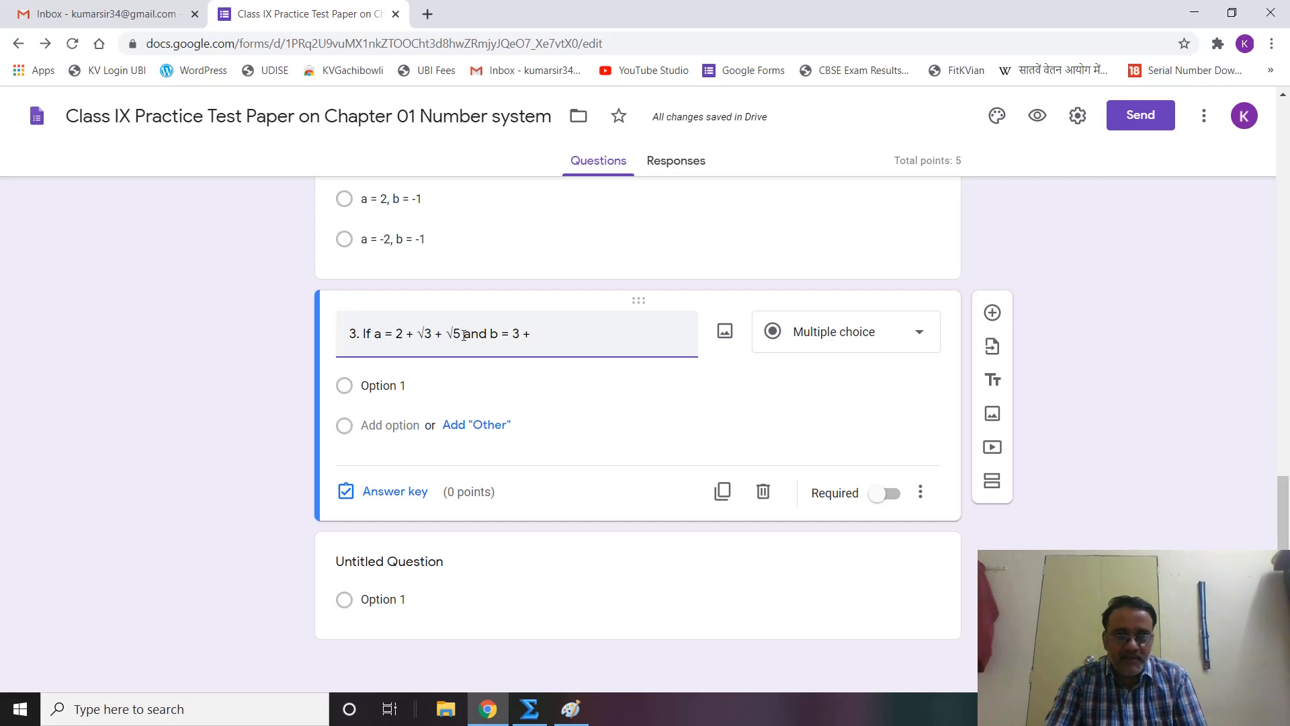
pyautogui.rightClick(535, 331)
pyautogui.click(634, 348)
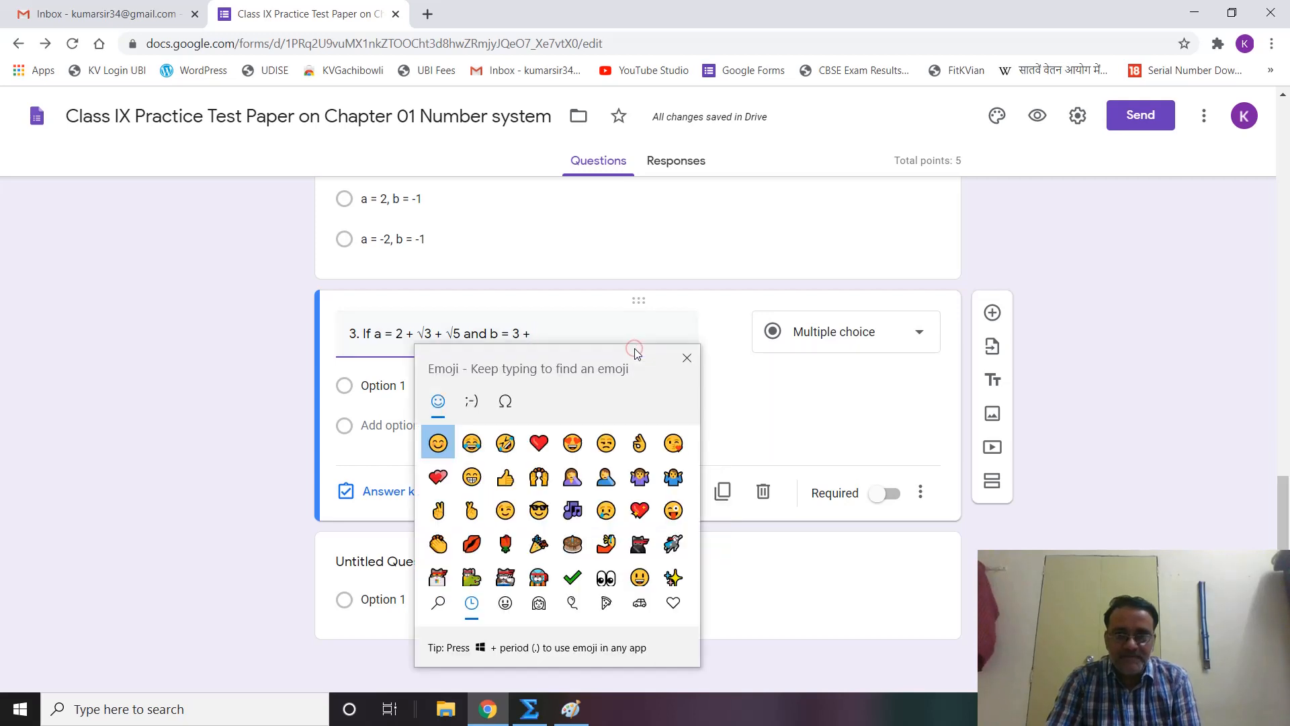
pyautogui.click(506, 402)
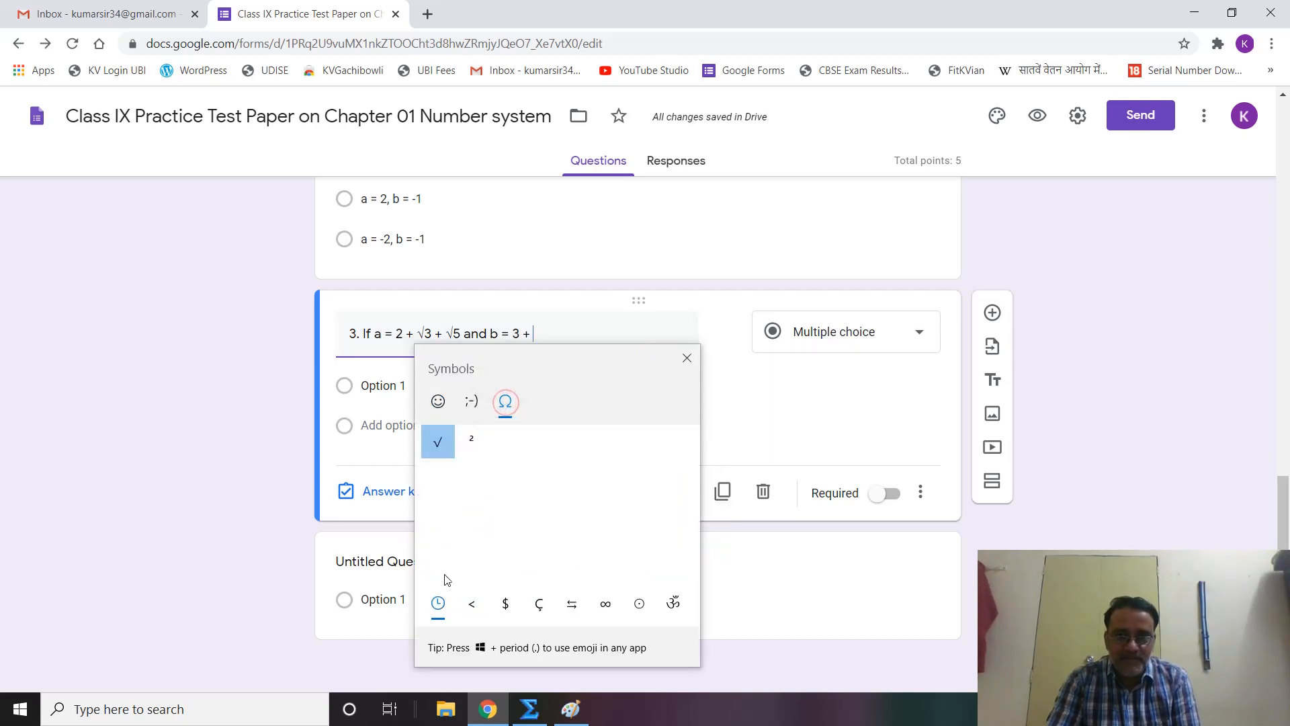
pyautogui.click(437, 603)
pyautogui.click(438, 444)
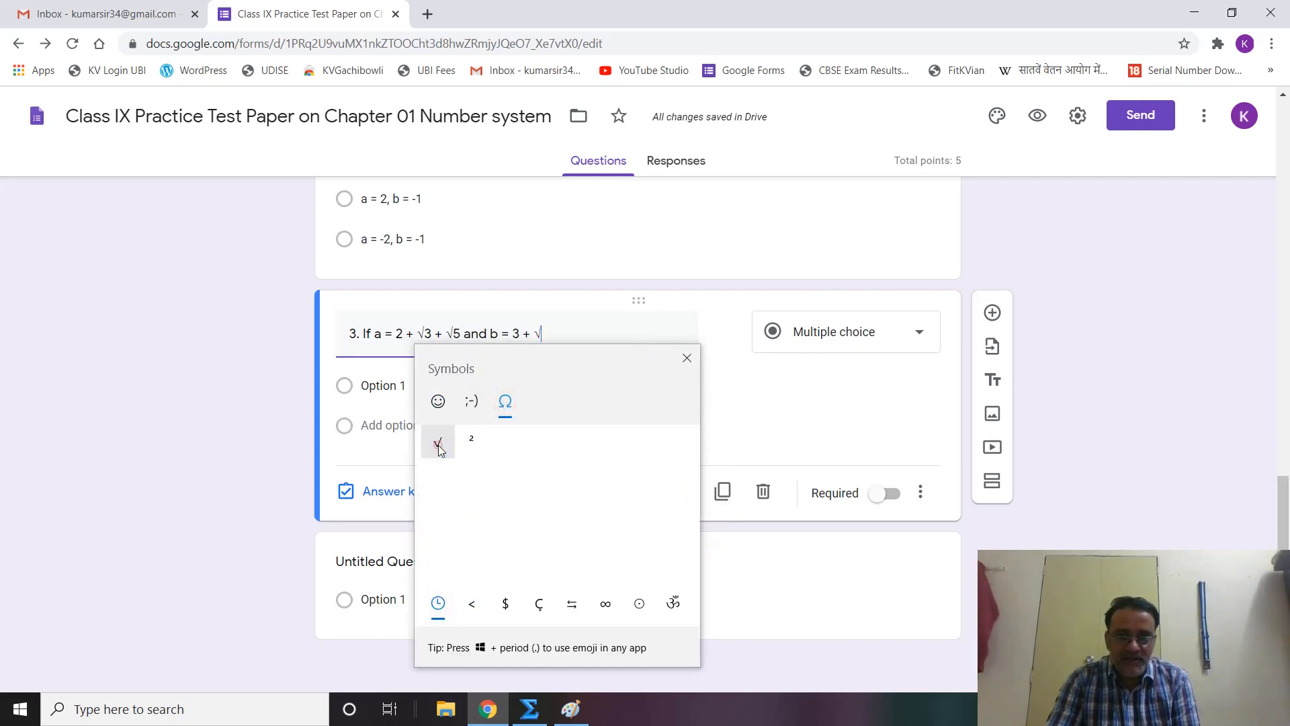
pyautogui.write('3')
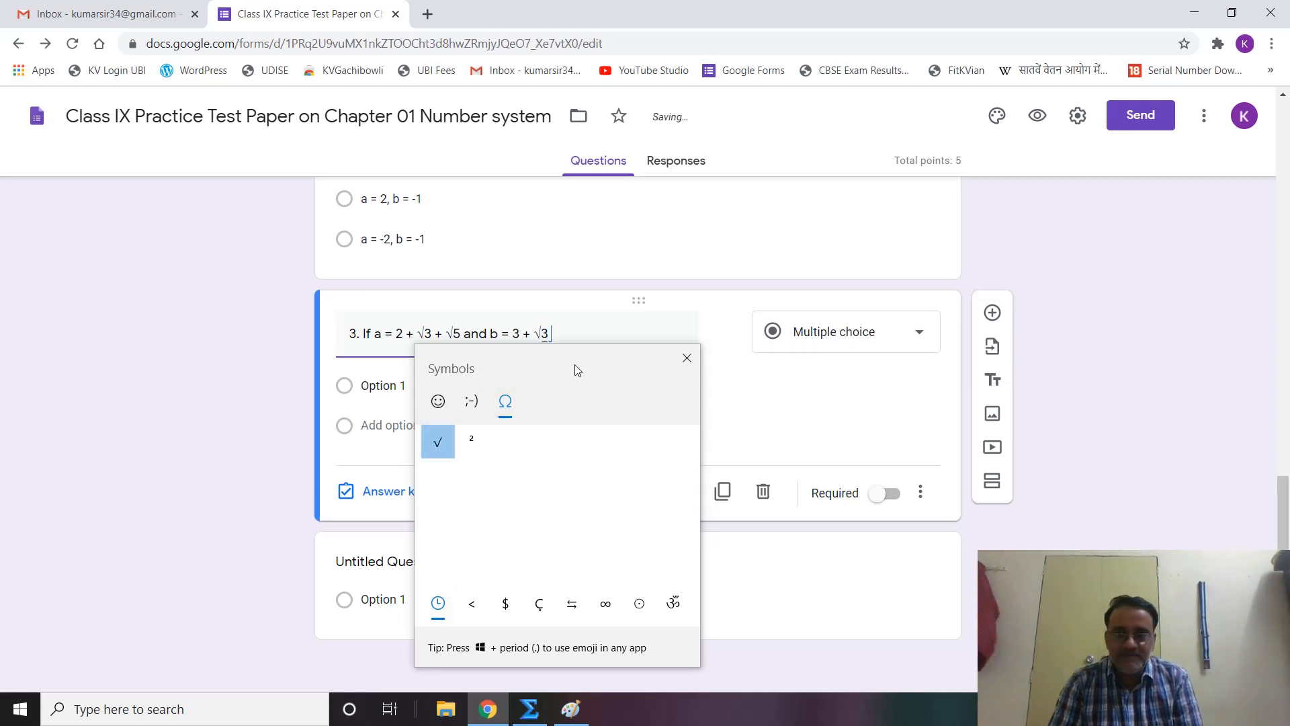
pyautogui.write(' +')
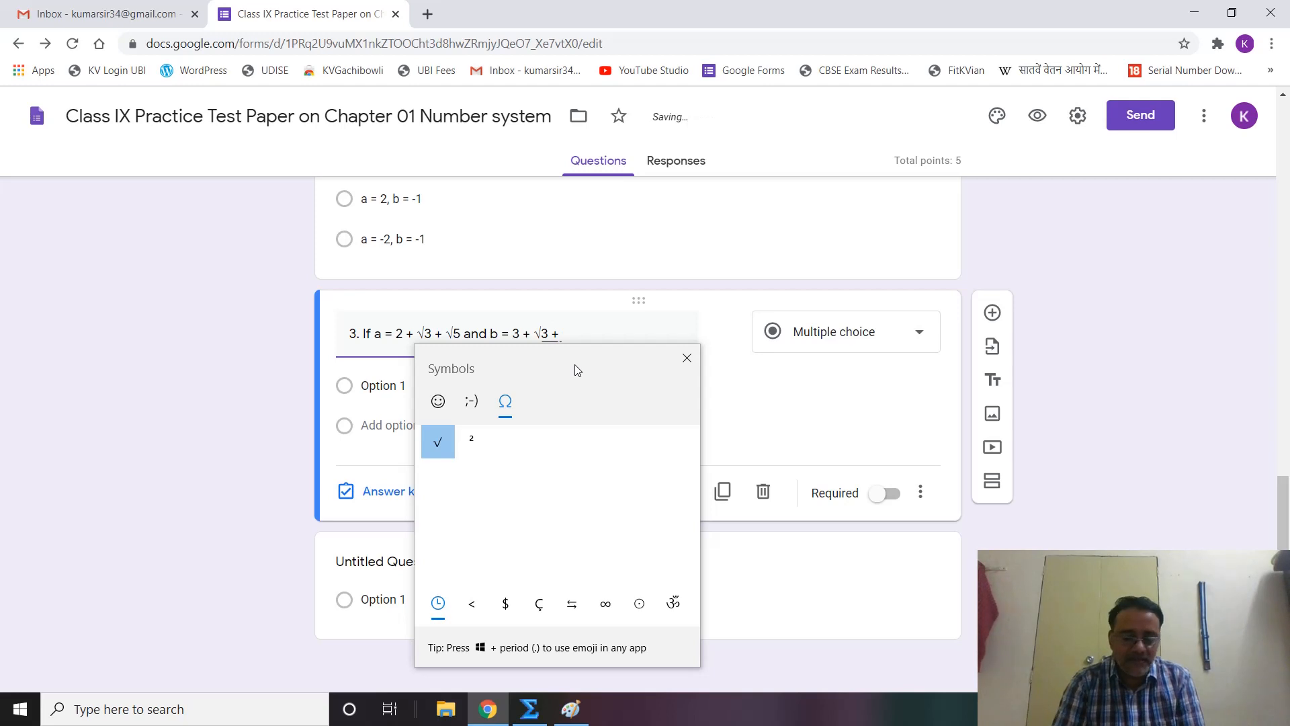
pyautogui.press('BackSpace')
pyautogui.press('BackSpace')
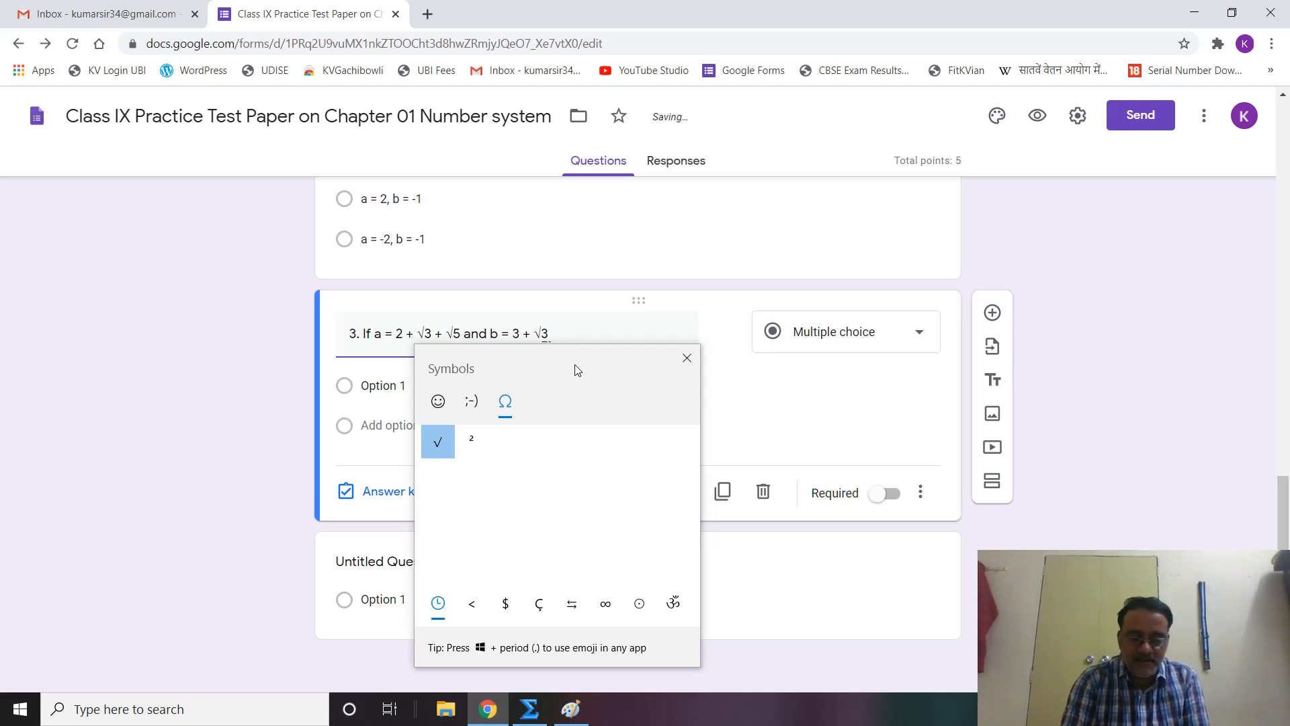
pyautogui.press('BackSpace')
pyautogui.press('BackSpace')
pyautogui.press('BackSpace')
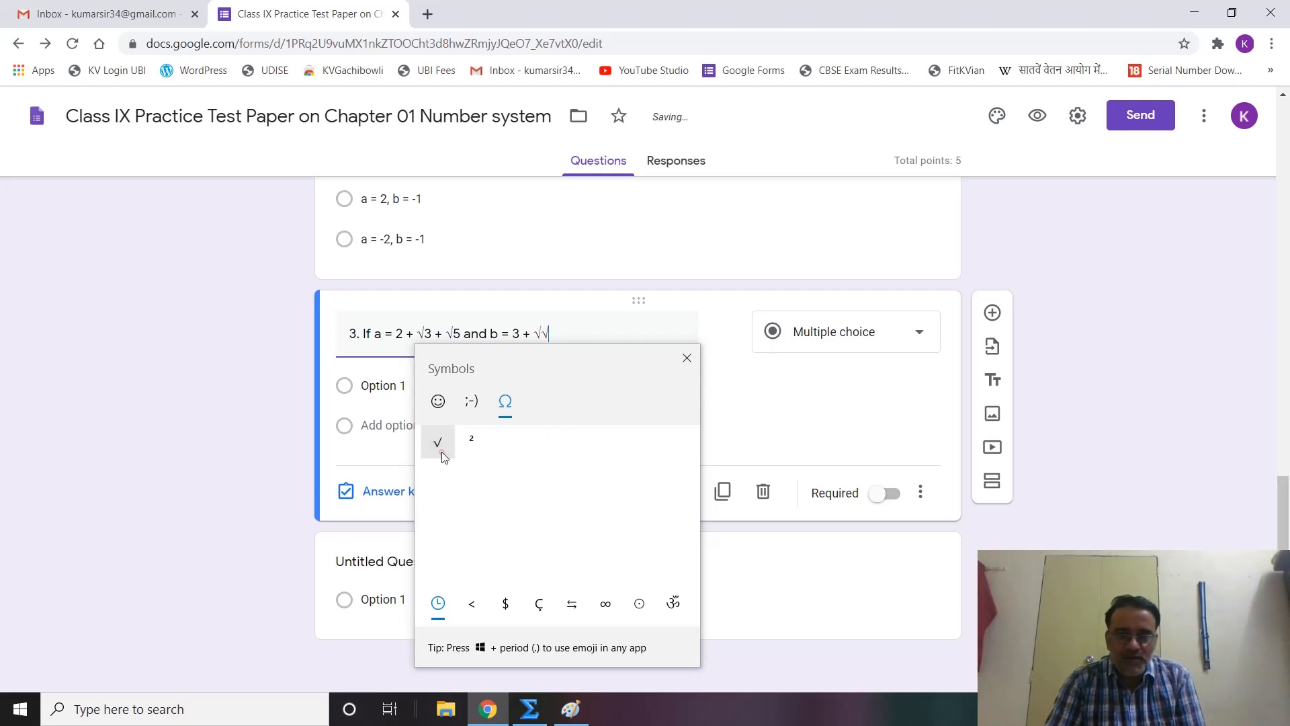
# Insert another square root sign in question 3's text and complete the second expression as "b = 3 + √3 - √5".
pyautogui.click(440, 446)
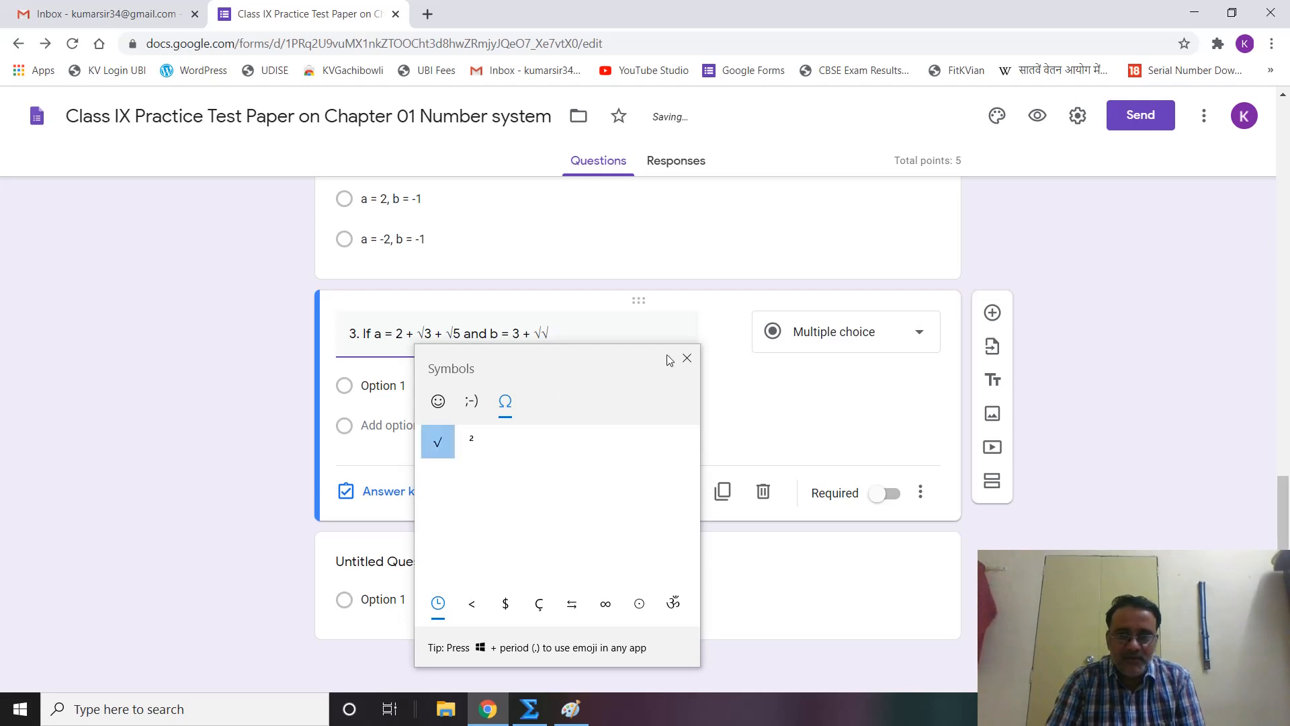
pyautogui.click(683, 359)
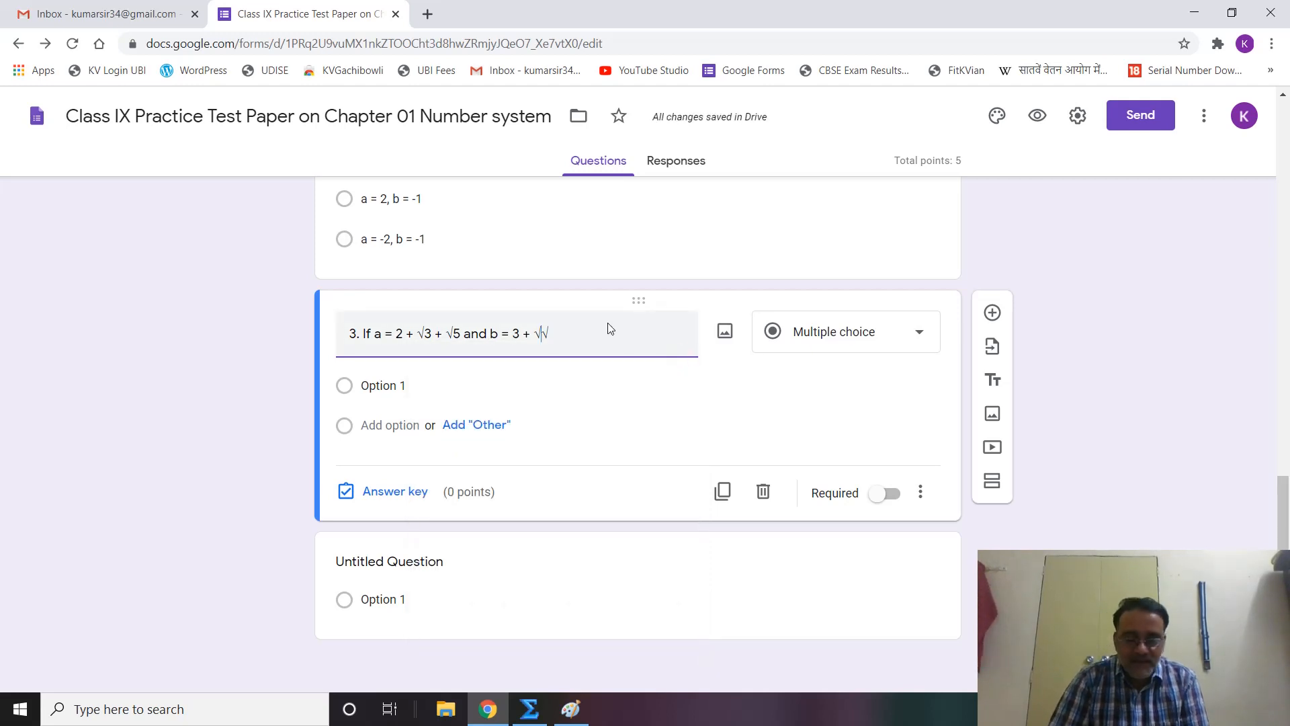
pyautogui.write('3  ')
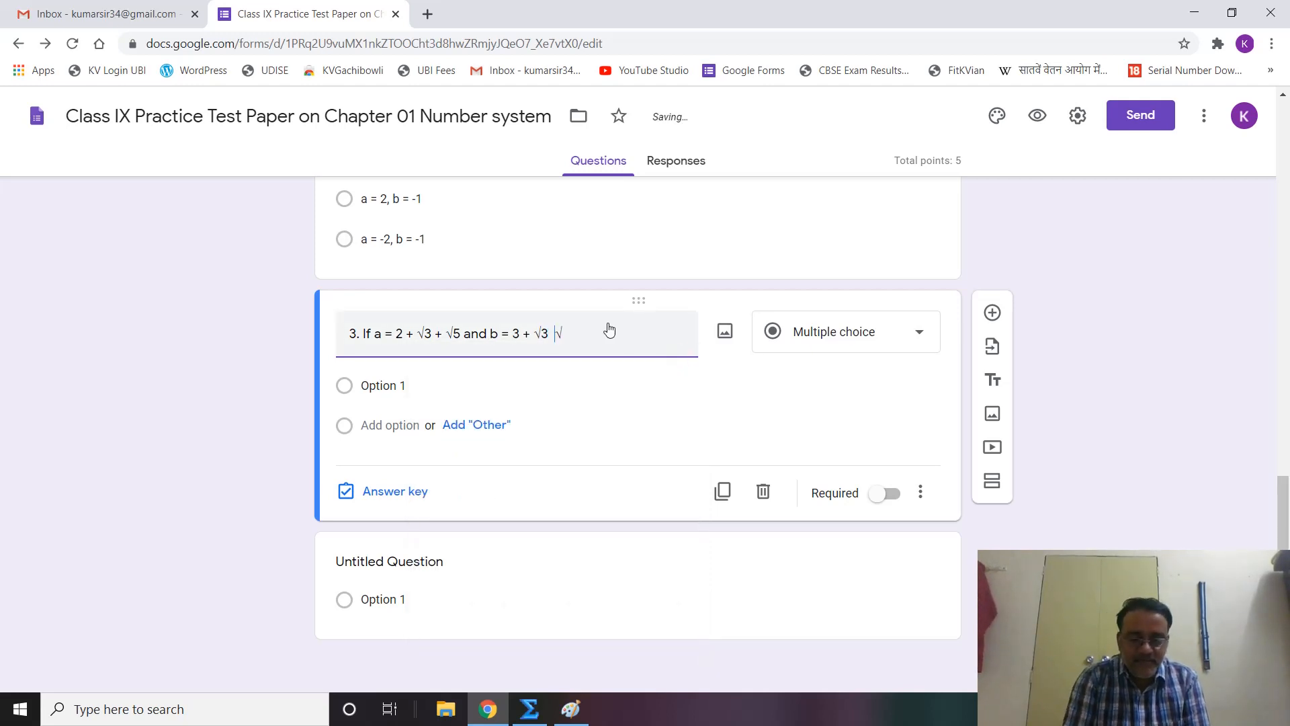
pyautogui.write('- √5')
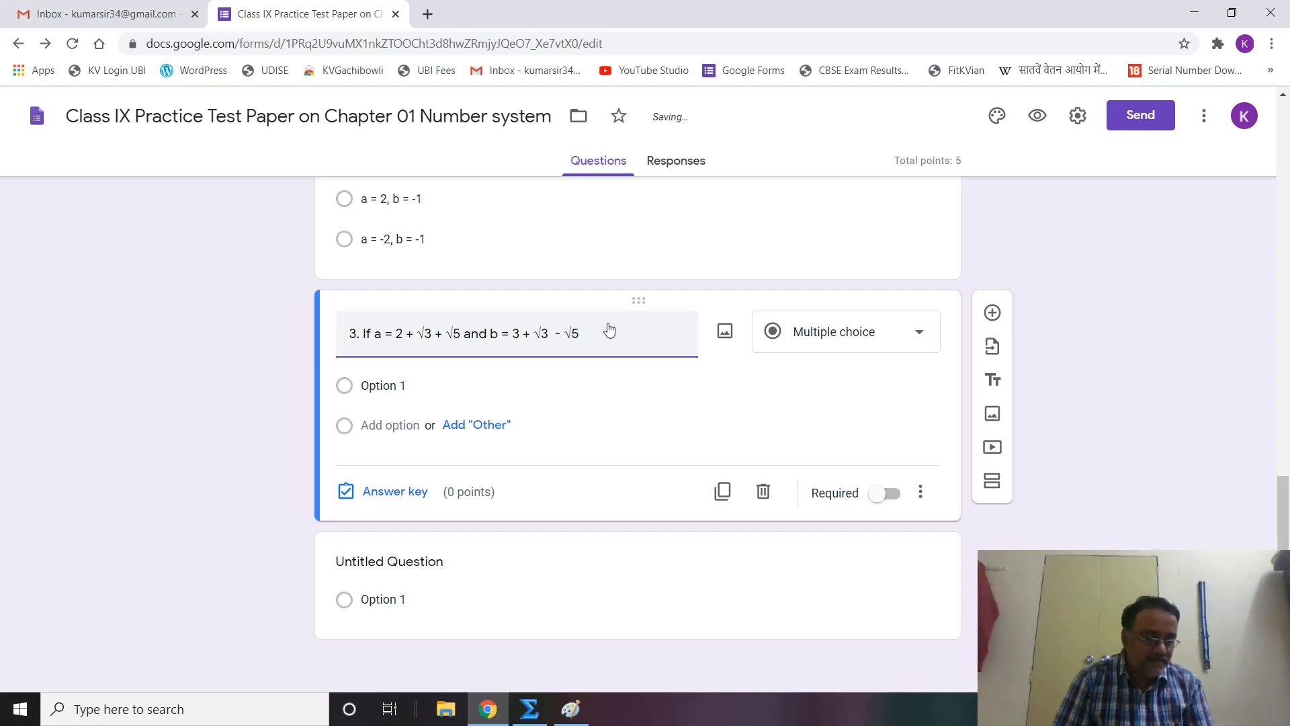
# Append ", find (a - 2)²" to question 3's text, inserting the superscript 2 from the math symbols.
pyautogui.write(', find')
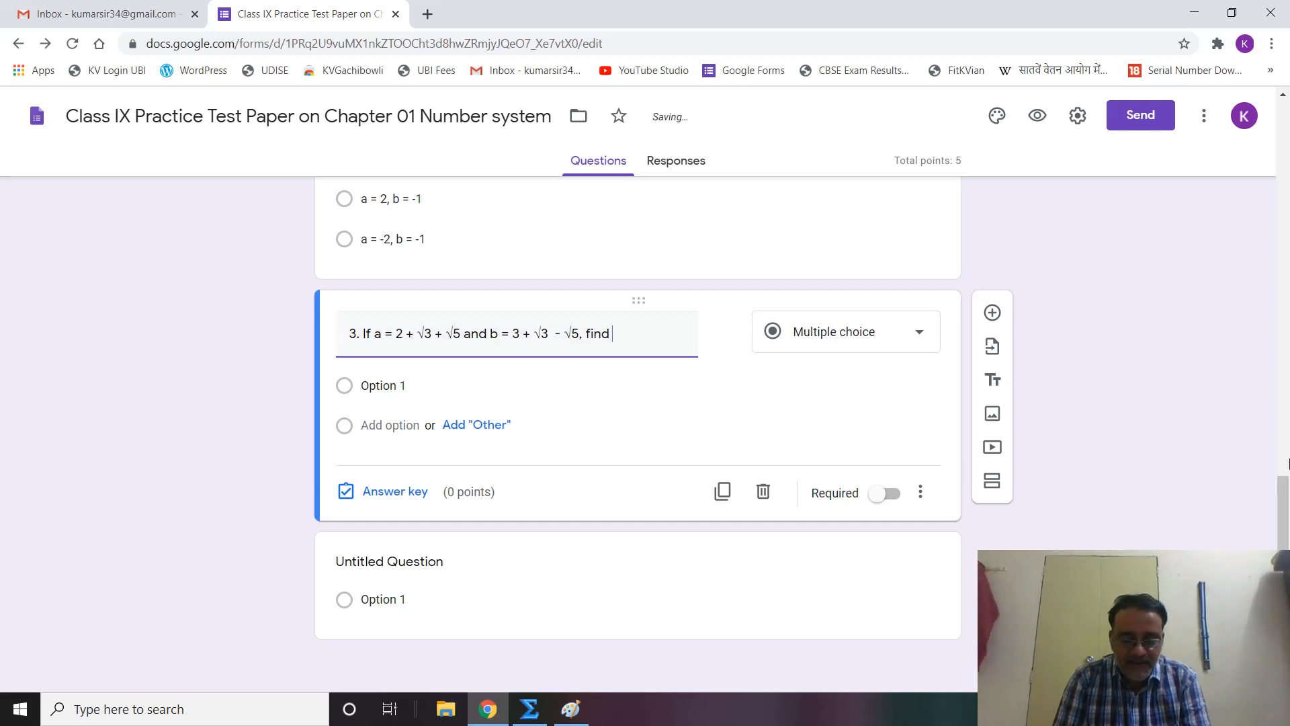
pyautogui.write(' (a - 2)')
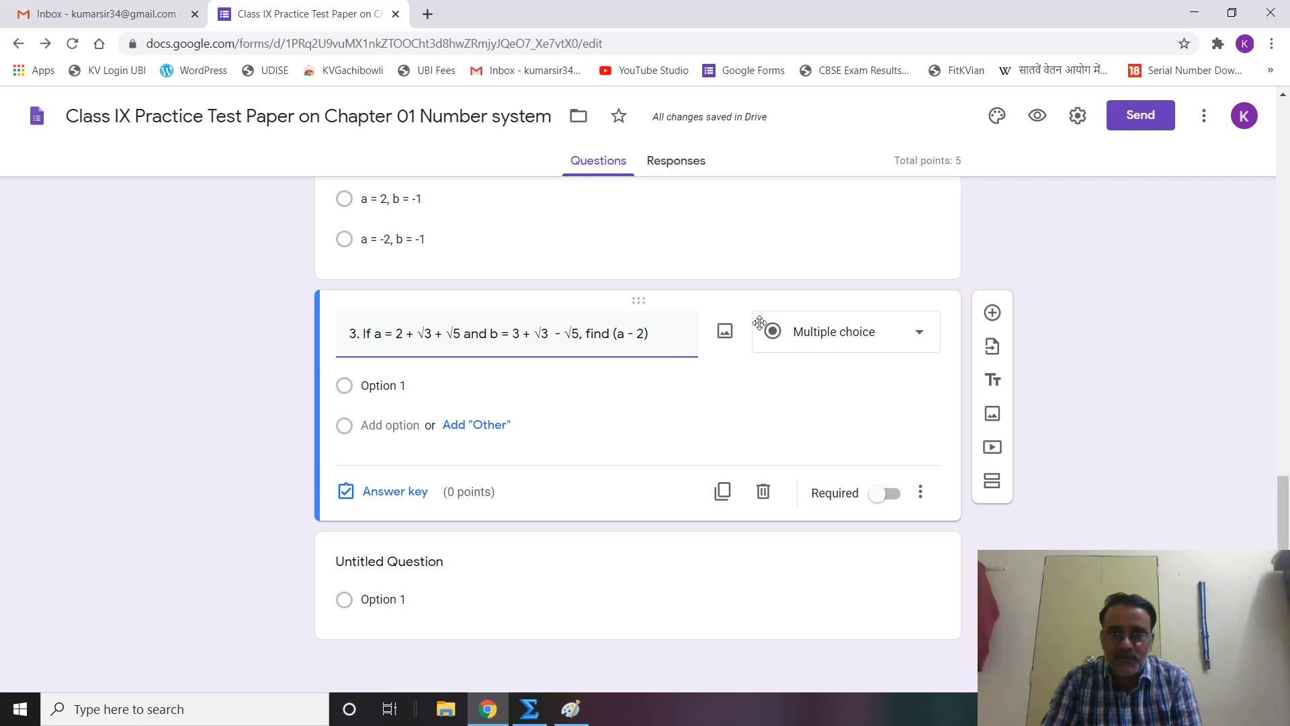
pyautogui.rightClick(649, 335)
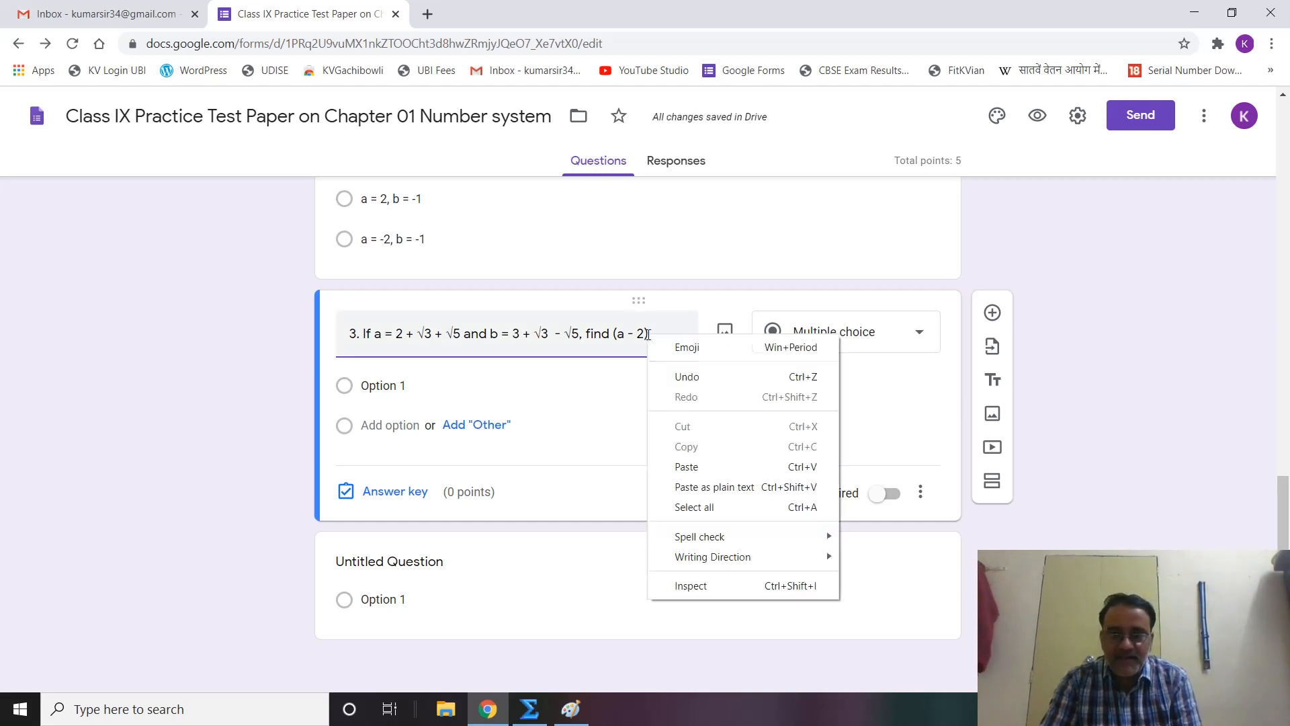
pyautogui.click(699, 347)
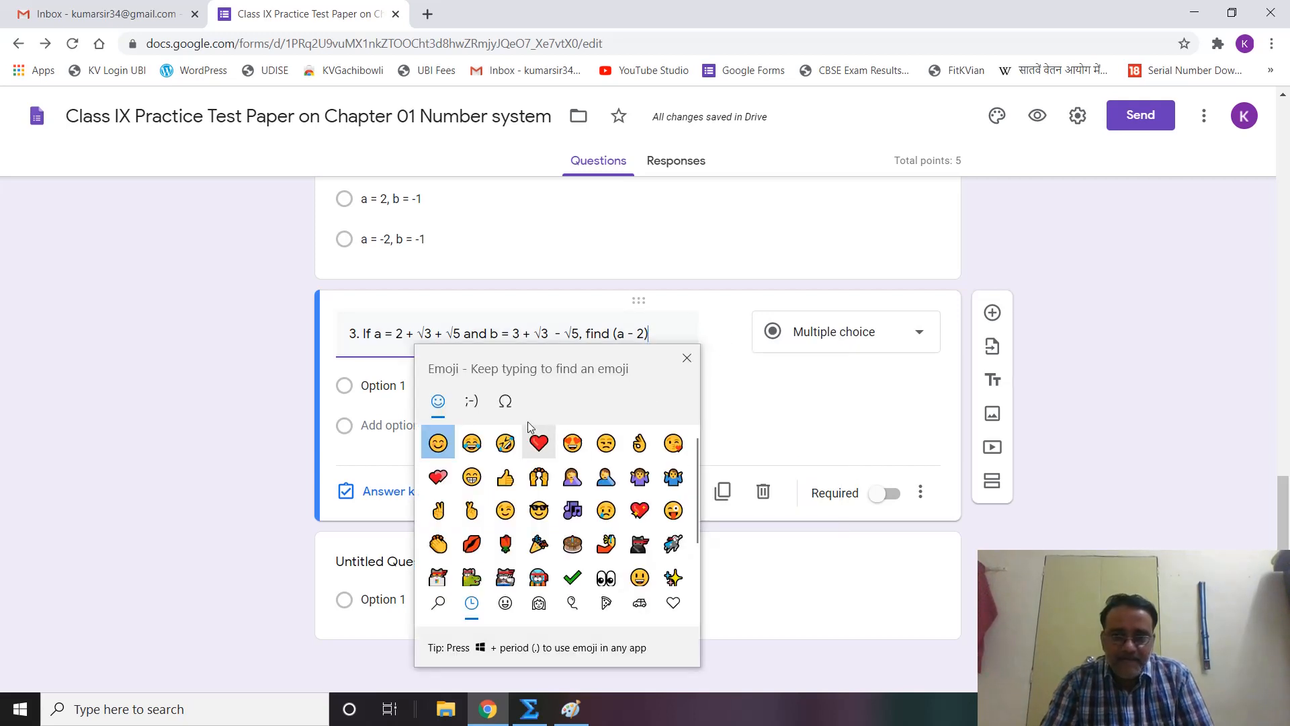
pyautogui.click(505, 403)
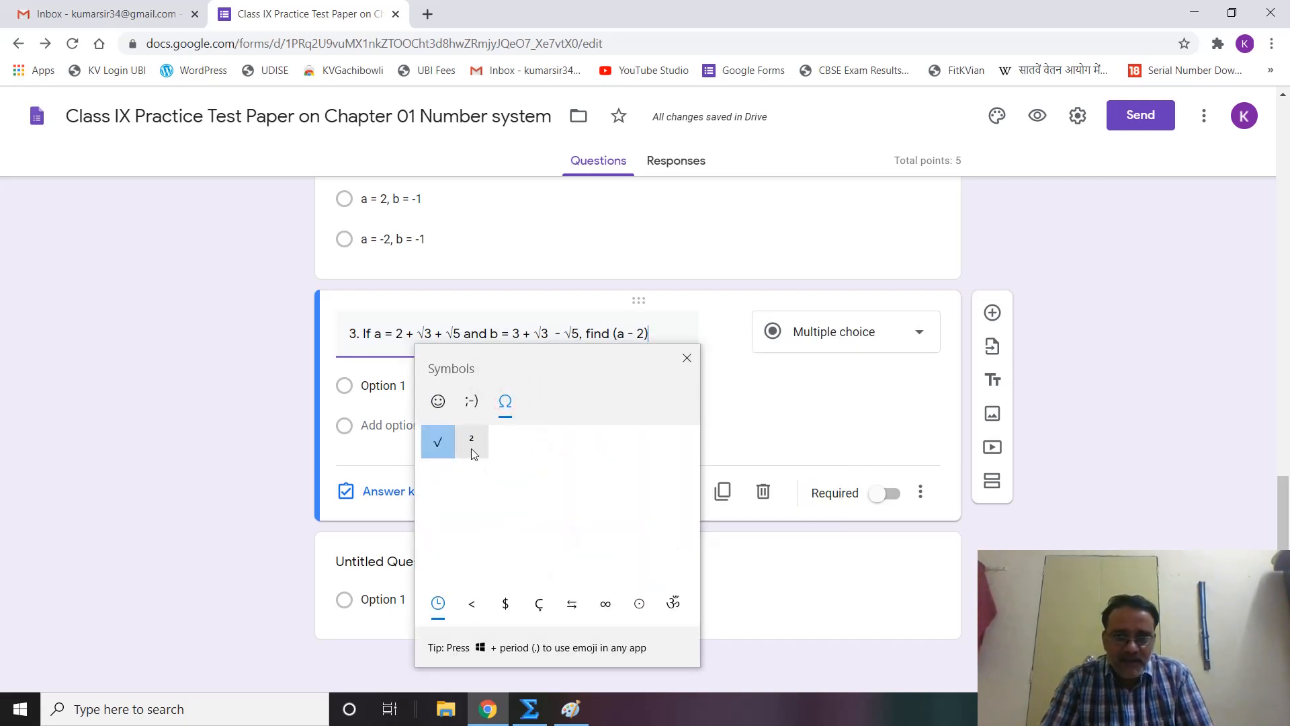
pyautogui.click(604, 606)
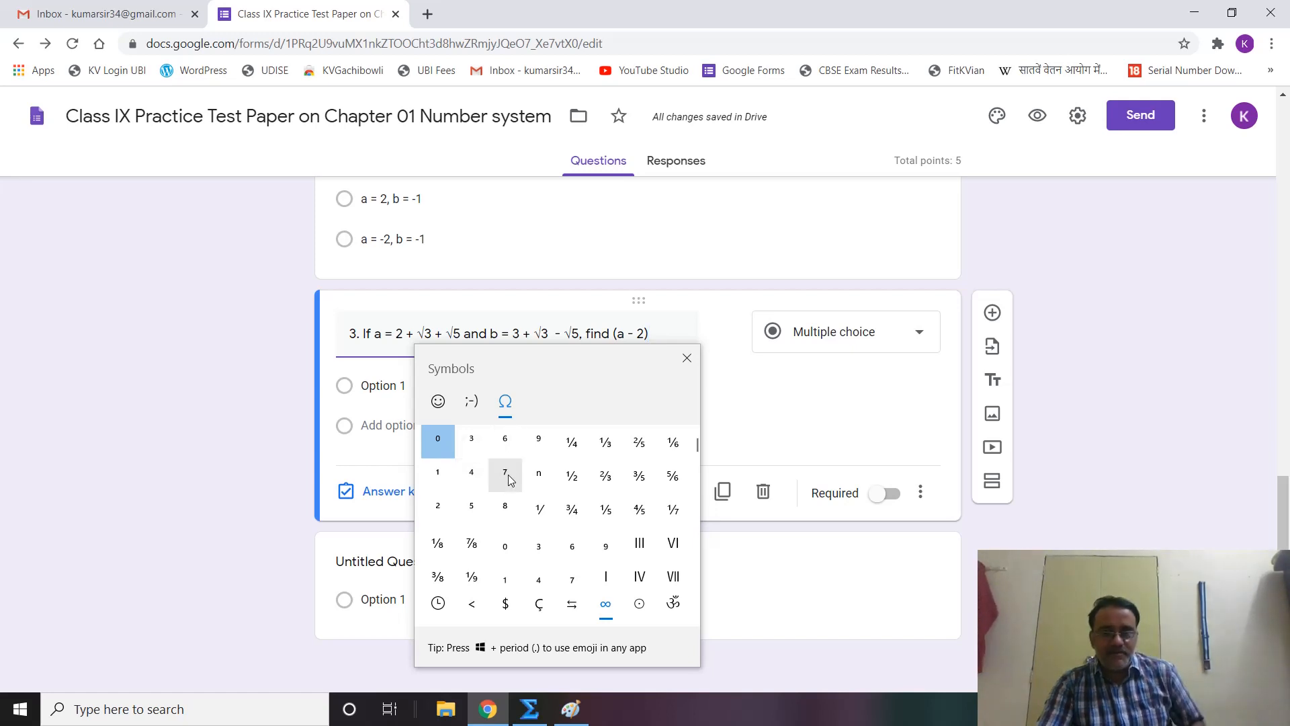
pyautogui.click(438, 511)
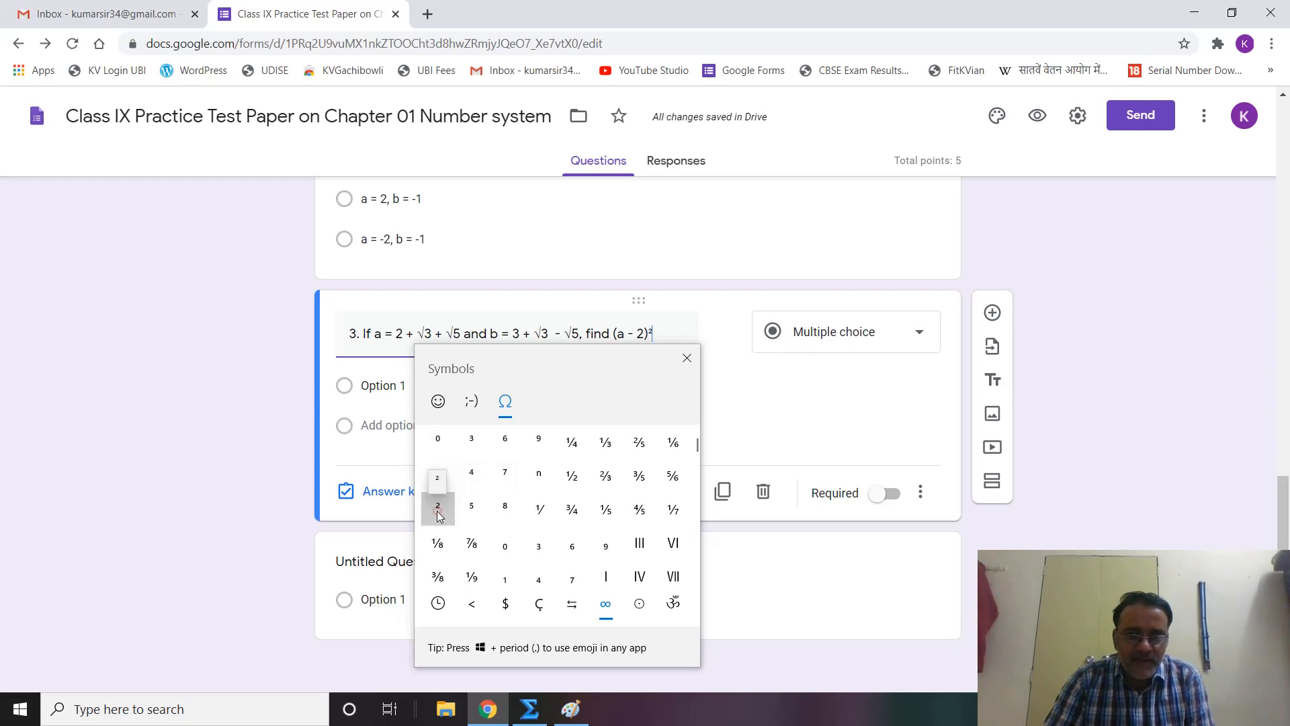
pyautogui.click(687, 358)
# Finish question 3's text with "+ (b - 3)²", reusing the superscript 2 already in the question.
pyautogui.click(654, 334)
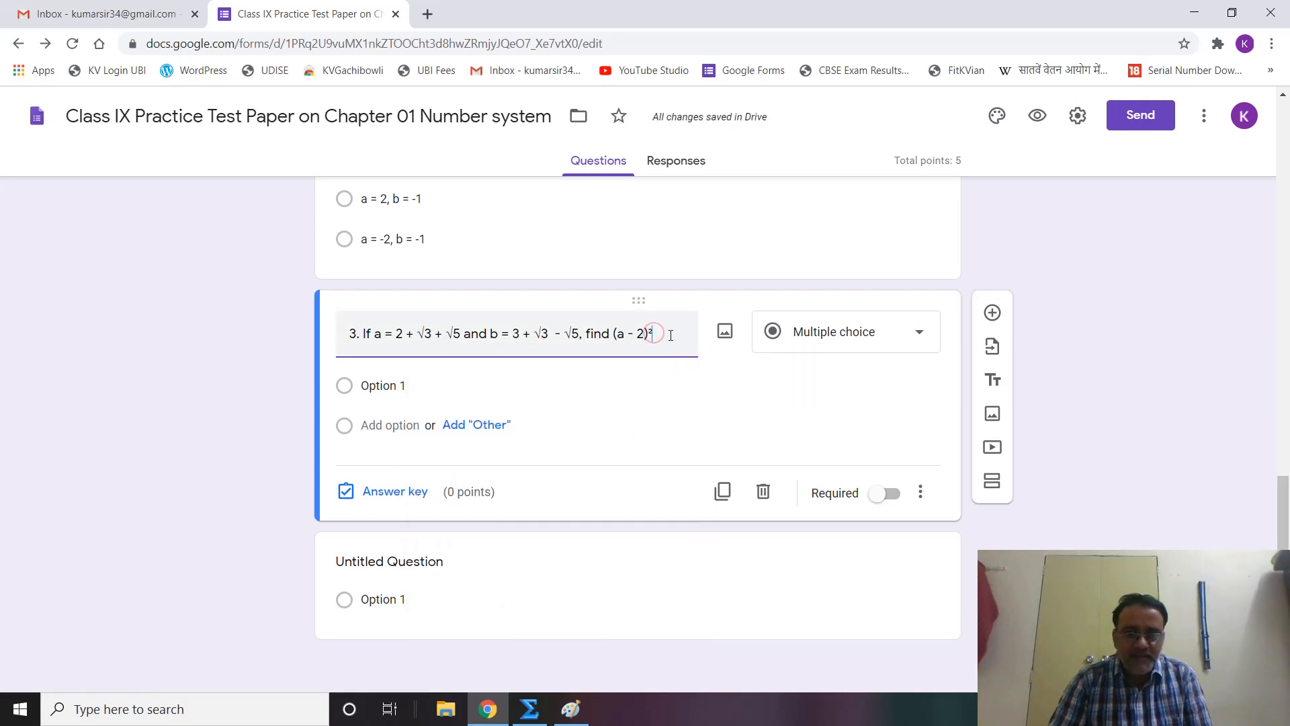
pyautogui.write('+ ')
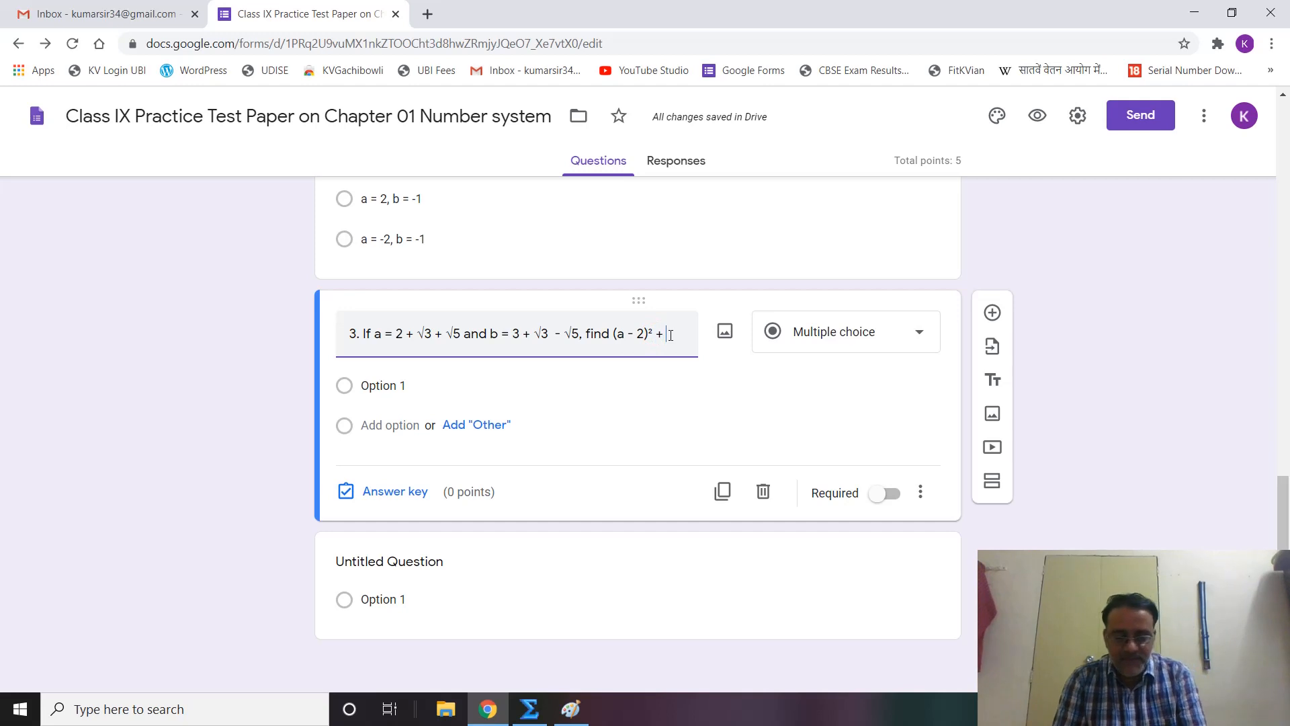
pyautogui.write('(b - 3')
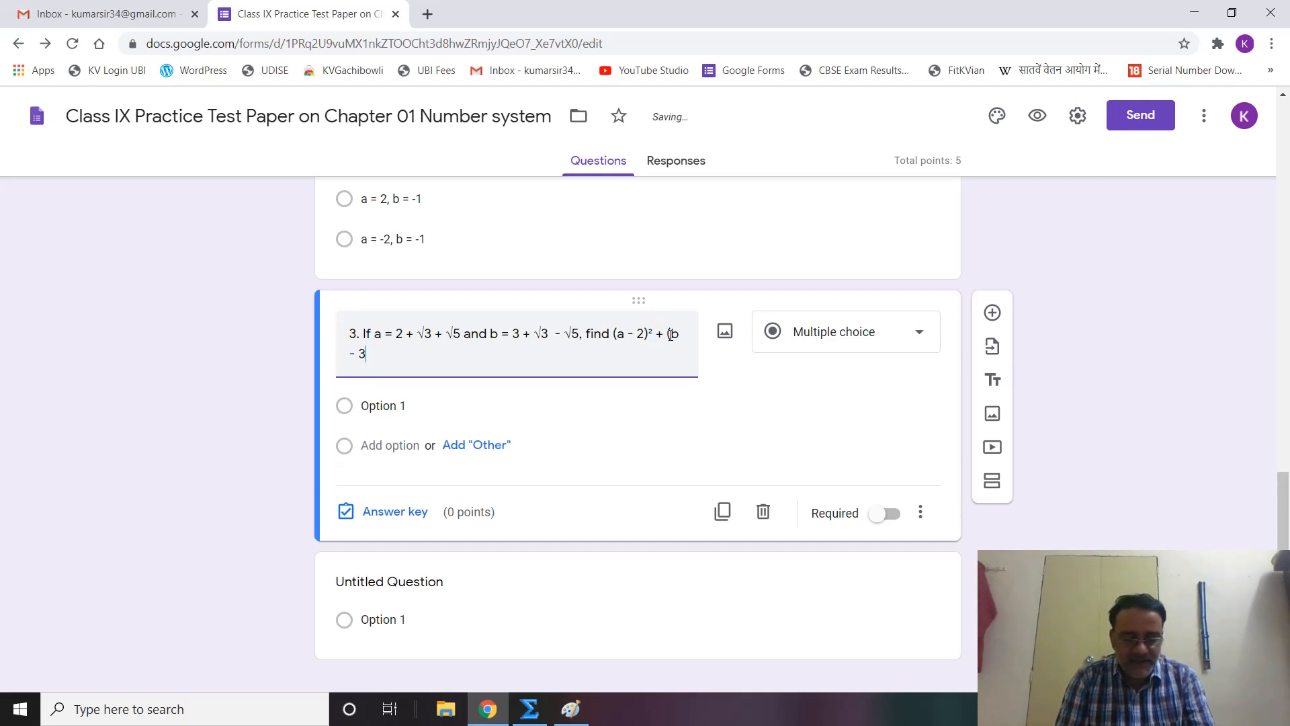
pyautogui.write(')')
pyautogui.press('Up')
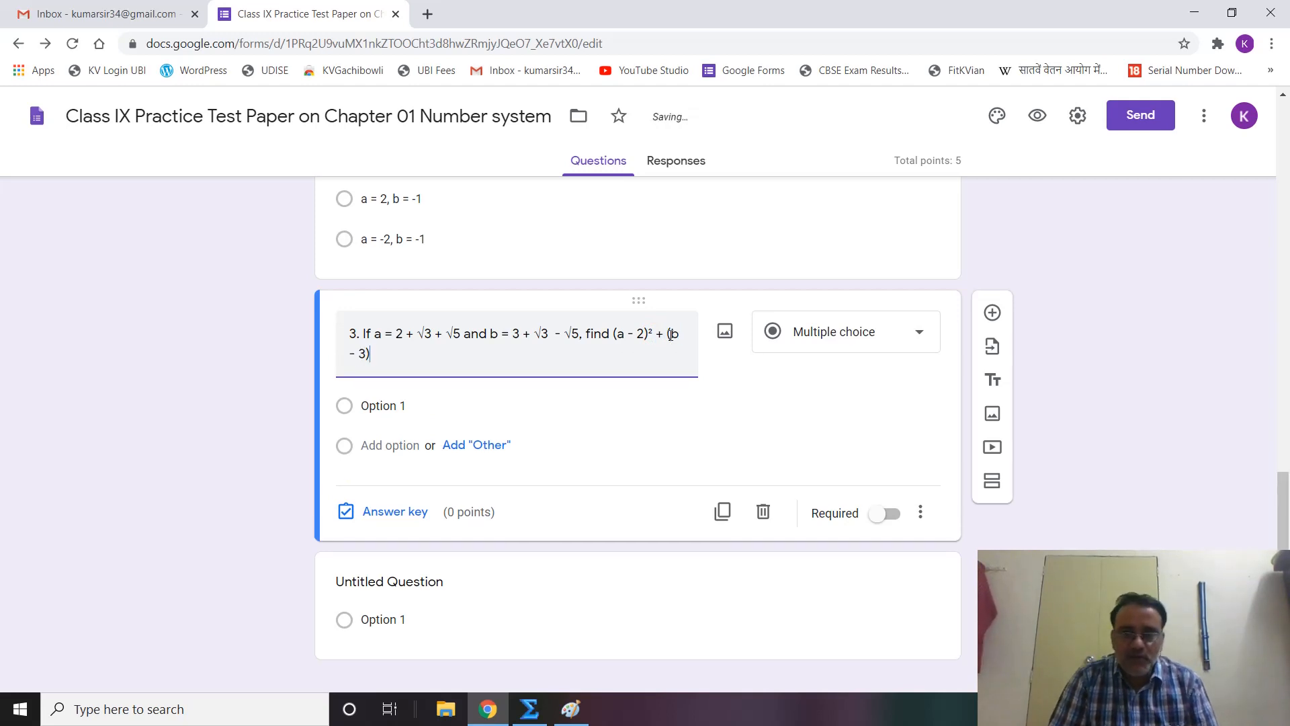
pyautogui.press('Down')
pyautogui.press('Left')
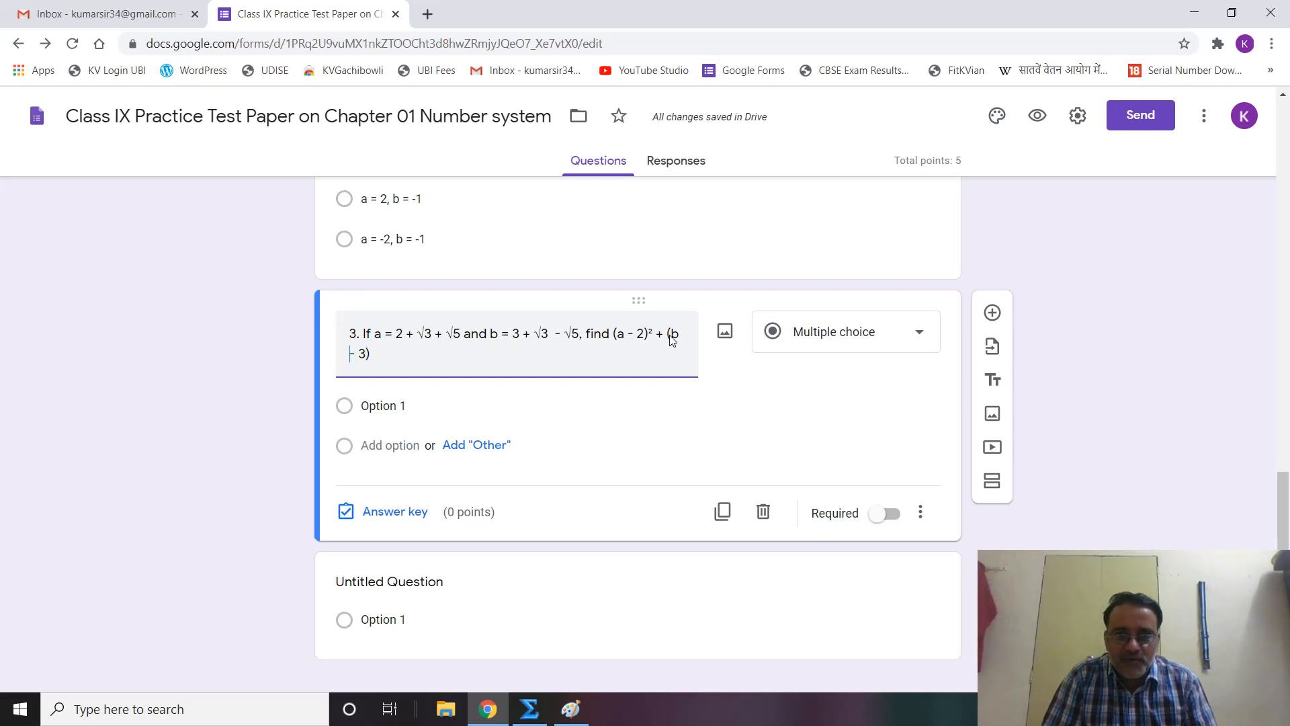
pyautogui.press('Left')
pyautogui.press('Left')
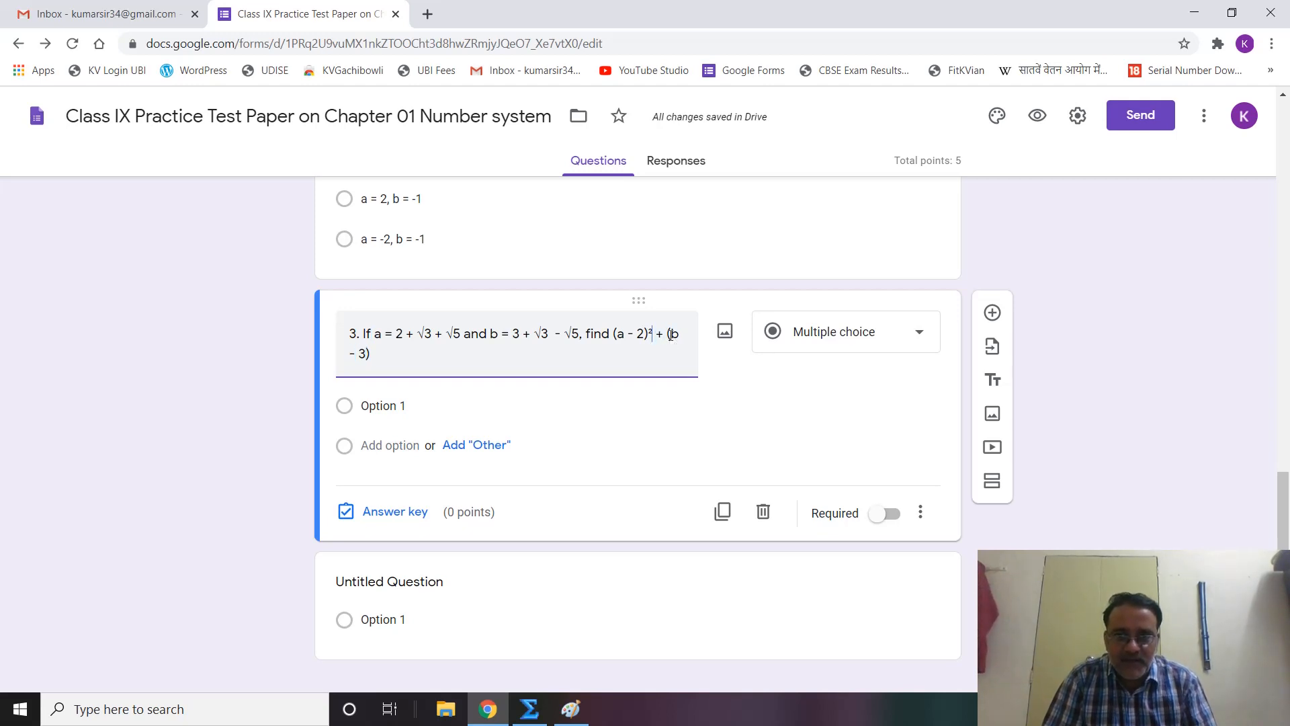
pyautogui.hotkey('shift', 'Left')
pyautogui.press('Down')
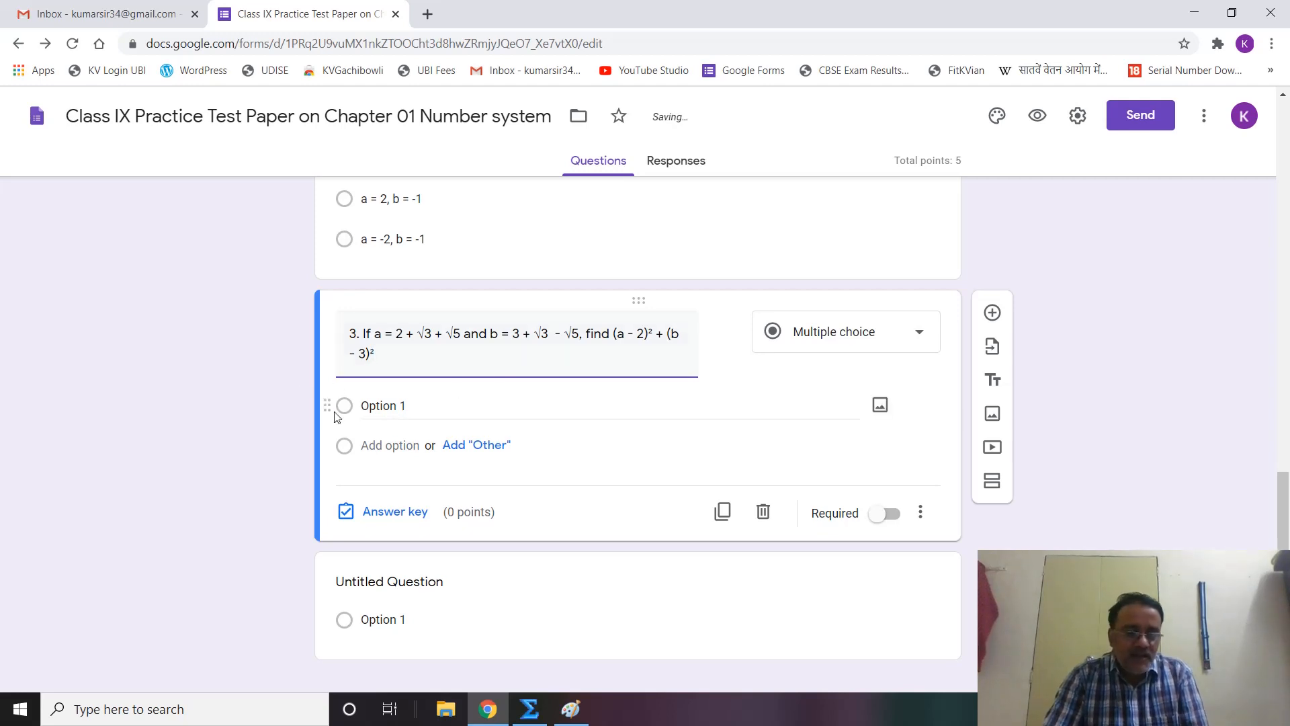
# Enter four answer options for question 3: 16, 18, 20 and "None of the above".
pyautogui.click(380, 406)
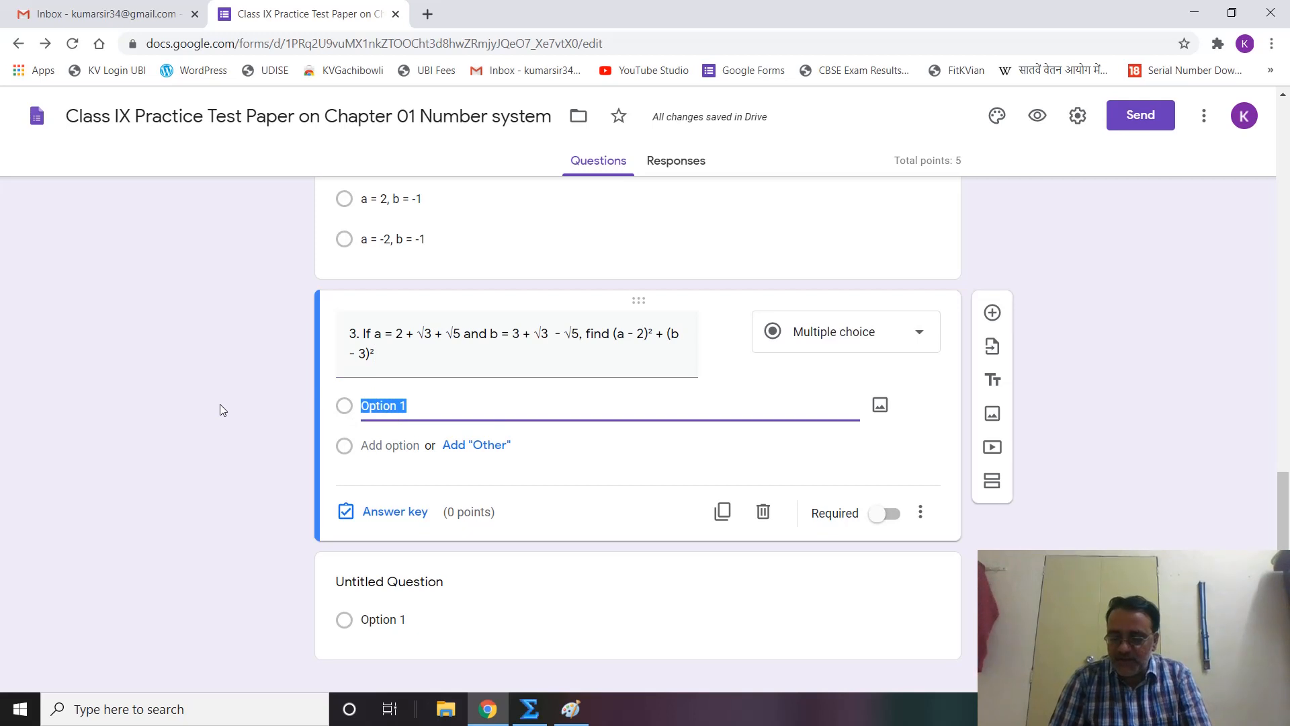
pyautogui.write('16')
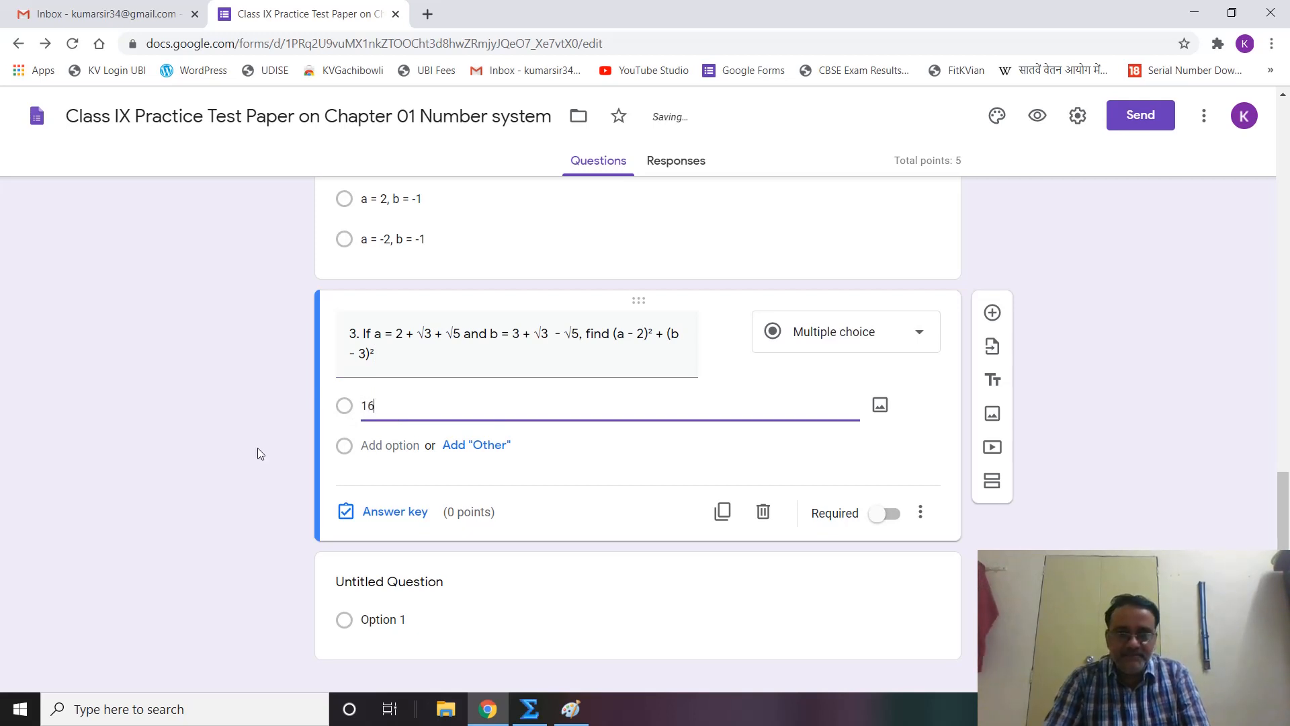
pyautogui.click(380, 446)
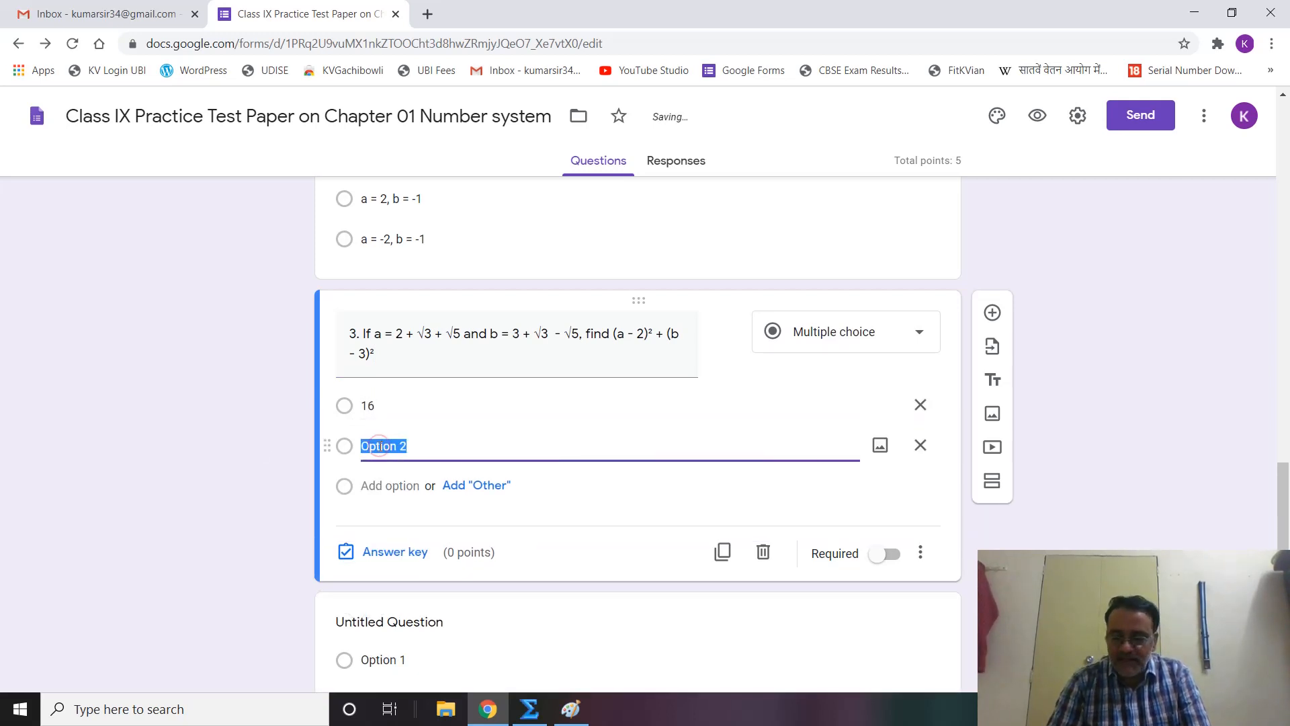
pyautogui.write('18')
pyautogui.click(383, 486)
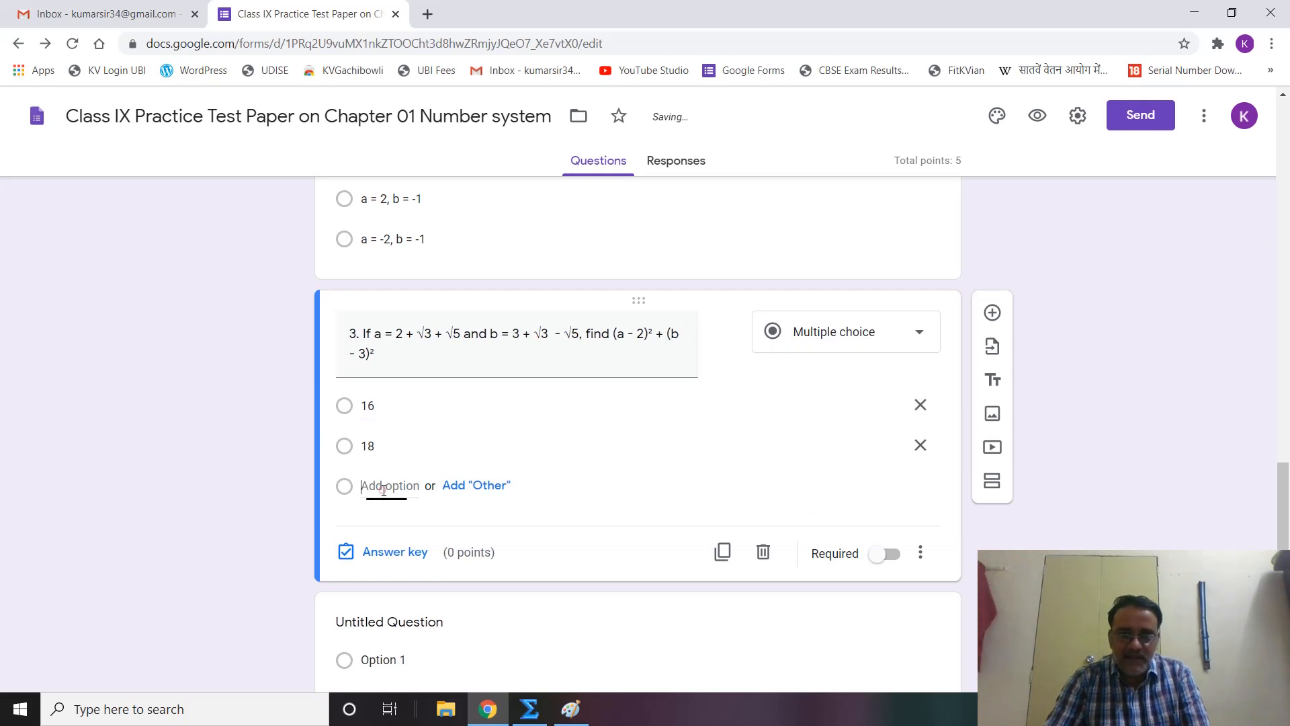
pyautogui.write('20')
pyautogui.click(389, 525)
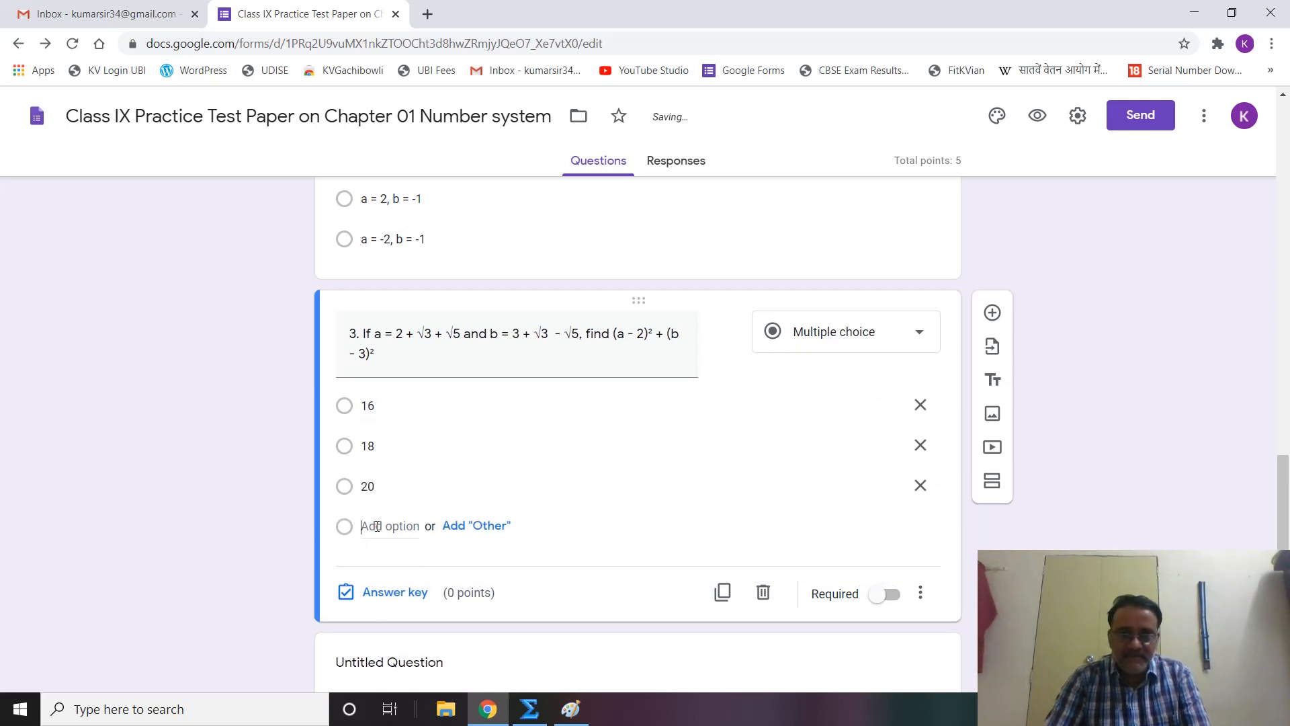
pyautogui.write('2')
pyautogui.press('BackSpace')
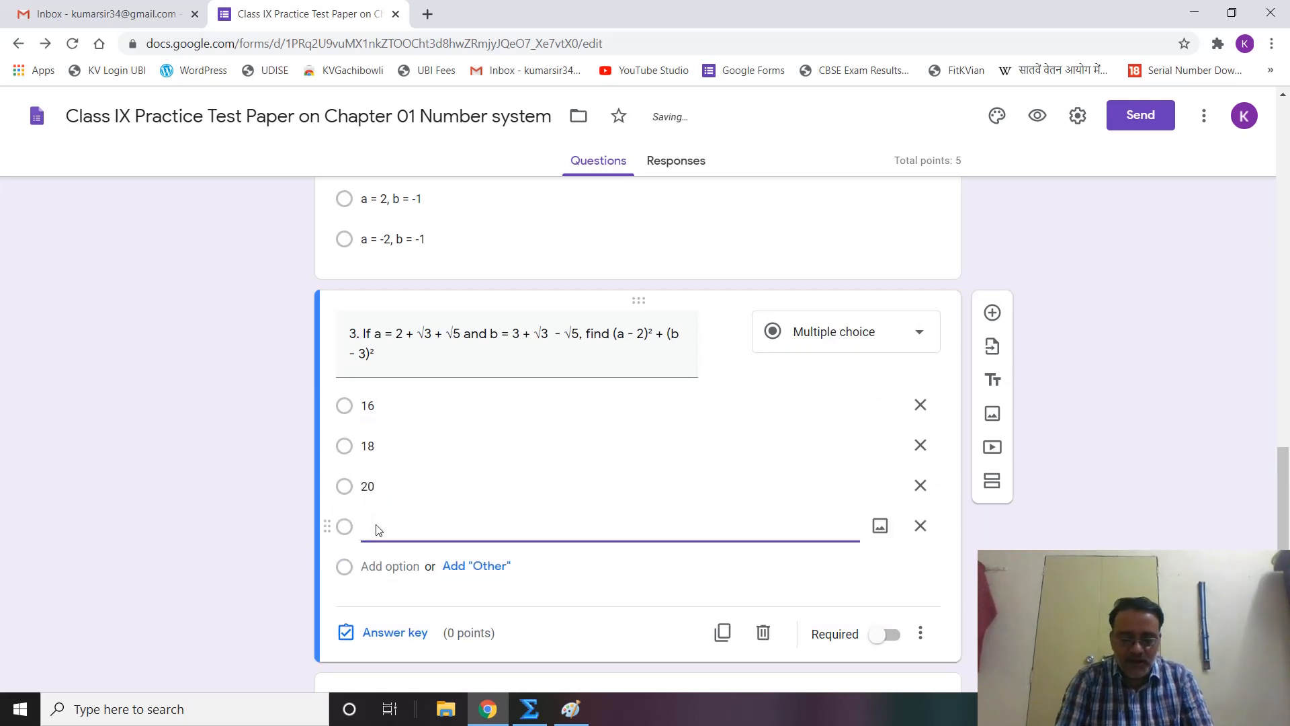
pyautogui.write('None of the above')
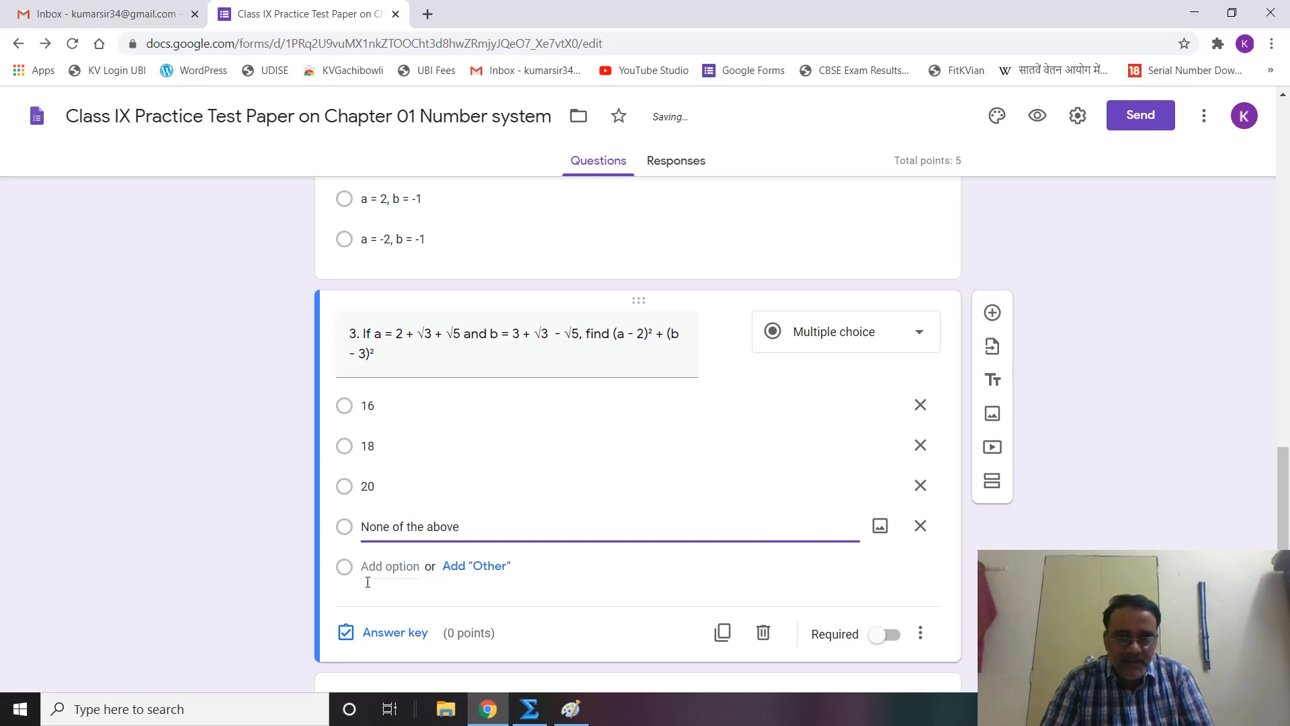
# Set question 3's answer key to 16 as the correct answer, worth 3 points.
pyautogui.click(383, 636)
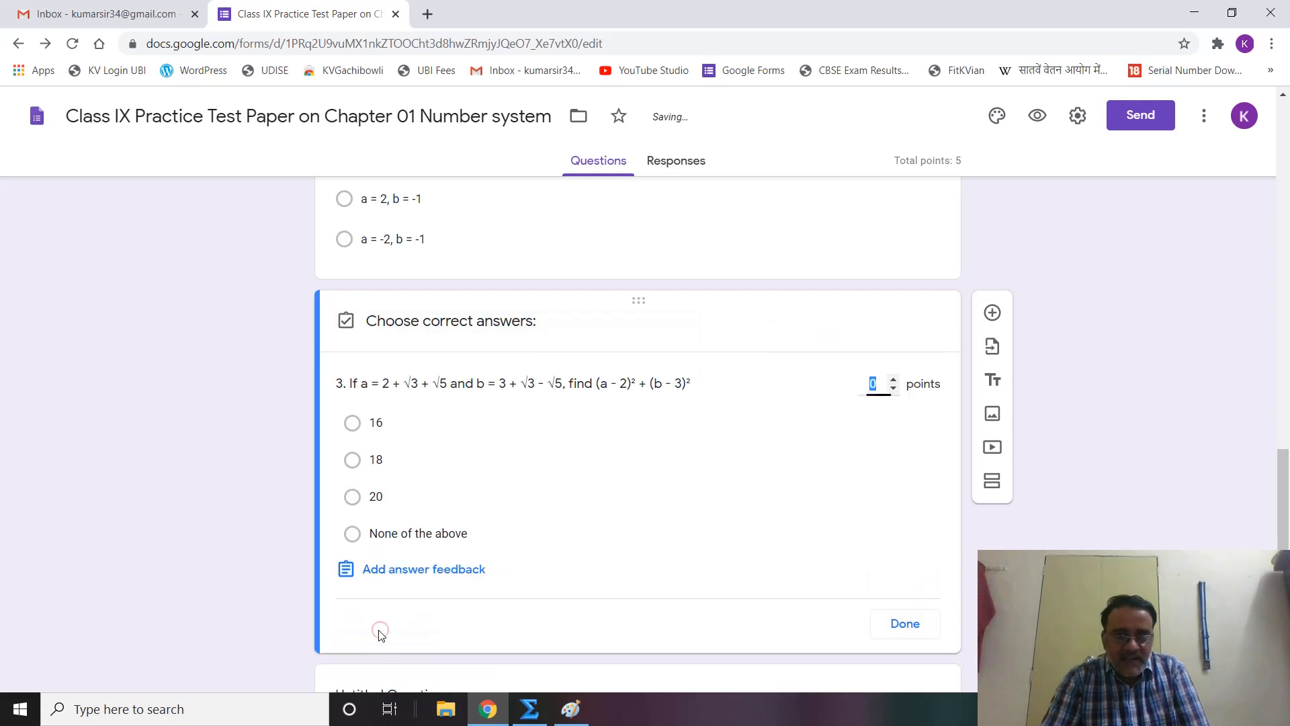
pyautogui.click(351, 425)
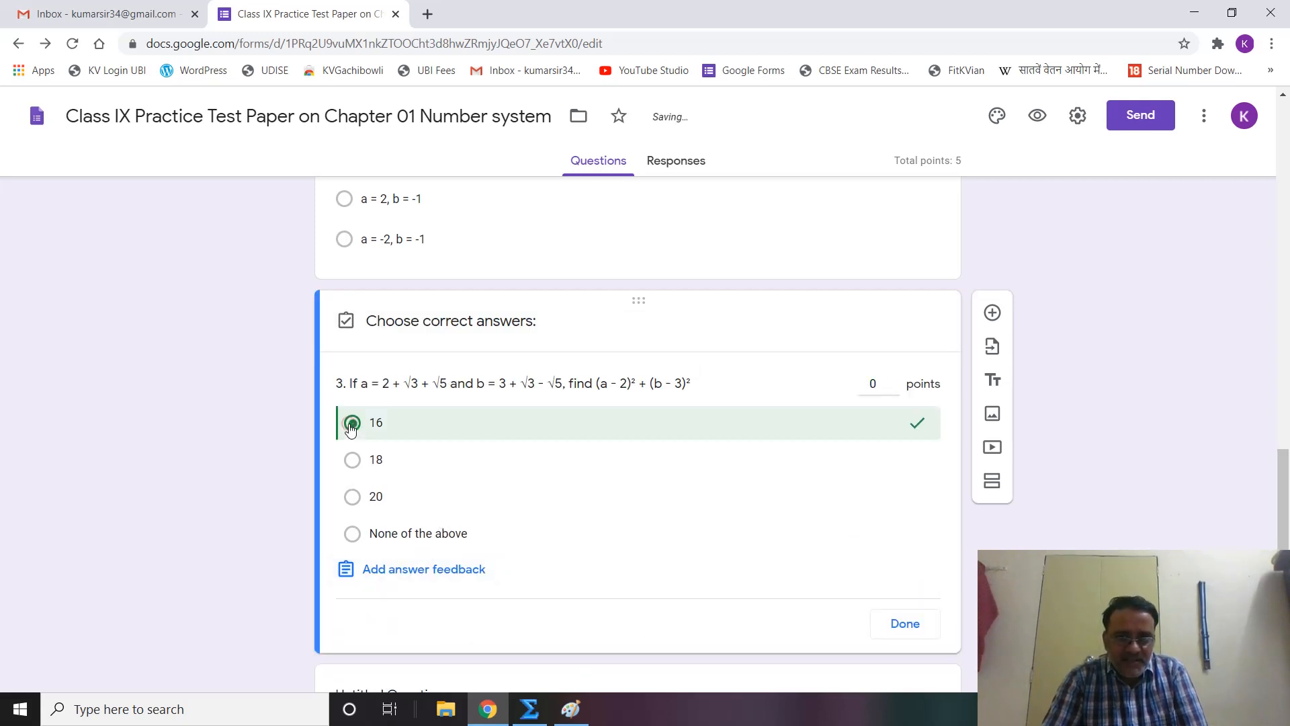
pyautogui.click(893, 379)
pyautogui.click(894, 380)
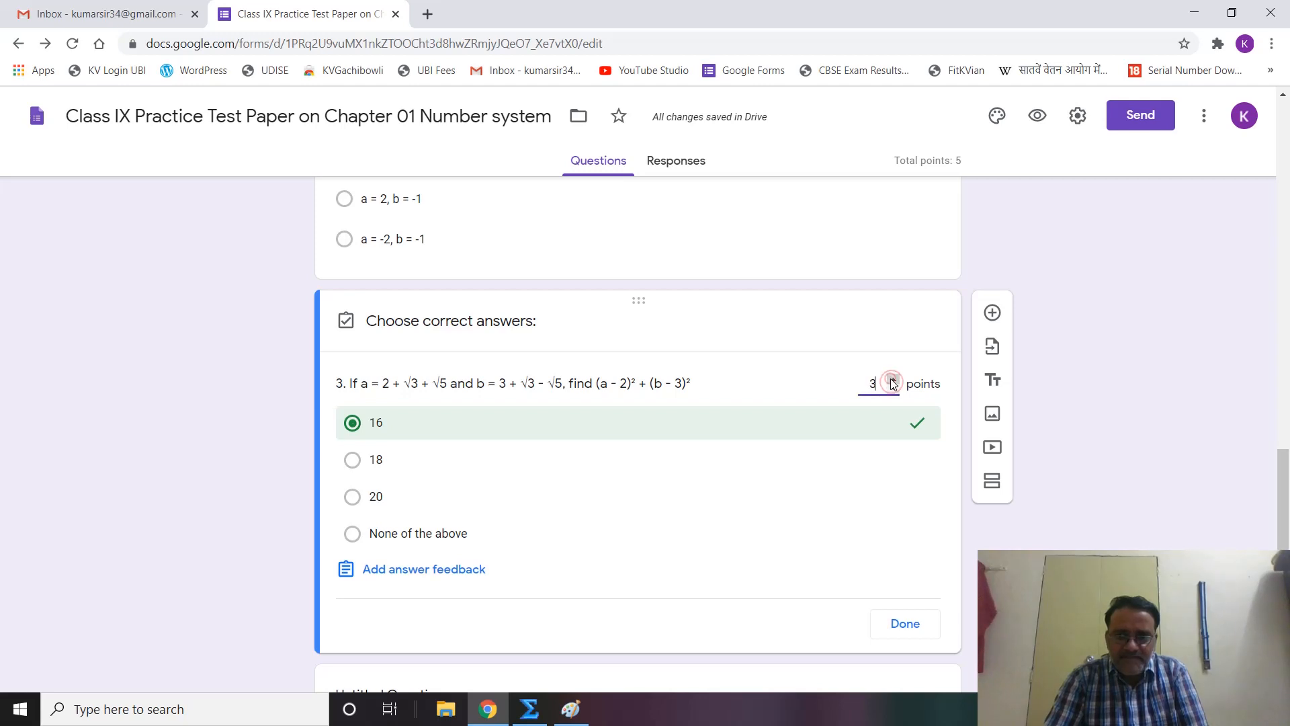
pyautogui.click(894, 380)
pyautogui.click(902, 625)
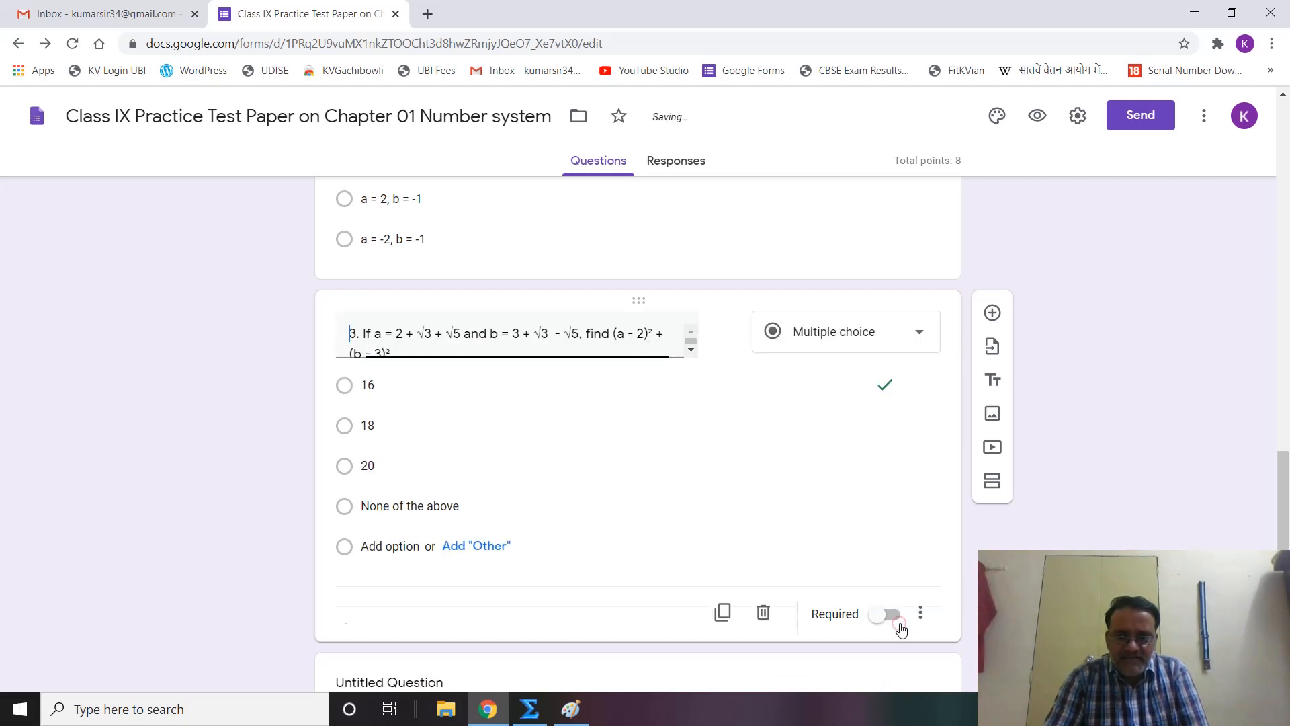
# Look over the form in the editor, then open its preview and review the questions as respondents see them.
pyautogui.scroll(15, 235, 410)
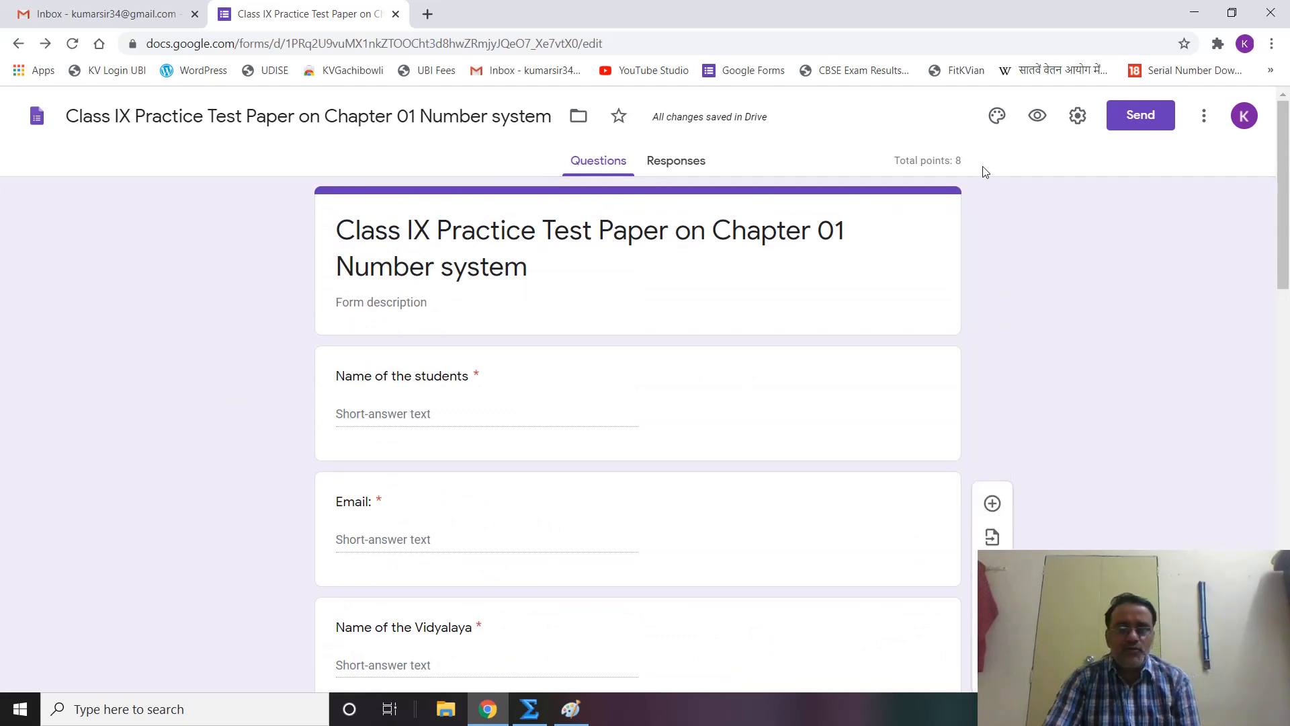
pyautogui.scroll(-8, 1082, 317)
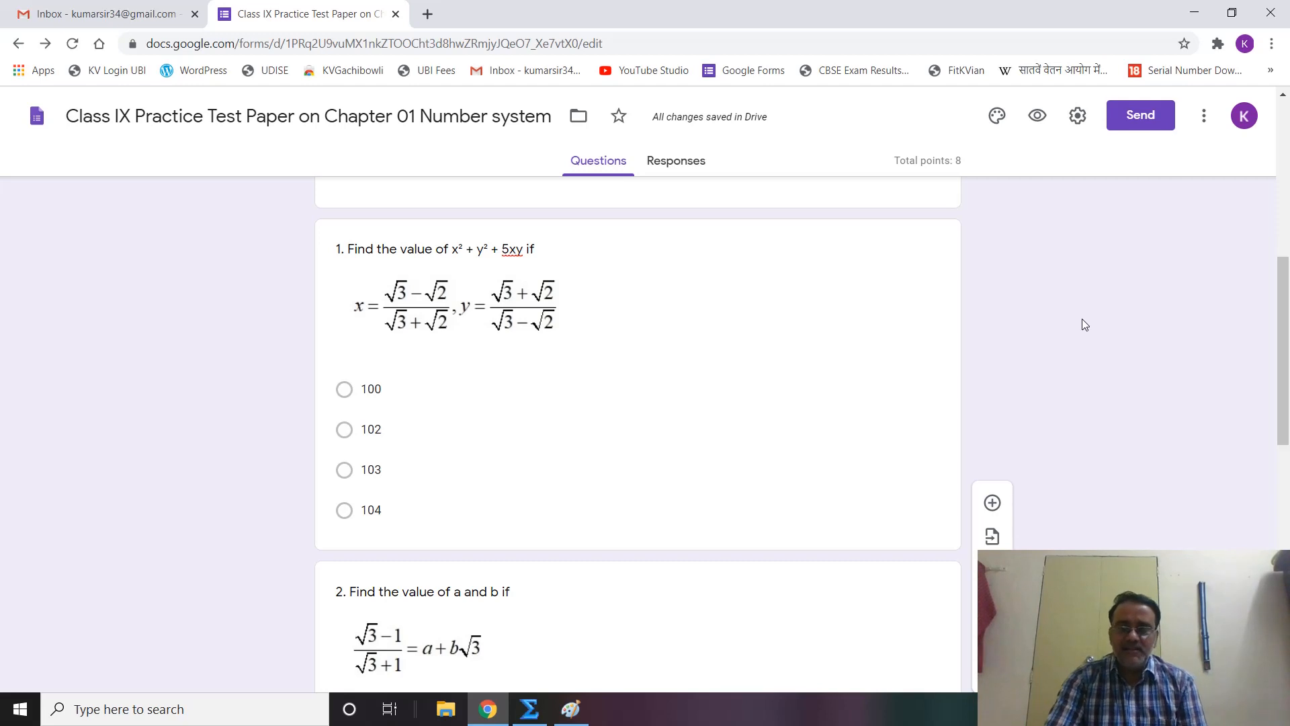
pyautogui.scroll(8, 974, 429)
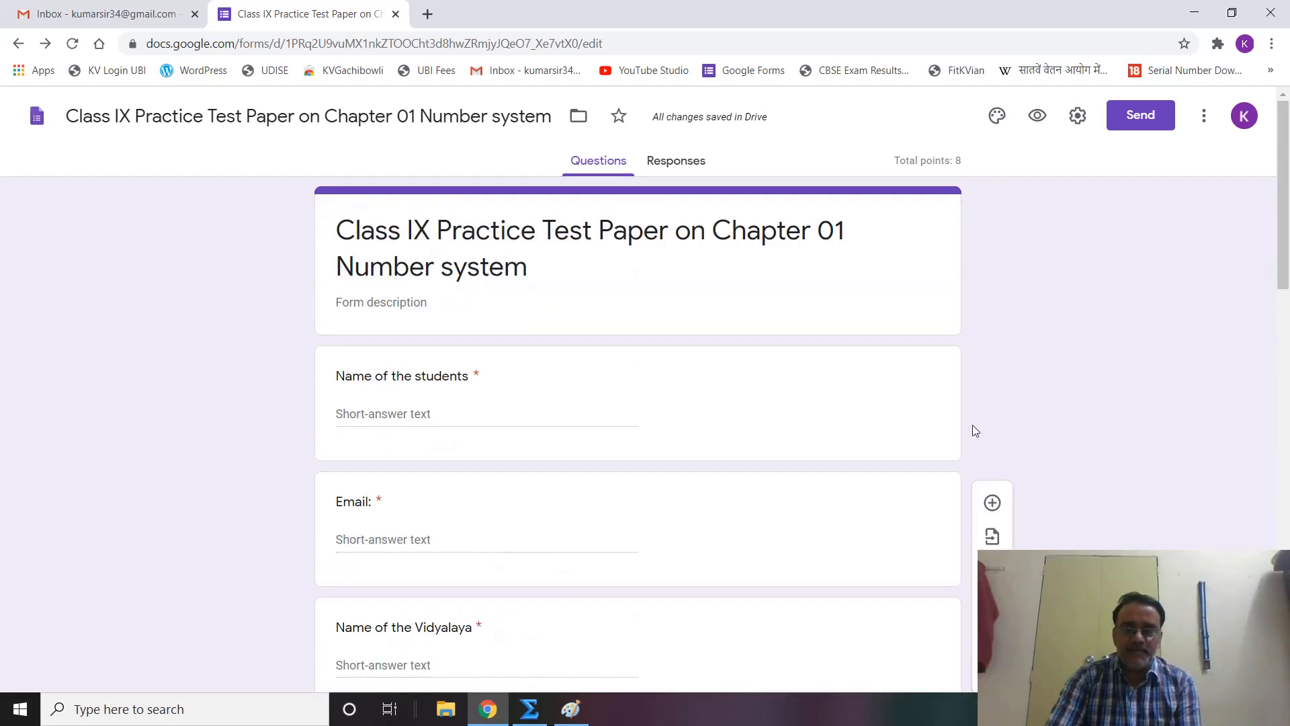
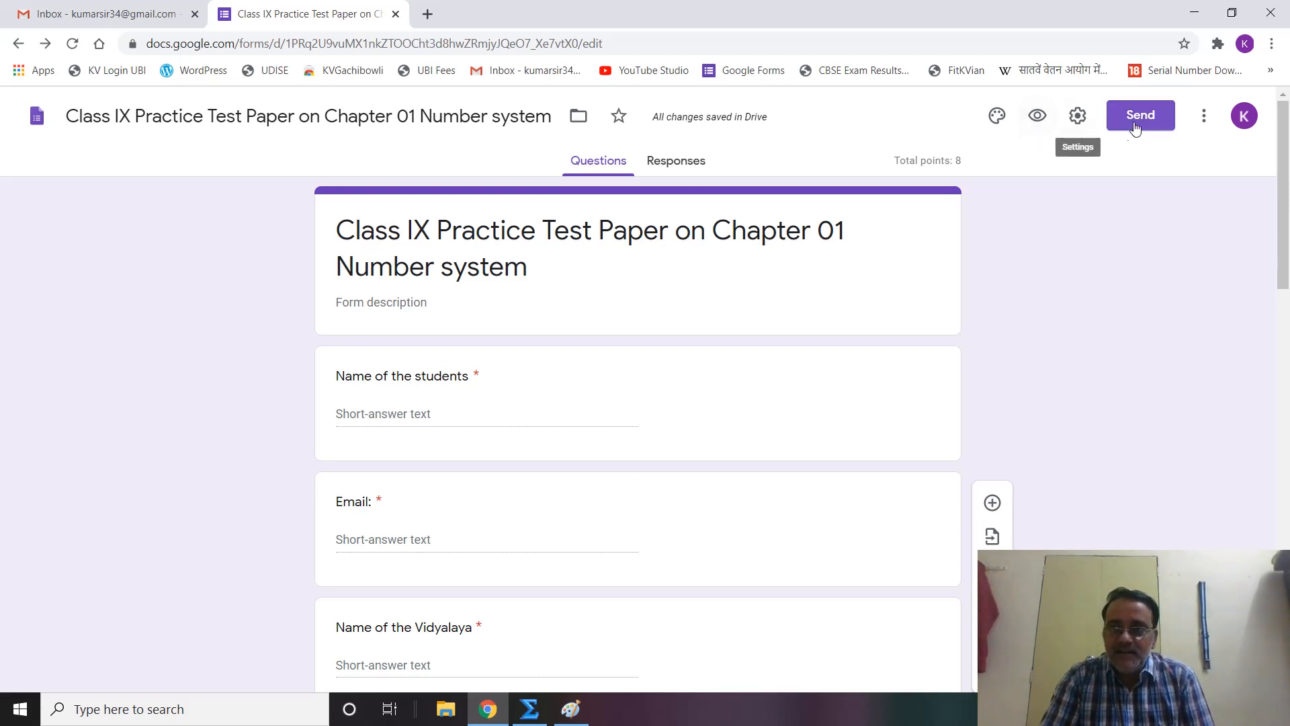
pyautogui.click(1038, 117)
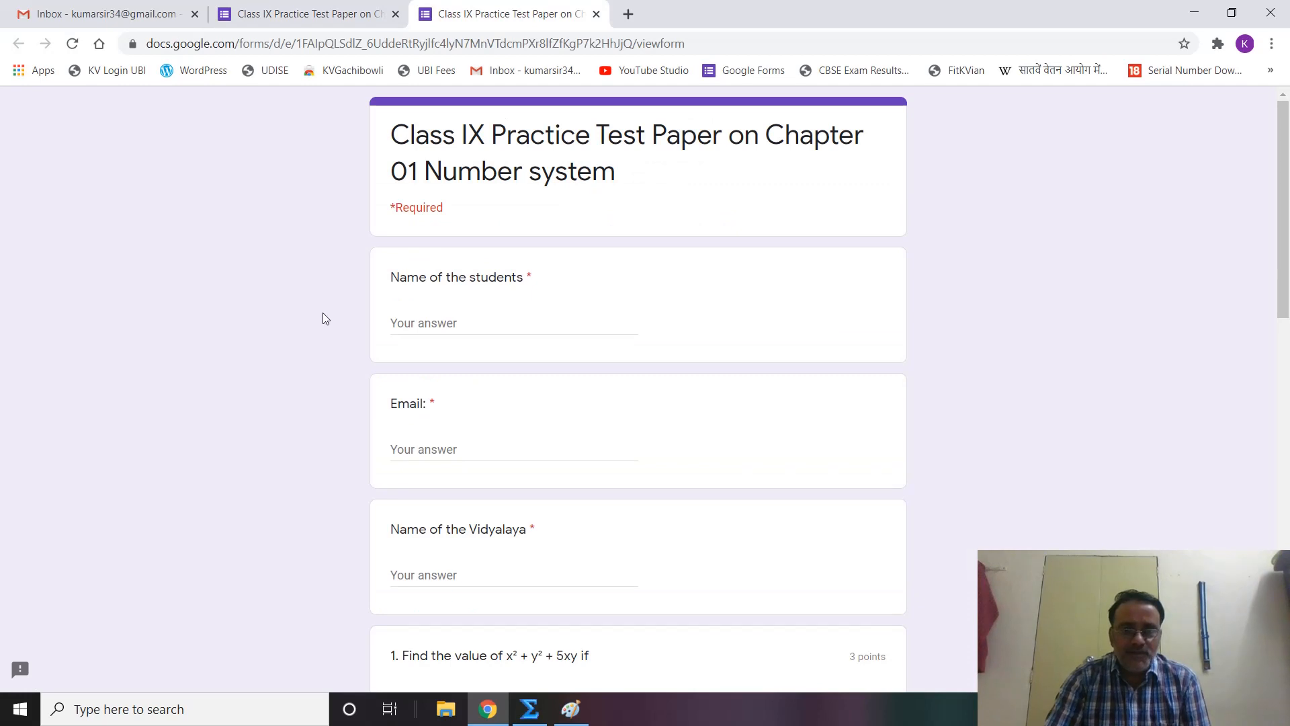
pyautogui.scroll(-6, 327, 391)
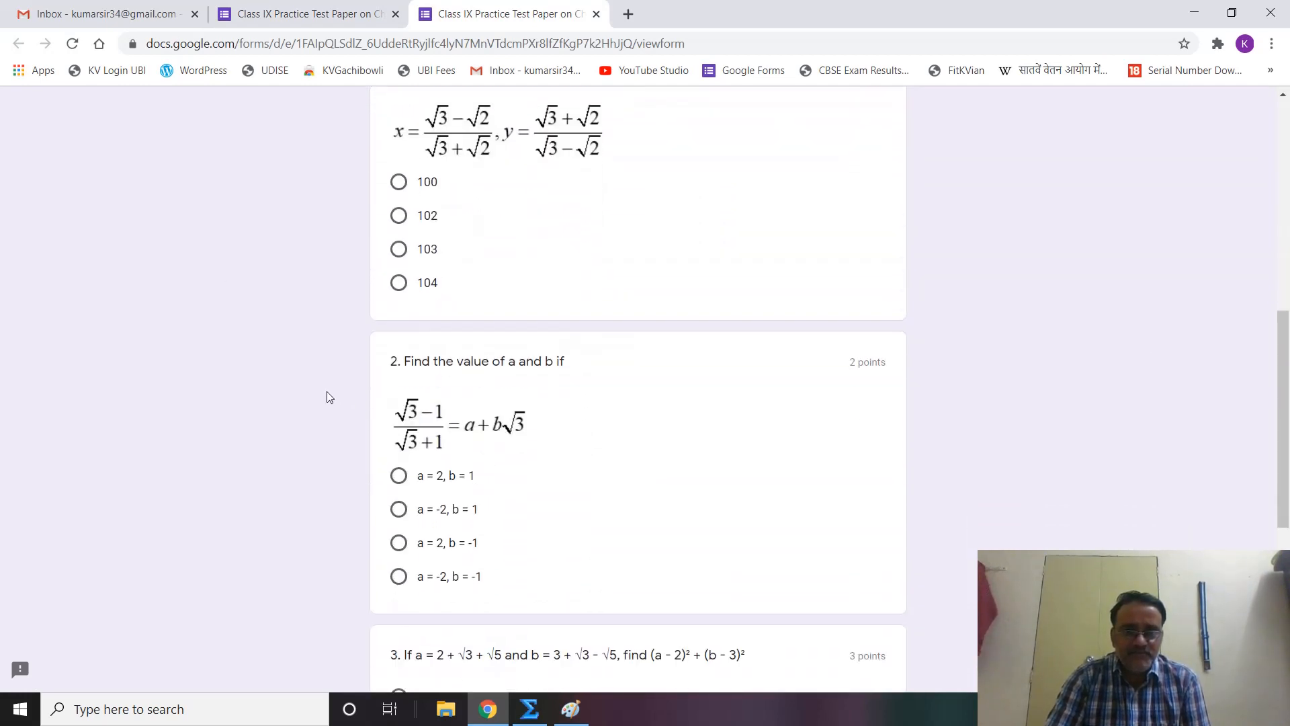
# Check the rest of the form preview down to its end, including question 3 and the leftover untitled question.
pyautogui.scroll(-9, 340, 381)
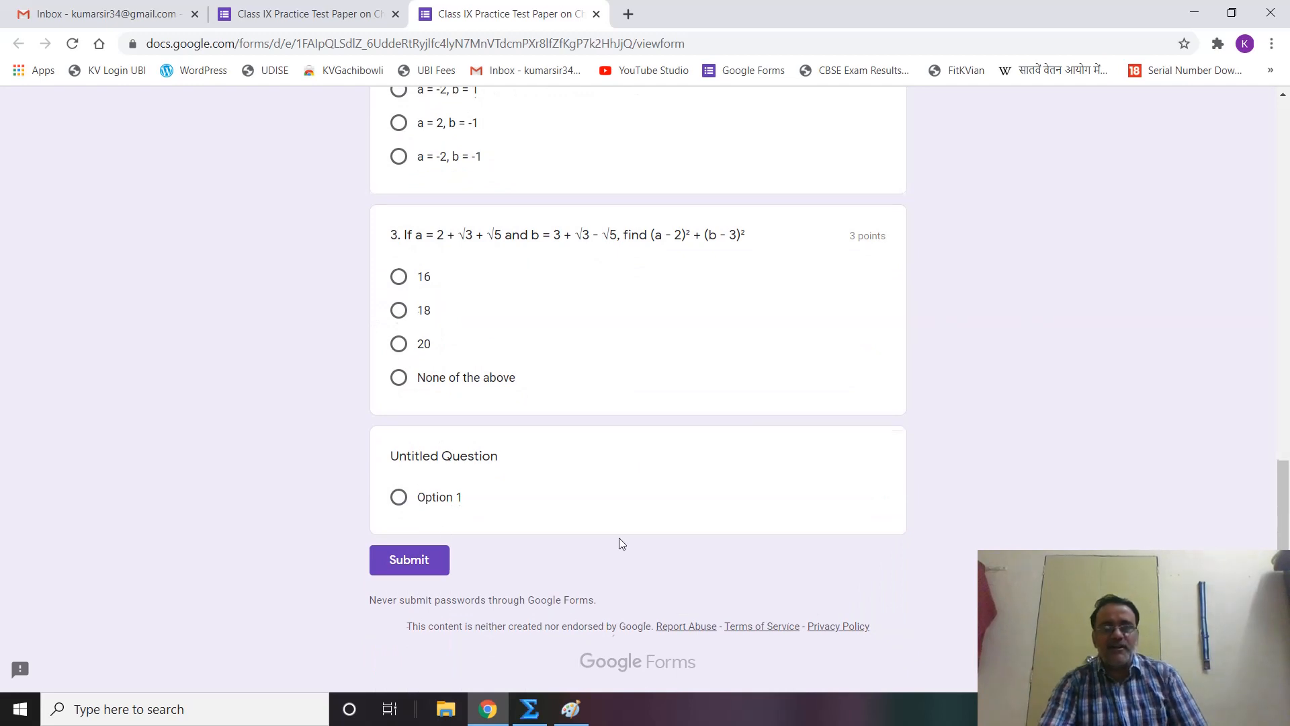
pyautogui.scroll(15, 620, 542)
pyautogui.scroll(-15, 620, 542)
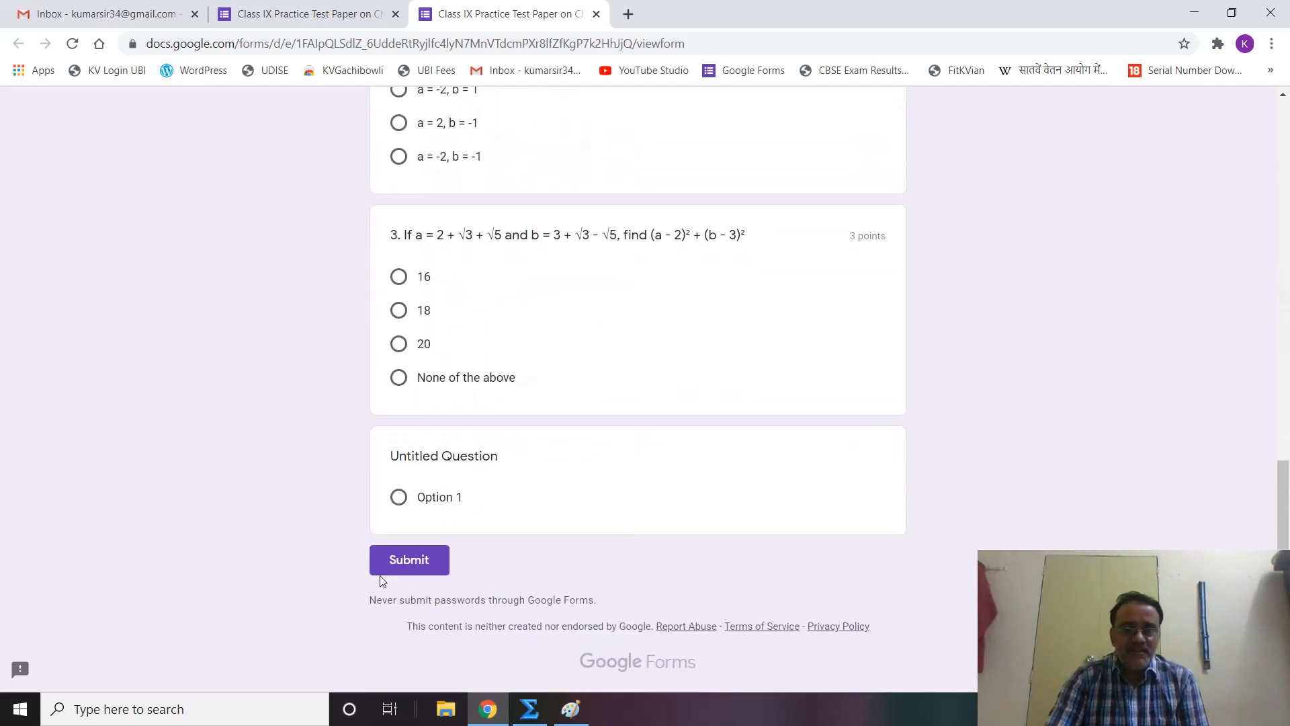
pyautogui.scroll(15, 309, 528)
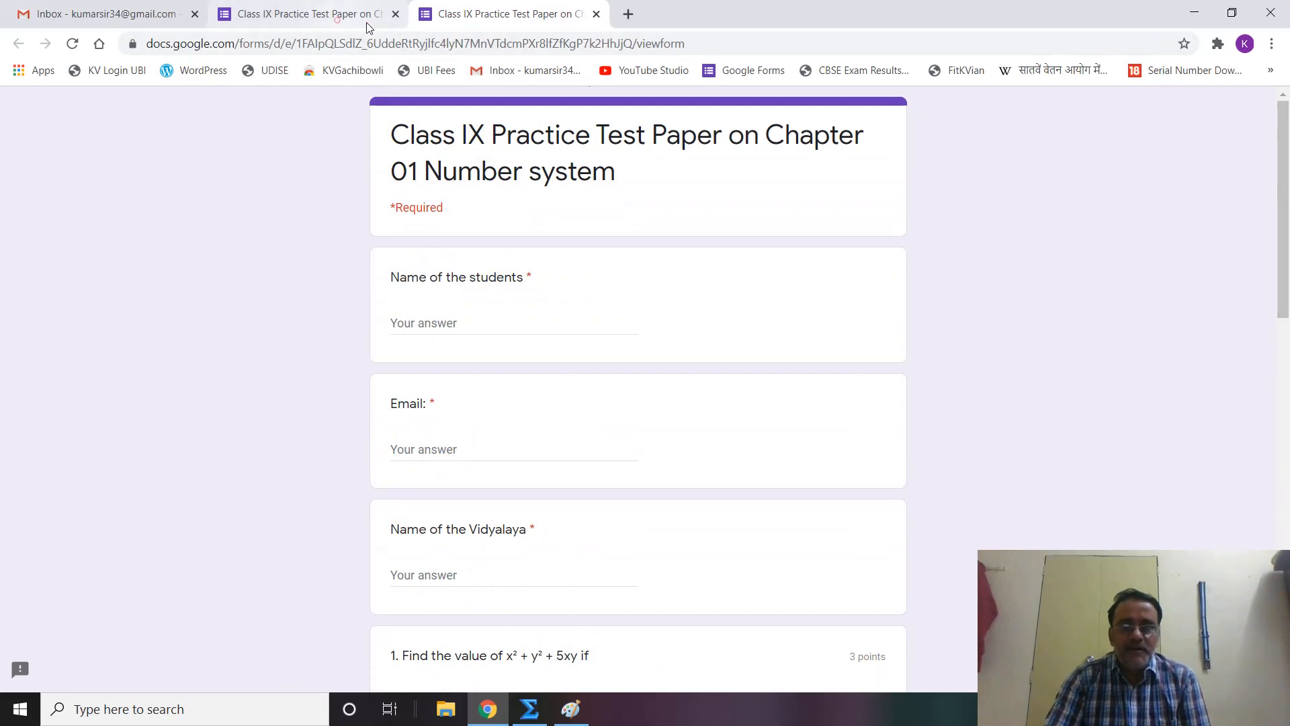
# Return to the form editor and copy the form's shareable link from the send options.
pyautogui.click(337, 20)
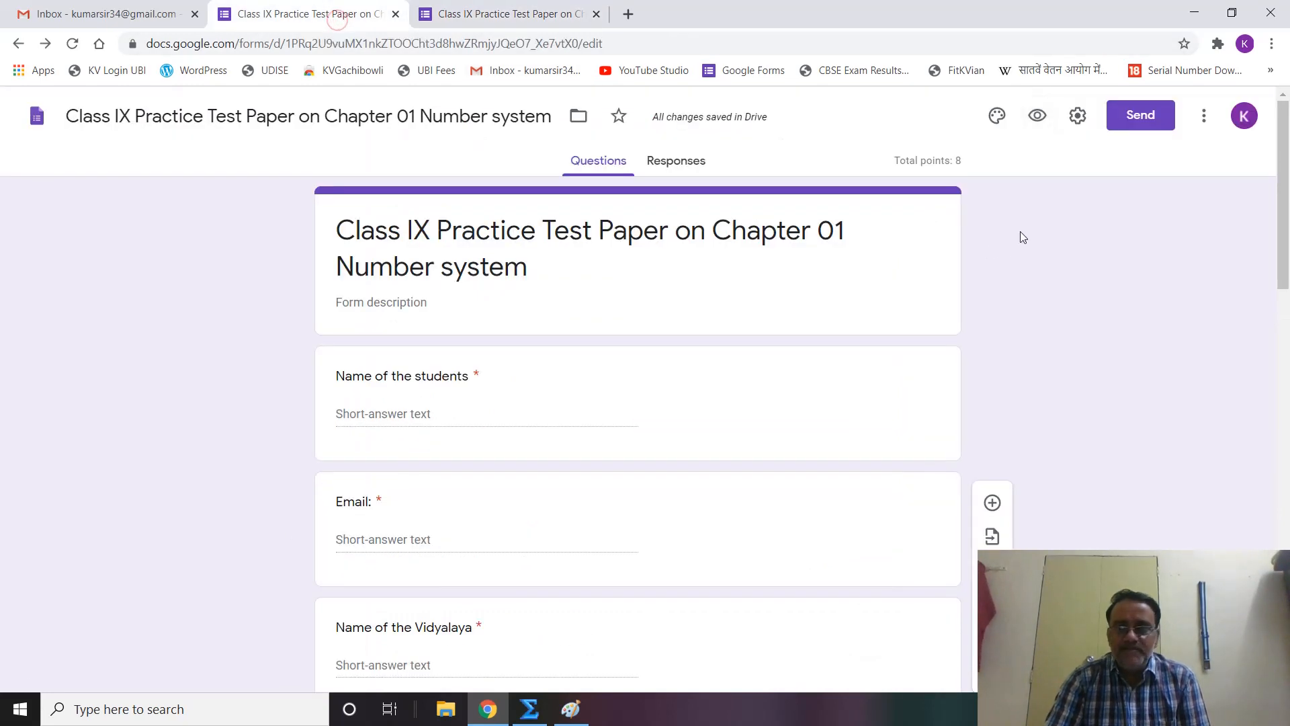
pyautogui.click(1143, 118)
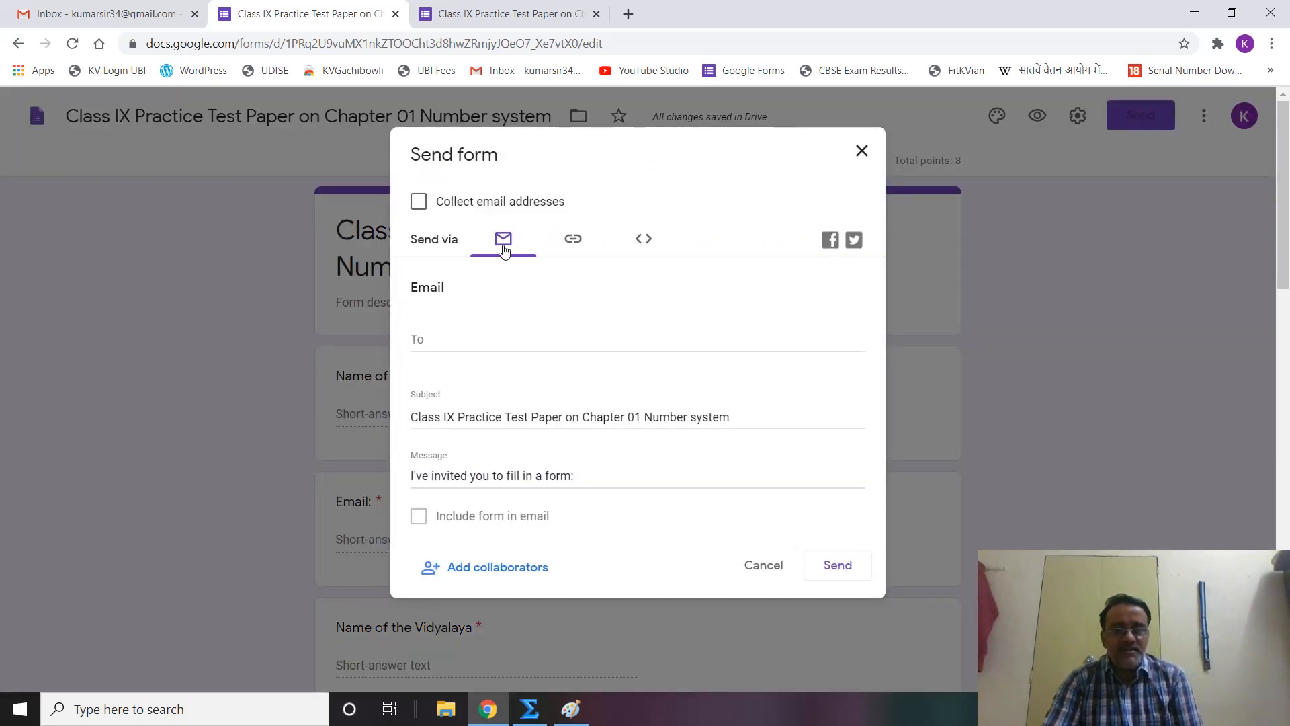
pyautogui.click(572, 242)
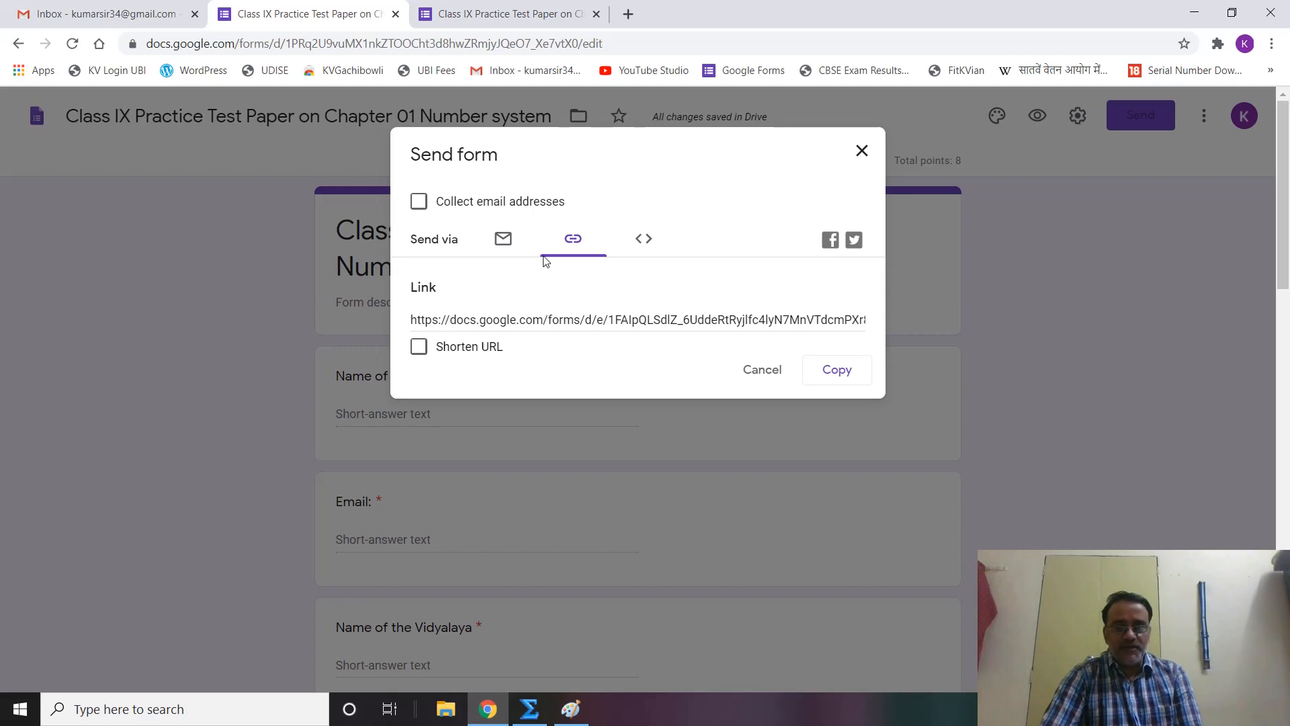
pyautogui.click(837, 369)
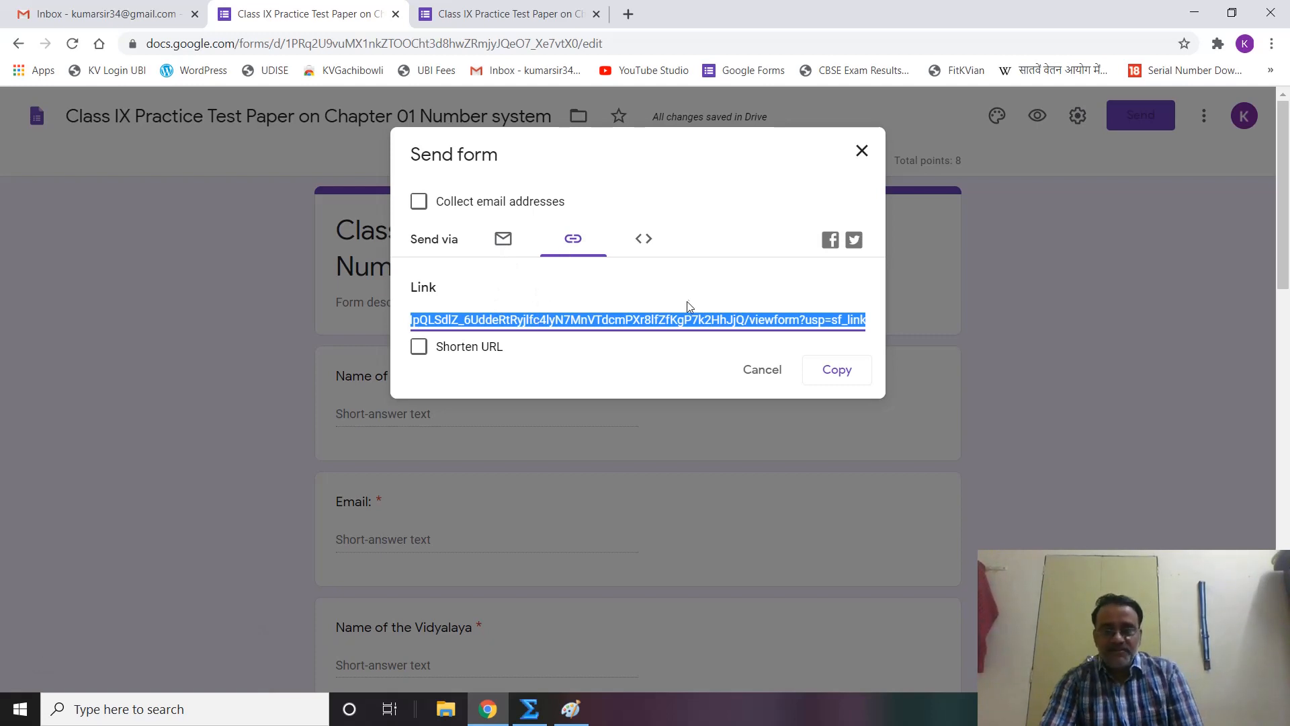
pyautogui.click(571, 243)
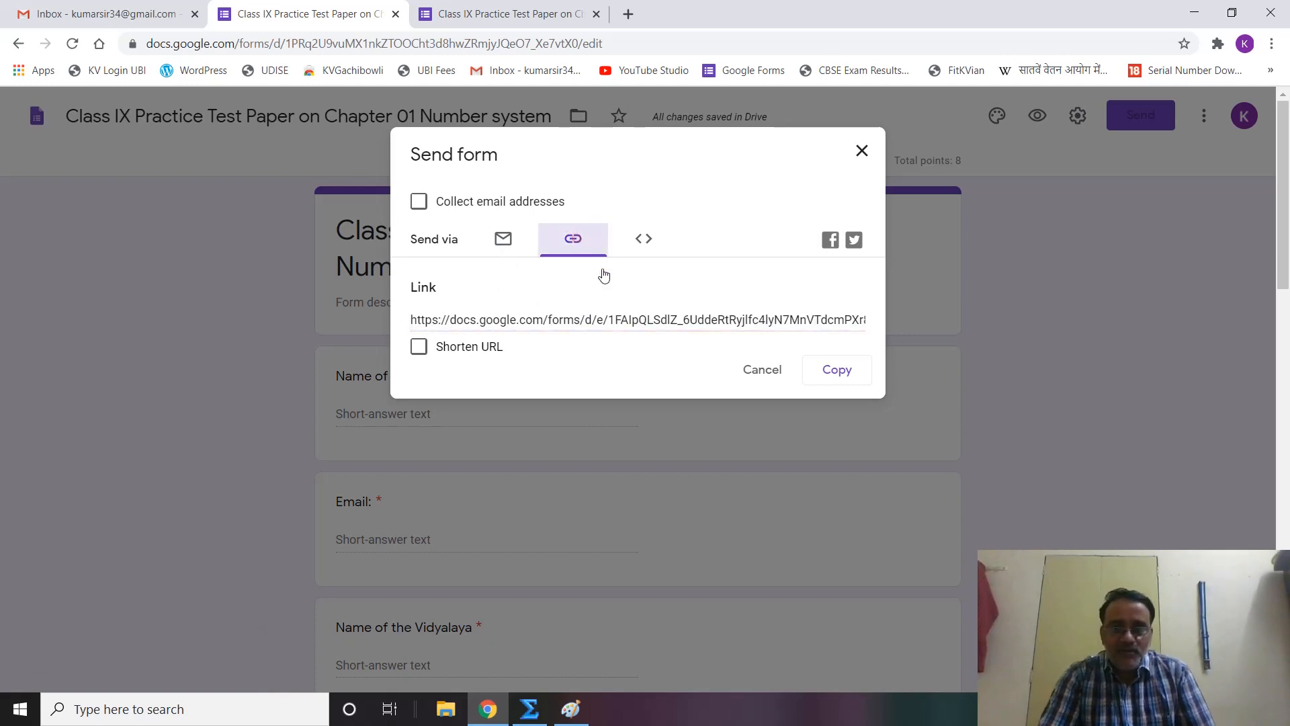
pyautogui.click(846, 370)
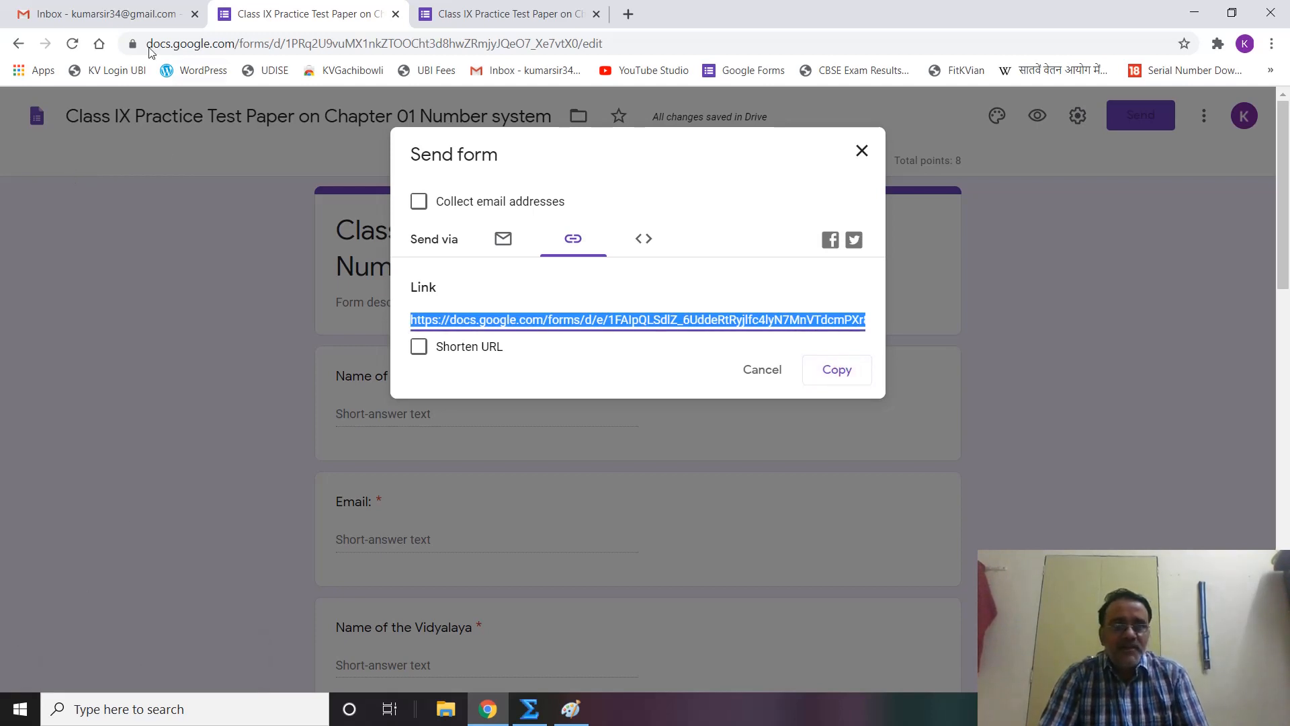
# Switch to Gmail and start a new message with the body text "Practice test paper of Chapter 01 Number System".
pyautogui.click(81, 15)
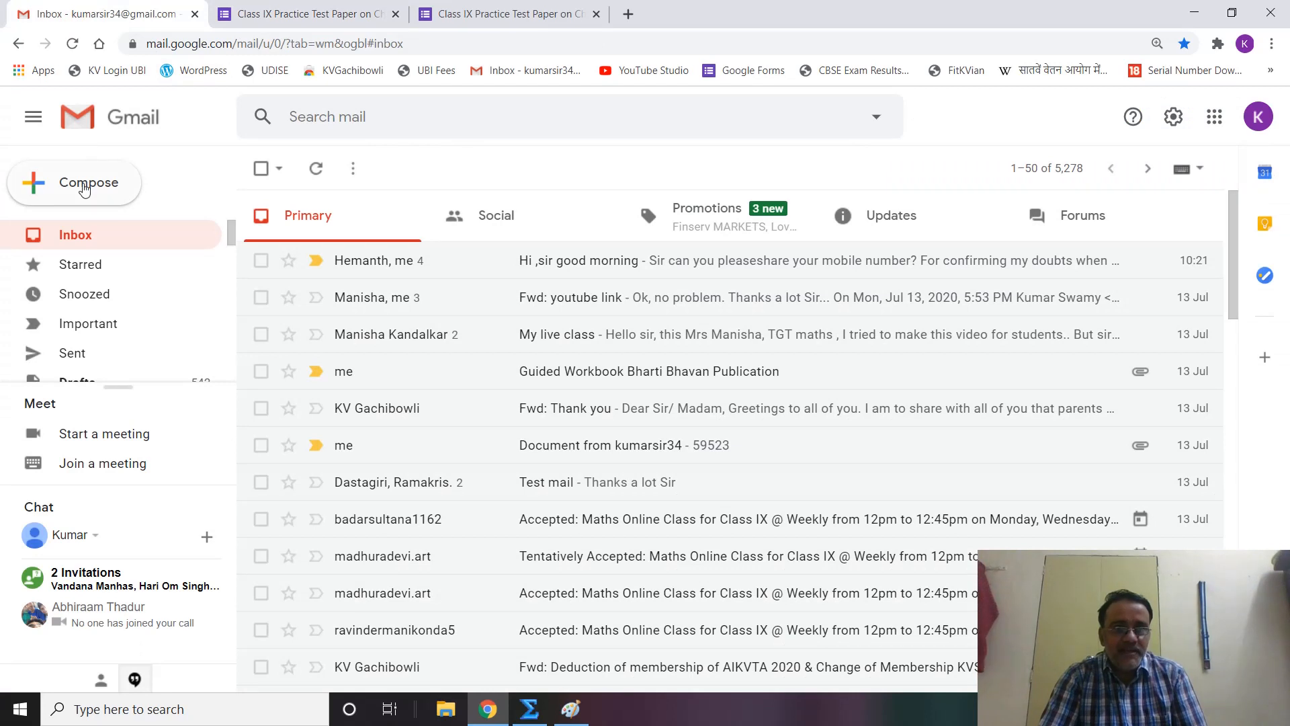
pyautogui.press('c')
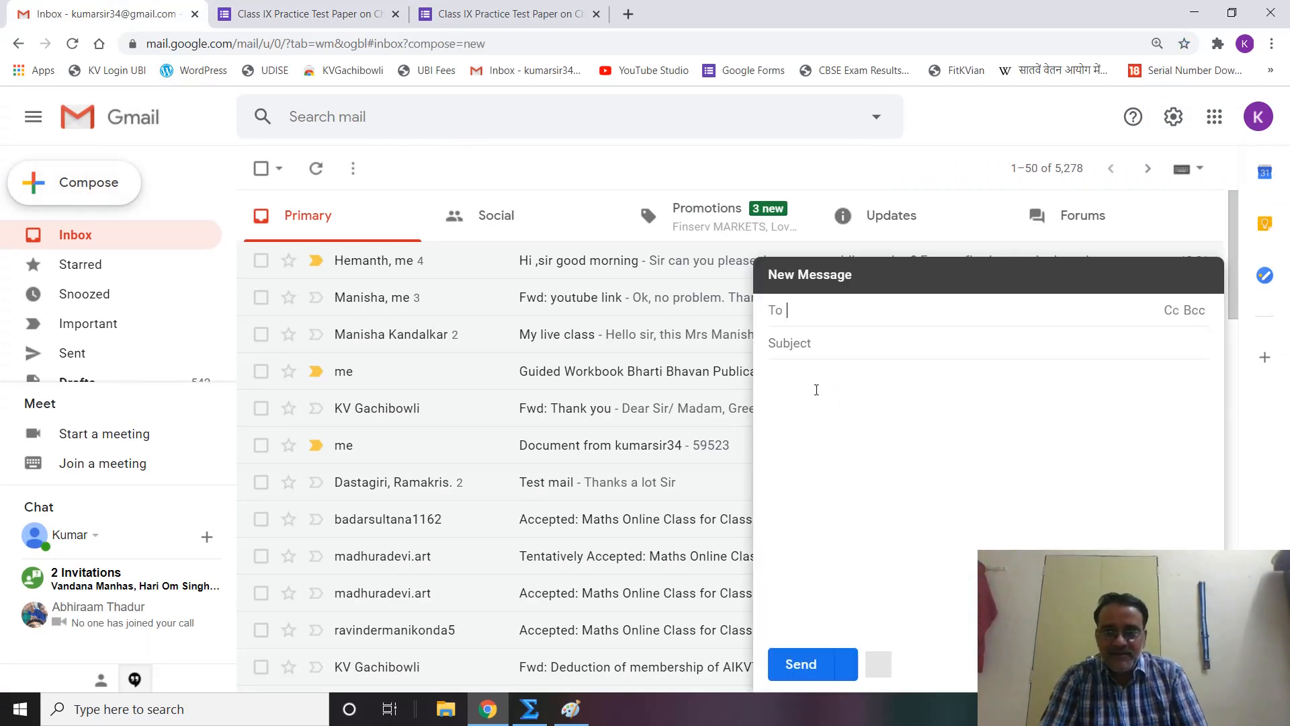
pyautogui.click(812, 387)
pyautogui.write('Prac')
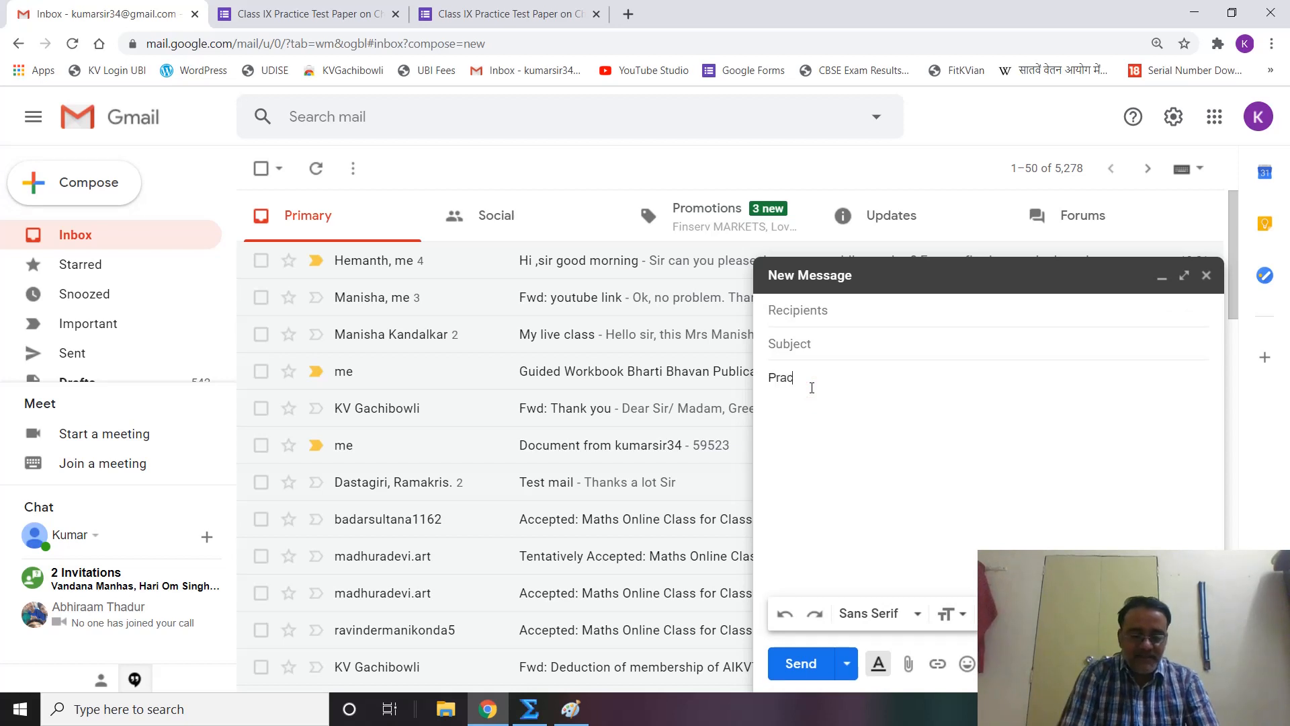
pyautogui.write('tice test')
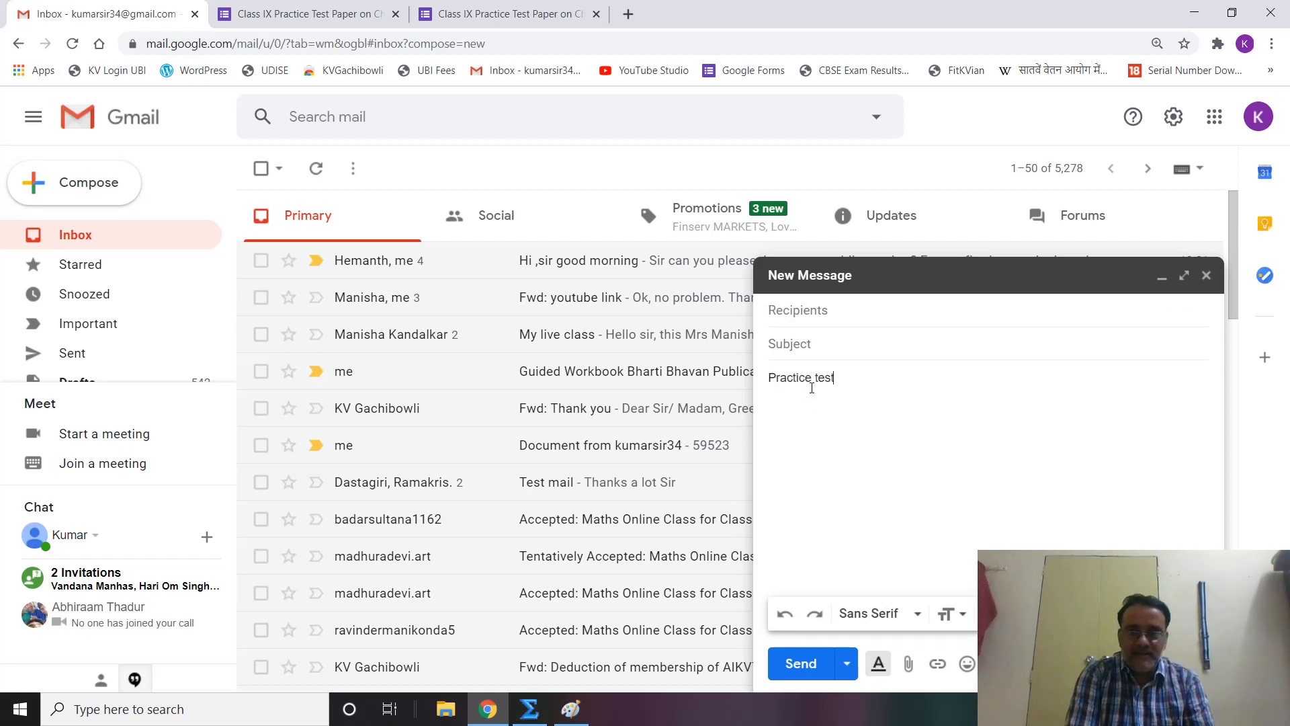
pyautogui.write(' paper of Ch')
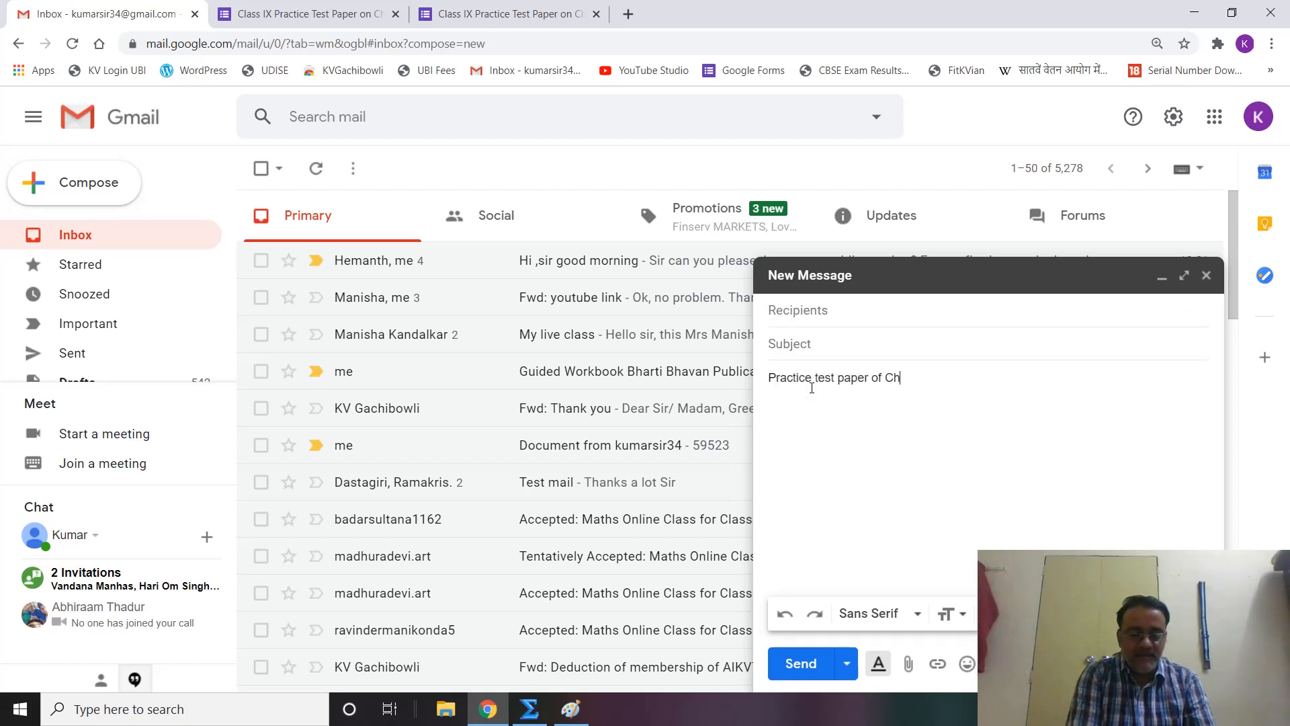
pyautogui.write('apter ')
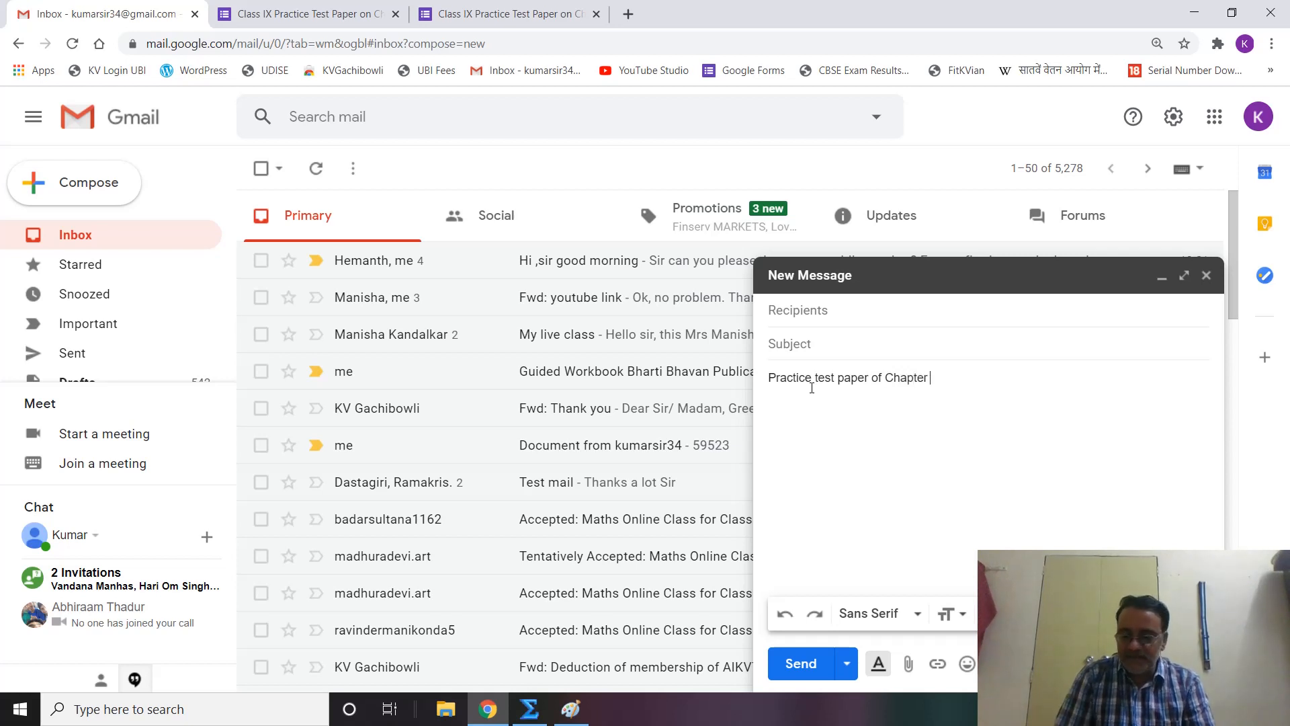
pyautogui.write('01 Number System')
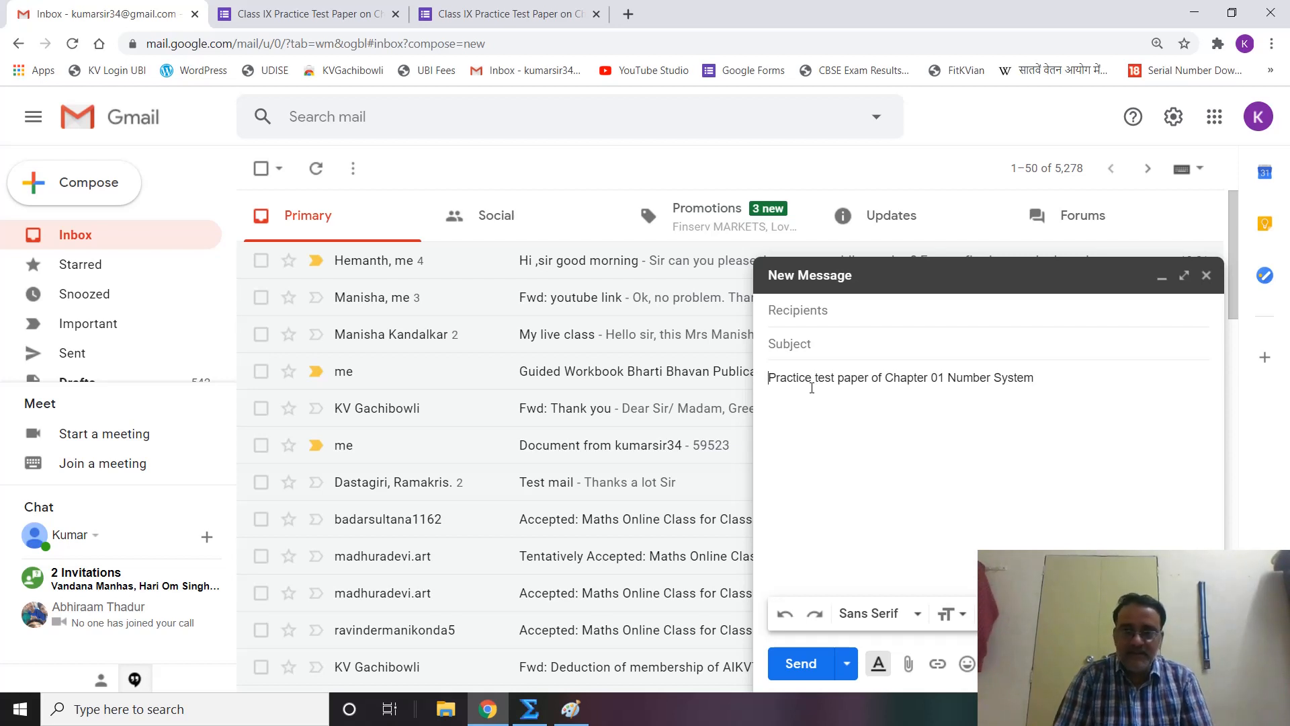
# Put "Please attempt" before the message text and finish it with "and write the complete solution in Homework copy:".
pyautogui.write('Please at')
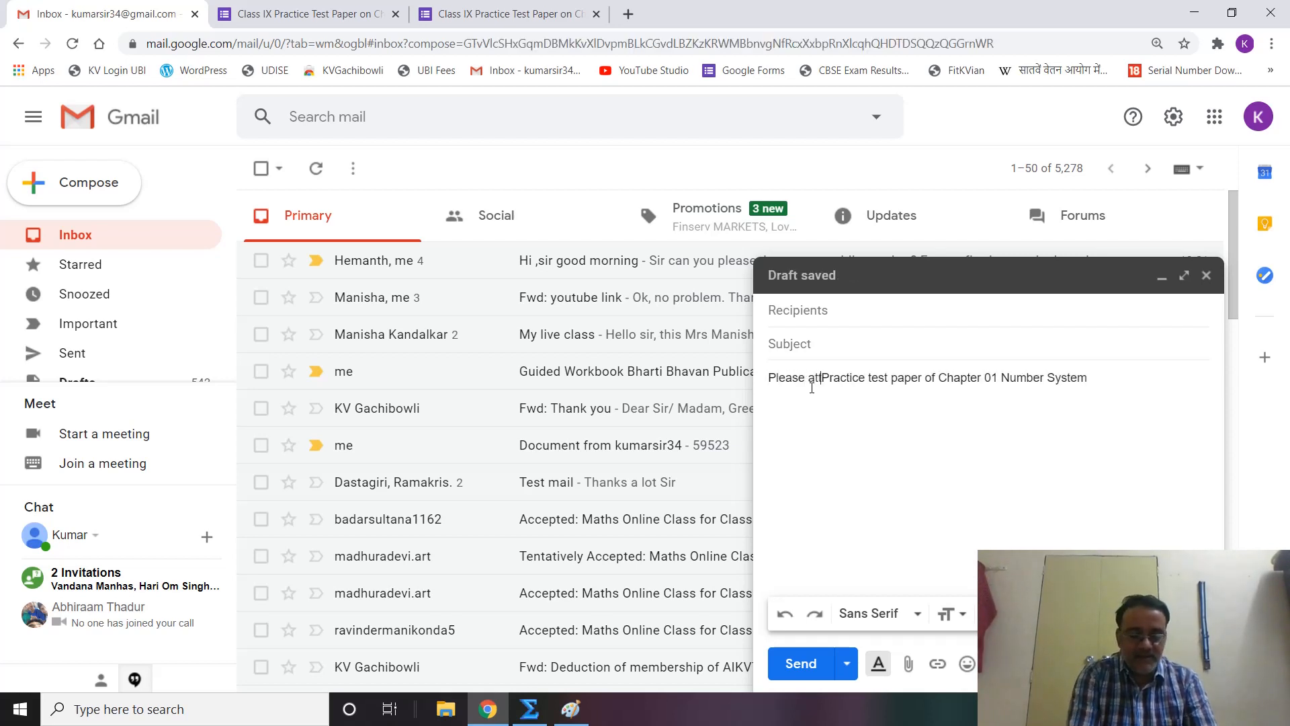
pyautogui.write('tempt')
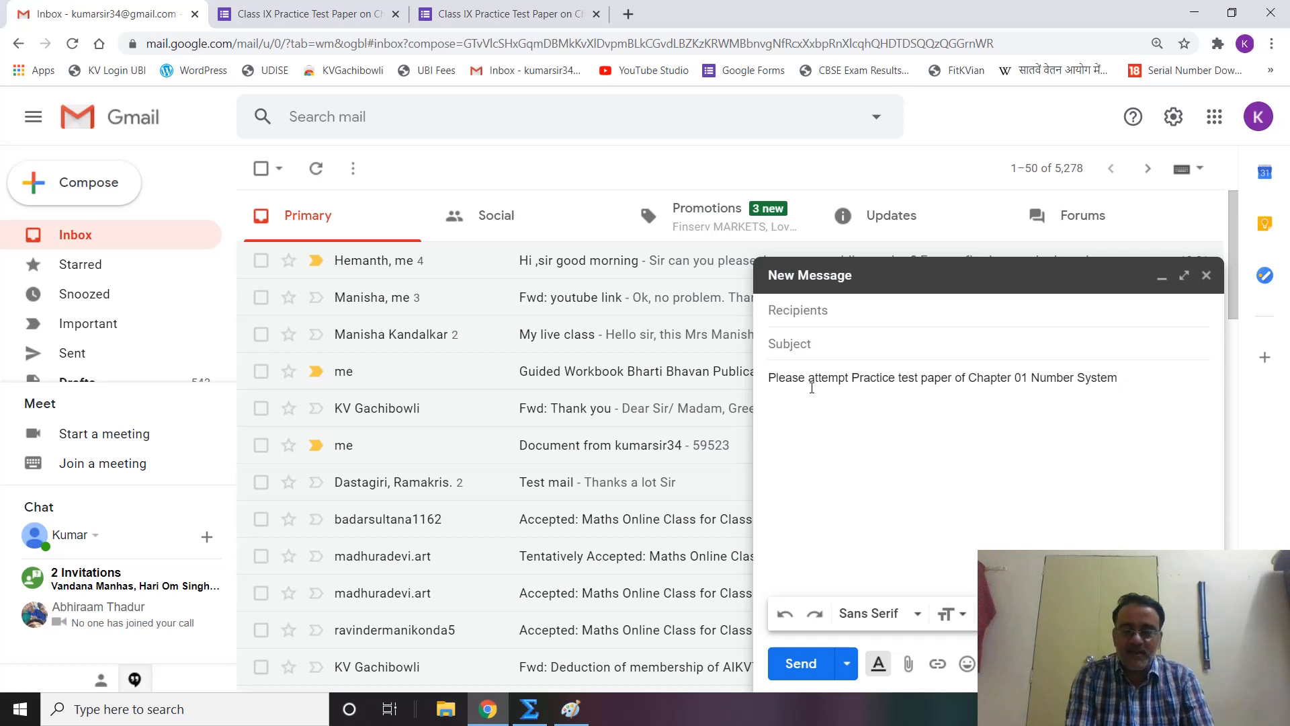
pyautogui.write('and sub')
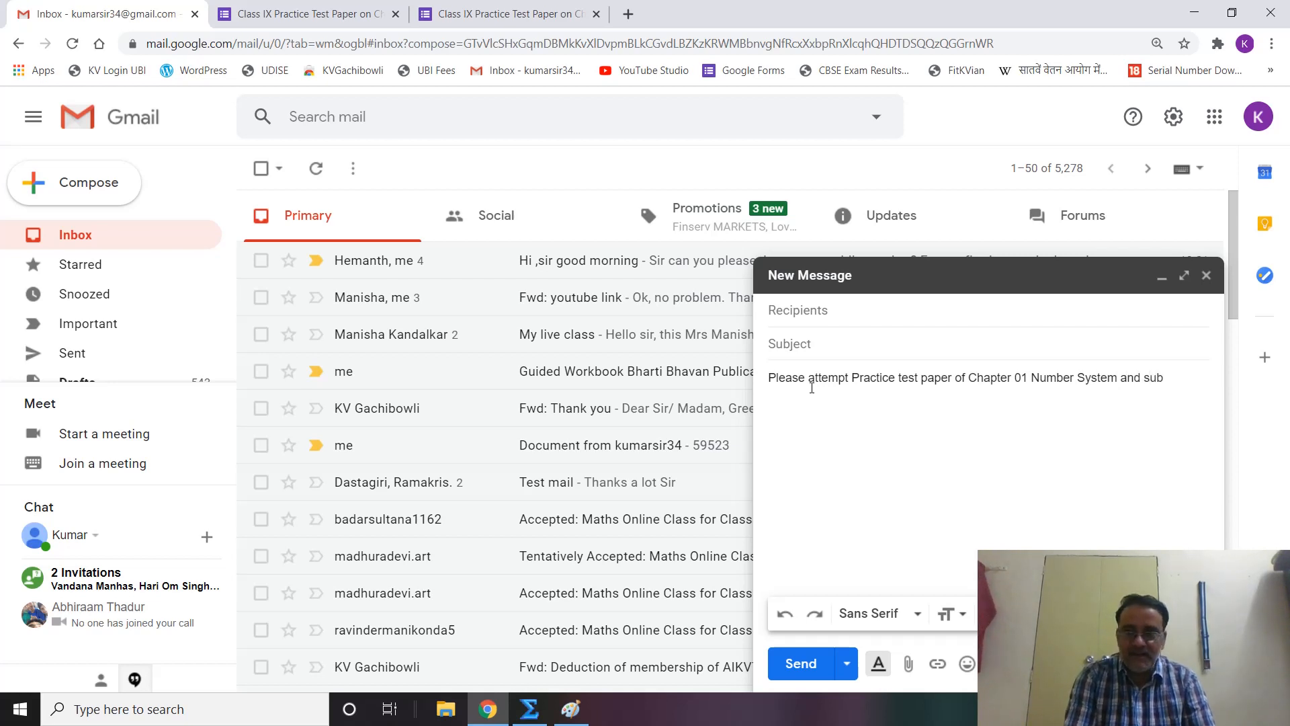
pyautogui.press('BackSpace')
pyautogui.press('BackSpace')
pyautogui.press('BackSpace')
pyautogui.write('write th')
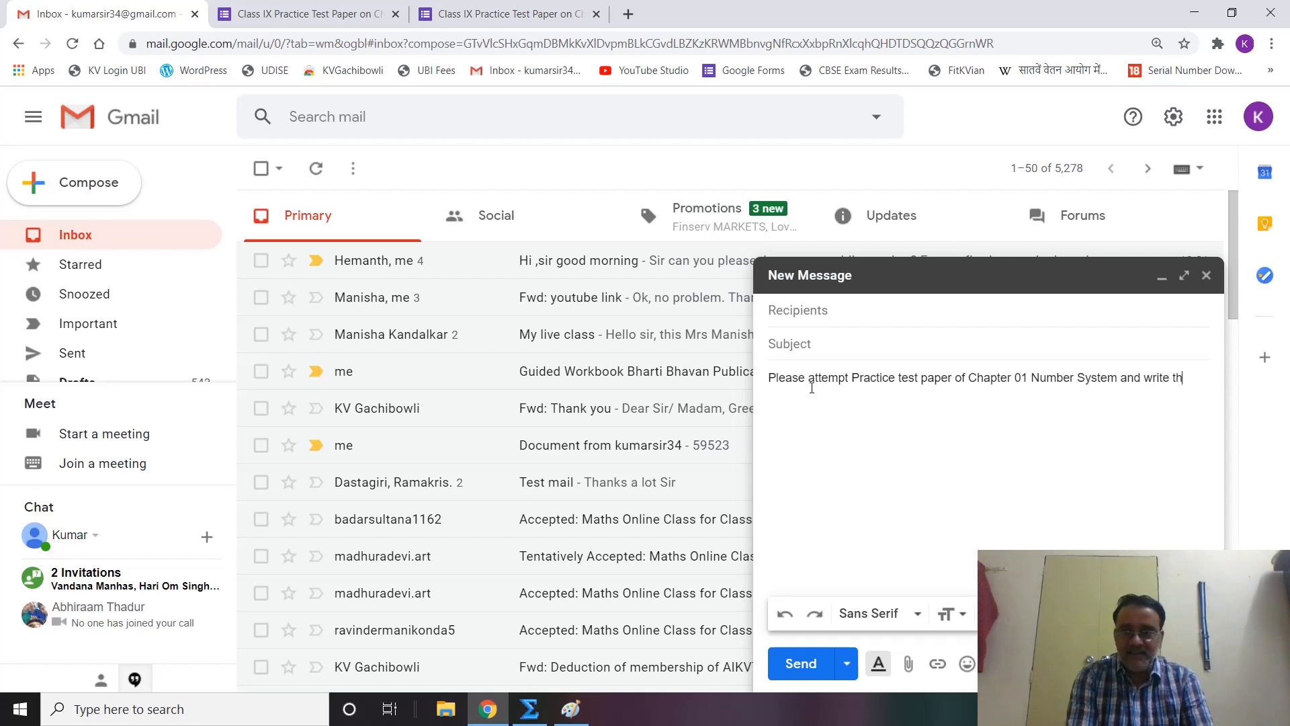
pyautogui.write('e compe')
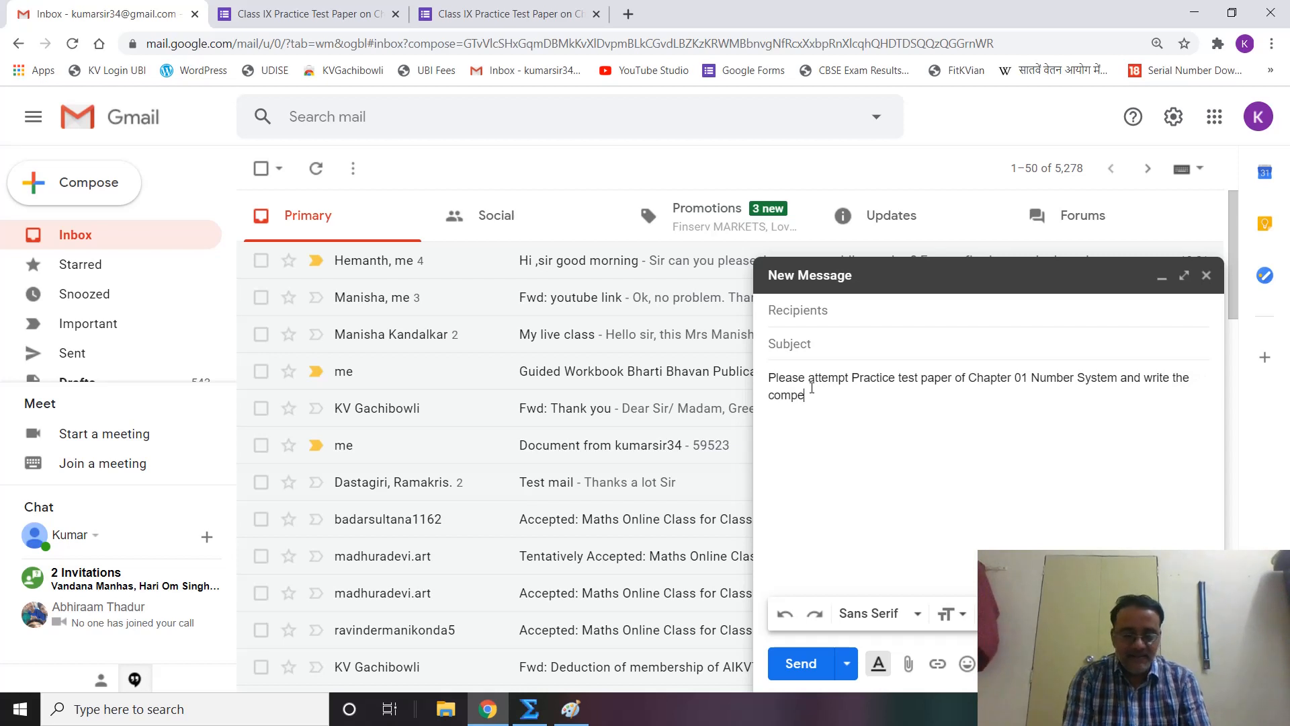
pyautogui.write('lete')
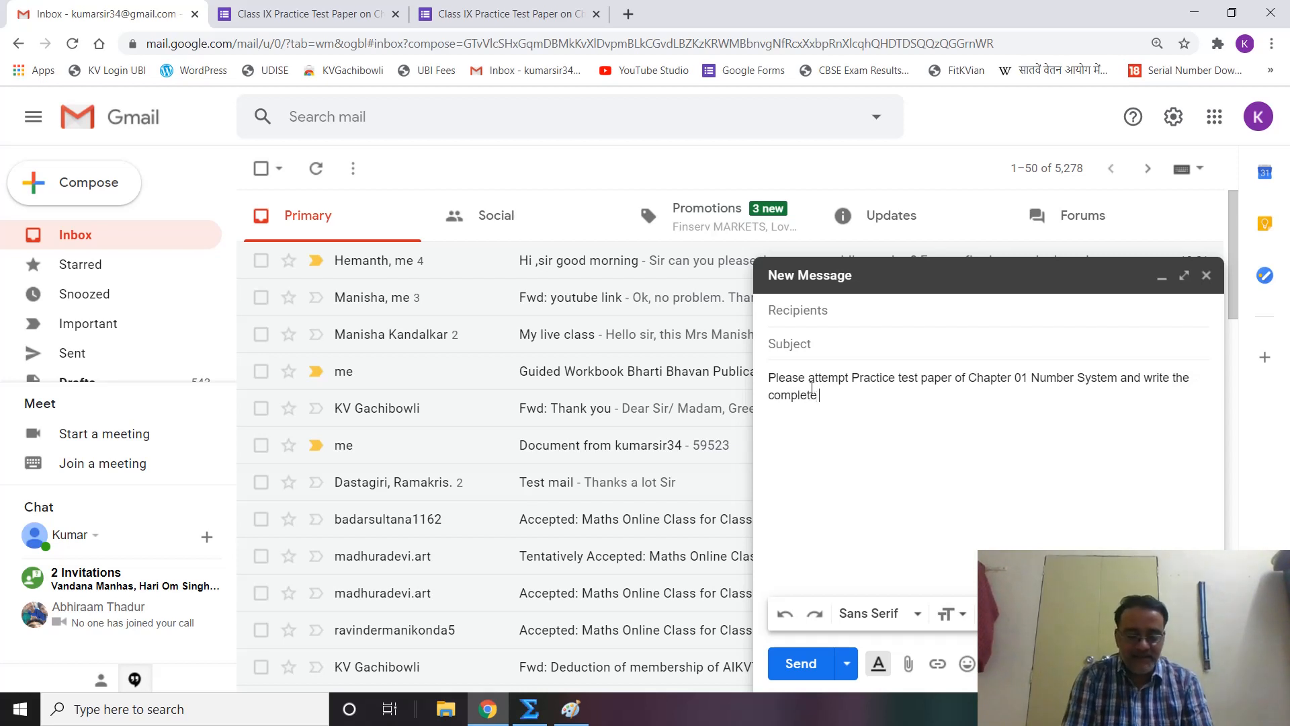
pyautogui.write(' solution in ')
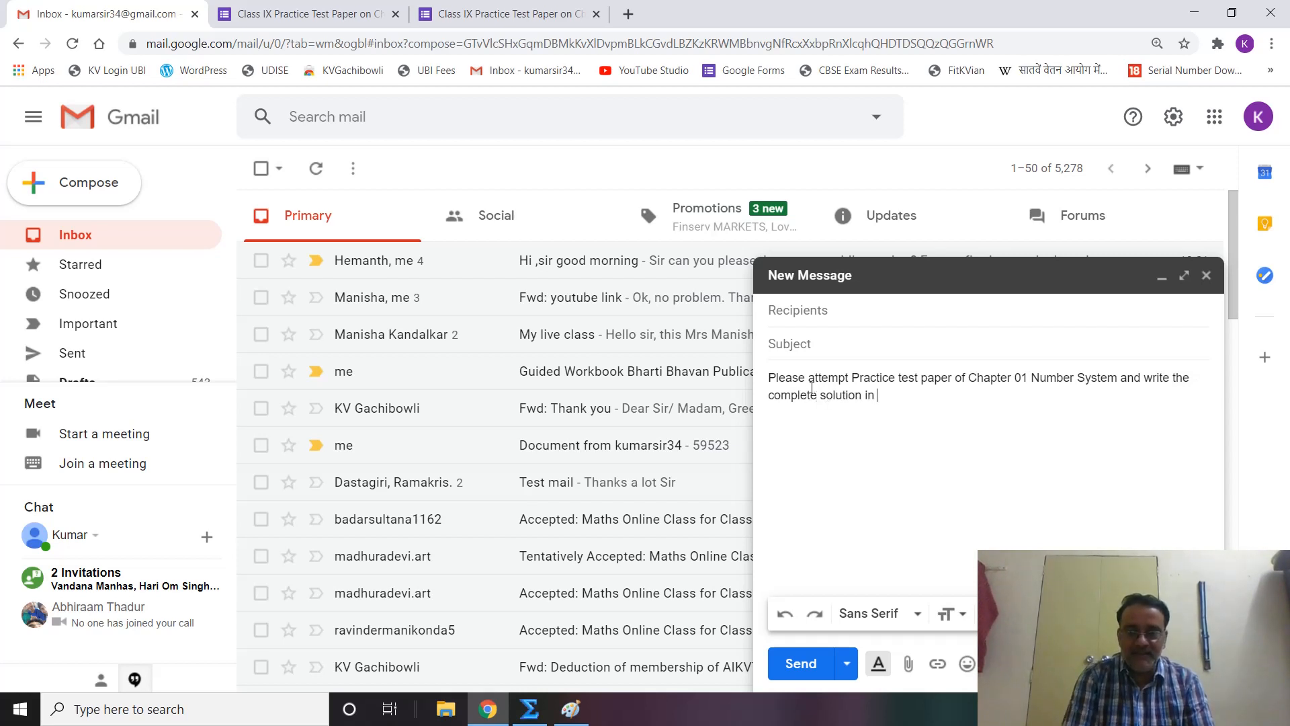
pyautogui.write('H')
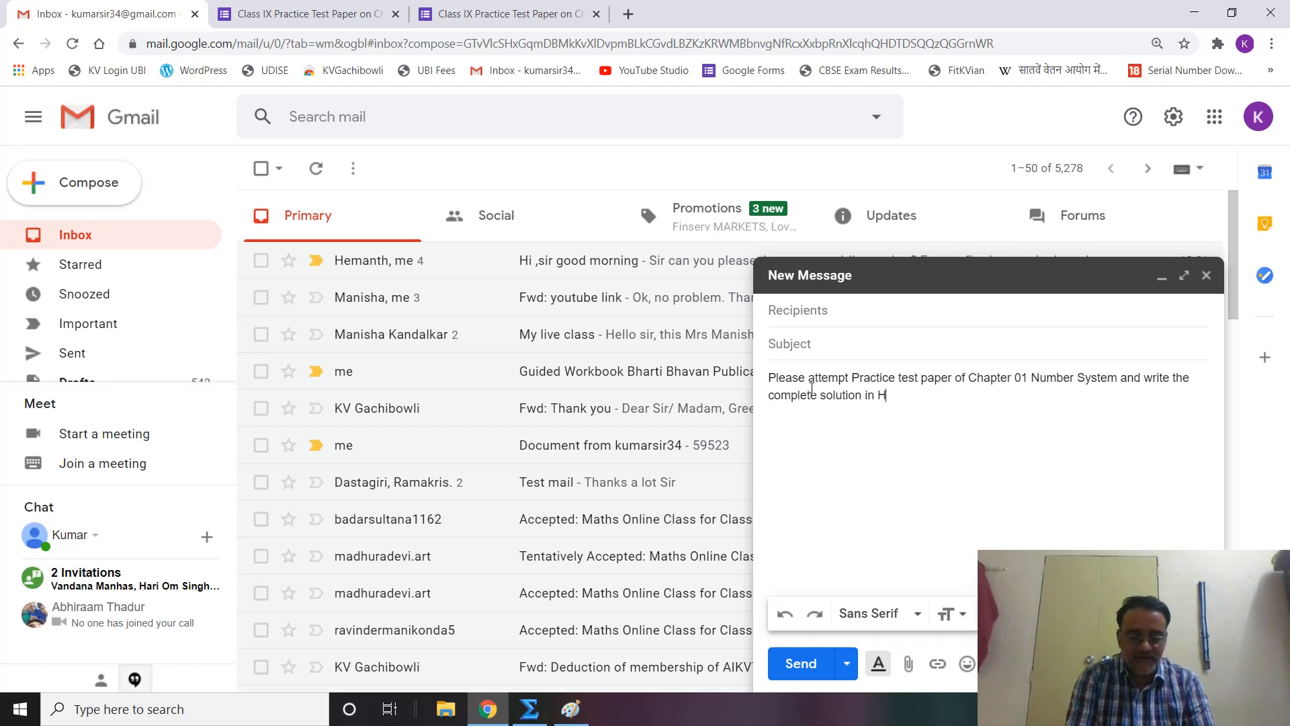
pyautogui.write('omework copy:')
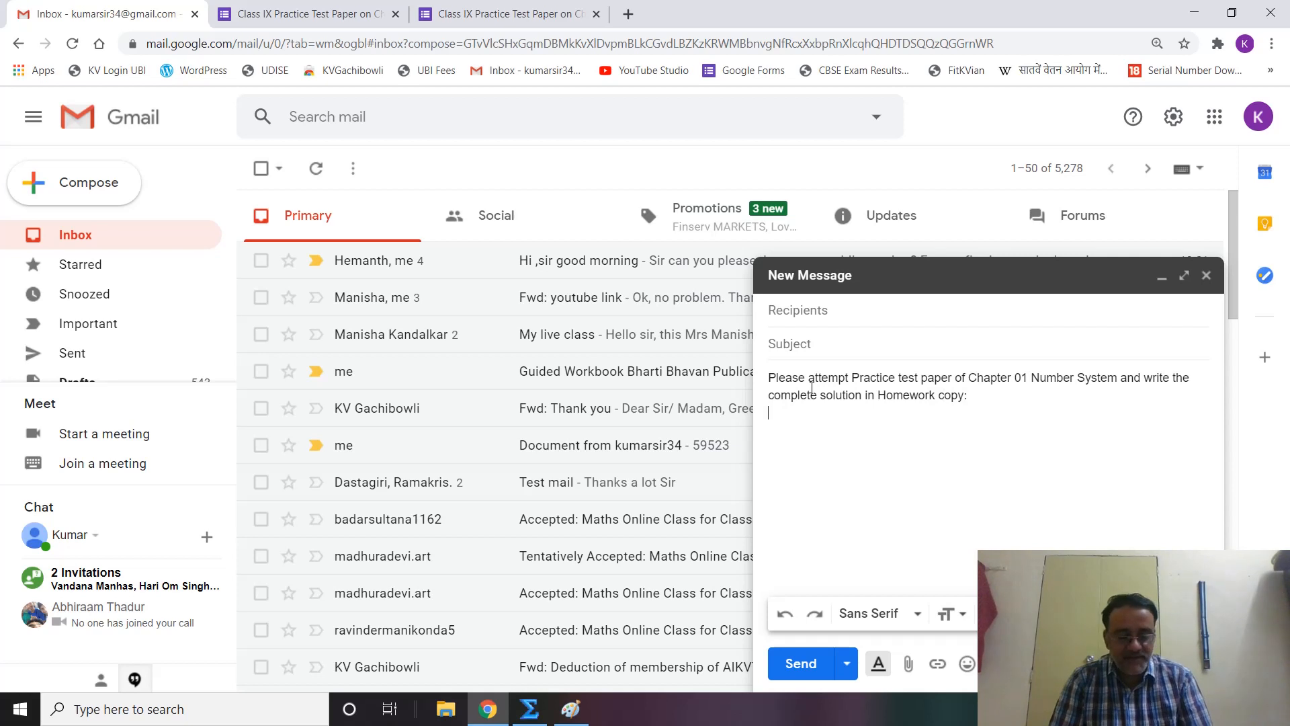
# Paste the copied form link on the line below the message text, deleting it once and pasting it again.
pyautogui.hotkey('ctrl', 'v')
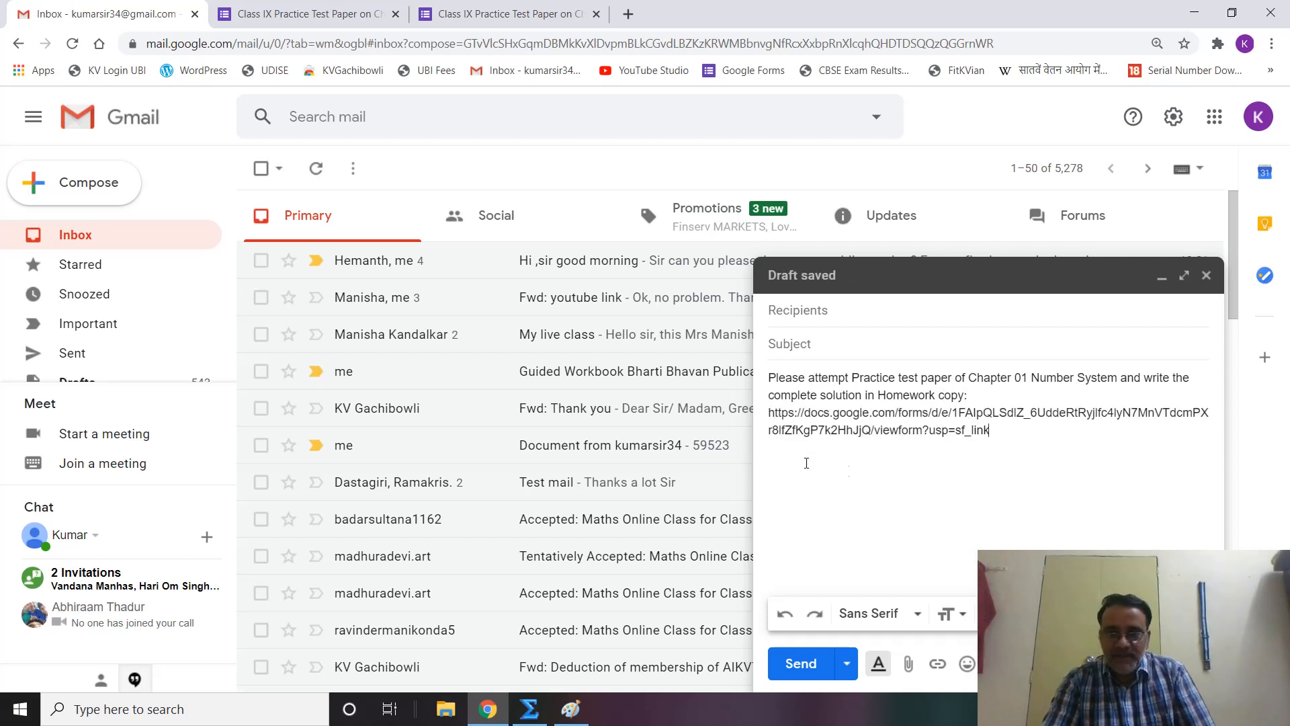
pyautogui.moveTo(778, 413); pyautogui.dragTo(991, 432)
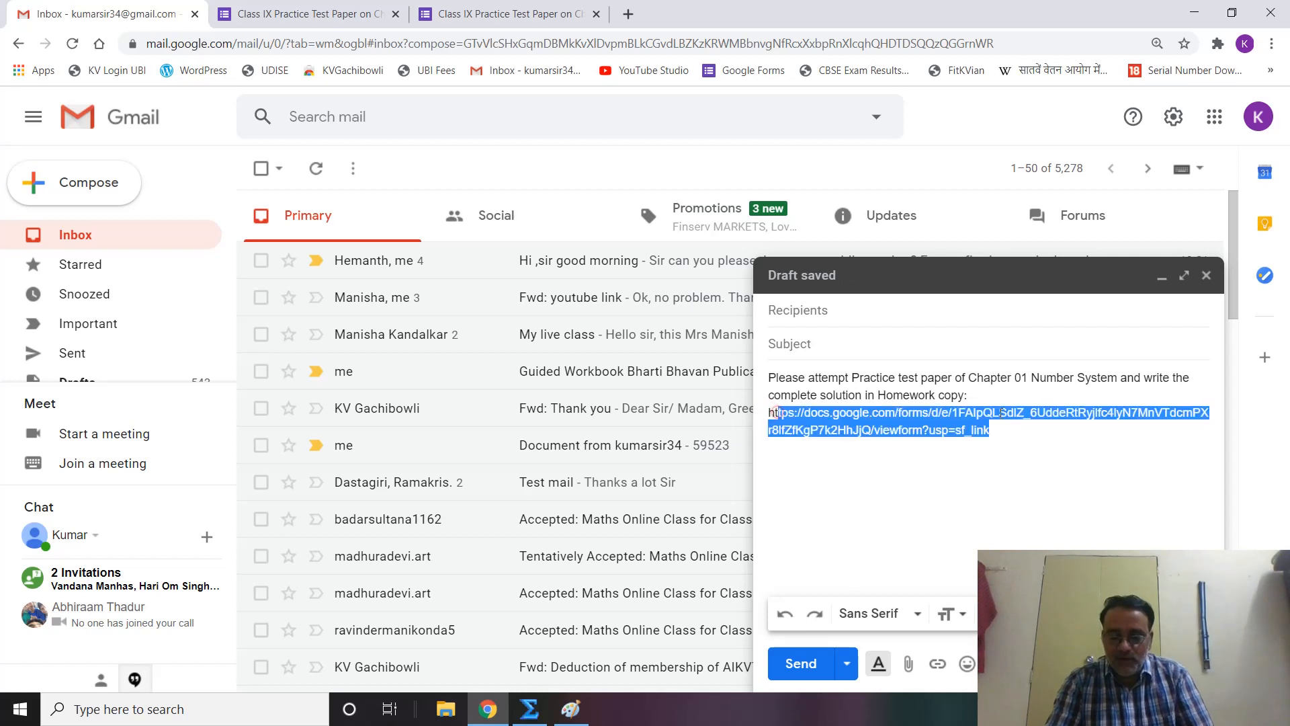
pyautogui.tripleClick(1001, 413)
pyautogui.press('BackSpace')
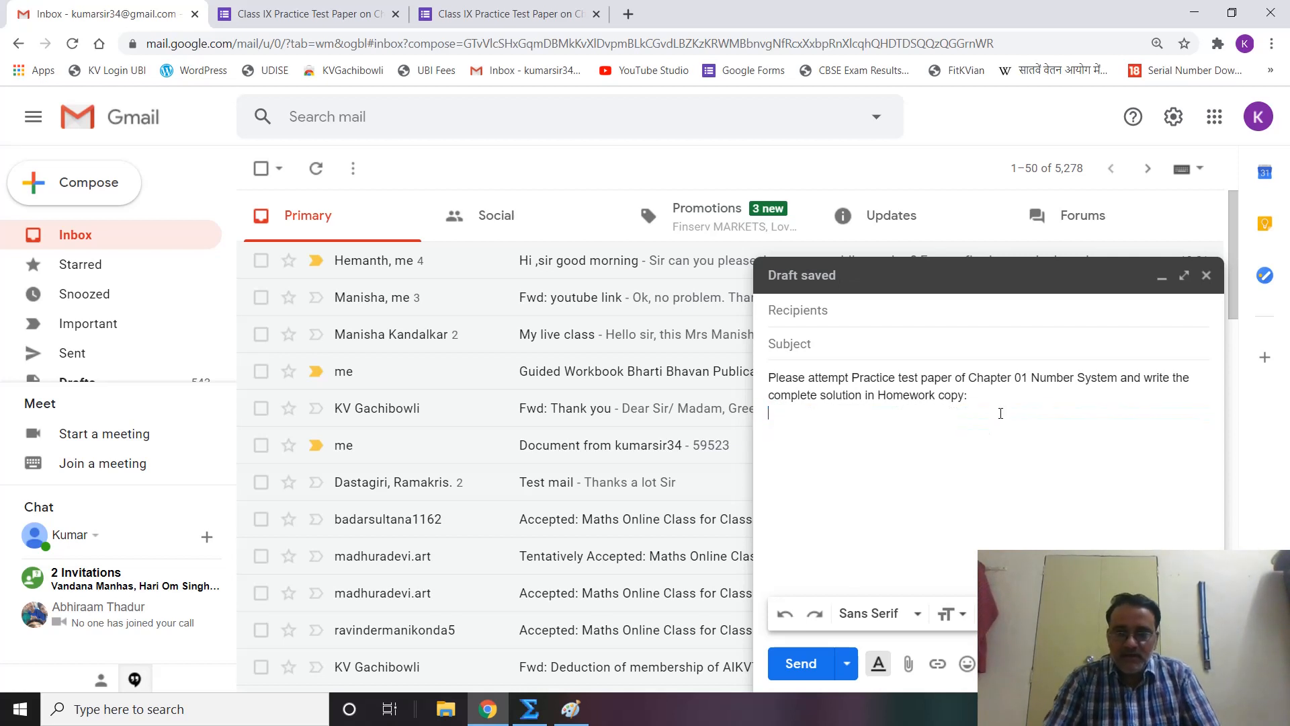
pyautogui.rightClick(870, 413)
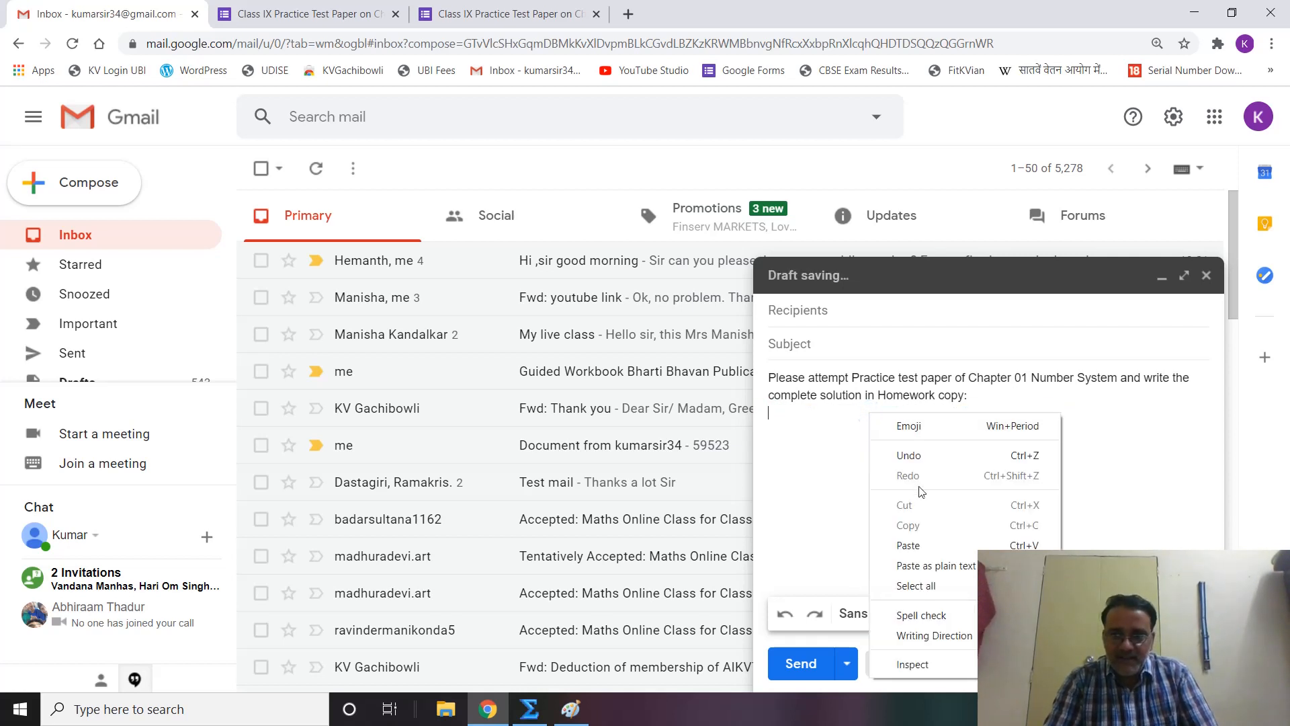
pyautogui.click(917, 547)
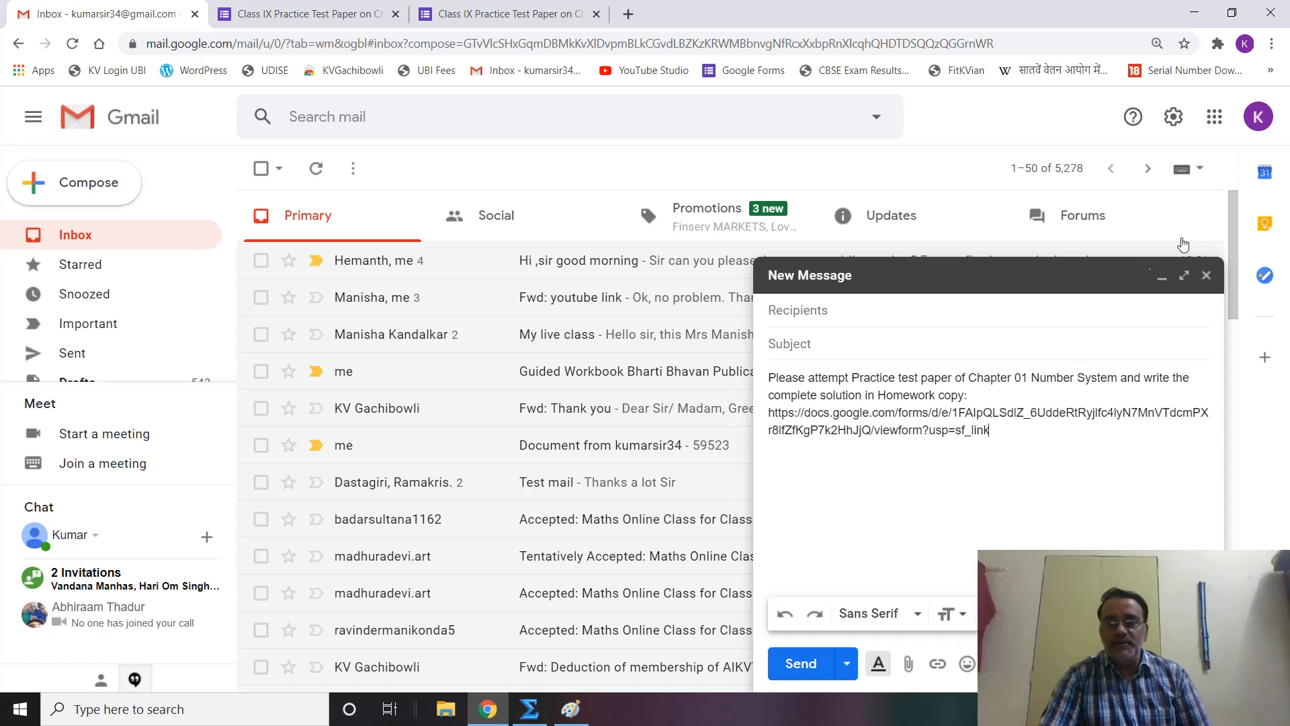
# Close the email draft without sending it, switch back to the form editor and dismiss the send options.
pyautogui.click(1207, 274)
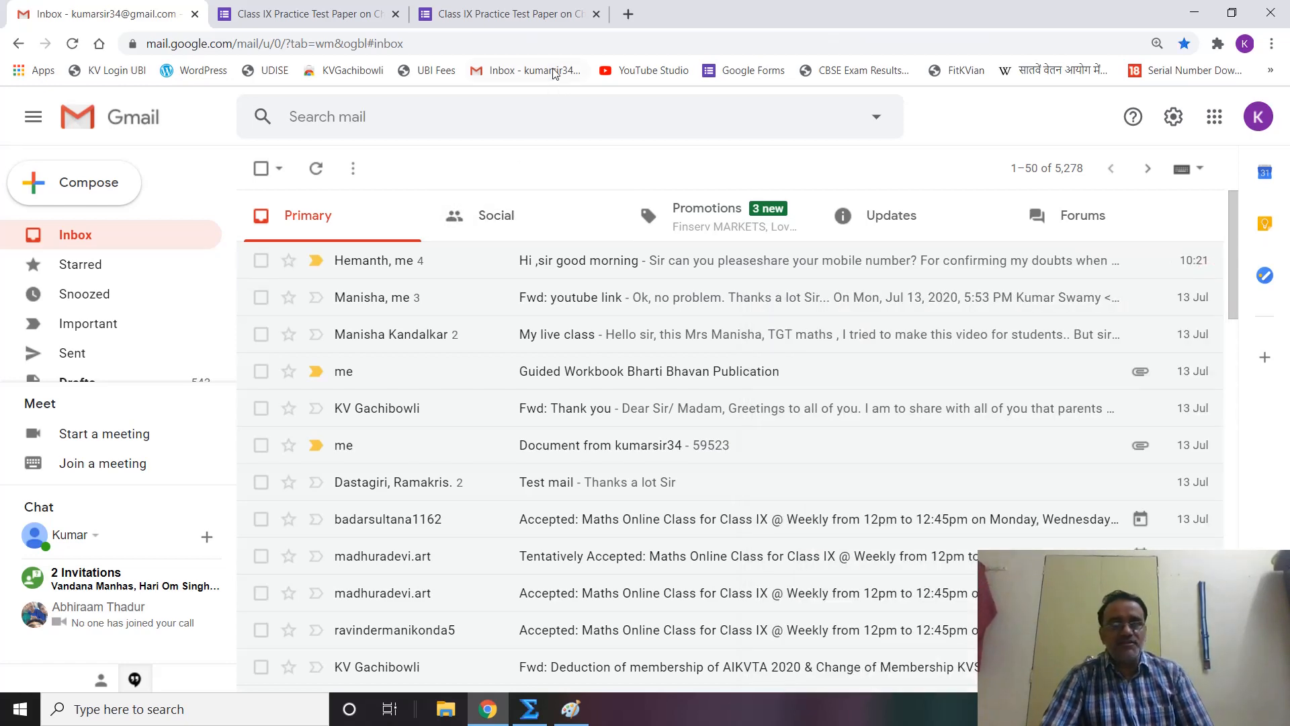
pyautogui.click(316, 22)
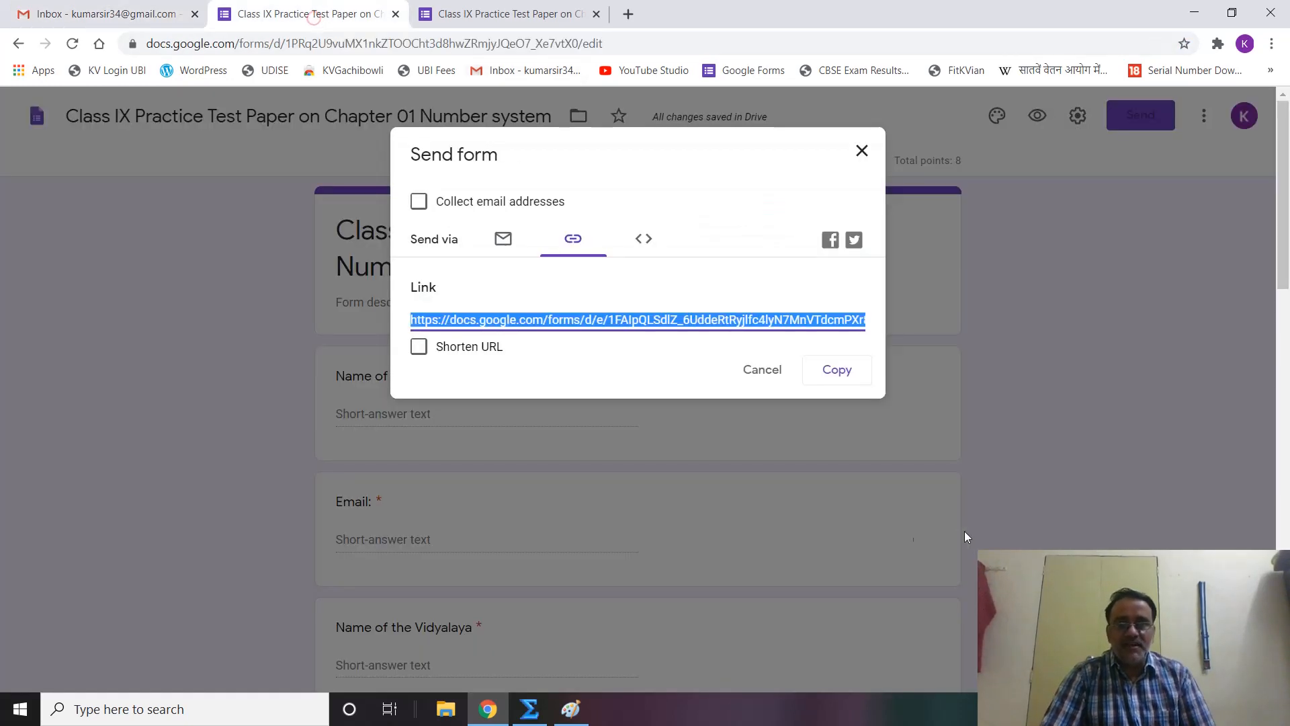
pyautogui.click(757, 369)
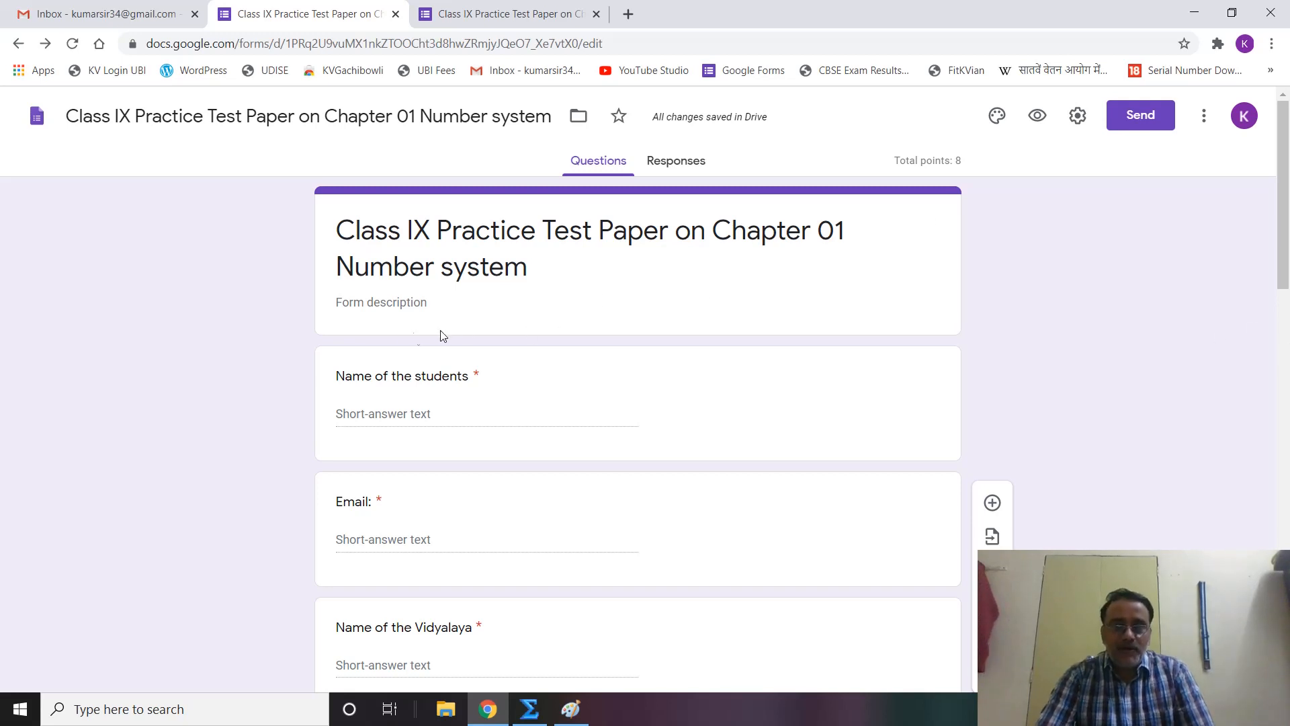
# Fill in the form description with "Created by", the teacher's full name and "TGT(Maths), KV Gachibowli".
pyautogui.click(373, 307)
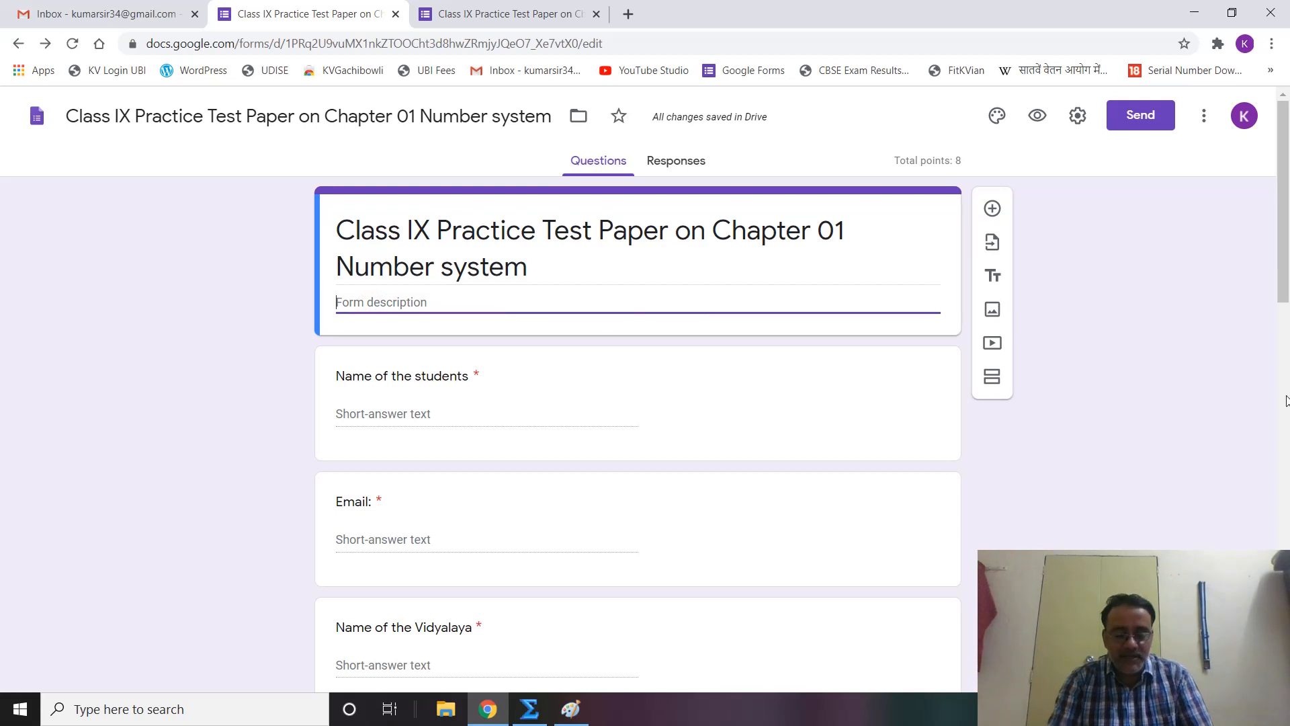
pyautogui.write('Created by M. S')
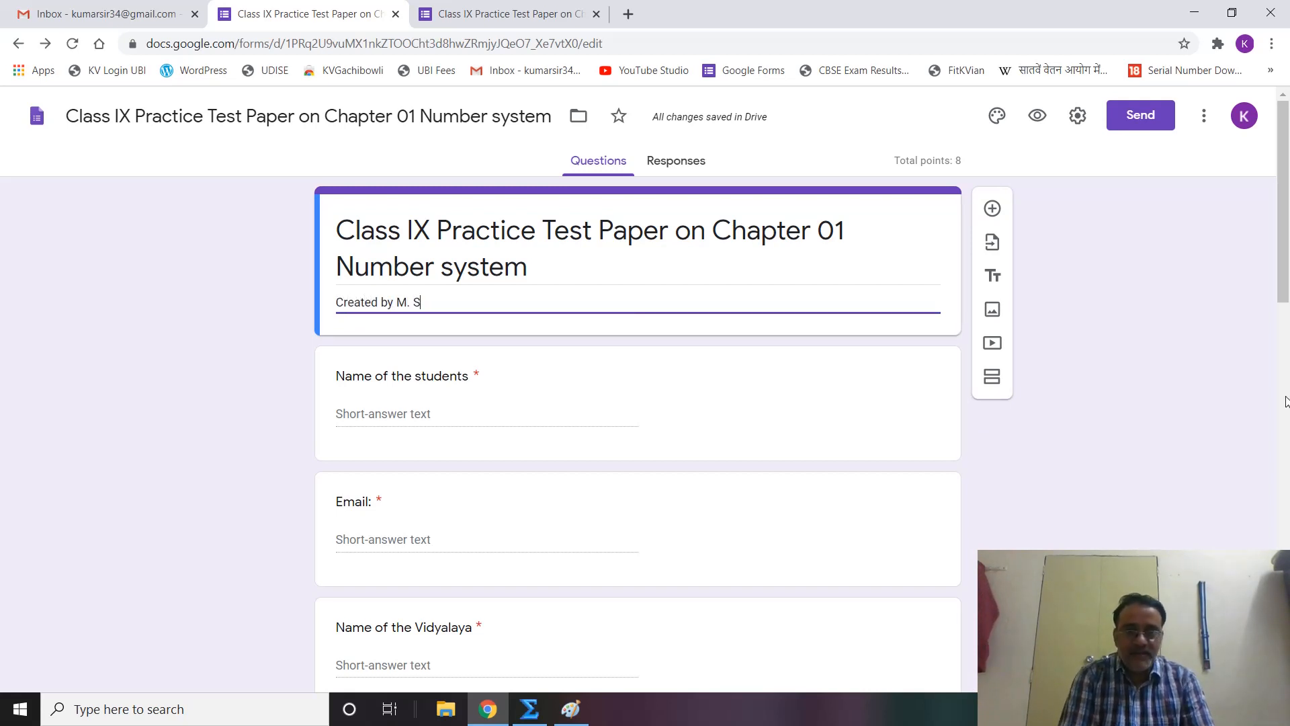
pyautogui.write('. Kum')
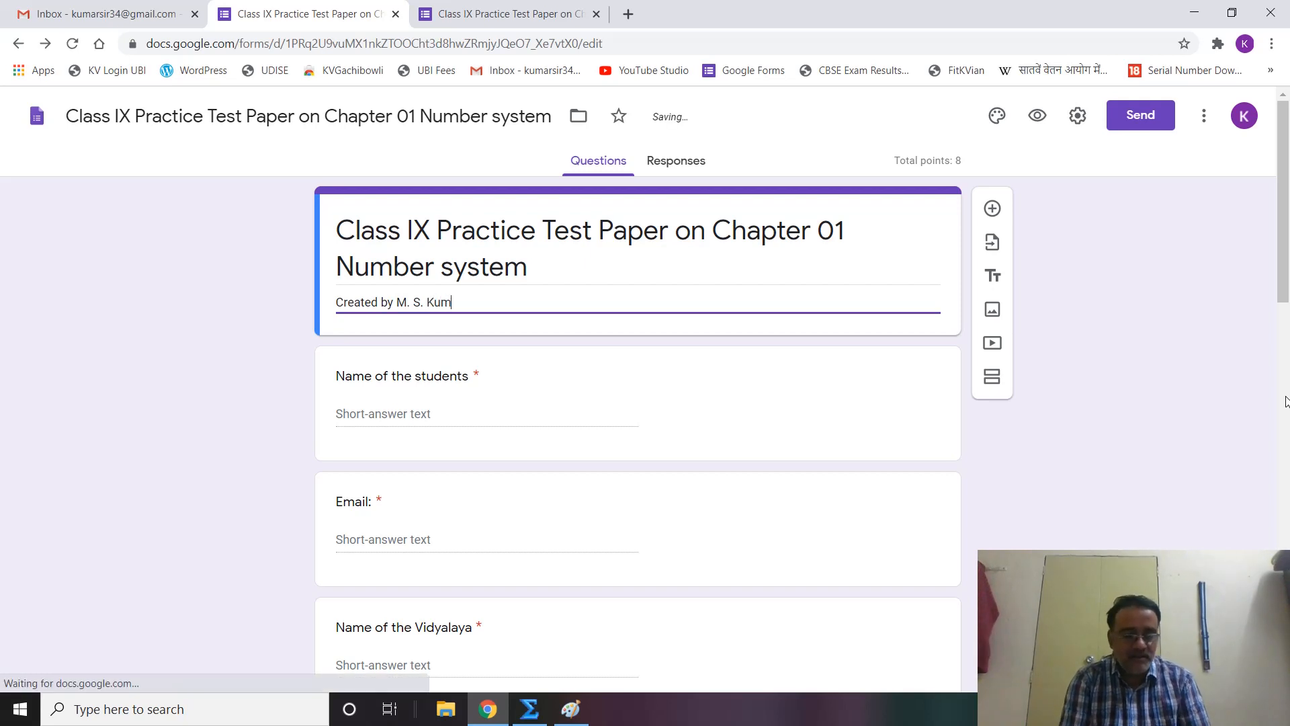
pyautogui.write('ar Swamy, TGT(M')
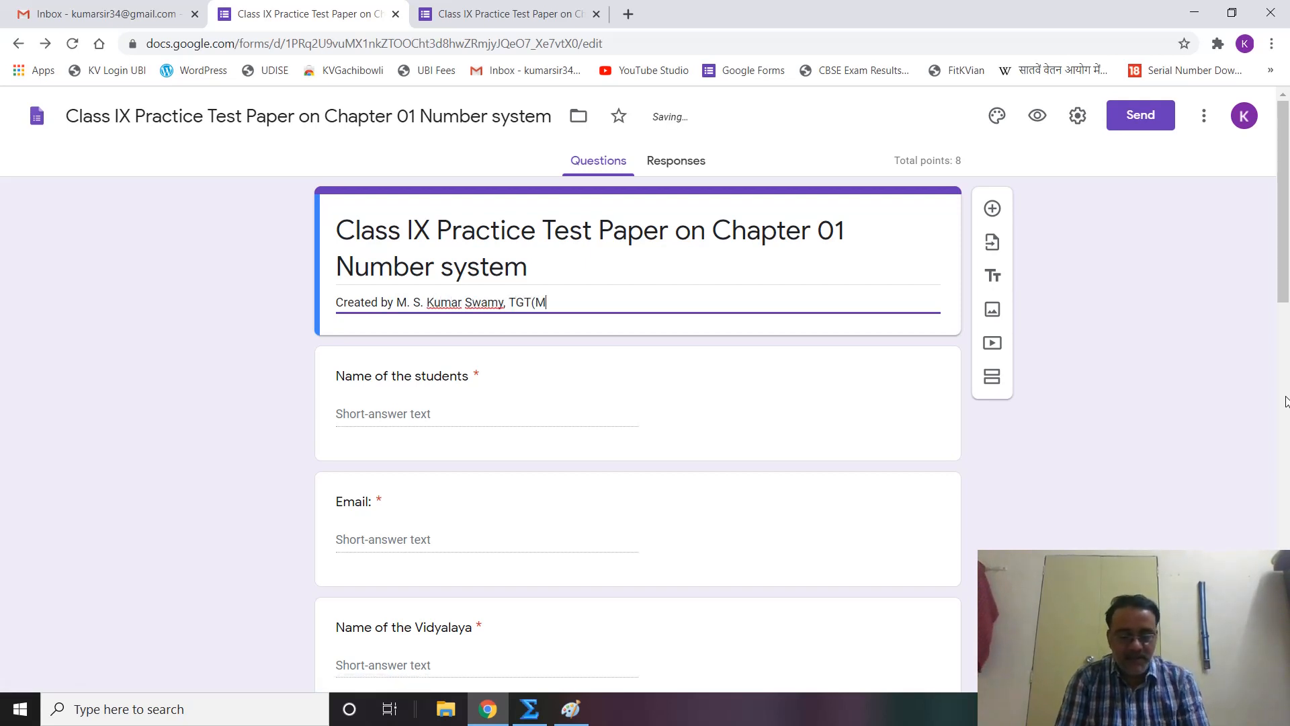
pyautogui.write('aths), ')
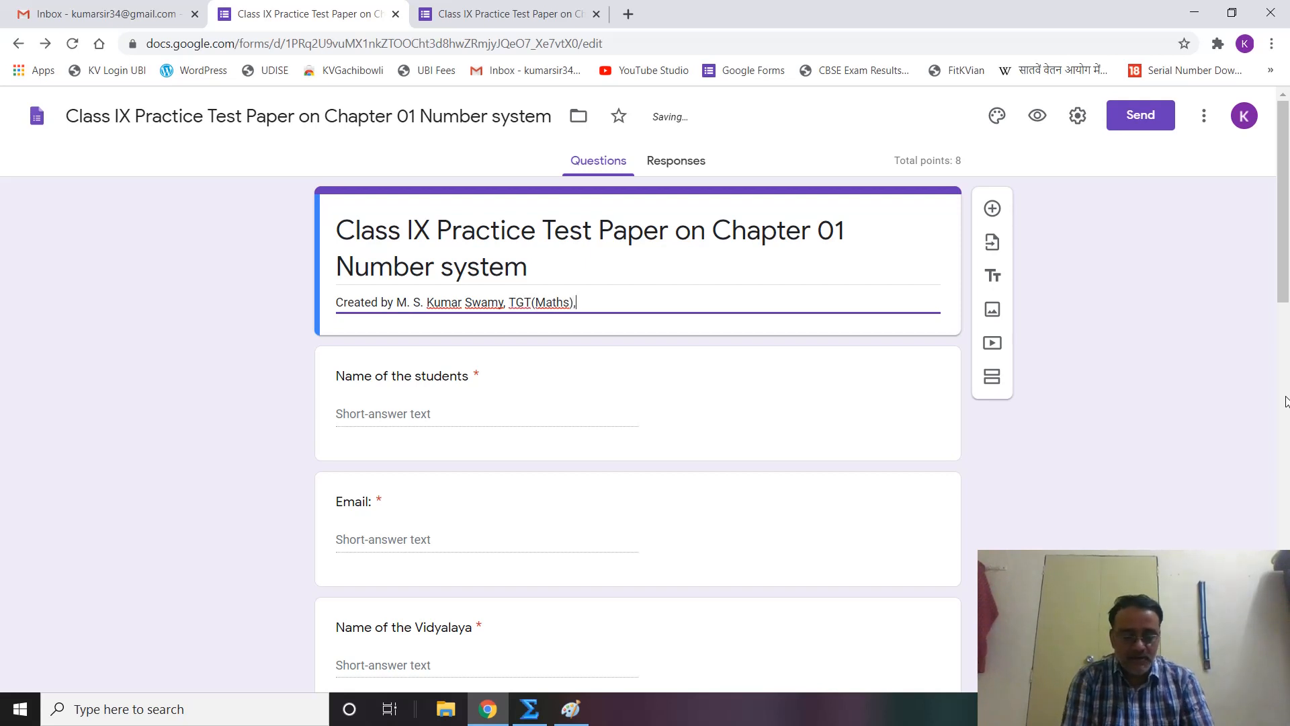
pyautogui.write('KV Gachibowli')
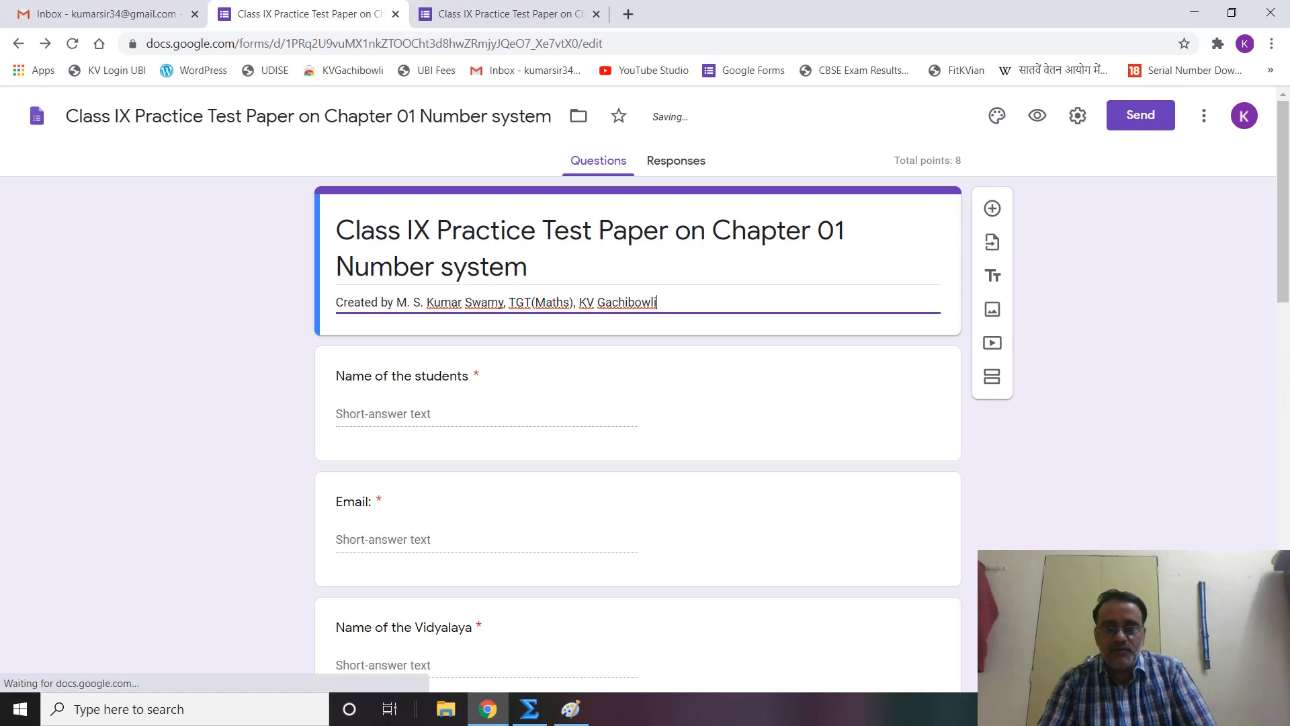
pyautogui.click(224, 390)
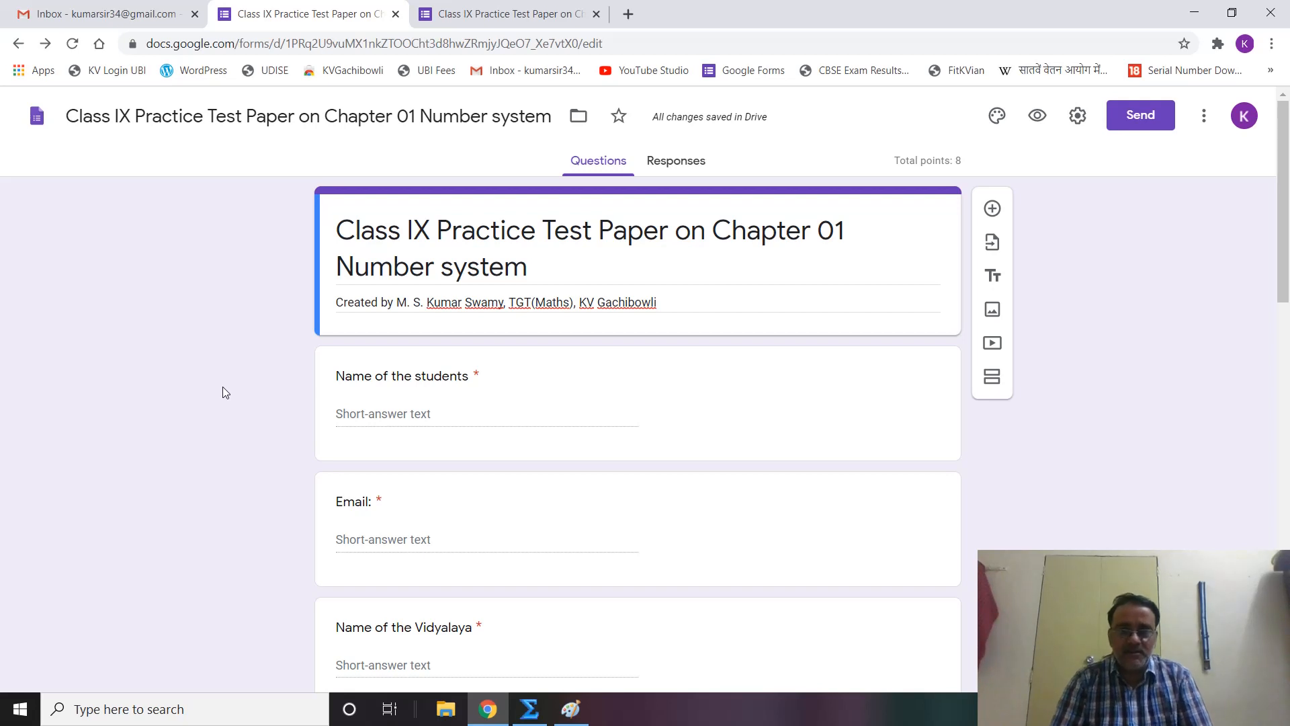
# Add a title and description block and move it directly above question 1.
pyautogui.scroll(-1, 85, 430)
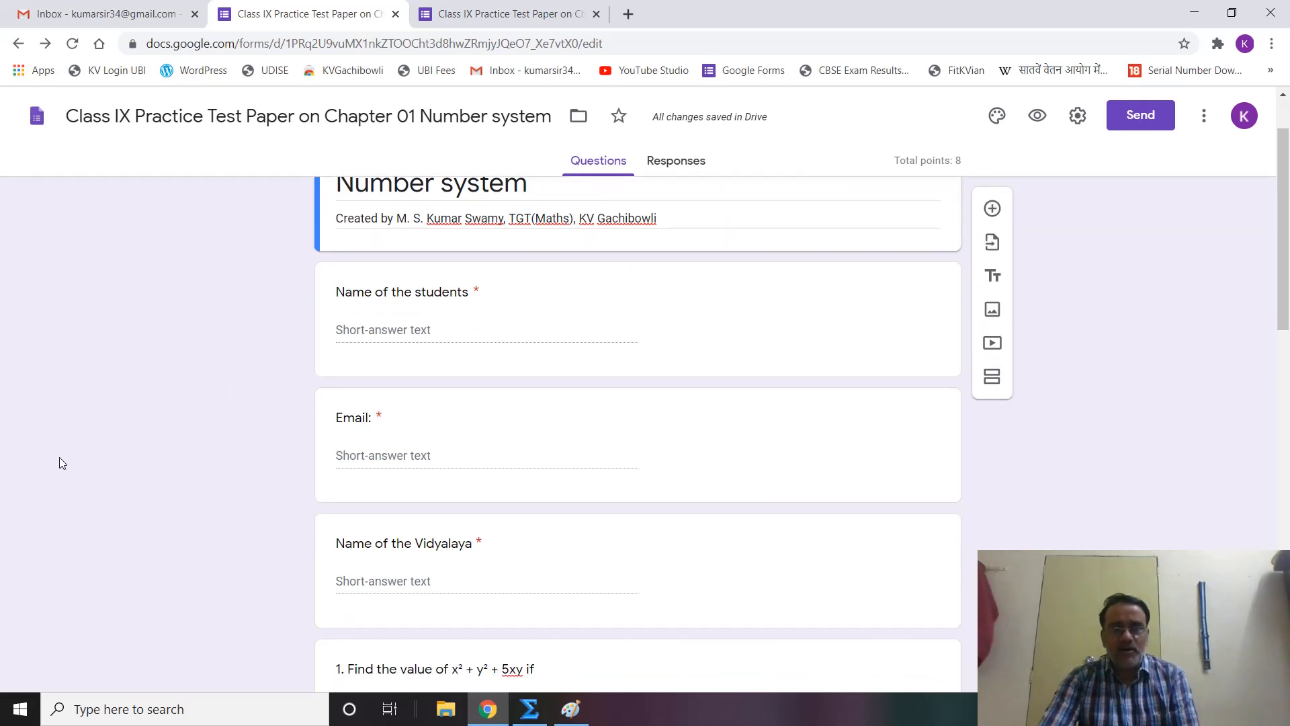
pyautogui.scroll(-1, 173, 409)
pyautogui.scroll(-1, 338, 422)
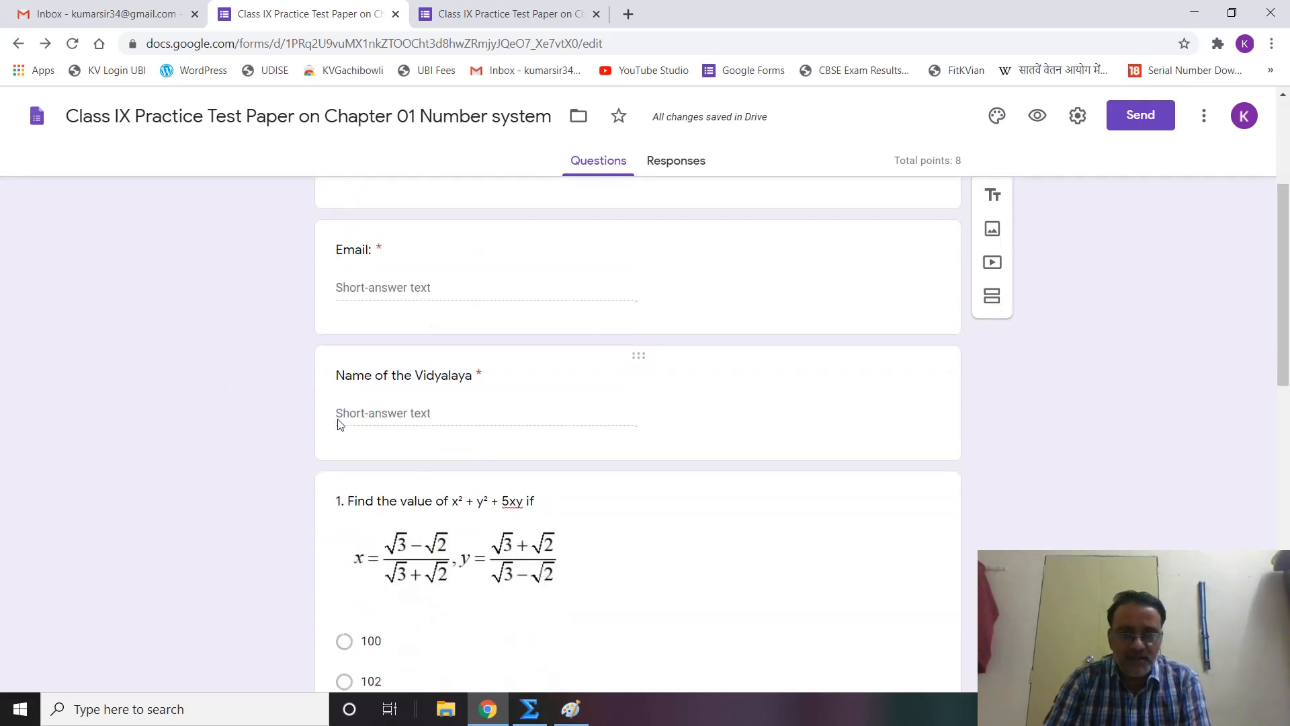
pyautogui.scroll(-1, 653, 387)
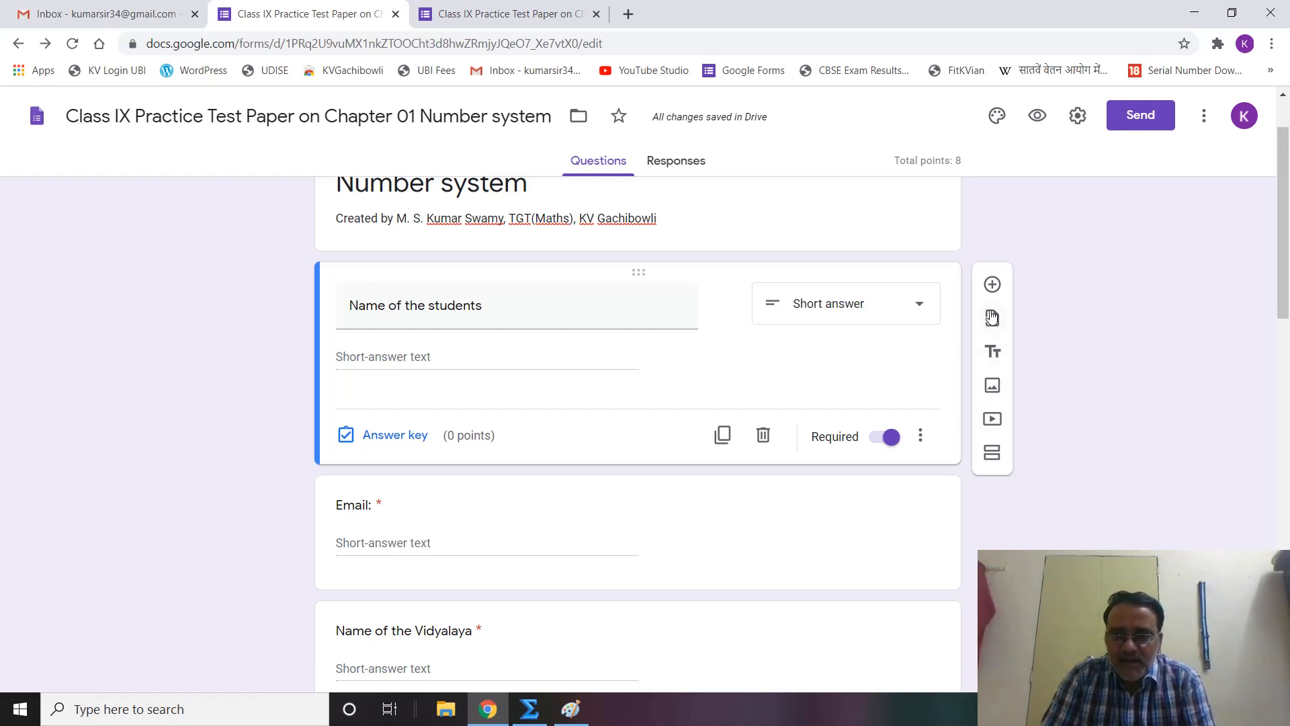
pyautogui.scroll(-2, 1093, 412)
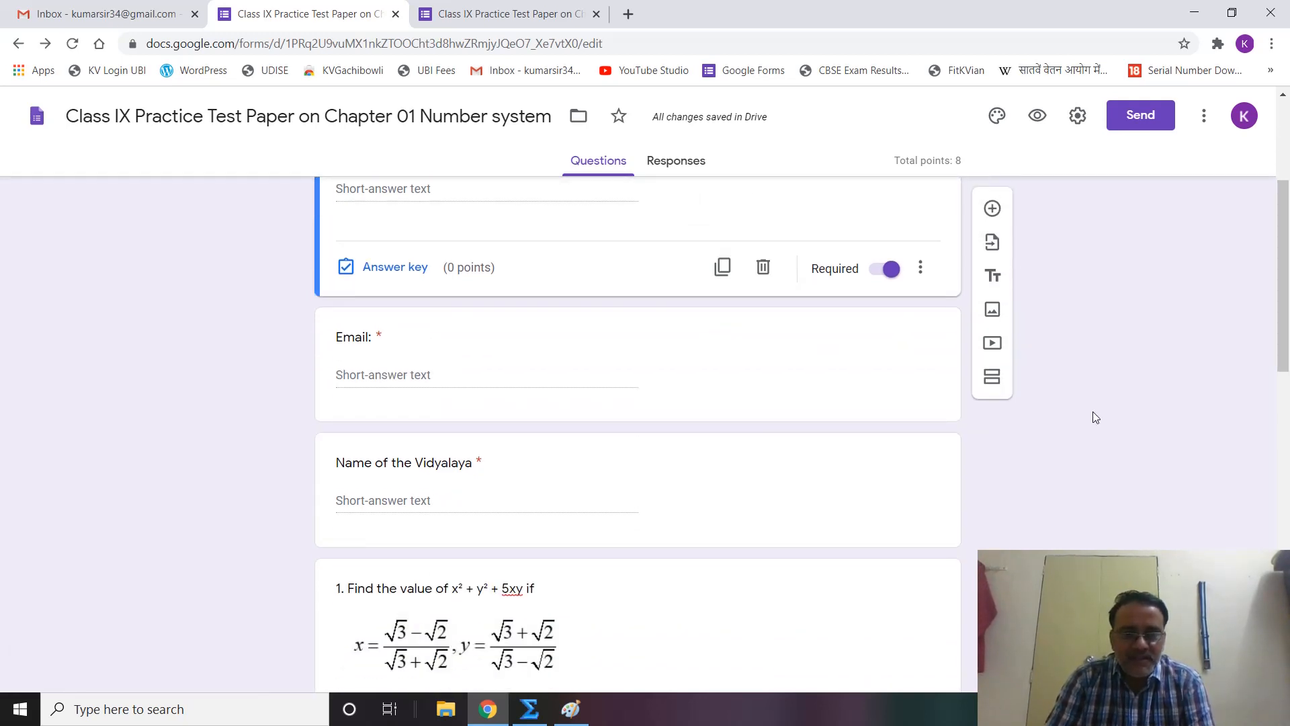
pyautogui.scroll(-1, 1075, 411)
pyautogui.scroll(-2, 614, 475)
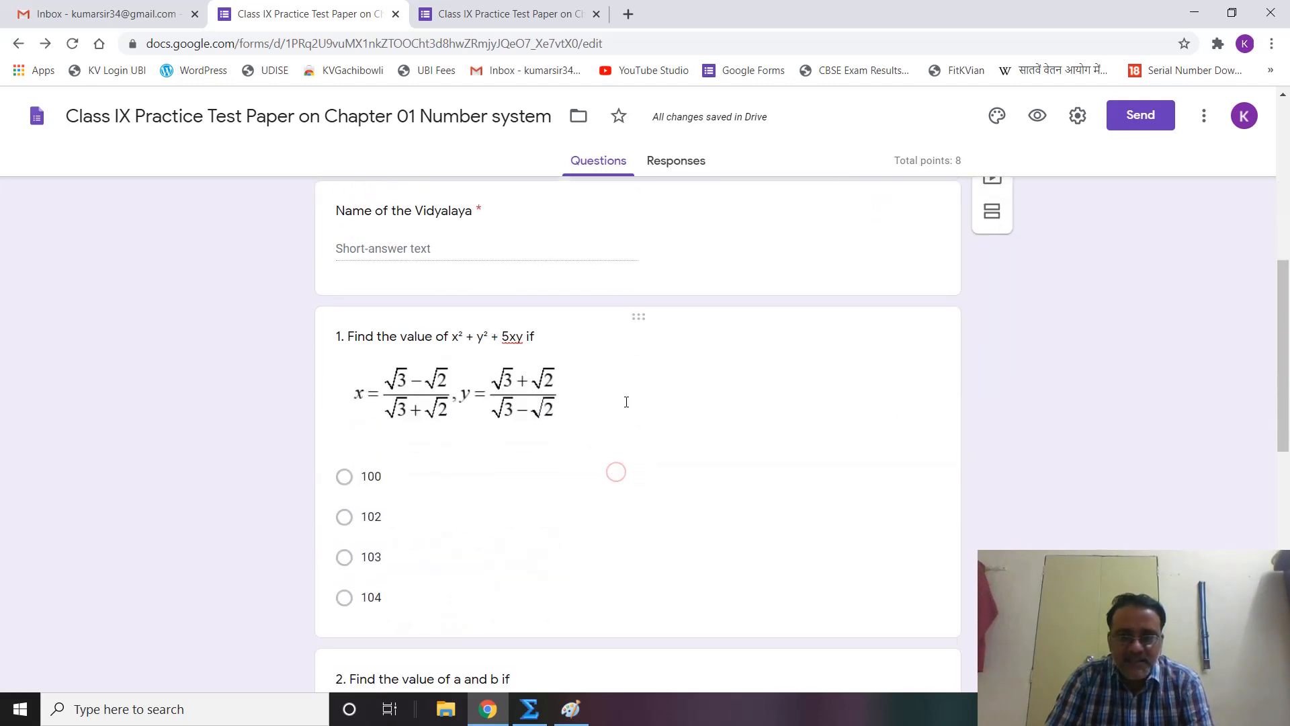
pyautogui.click(638, 313)
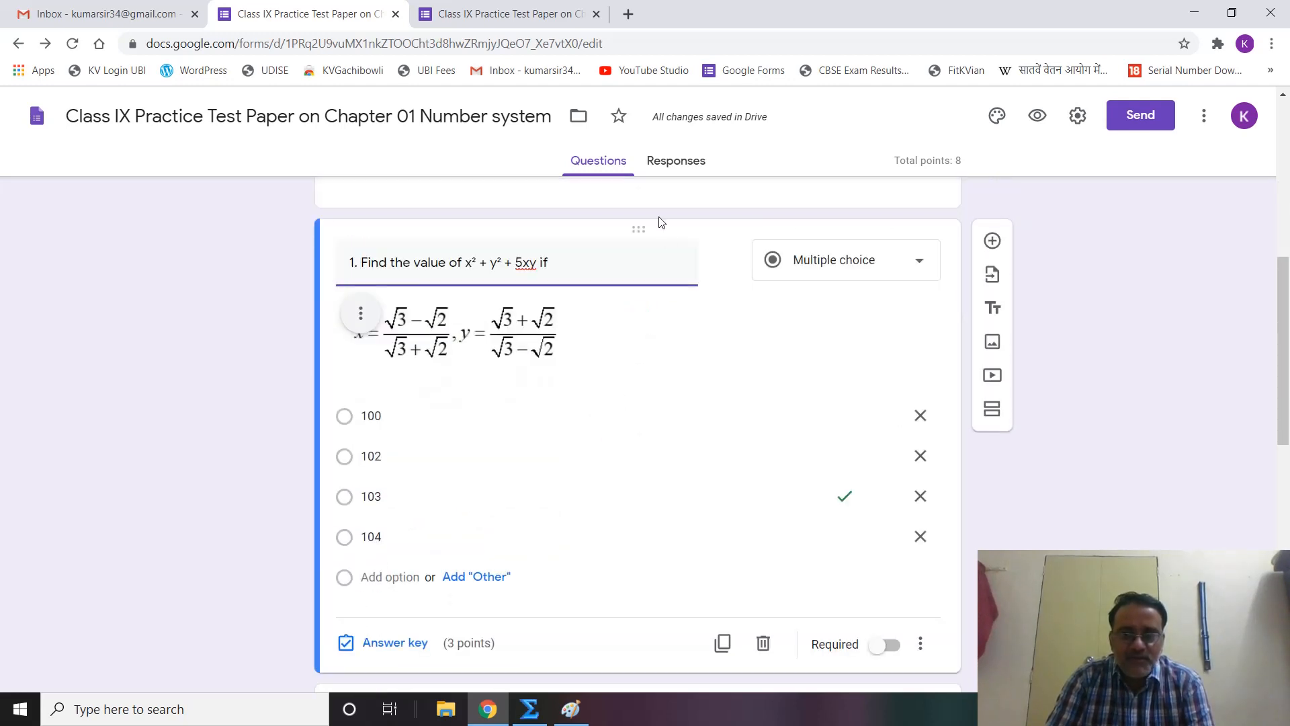
pyautogui.click(993, 310)
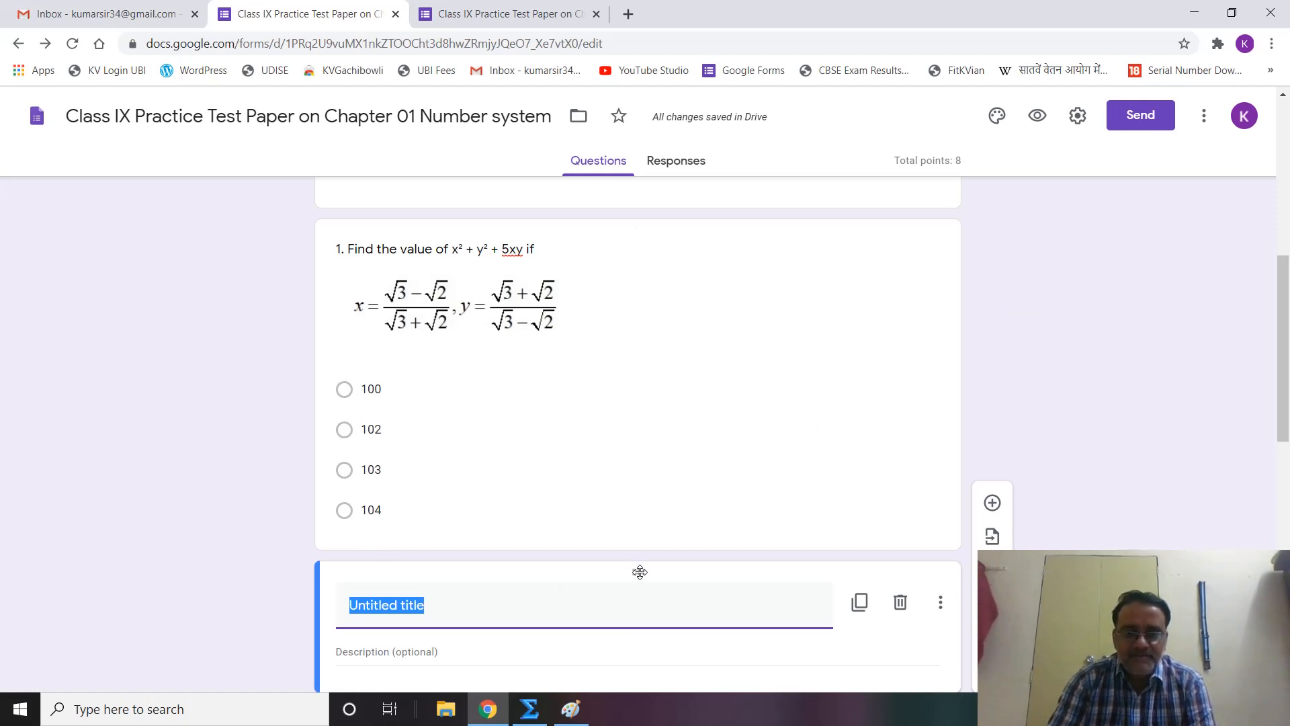
pyautogui.click(640, 572)
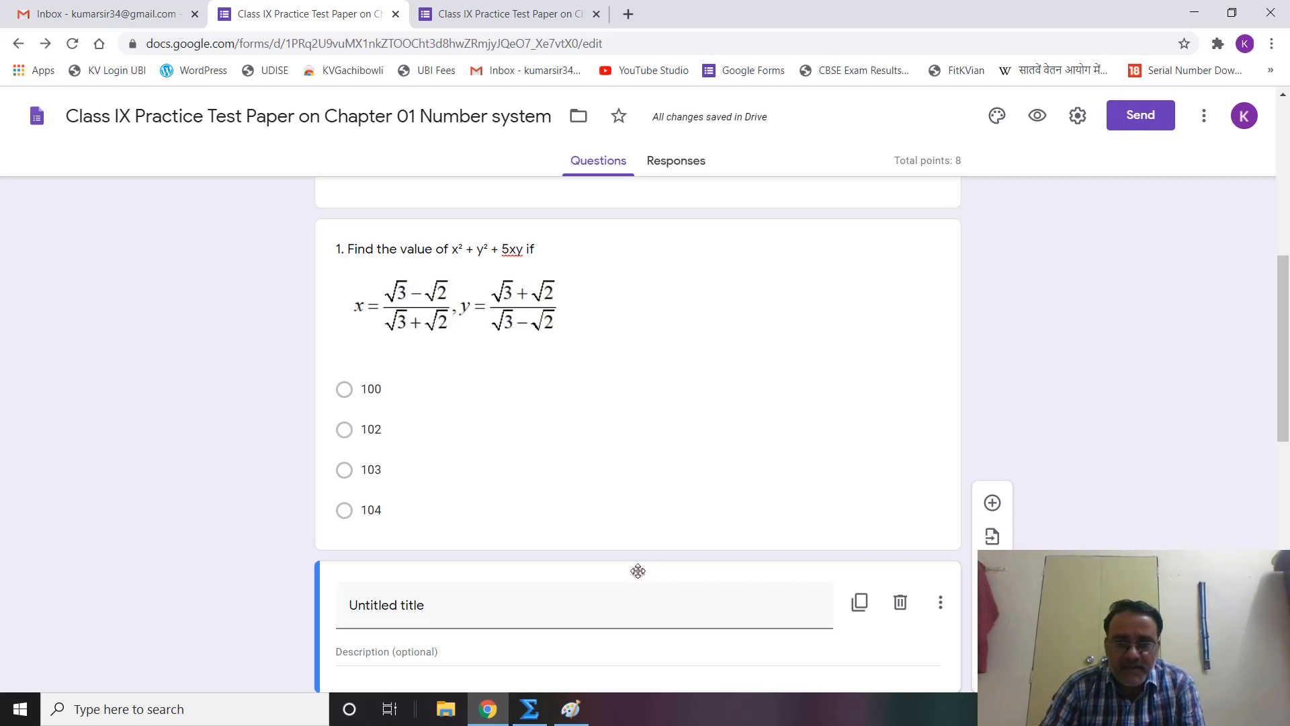
pyautogui.moveTo(637, 568); pyautogui.dragTo(625, 236)
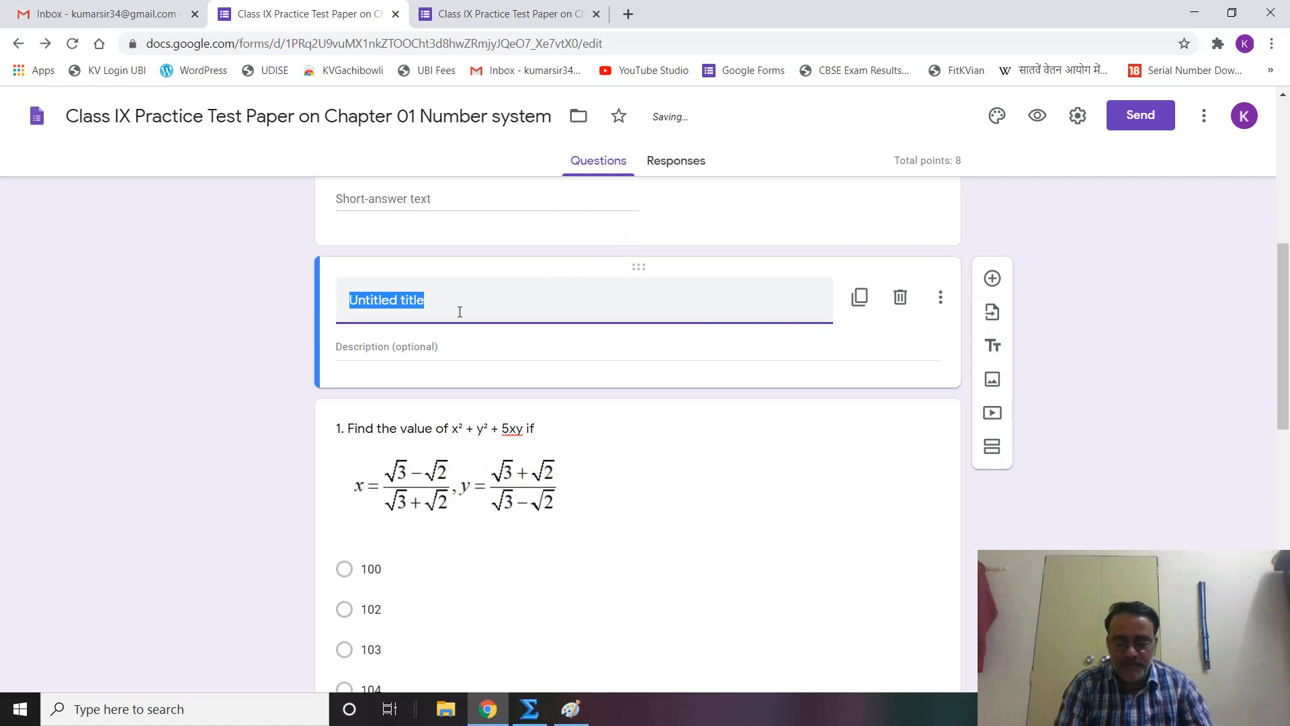
# Title the new block above question 1 "Multiple Choice Questions".
pyautogui.write('Multi')
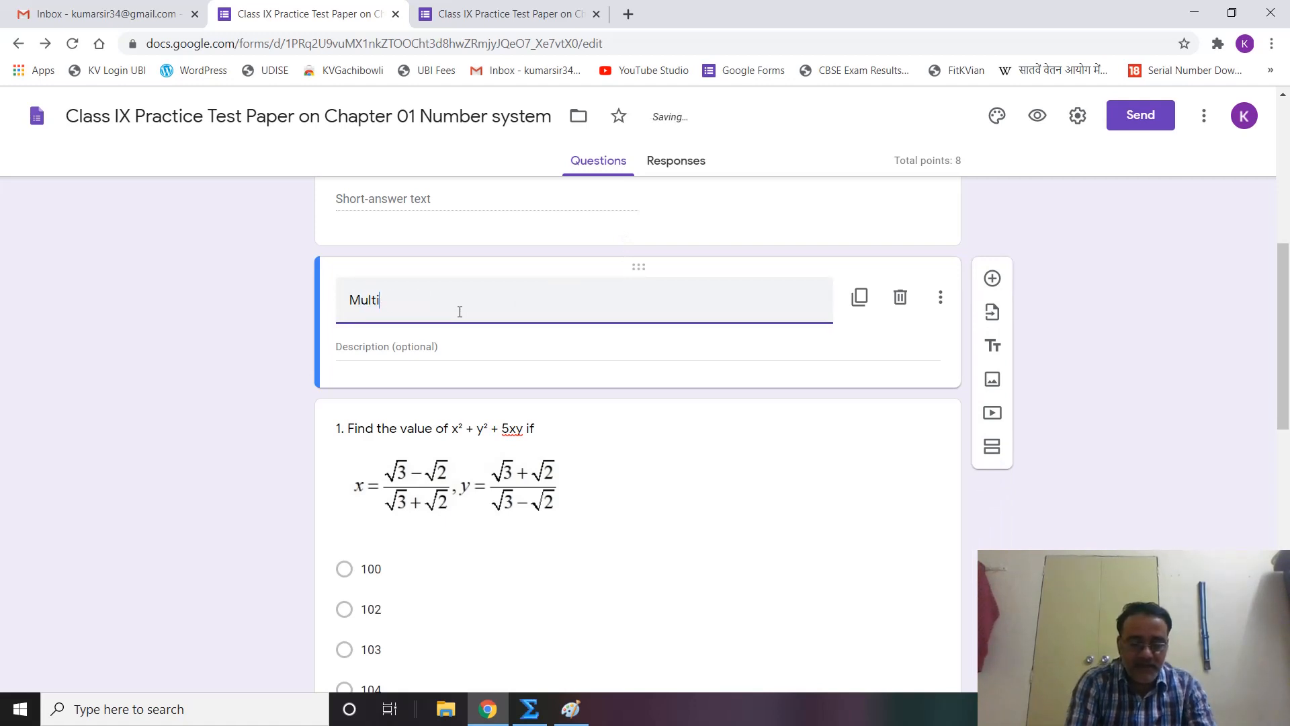
pyautogui.write('ple Choice ')
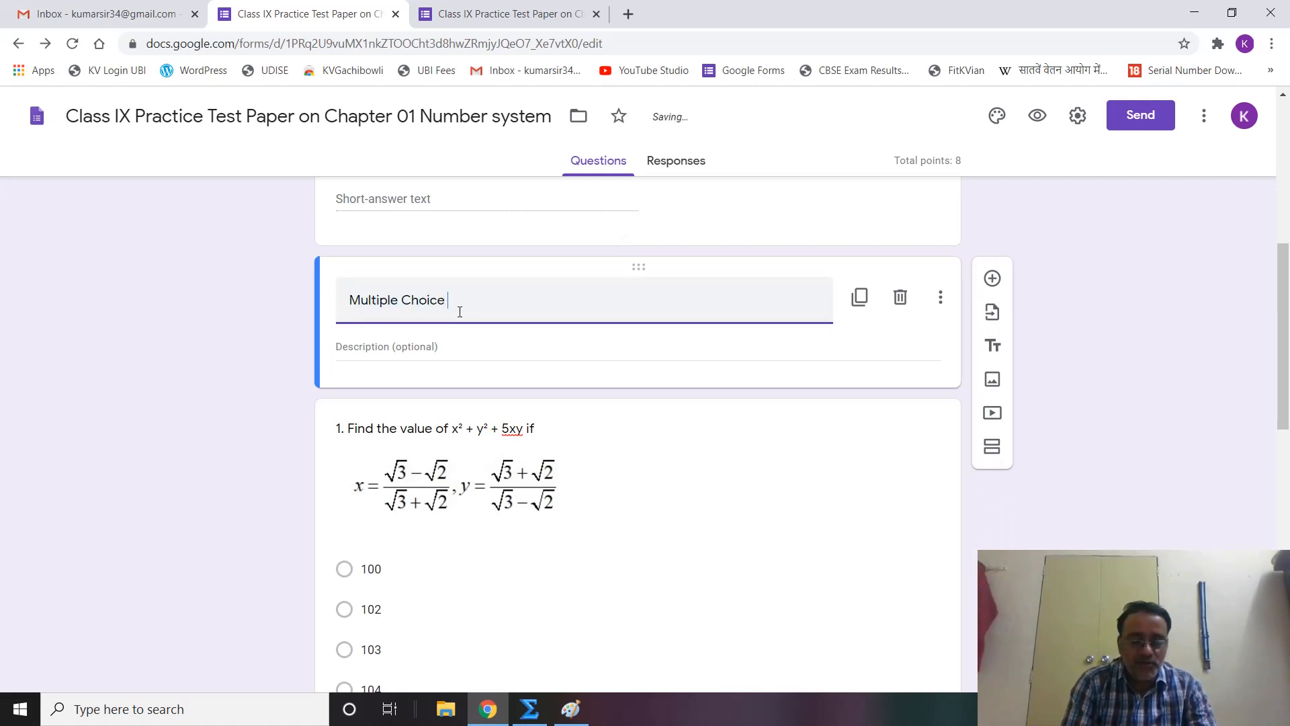
pyautogui.write('Questions')
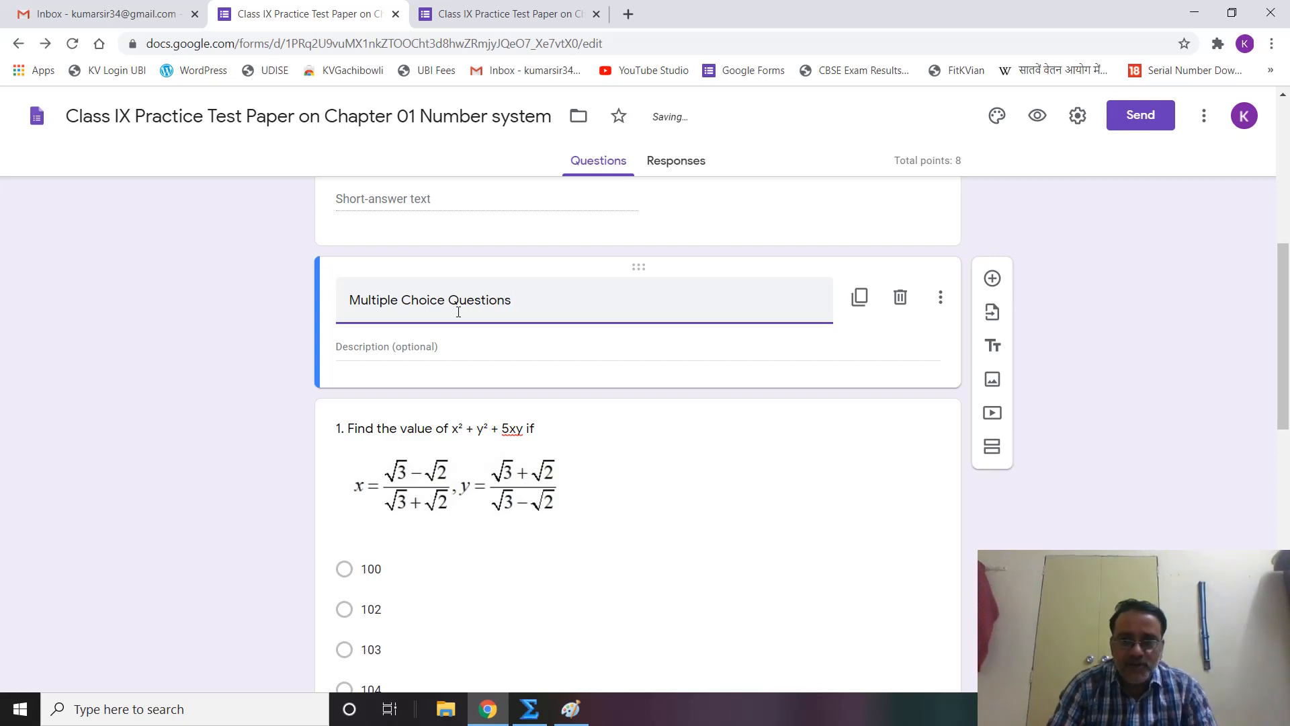
# Give the Multiple Choice Questions block the description "Attempt all the questions in 40 minutes and maximum marks is 20".
pyautogui.click(440, 348)
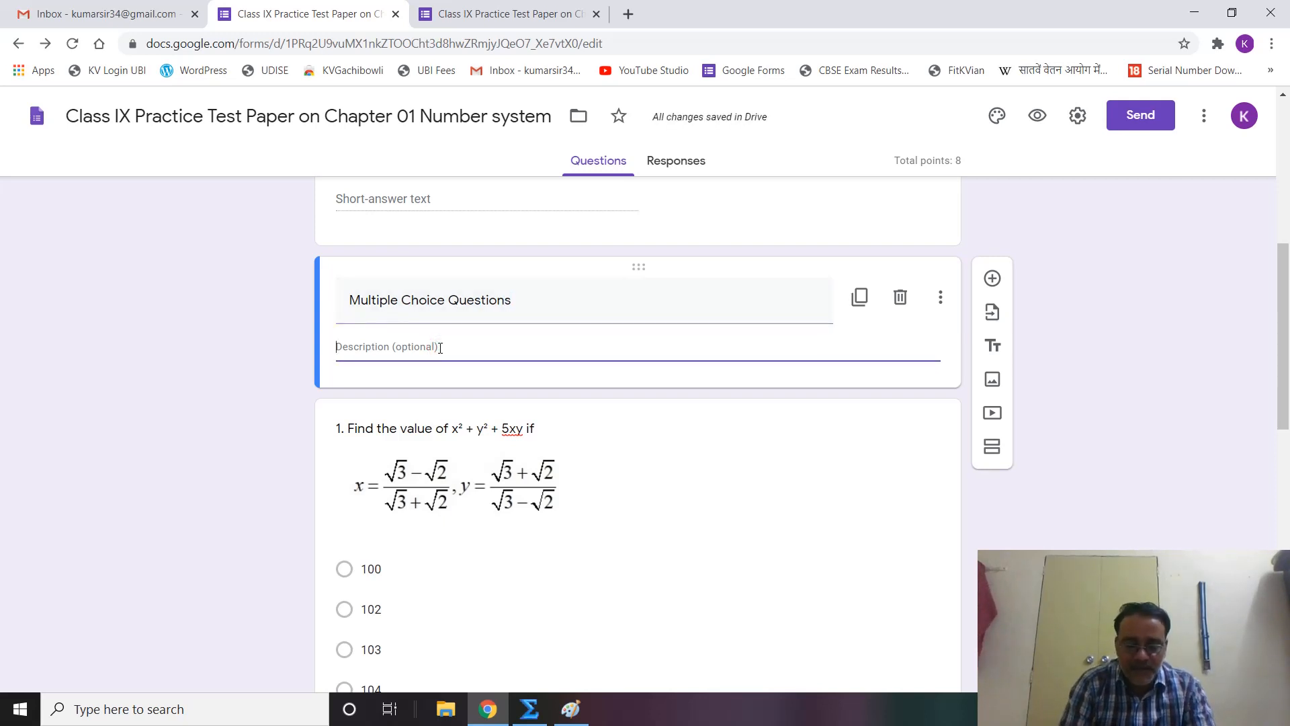
pyautogui.write('Attempt all the questions in')
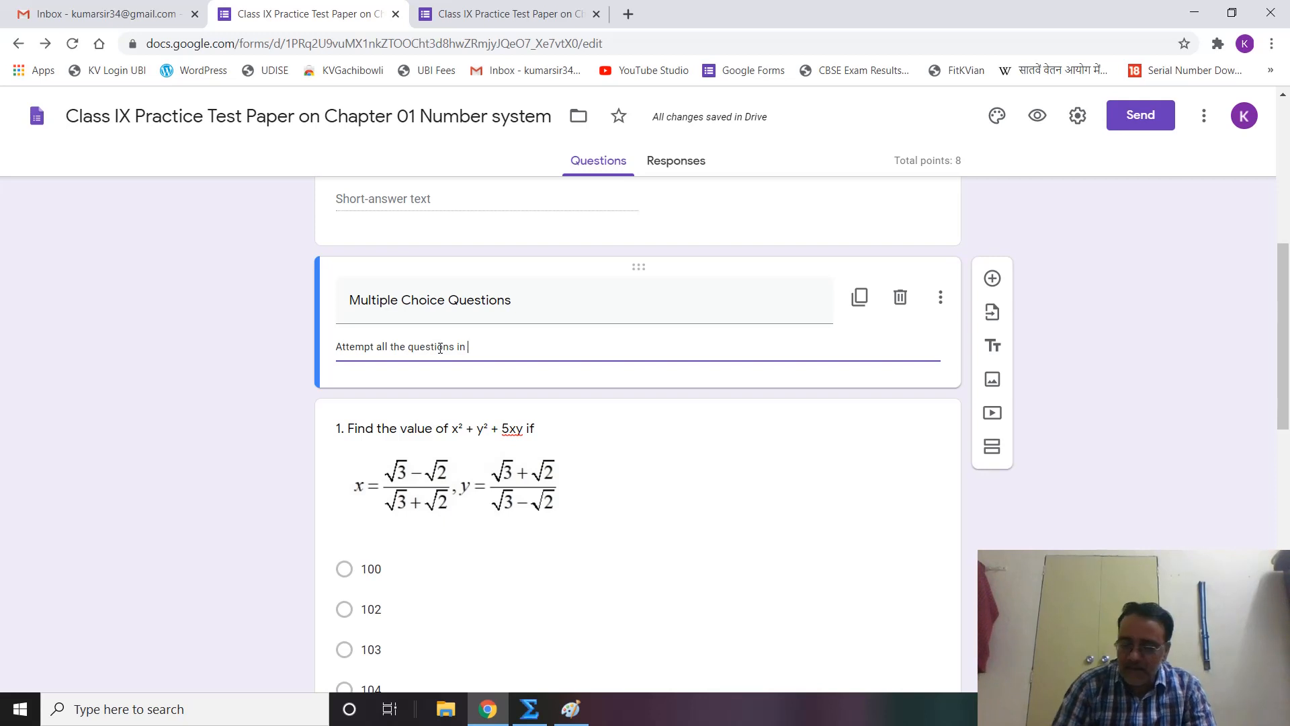
pyautogui.write('40 minutes')
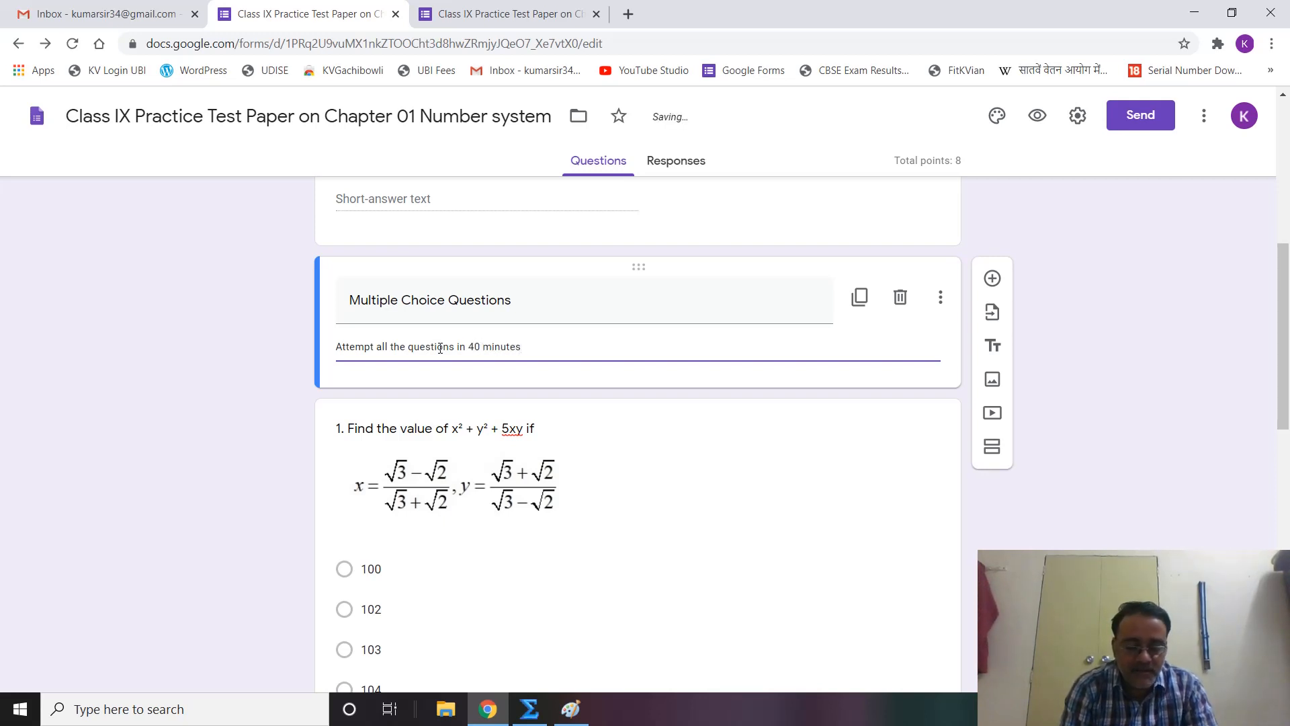
pyautogui.write(' and tota')
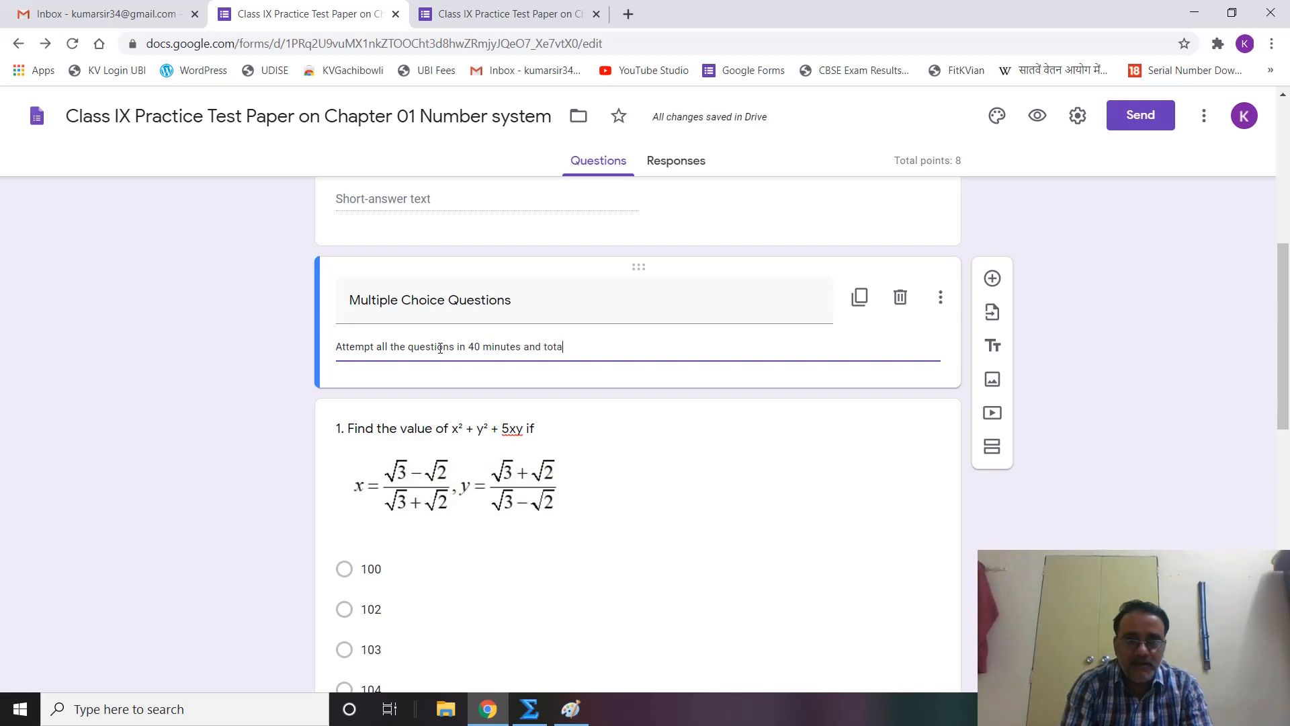
pyautogui.write('l marks is')
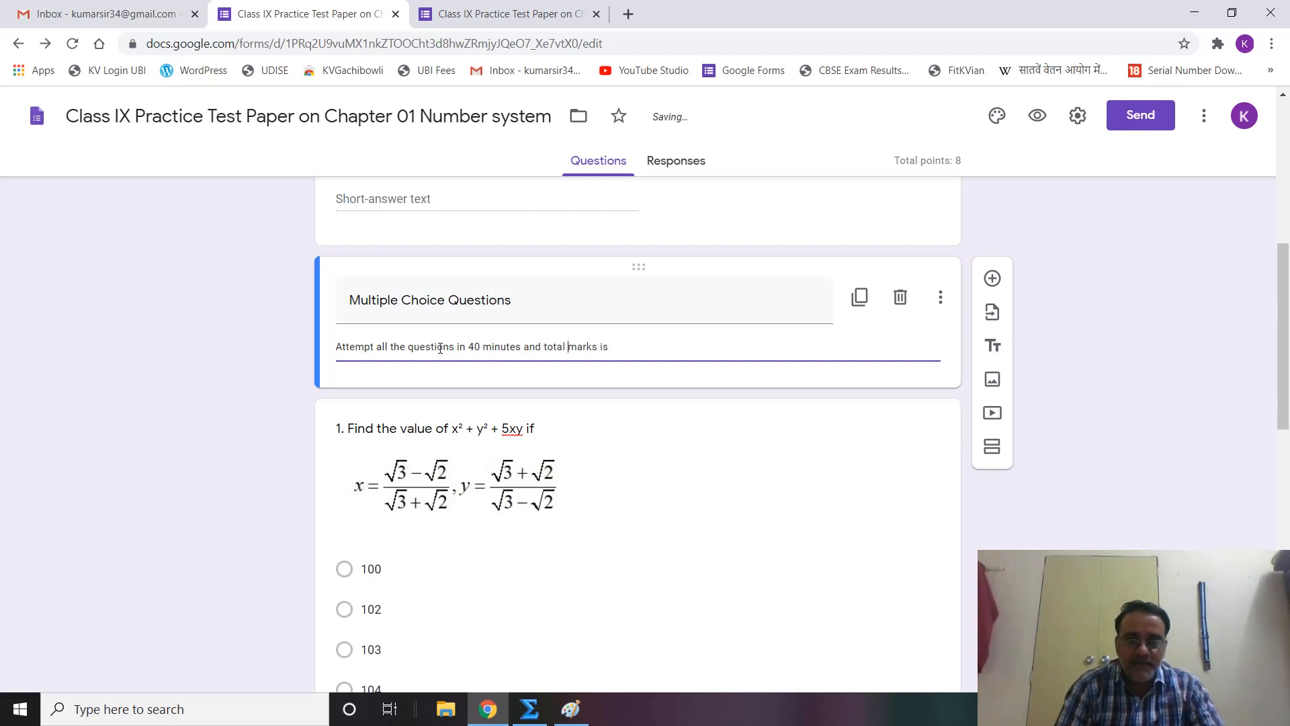
pyautogui.hotkey('ctrl', 'shift', 'Left')
pyautogui.write('maxim')
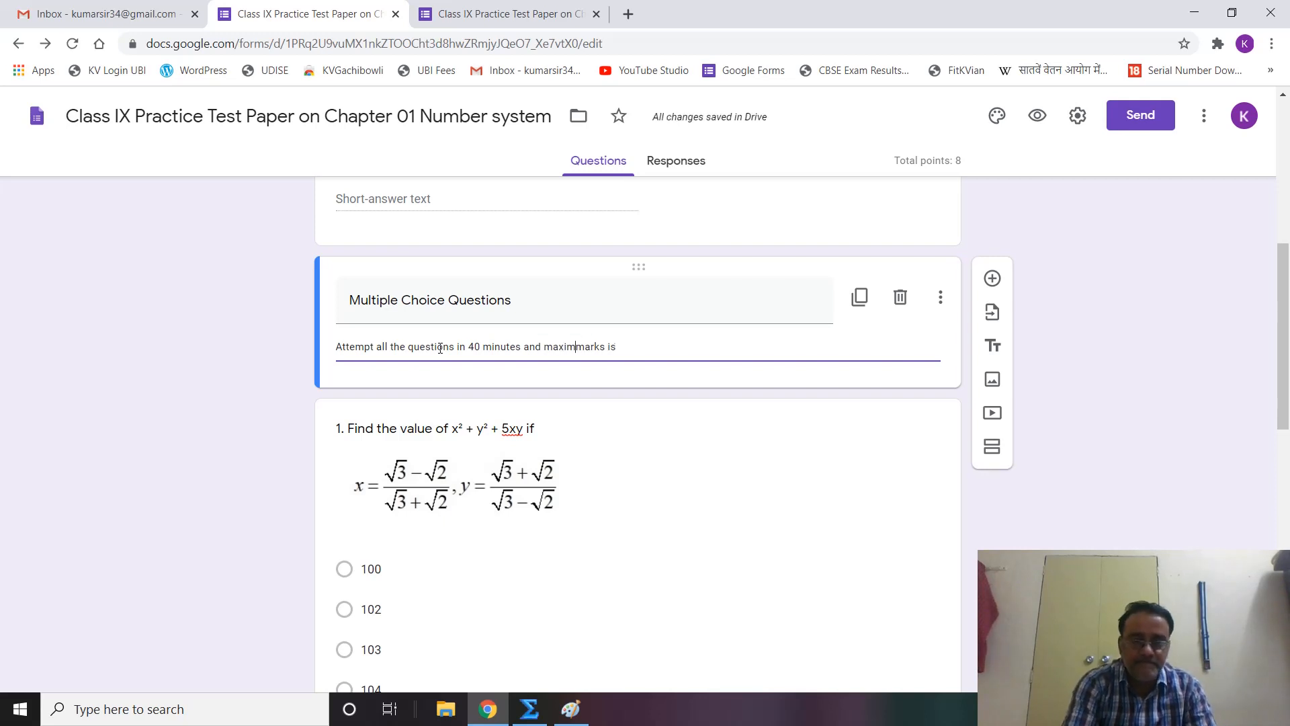
pyautogui.write('um')
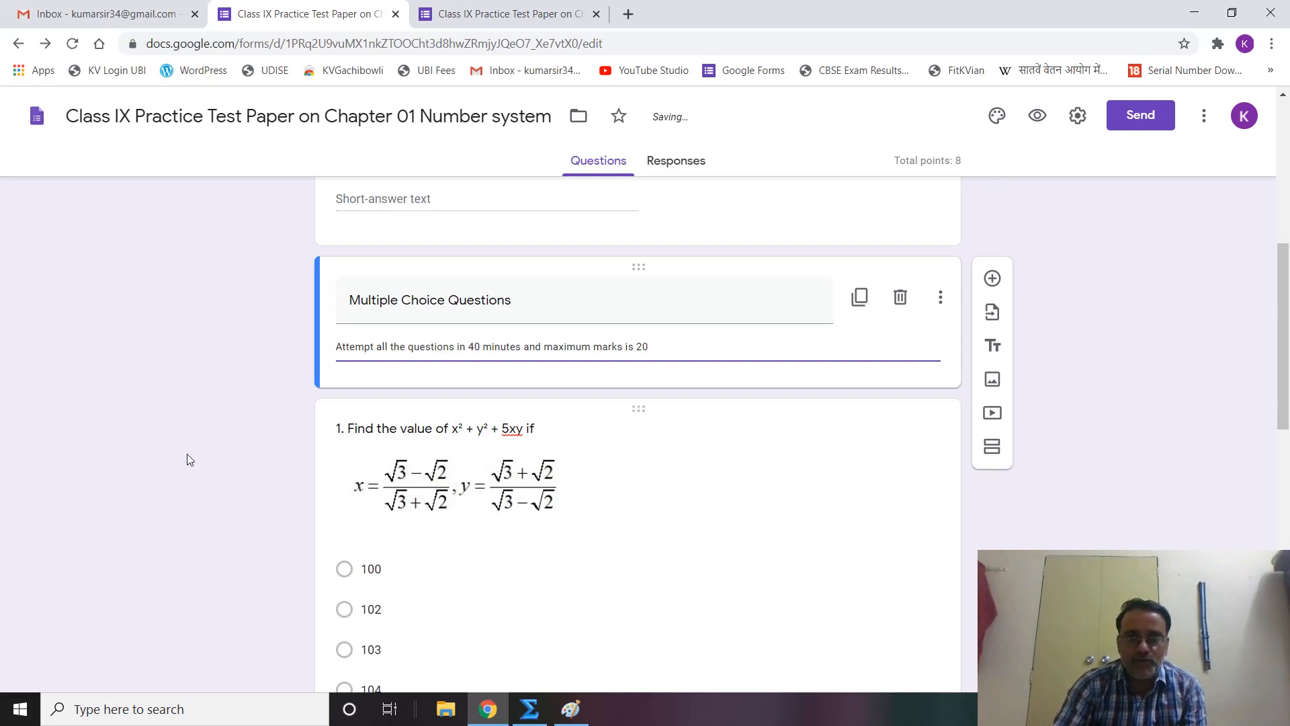
pyautogui.click(196, 438)
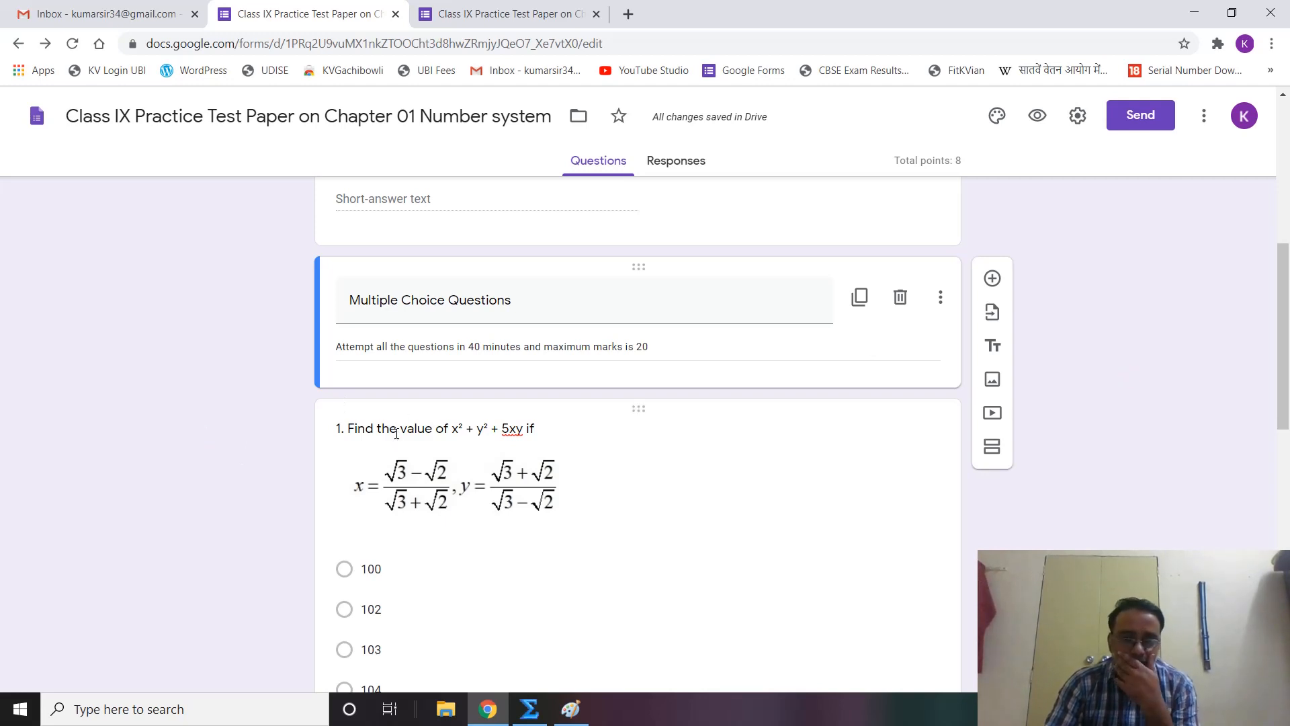
# Check the quiz's responses, return to the forms home page and look through the recent forms.
pyautogui.click(674, 169)
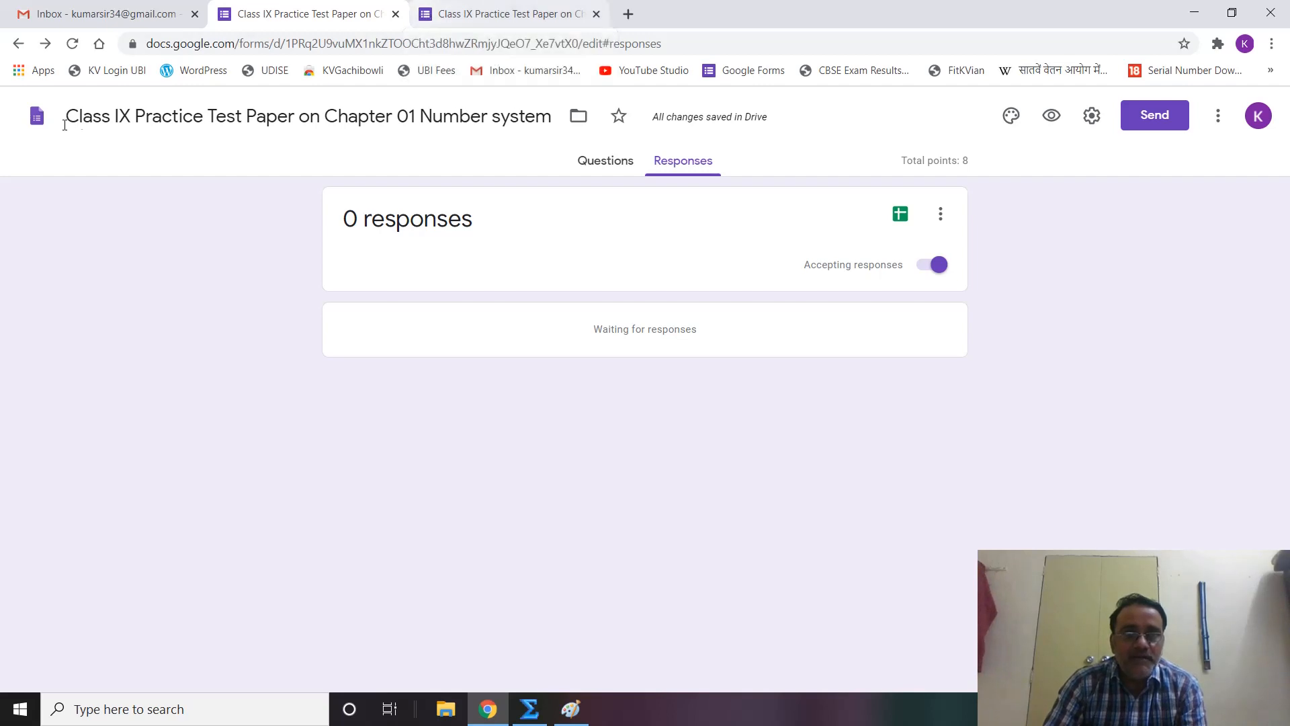
pyautogui.click(37, 116)
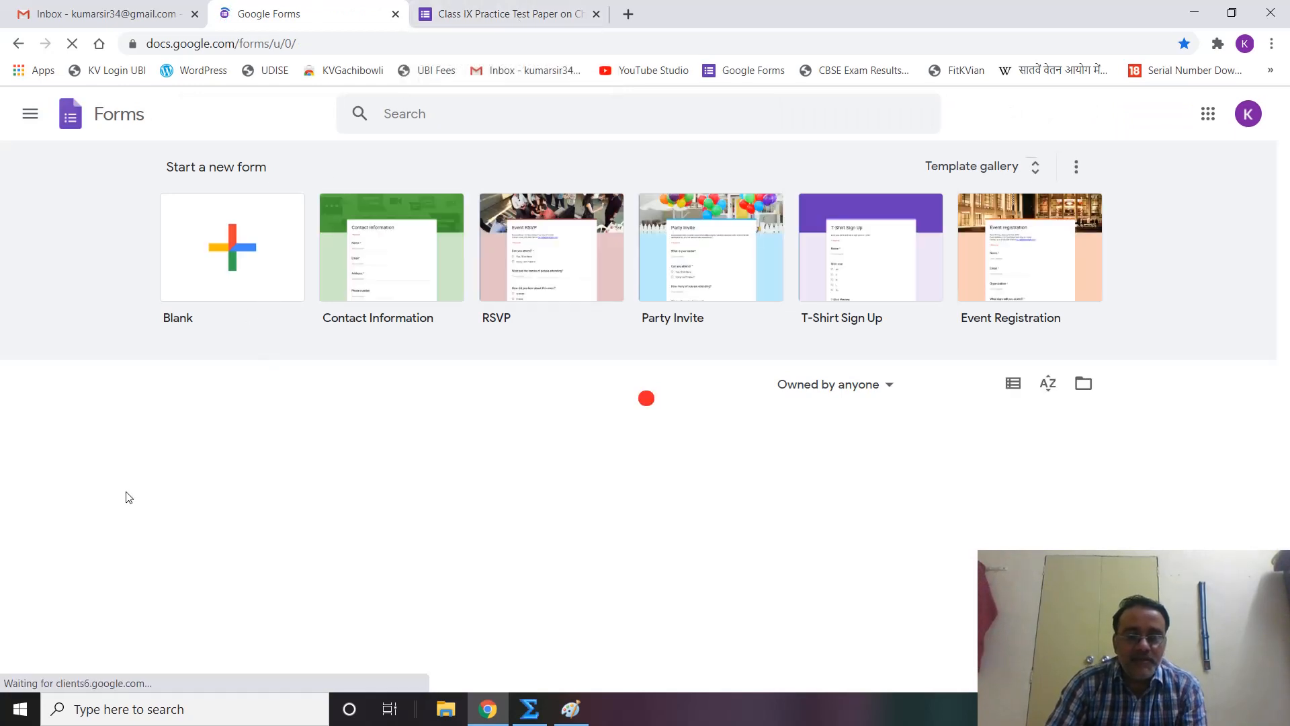
pyautogui.scroll(-3, 129, 497)
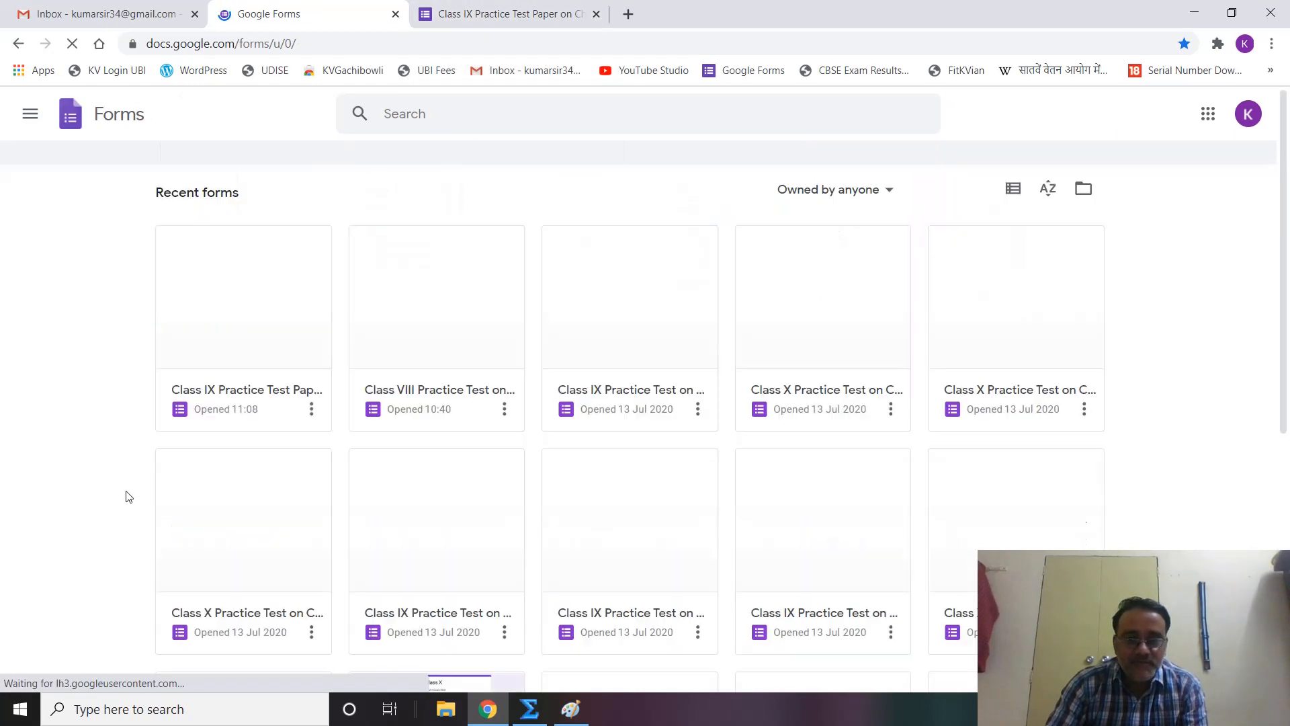
pyautogui.scroll(-3, 129, 497)
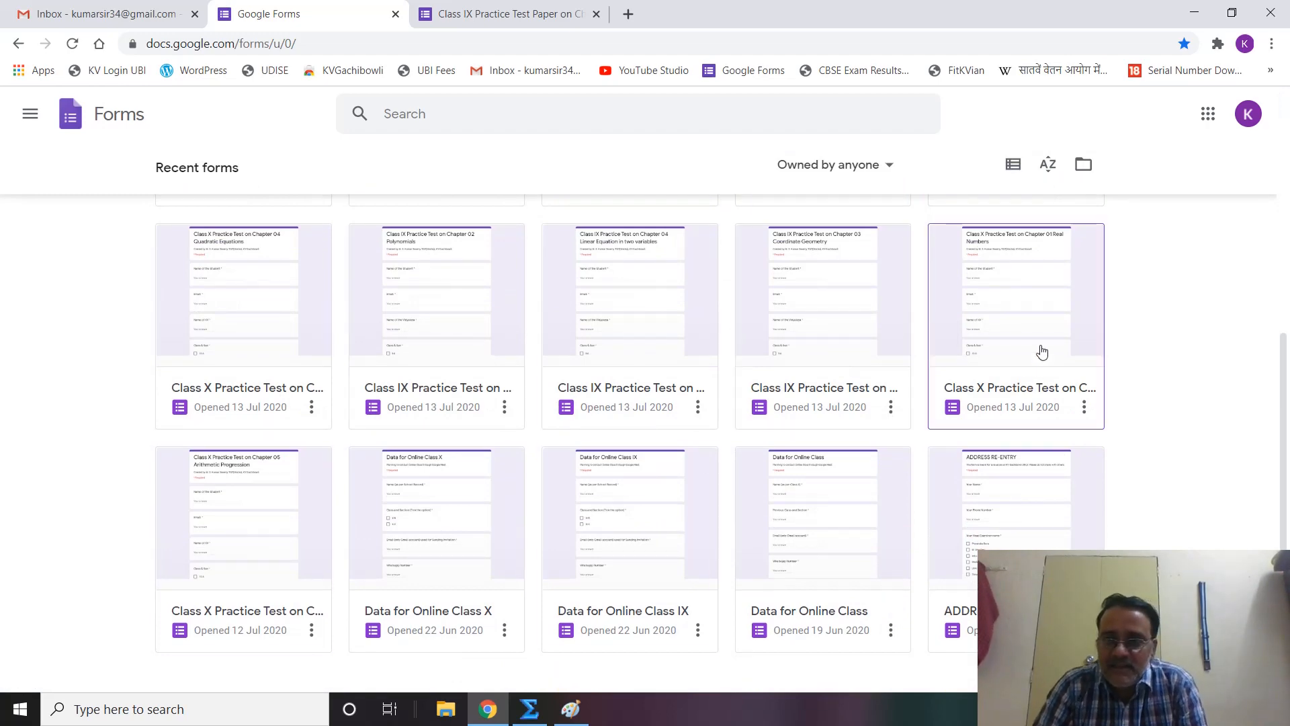
pyautogui.scroll(3, 1198, 538)
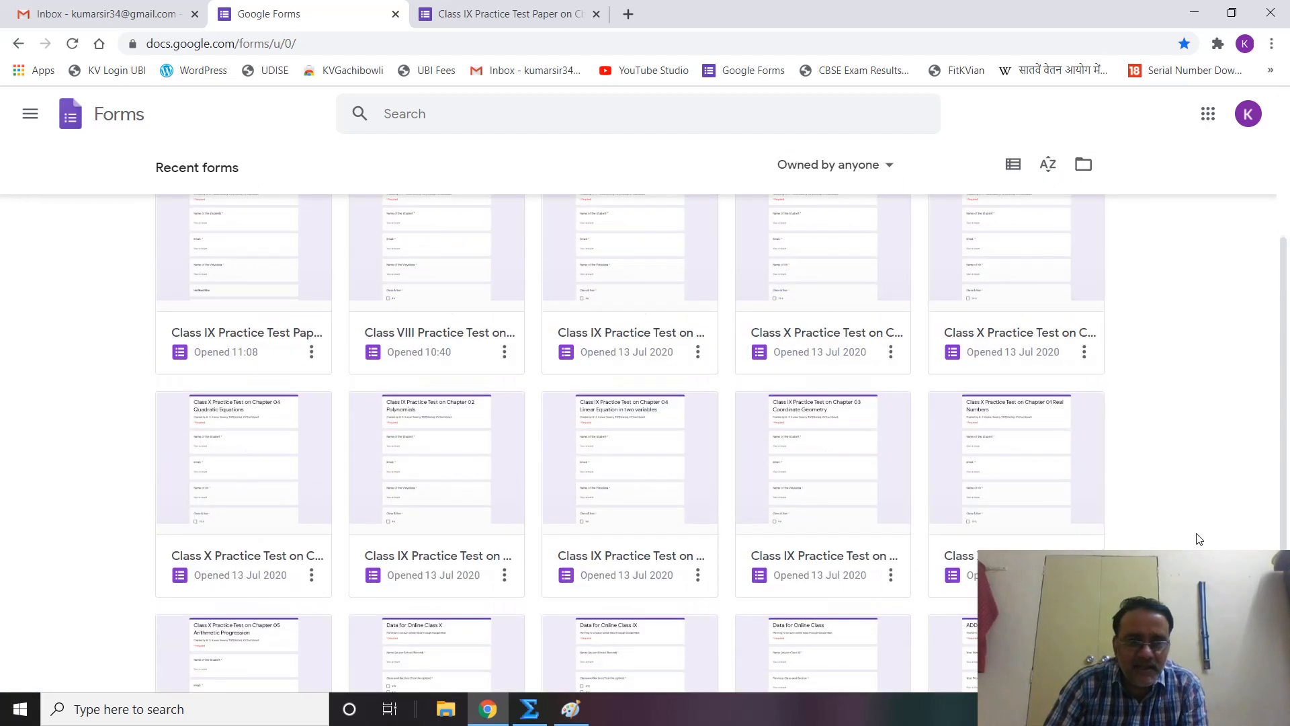
pyautogui.scroll(-3, 1198, 536)
# Open the form "Class X Practice Test on Chapter 05 Arithmetic Progression" and examine its response summary and points distribution.
pyautogui.click(253, 521)
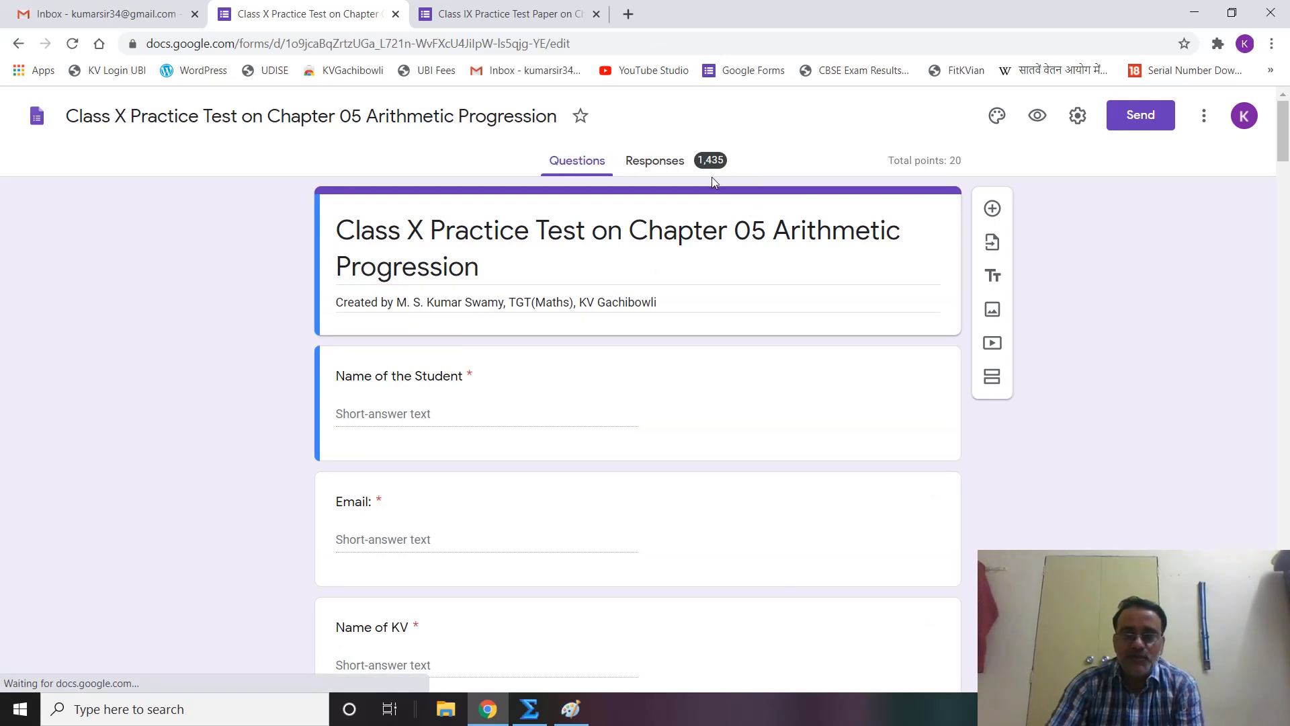
pyautogui.click(662, 165)
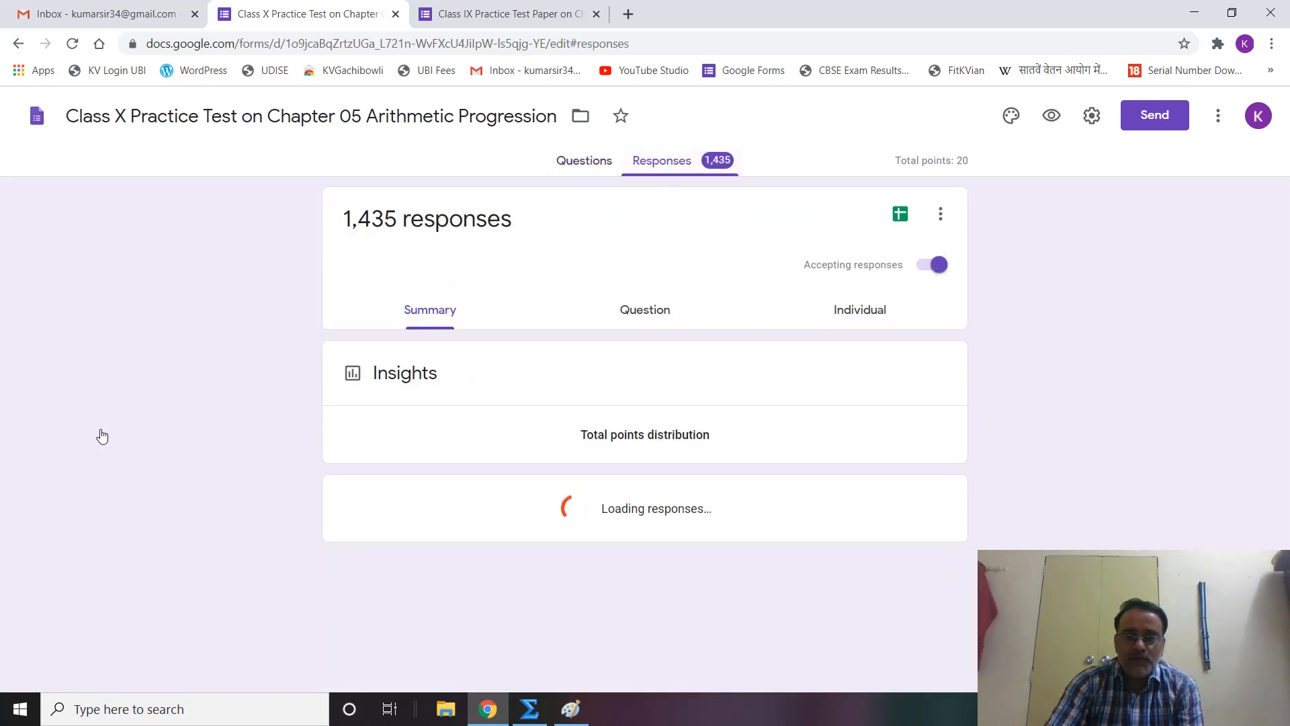
pyautogui.scroll(-4, 148, 456)
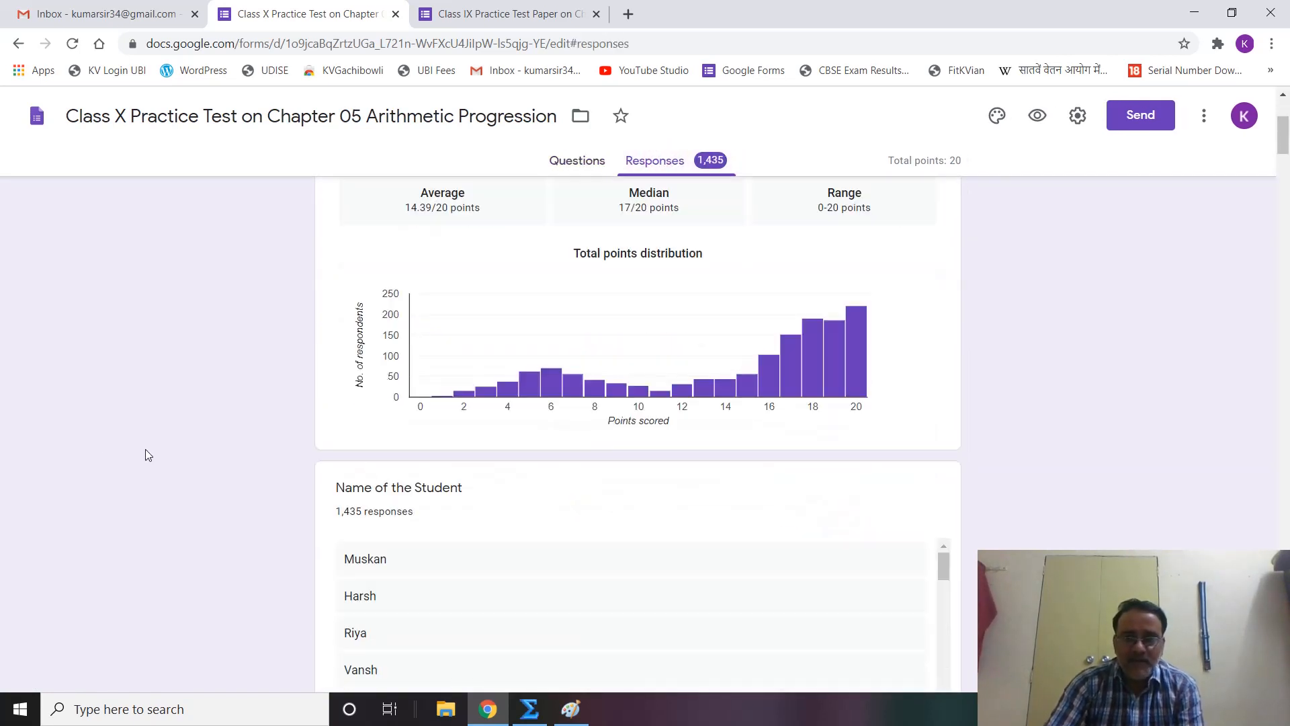
# Examine the response summary's student names, e-mails and the Class & Sec breakdown chart for the Arithmetic Progression test.
pyautogui.scroll(-12, 583, 403)
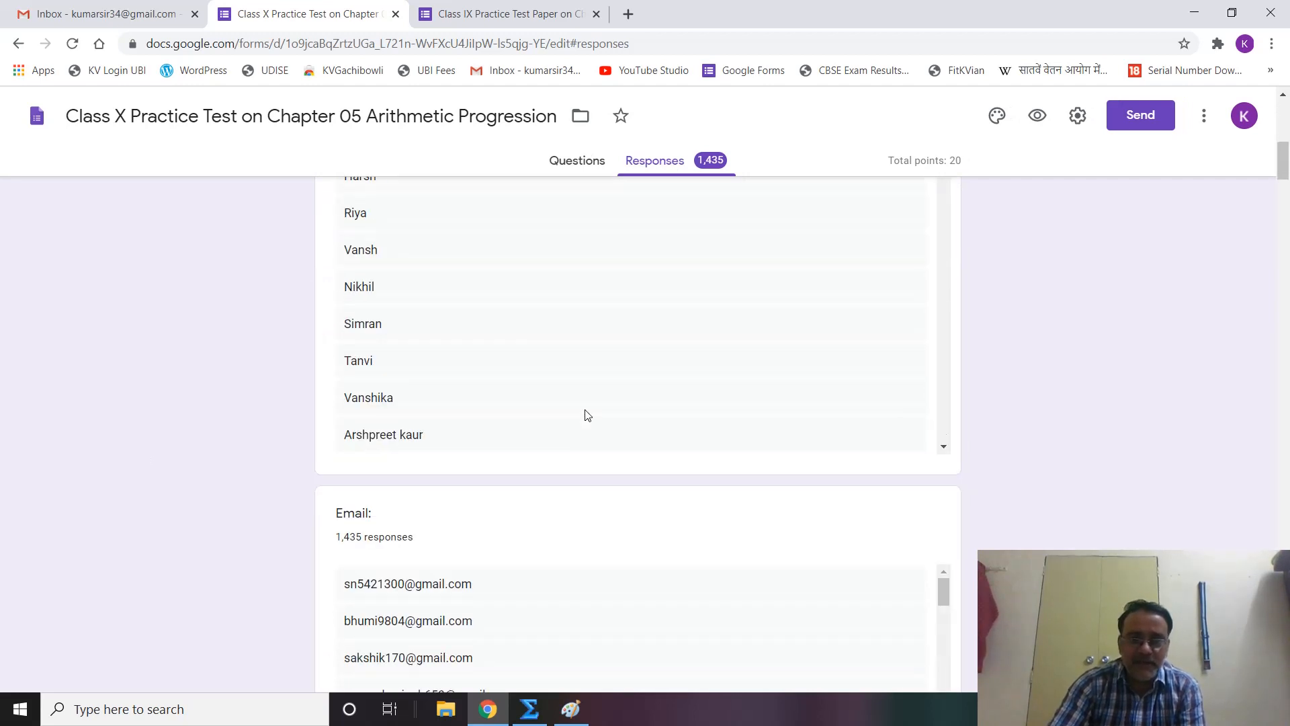
pyautogui.scroll(-10, 584, 415)
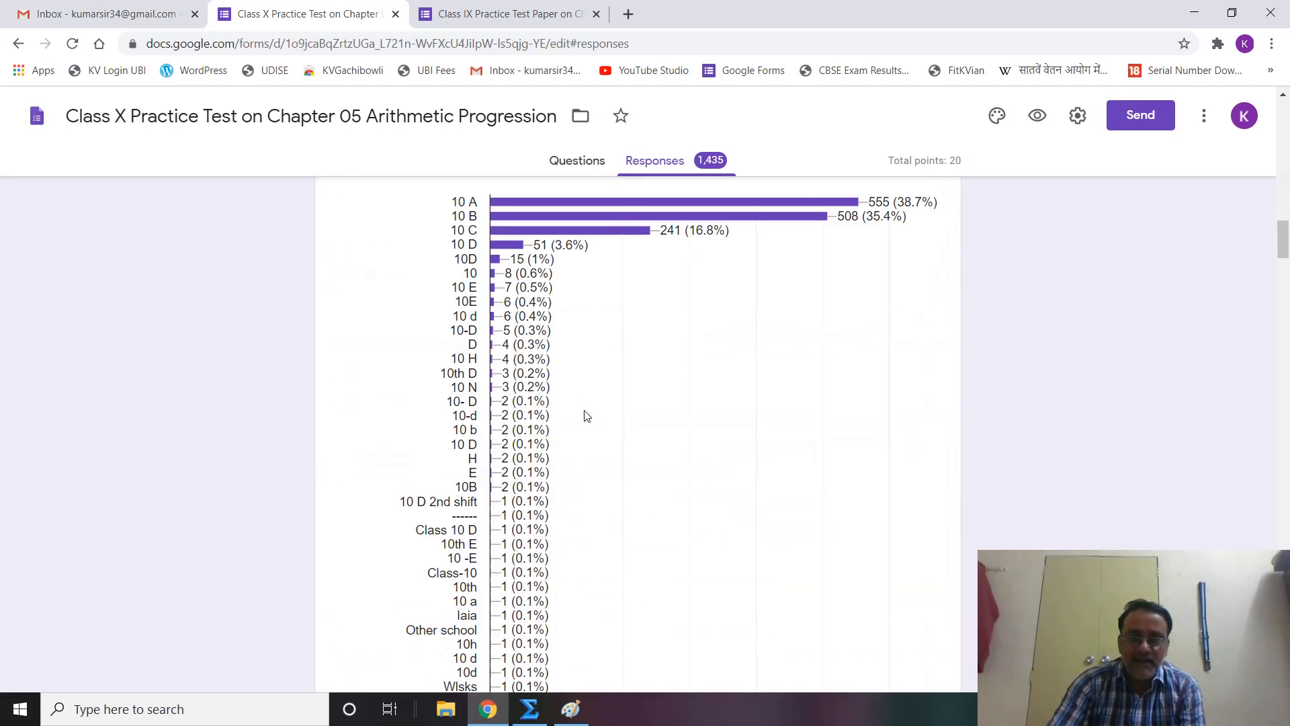
pyautogui.scroll(-10, 742, 437)
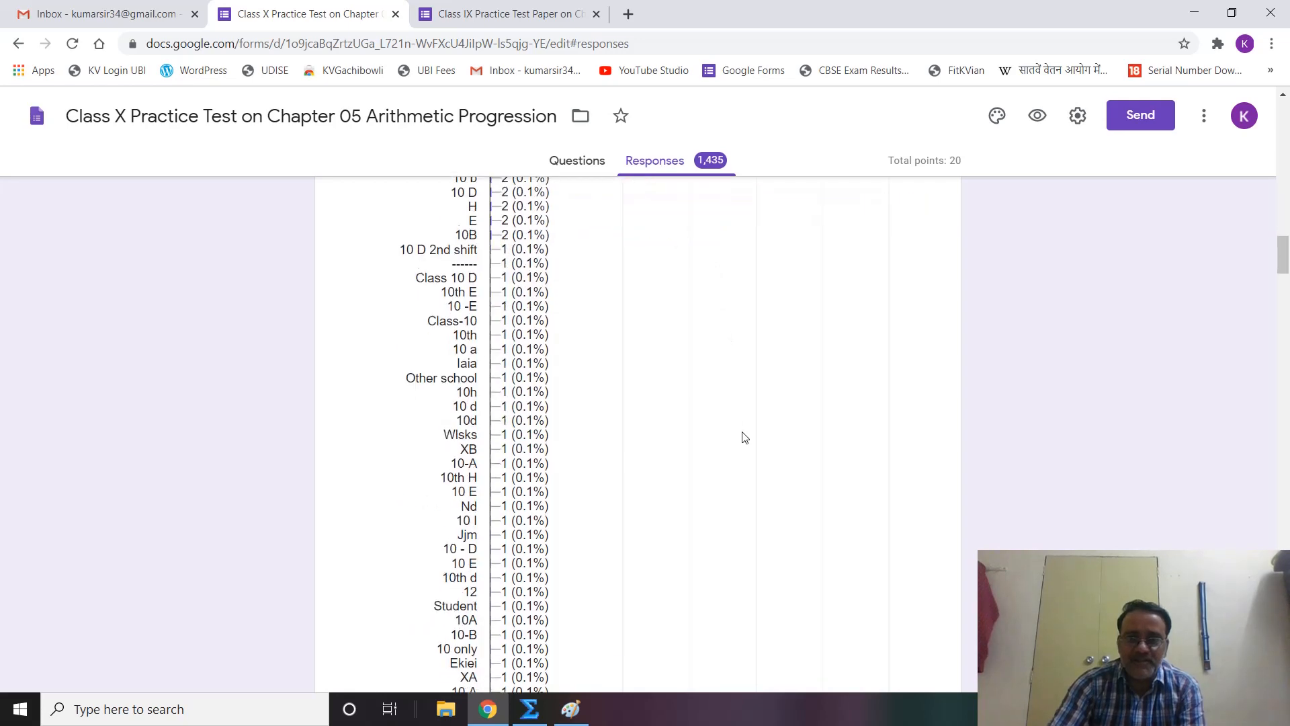
pyautogui.scroll(-4, 742, 437)
pyautogui.scroll(20, 742, 437)
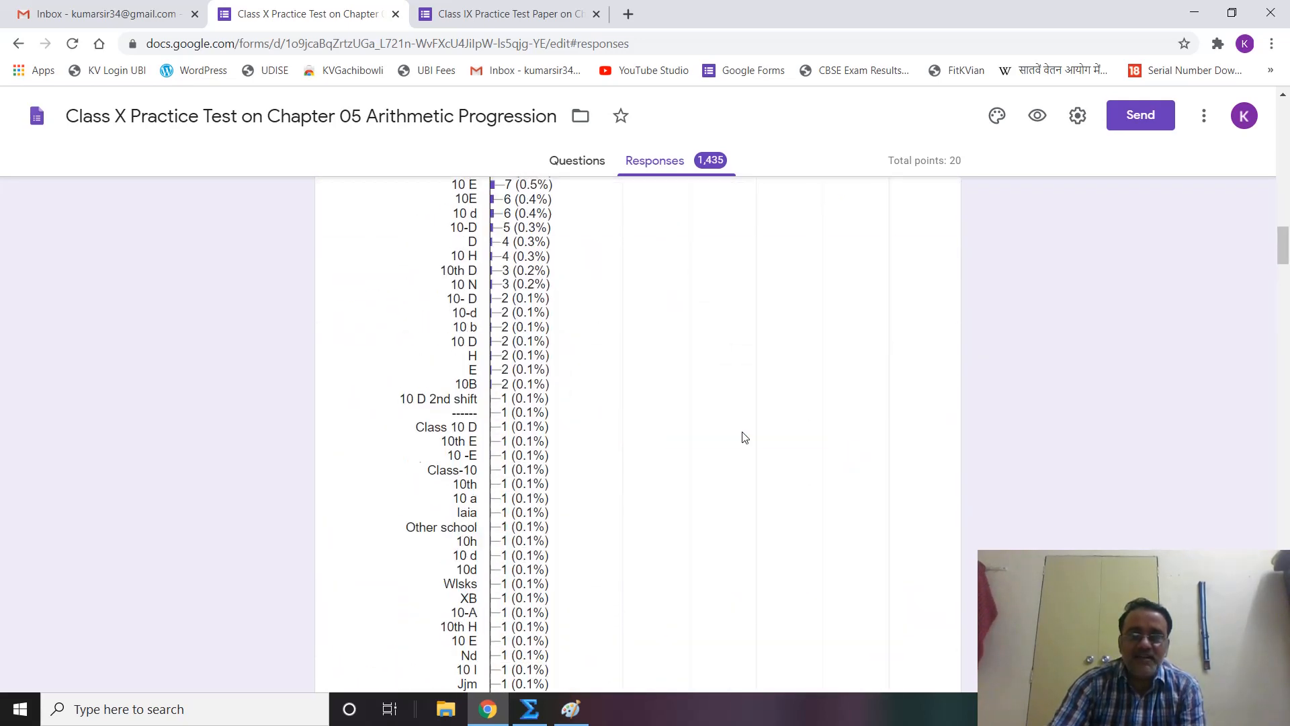
pyautogui.scroll(-3, 593, 440)
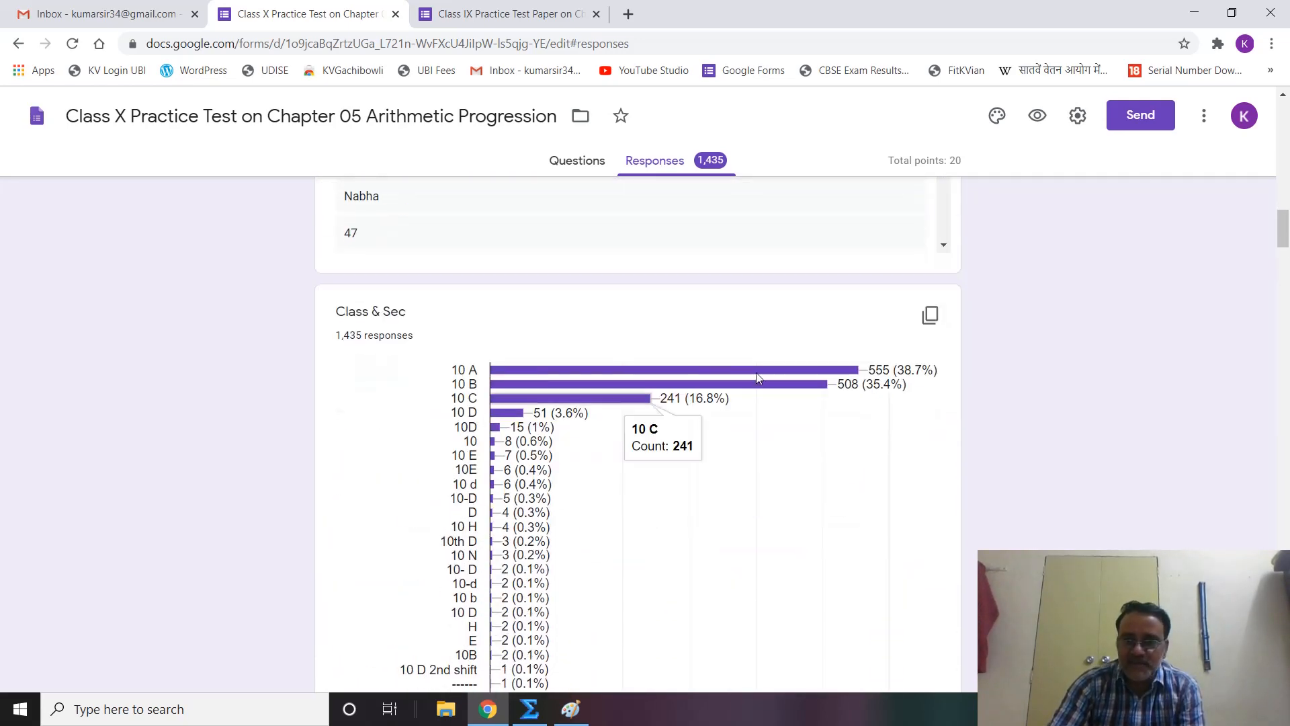
pyautogui.scroll(-10, 556, 567)
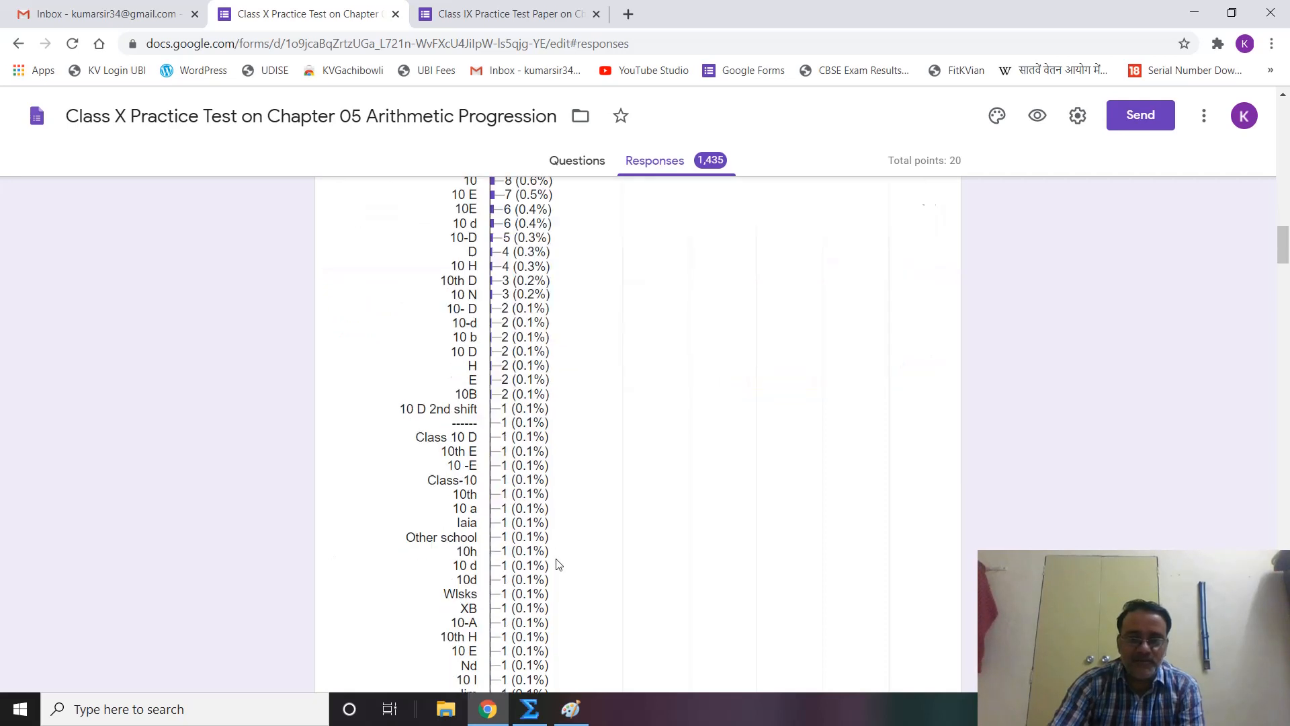
# Review the answer distribution charts for multiple choice questions 1 to 3.
pyautogui.scroll(-5, 556, 564)
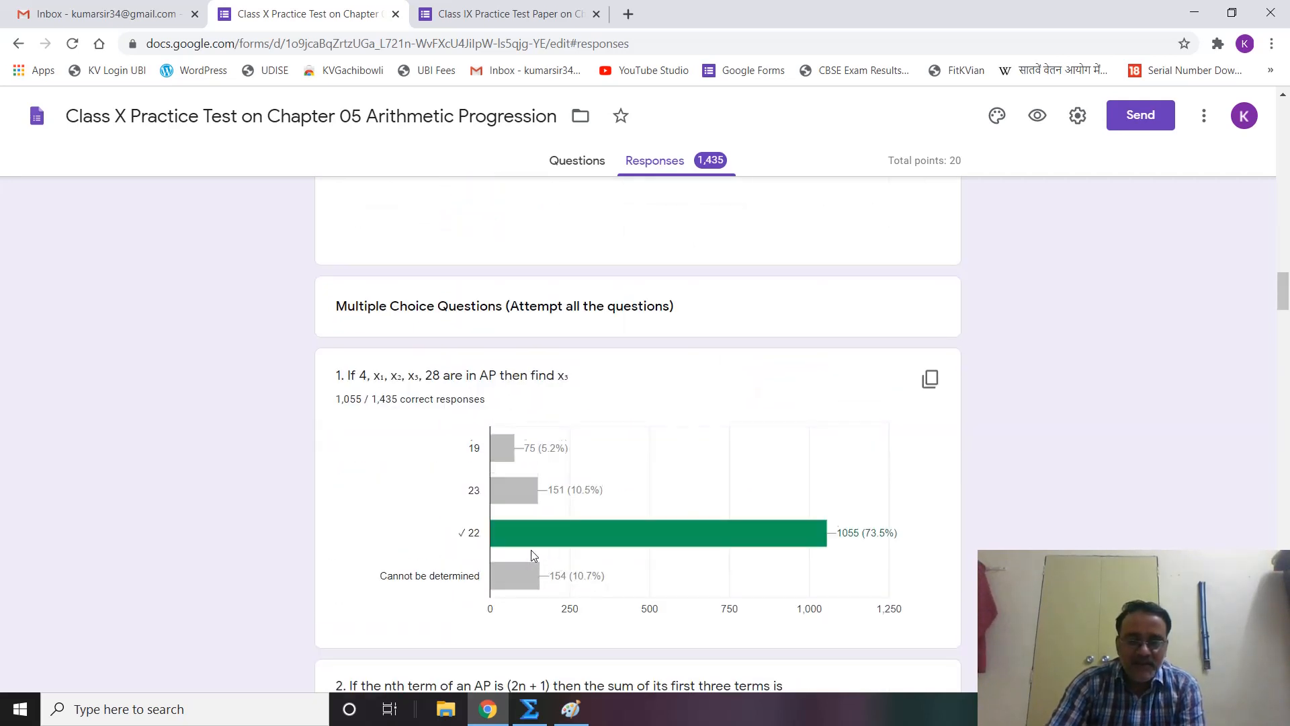
pyautogui.scroll(-1, 533, 555)
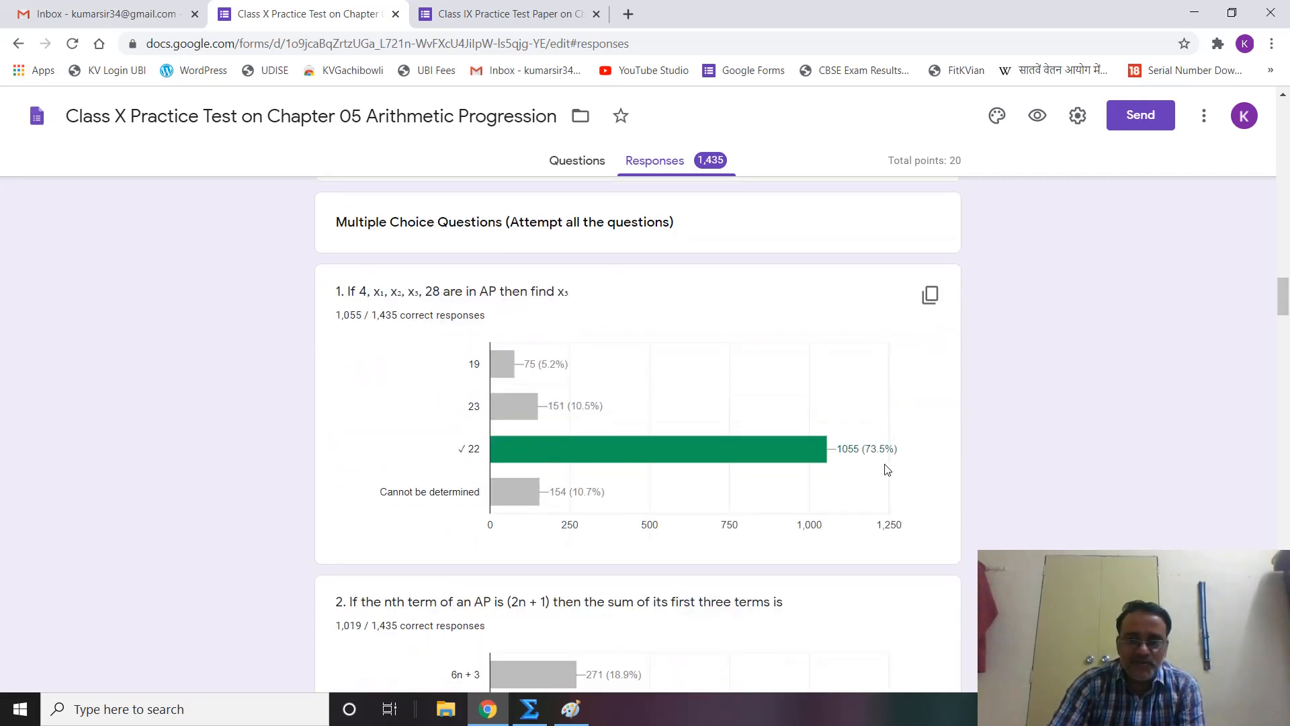
pyautogui.scroll(-5, 427, 484)
pyautogui.scroll(-7, 706, 565)
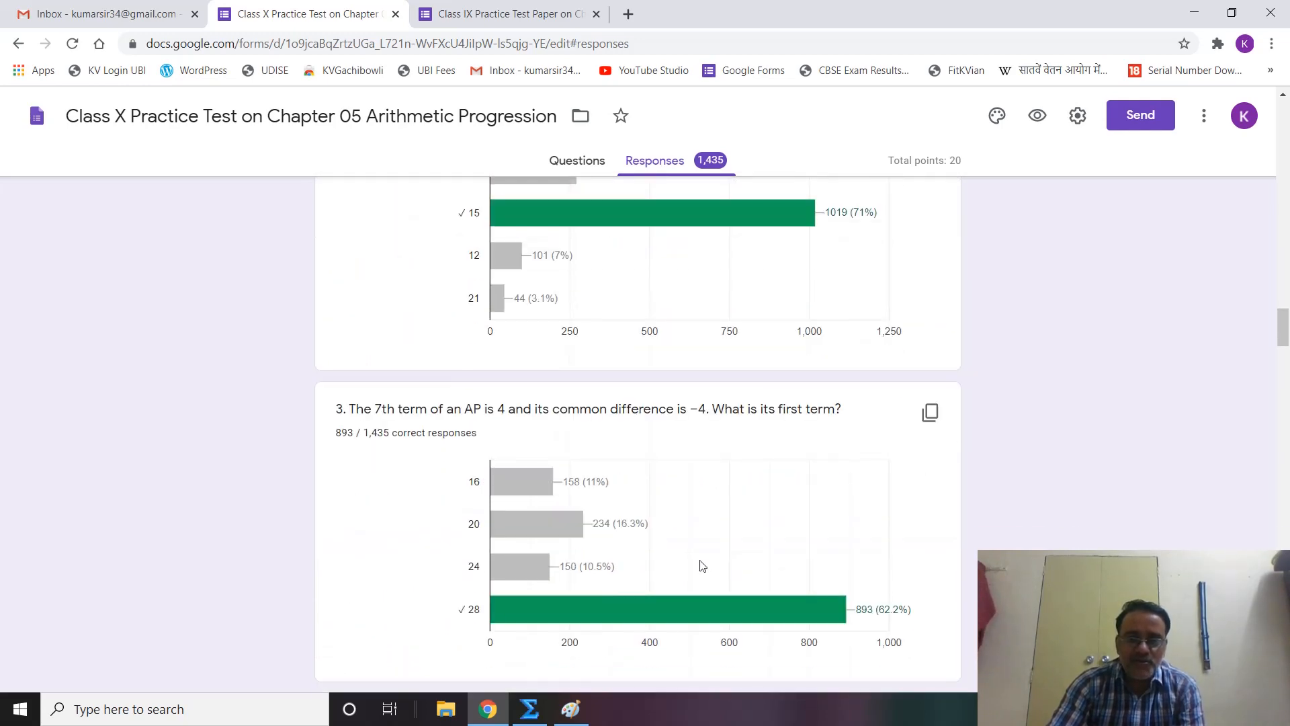
# View the test's linked response spreadsheet, then close it and the Class IX Practice Test Paper form.
pyautogui.scroll(20, 114, 503)
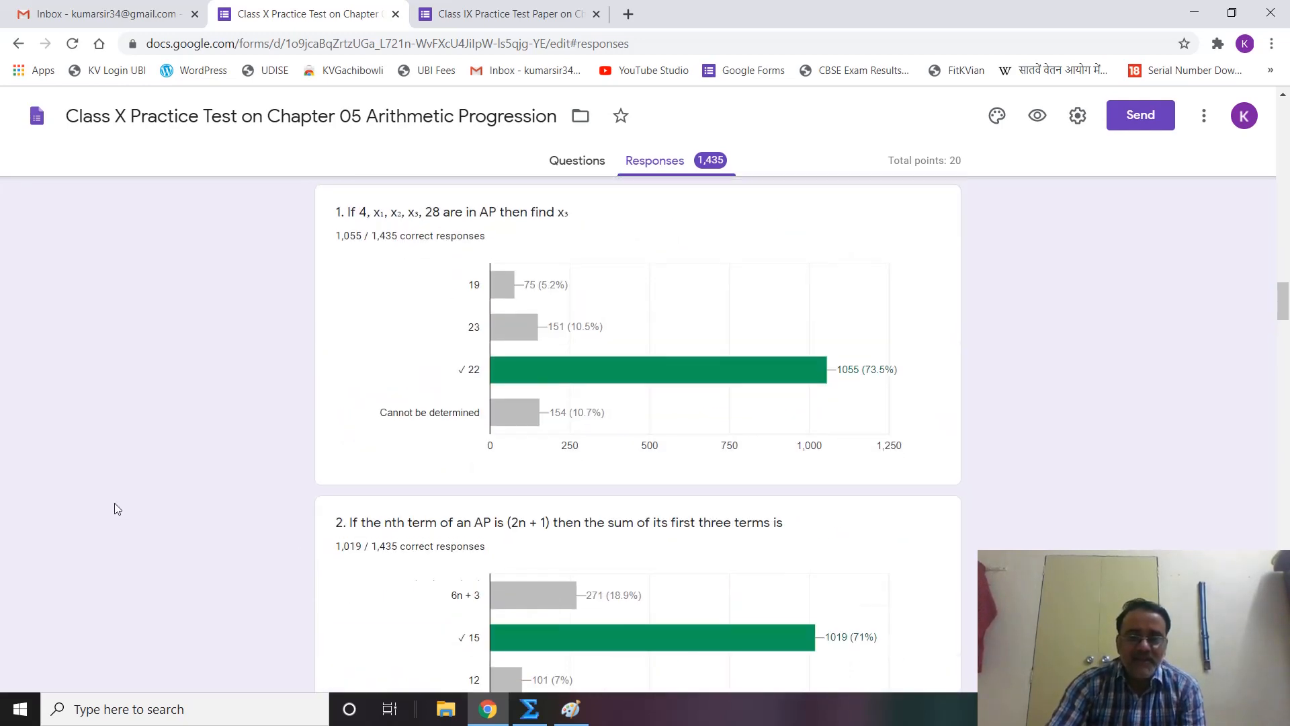
pyautogui.scroll(15, 109, 507)
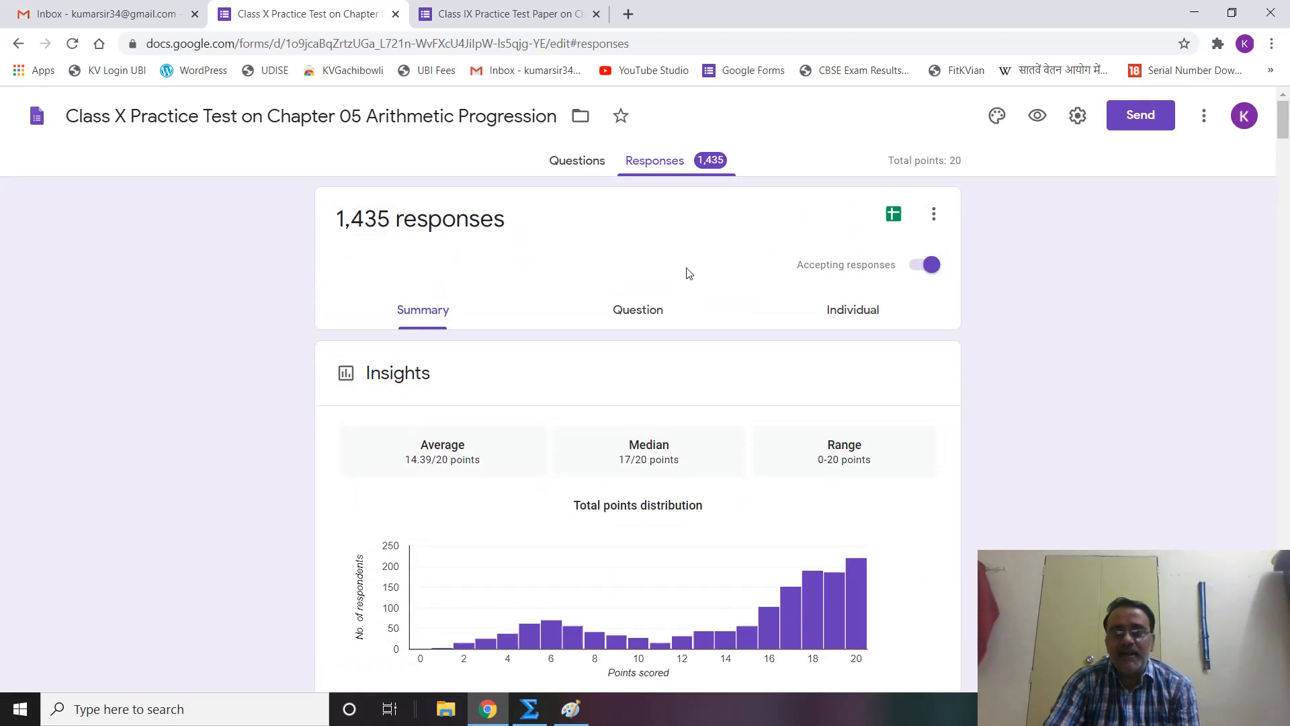
pyautogui.click(892, 222)
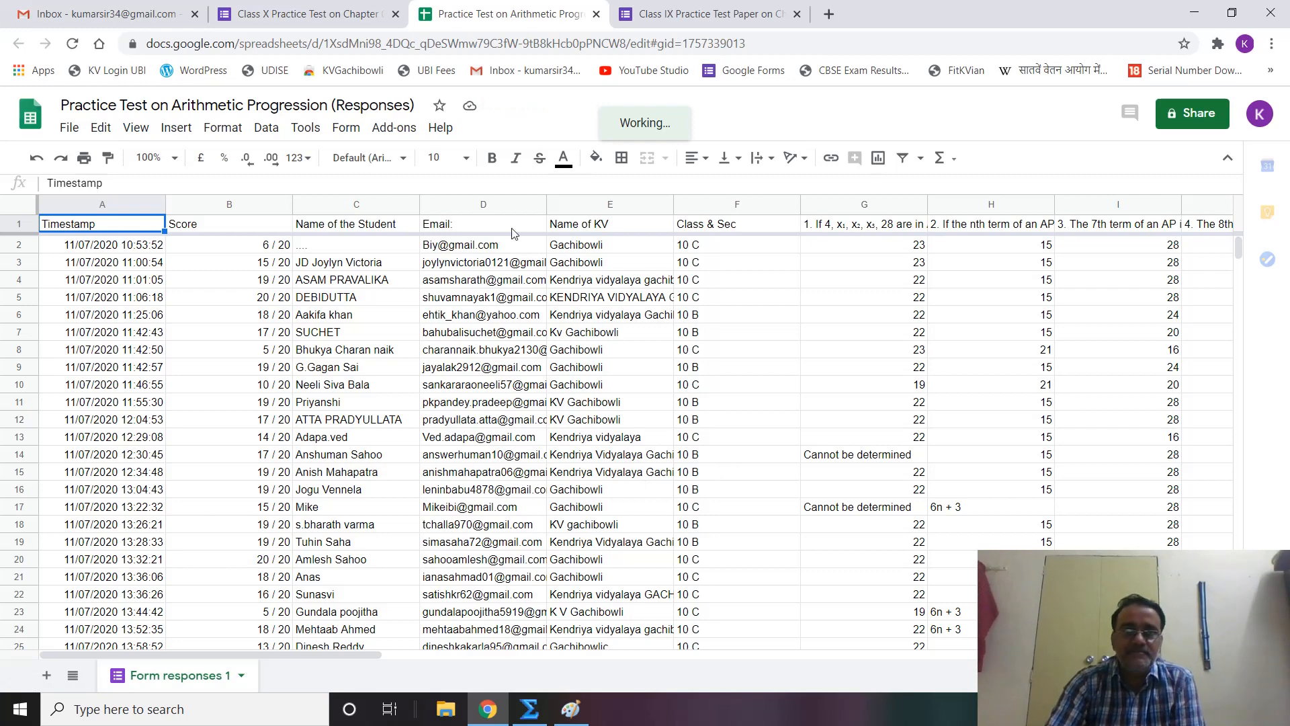
pyautogui.click(598, 15)
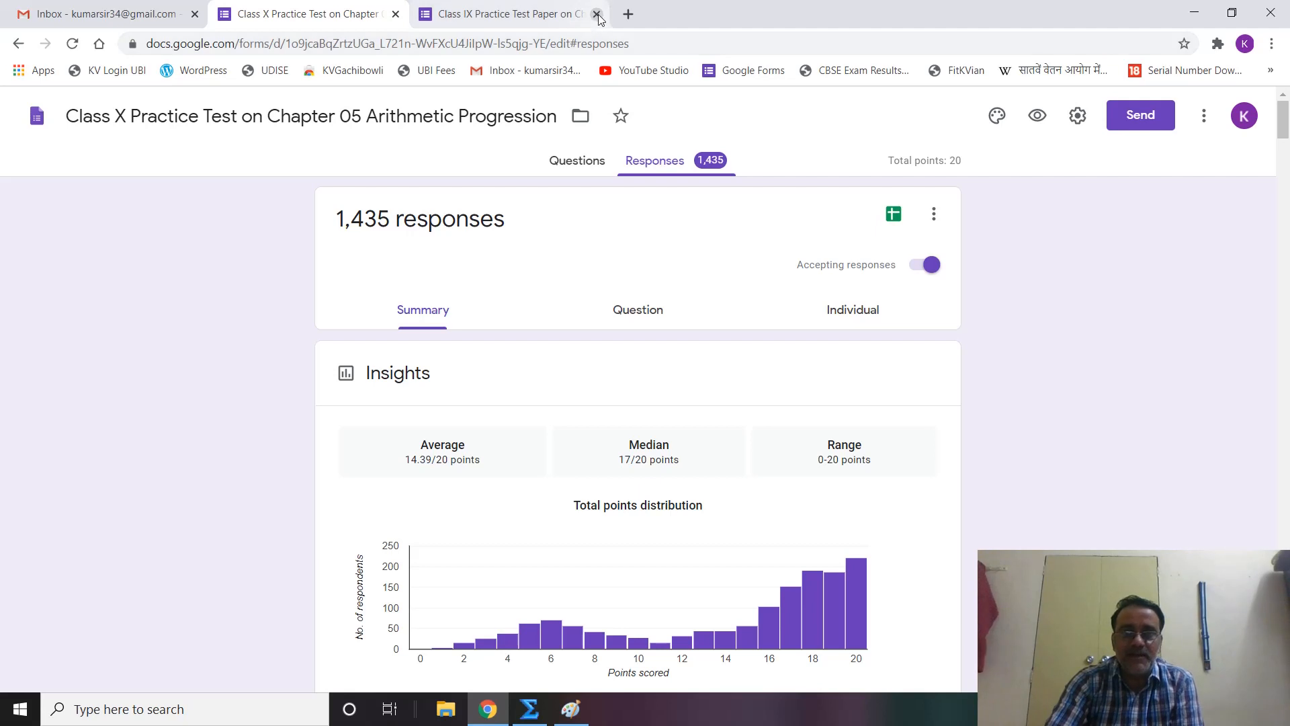
pyautogui.click(596, 14)
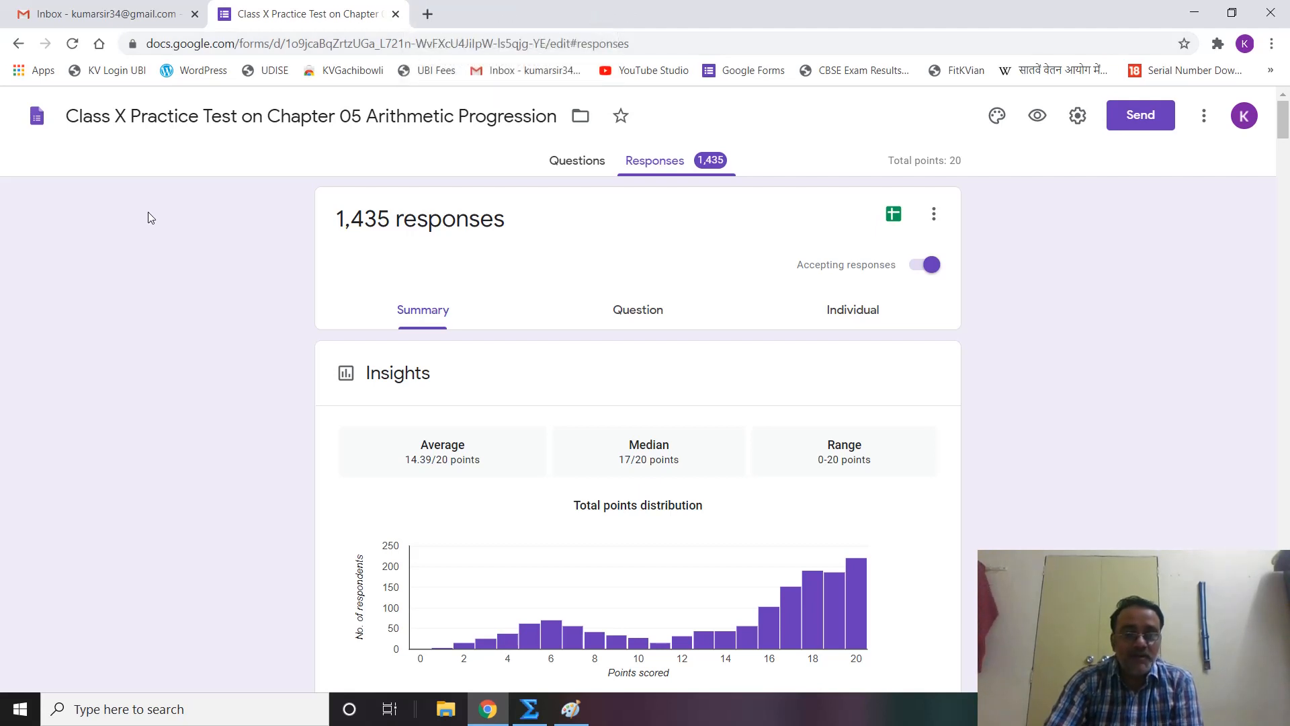